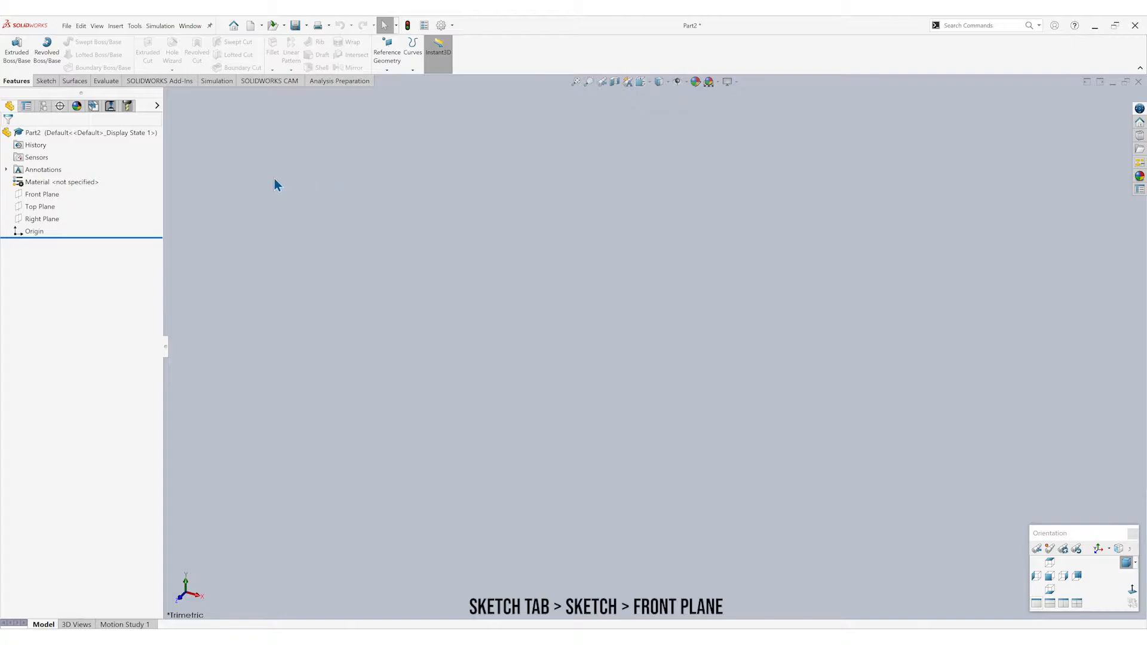
Start a new sketch on the Front Plane.
click(46, 82)
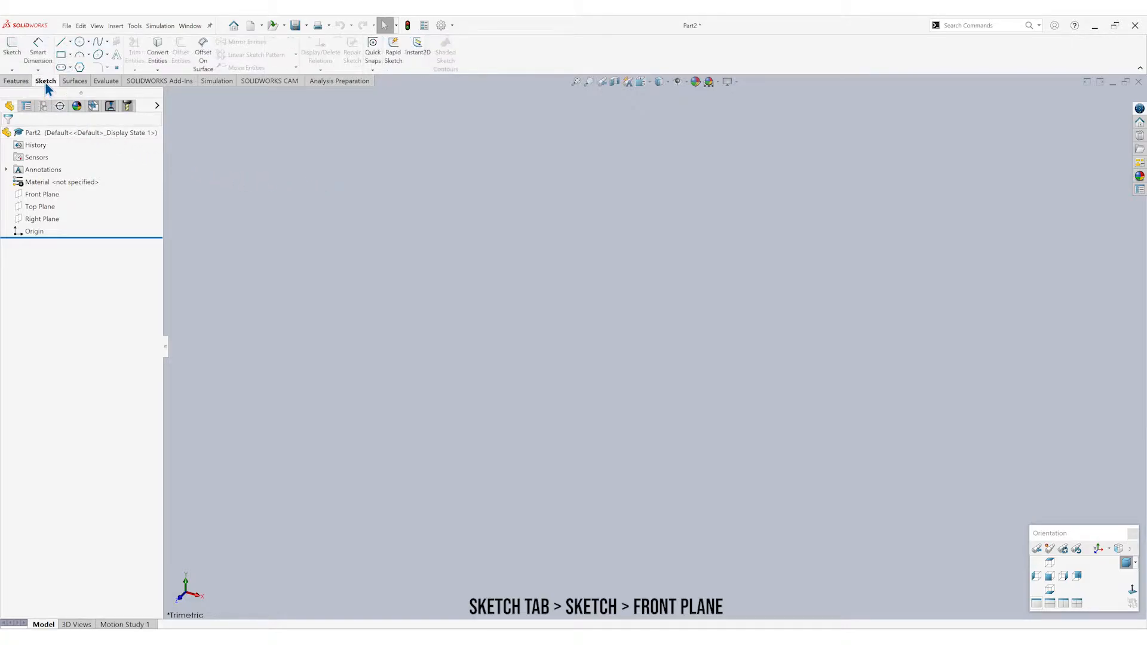
click(14, 57)
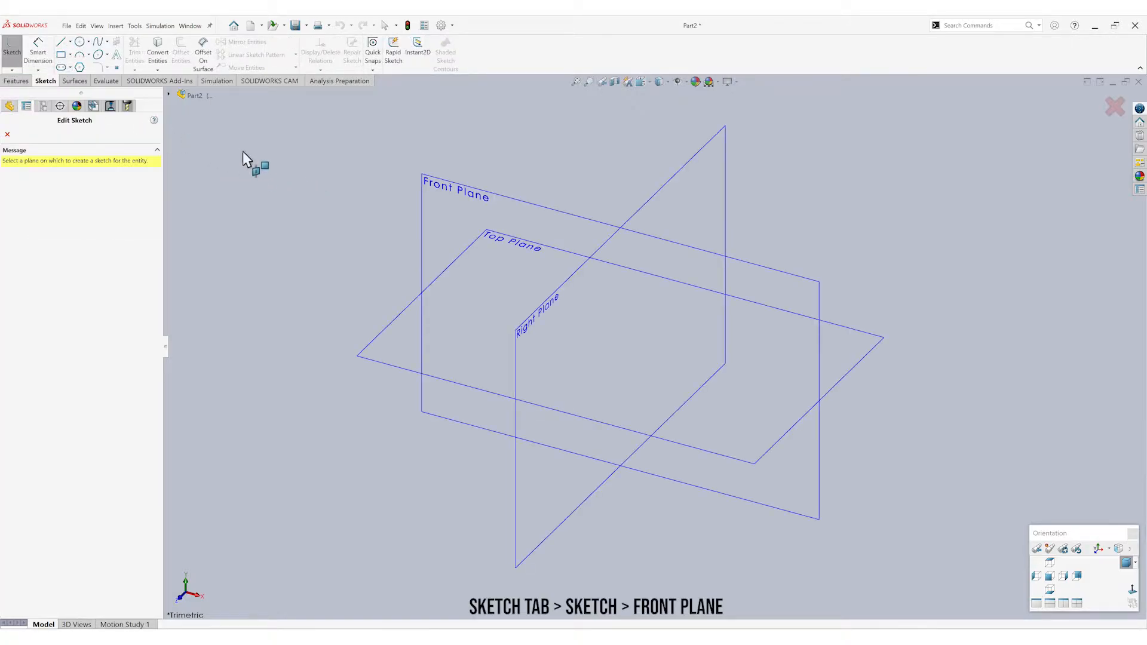
click(467, 193)
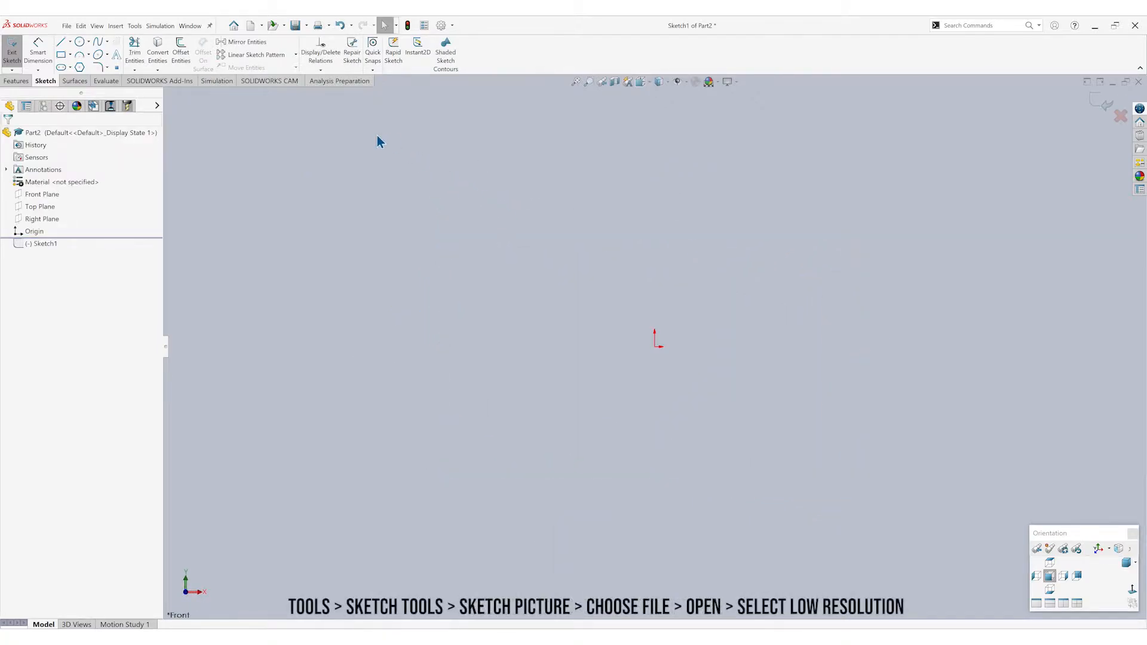
Insert the Front Sunglasses image from the Eyewear folder as a sketch picture at low resolution.
click(135, 27)
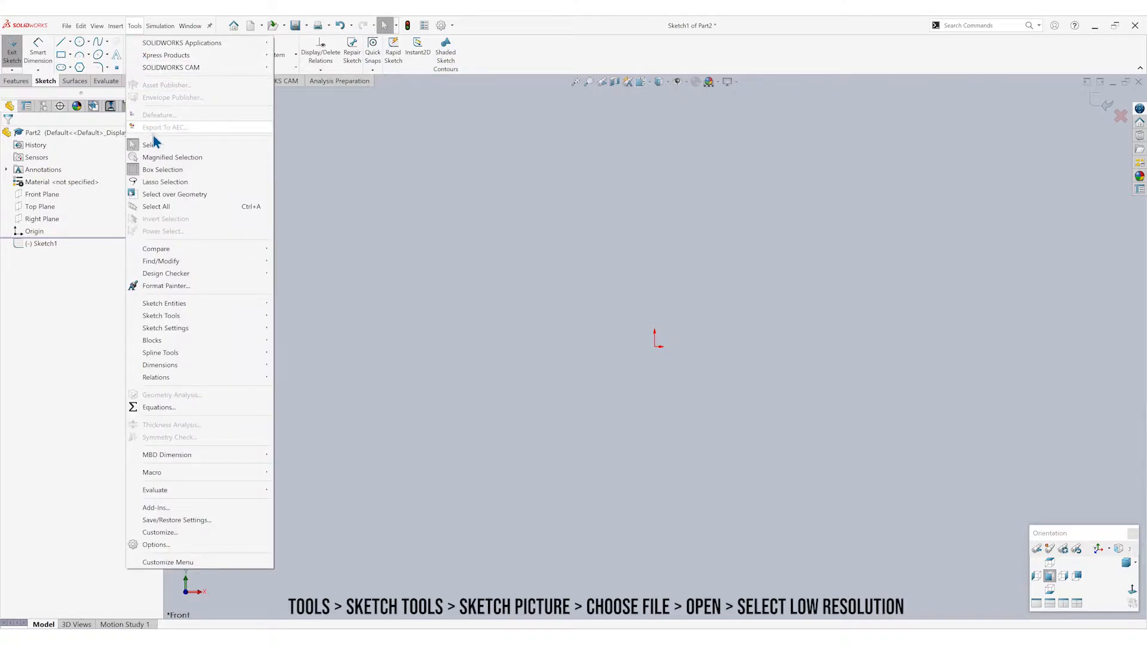
mouse_move(199, 315)
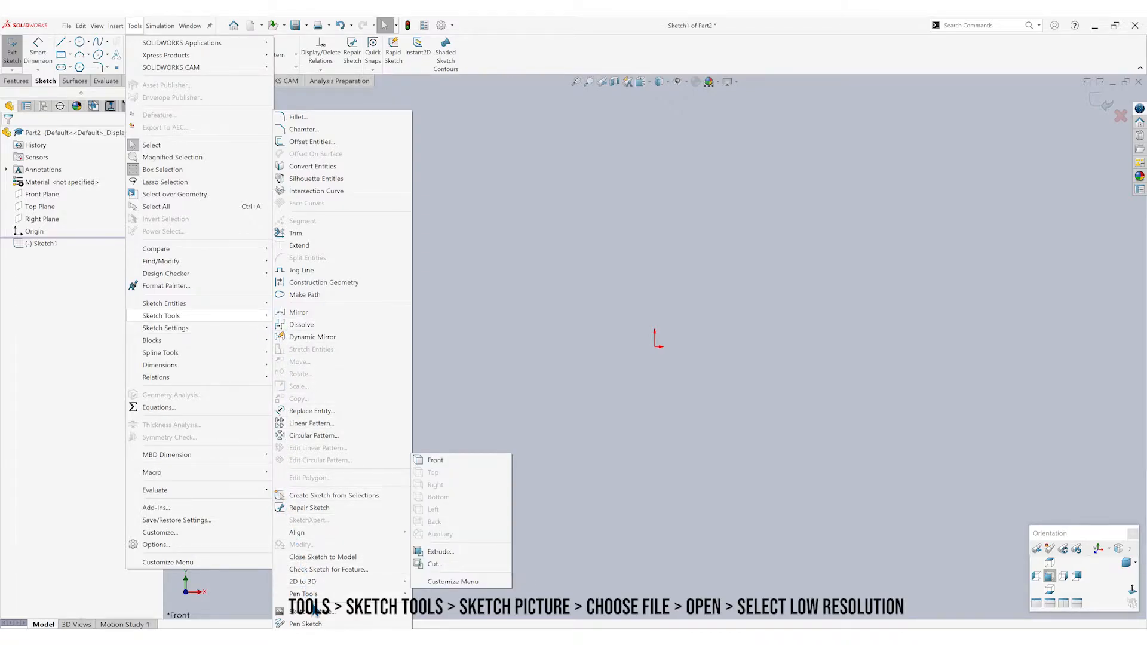
click(316, 611)
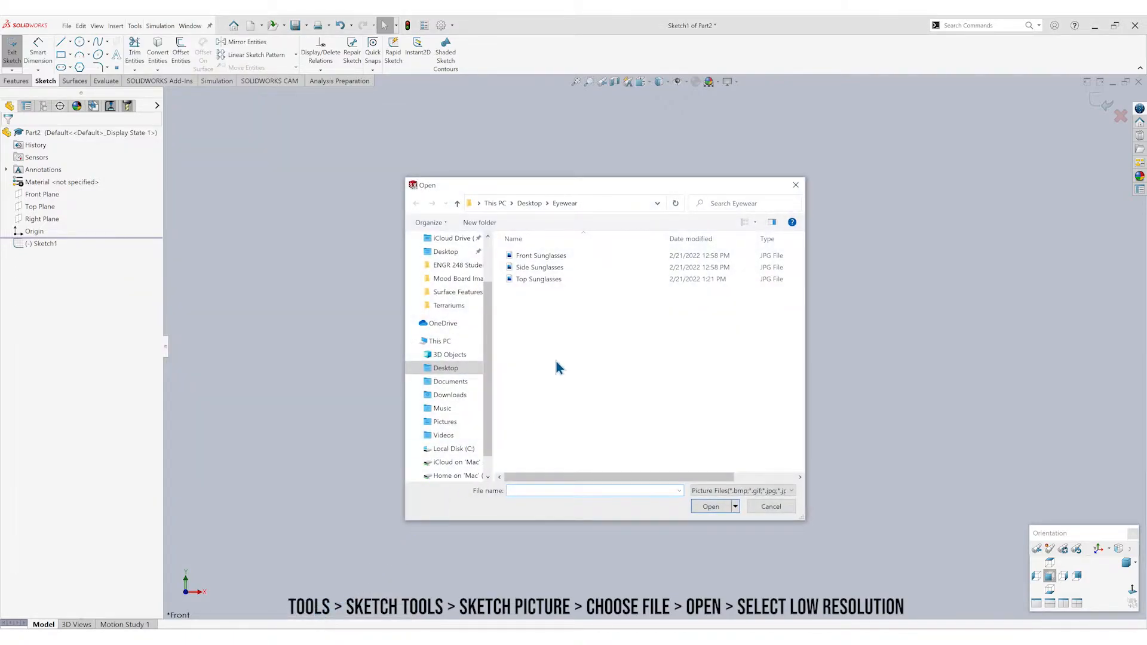
click(560, 256)
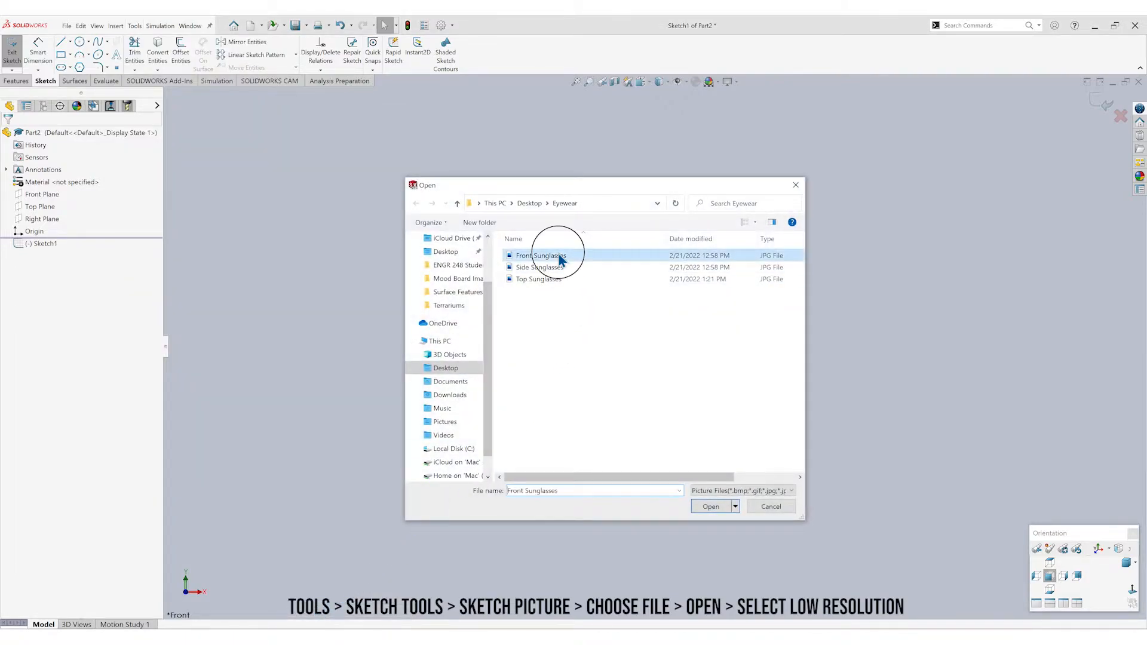
click(708, 507)
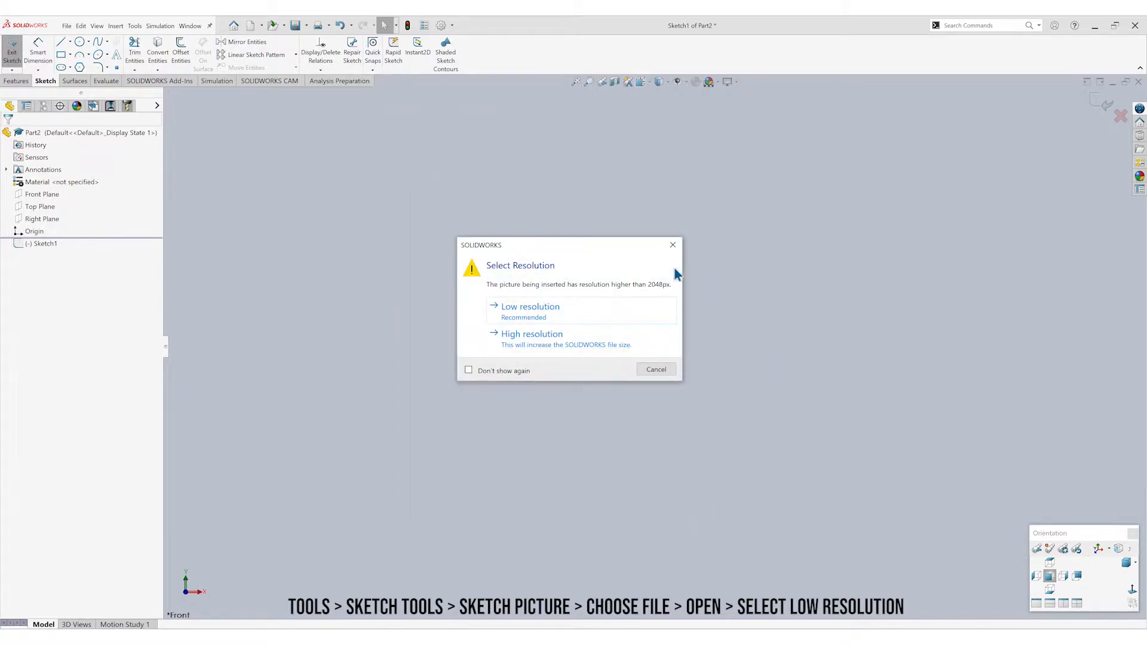
click(584, 312)
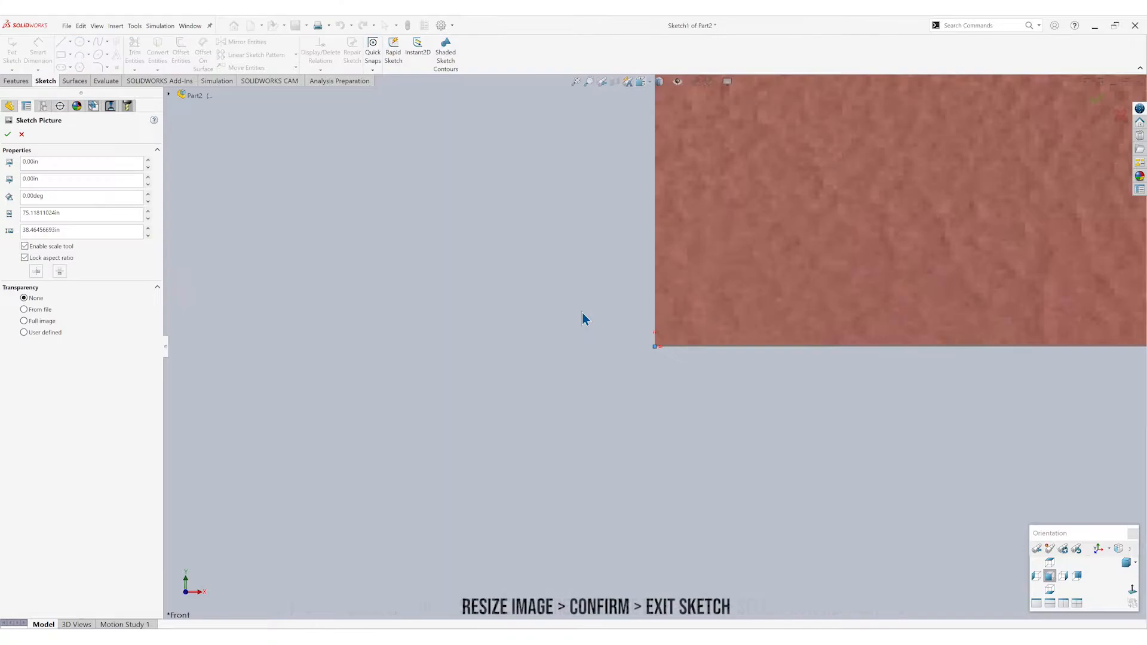
Set the sketch picture's width to 6 in with the aspect ratio locked, then accept it and exit the sketch.
double_click(91, 222)
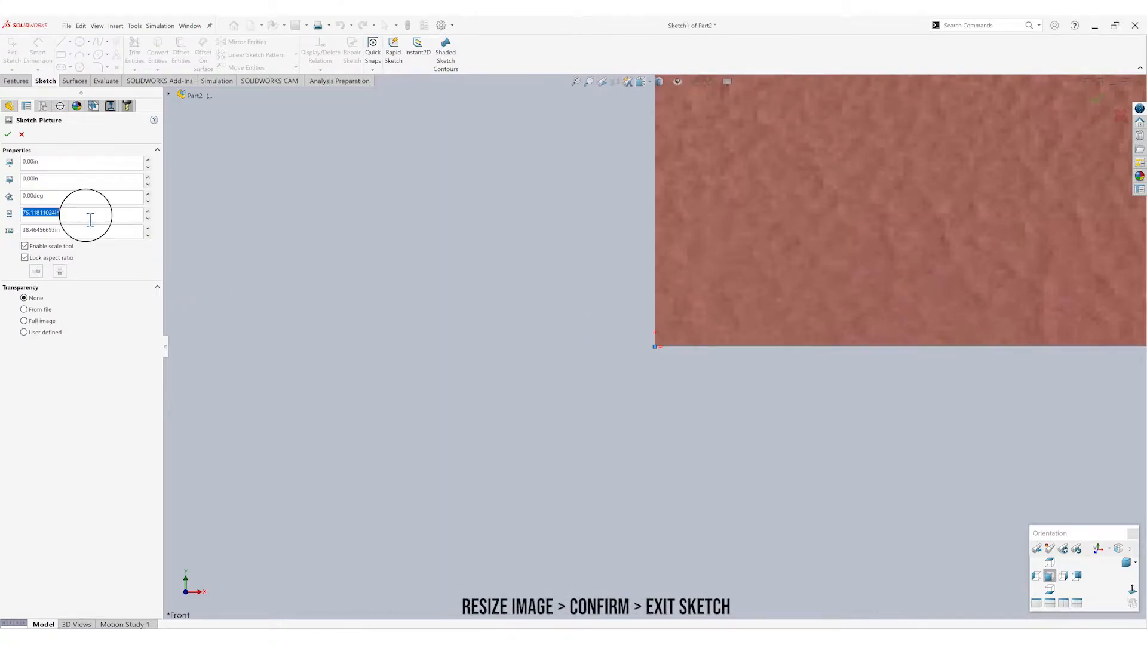
text(6)
key(Return)
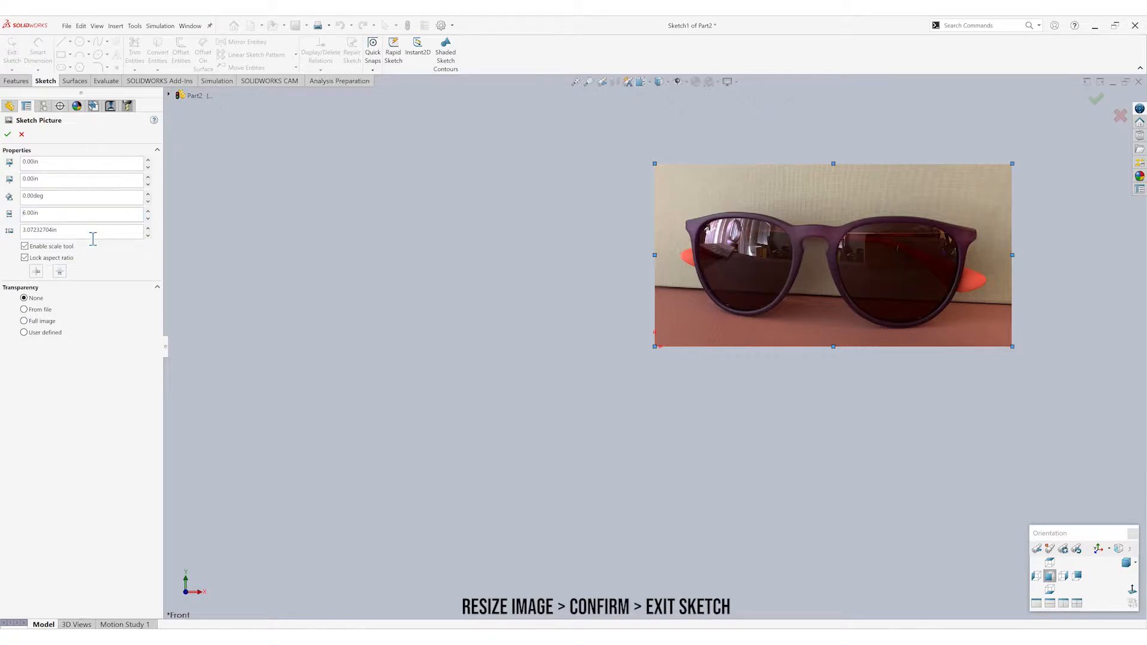
click(7, 134)
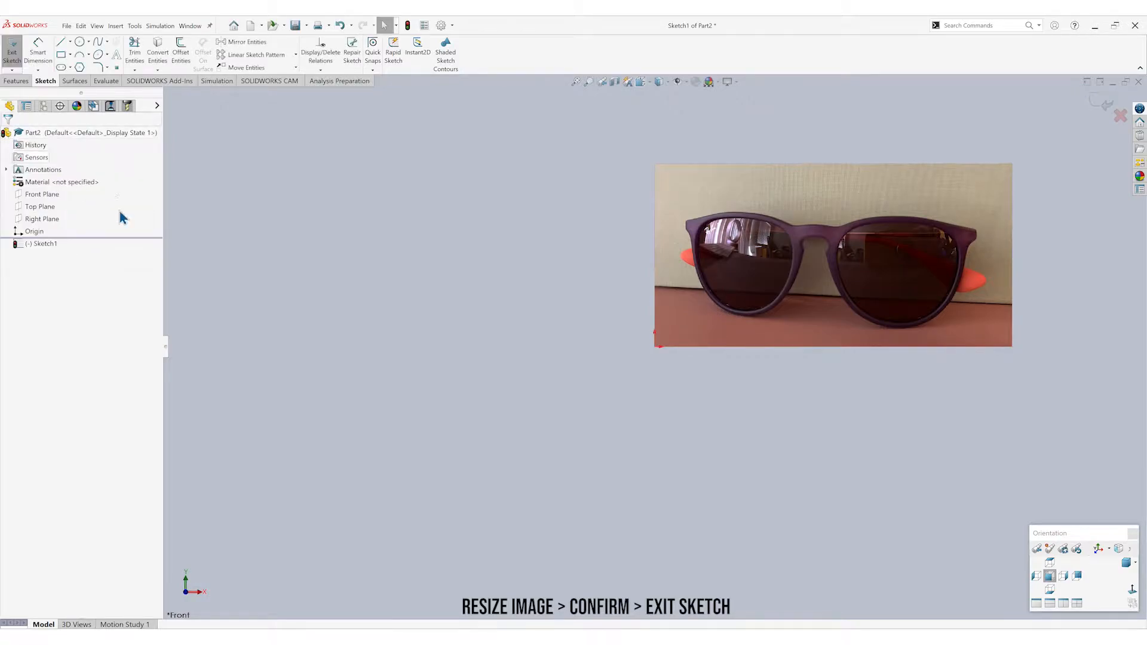
click(1050, 578)
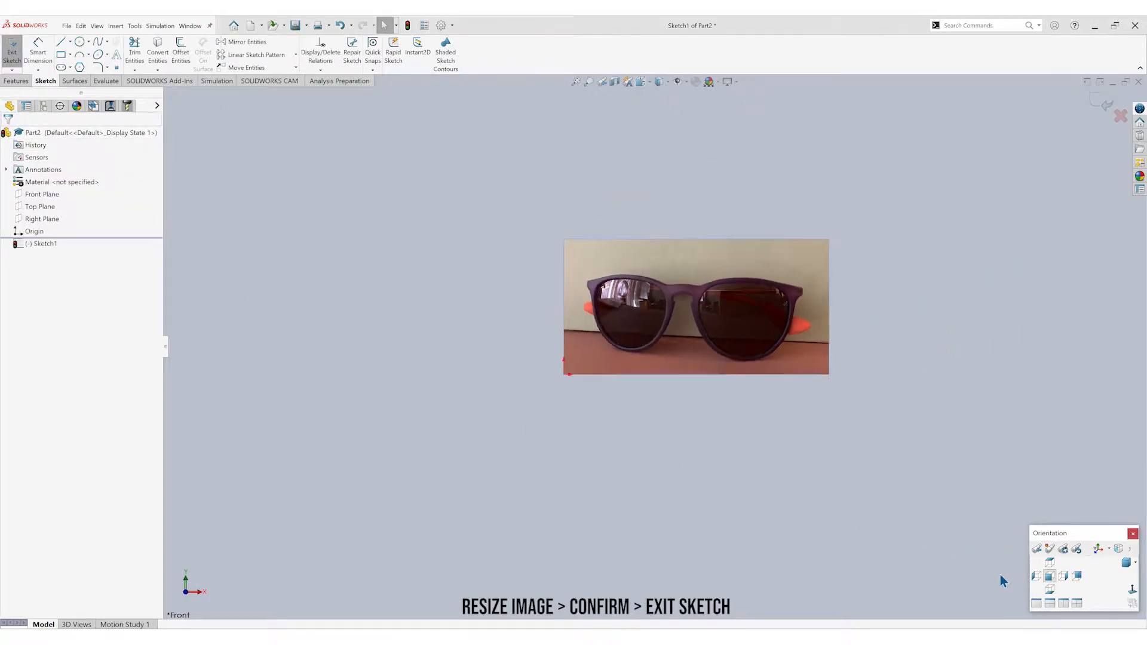
scroll(398, 453, down, 5)
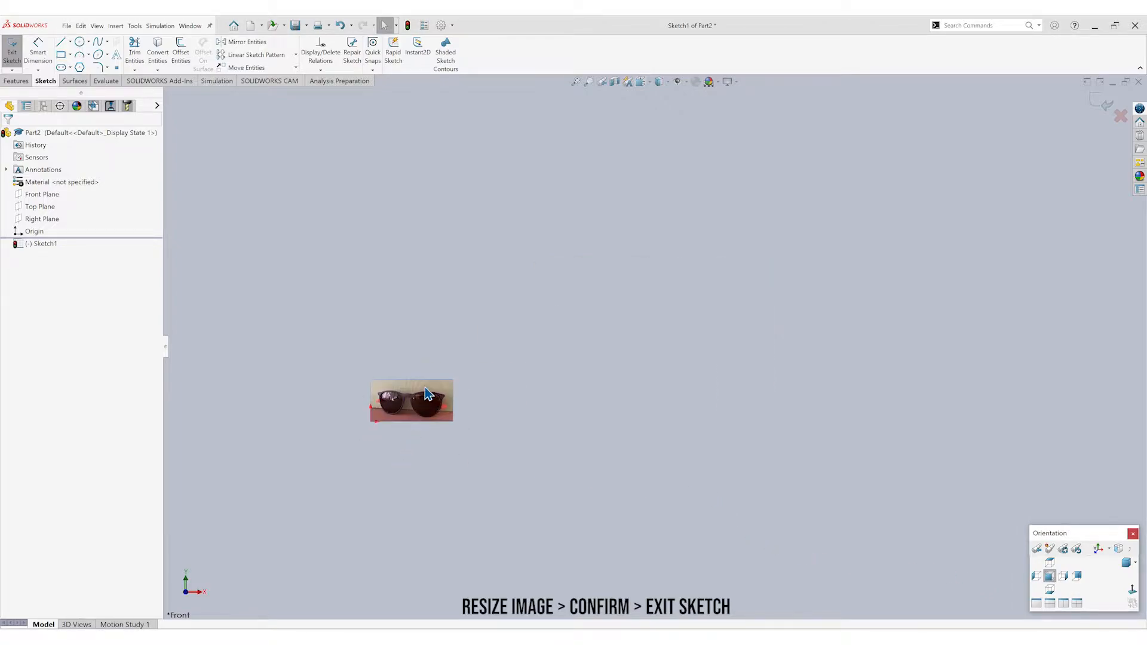
scroll(377, 430, down, 2)
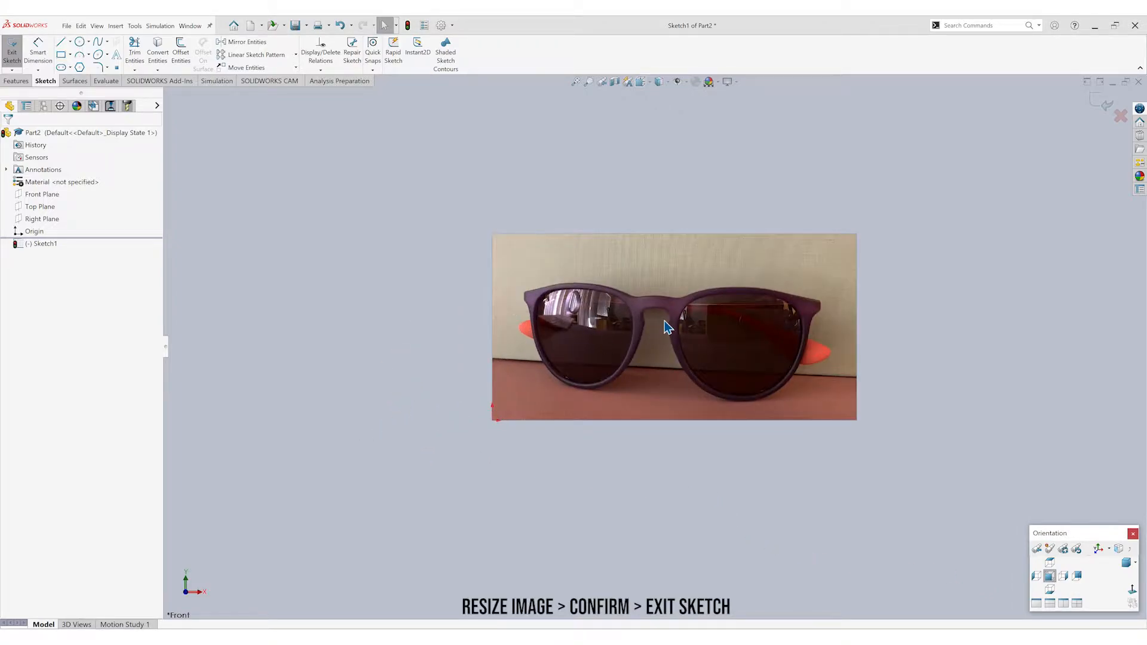
click(1105, 105)
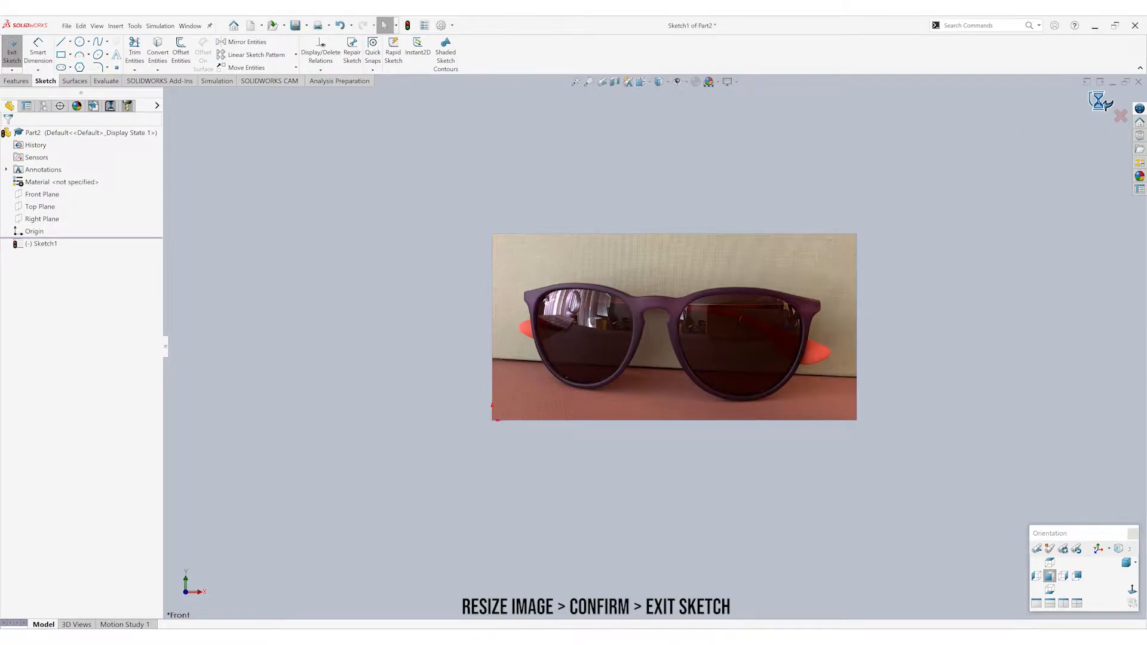
Rename the sketch containing the sunglasses picture as Photo.
click(37, 244)
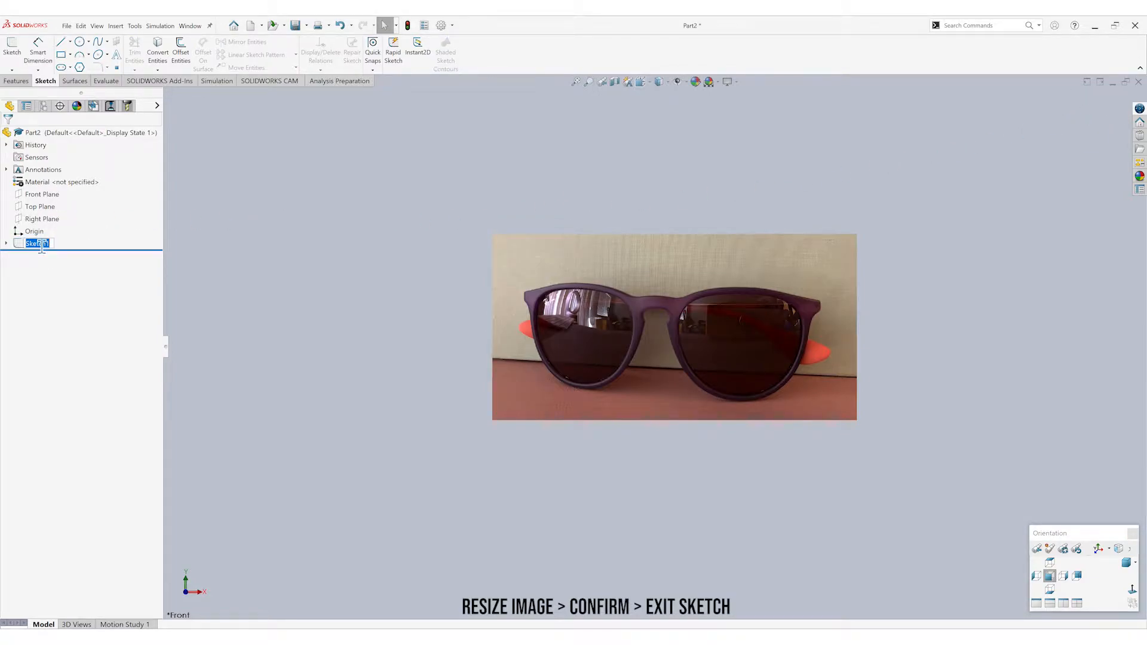
text(Photo)
click(321, 353)
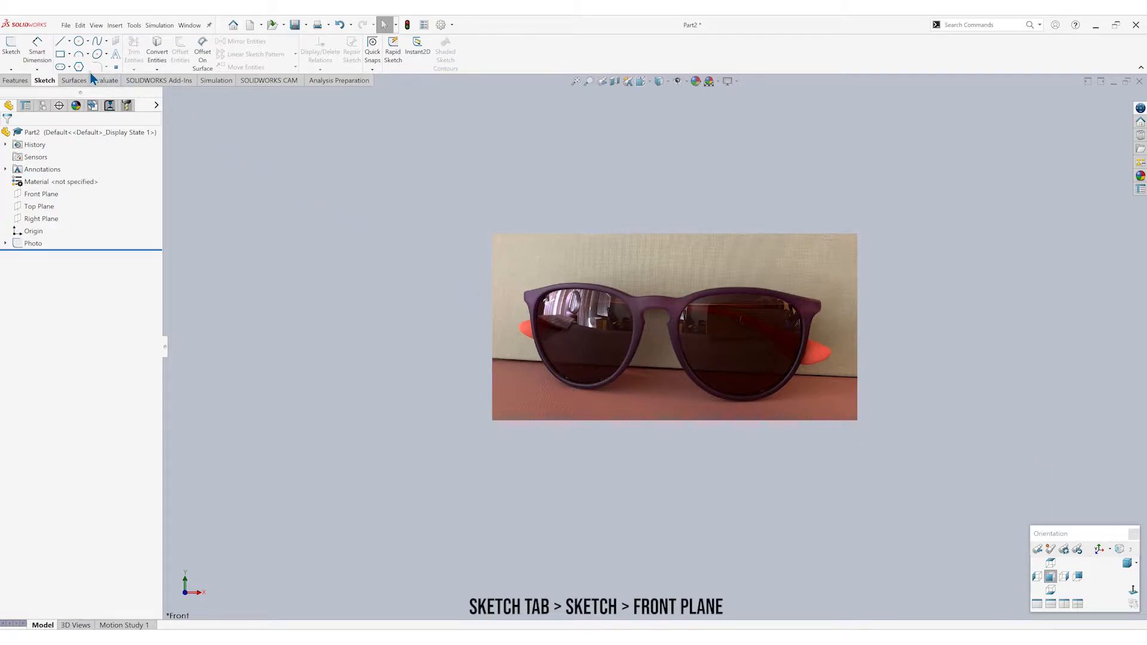
Open a second sketch on the Front Plane for tracing over the sunglasses picture.
click(9, 54)
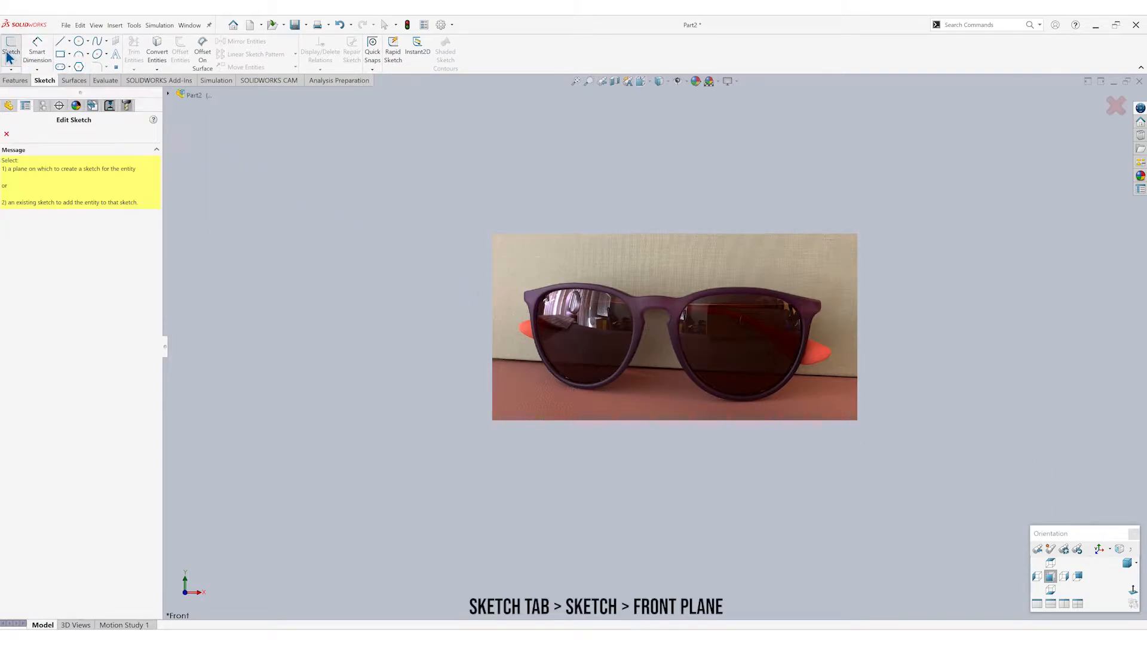
click(168, 94)
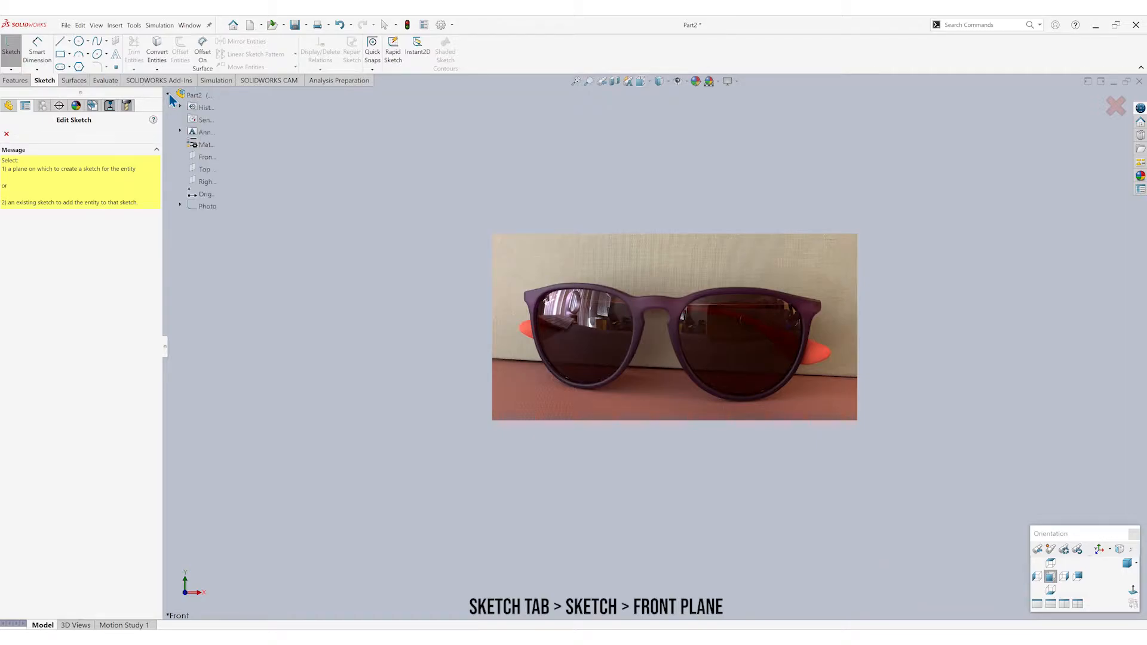
click(205, 158)
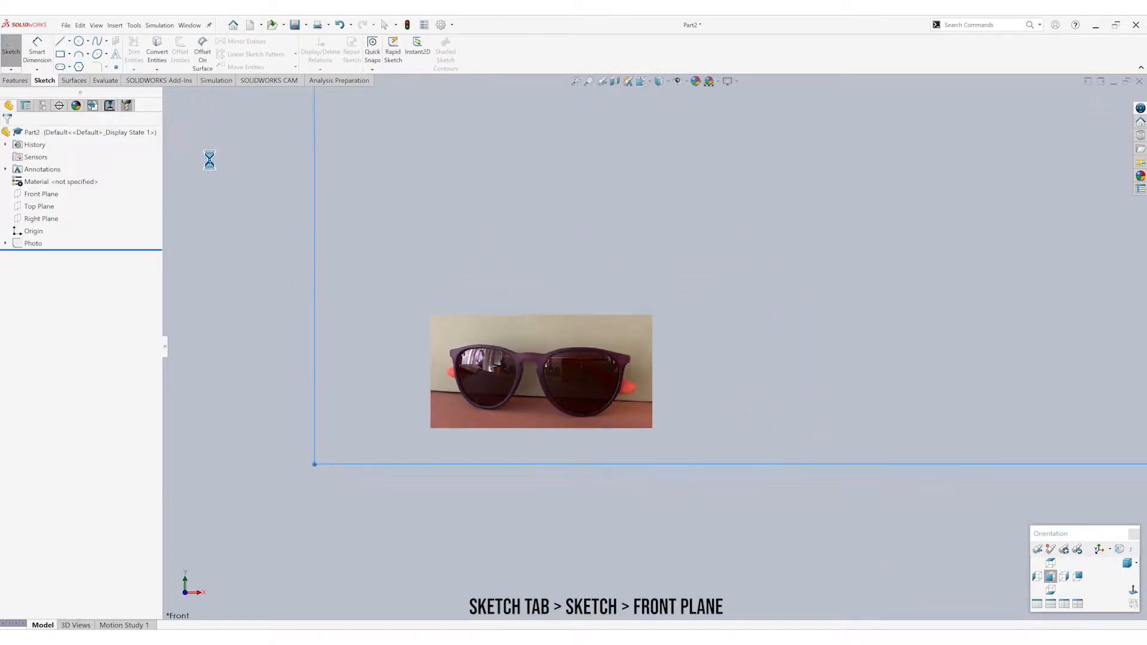
Trace the inner rim around the right-hand lens in the picture with a closed spline and finish the Spline tool.
scroll(367, 454, down, 6)
scroll(428, 412, down, 3)
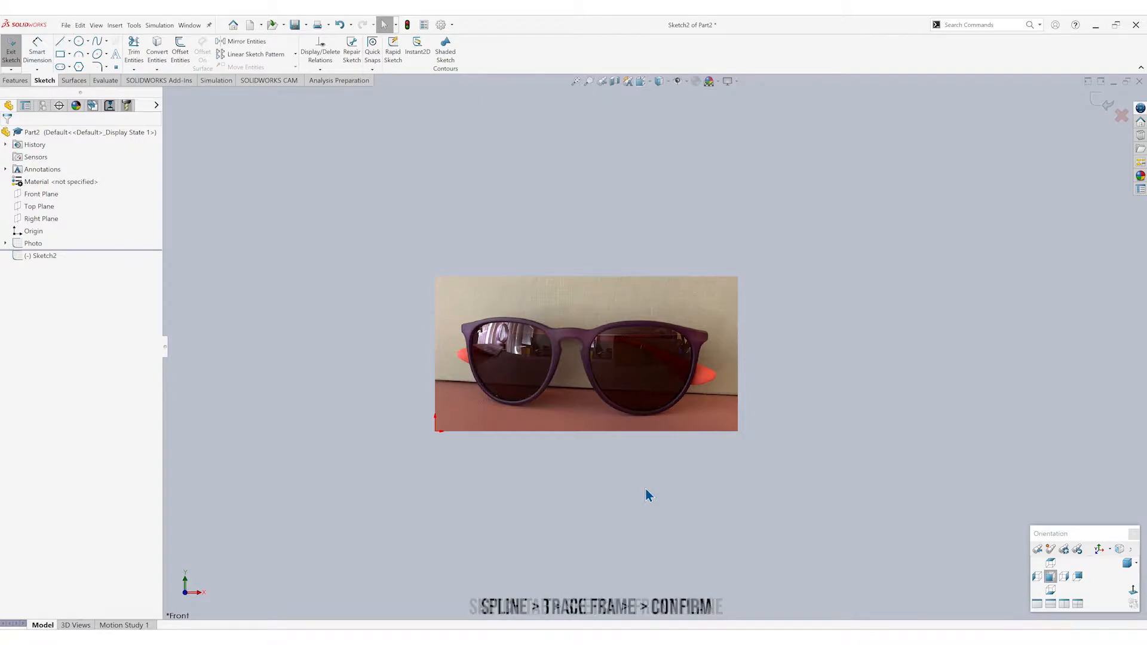
scroll(646, 387, down, 3)
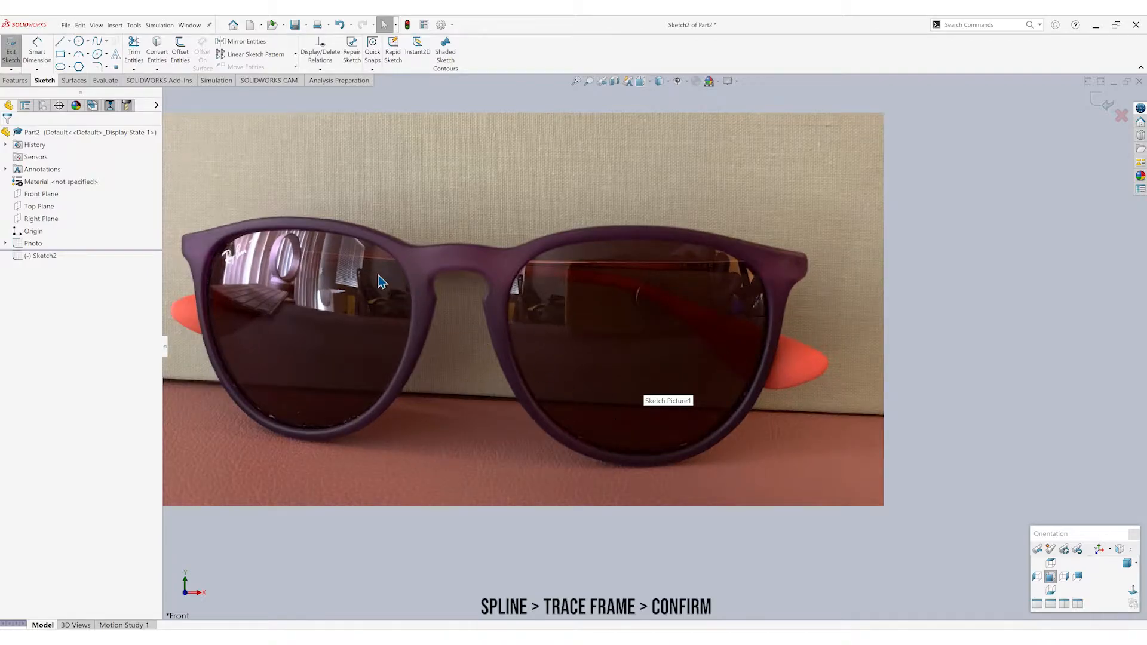
click(97, 42)
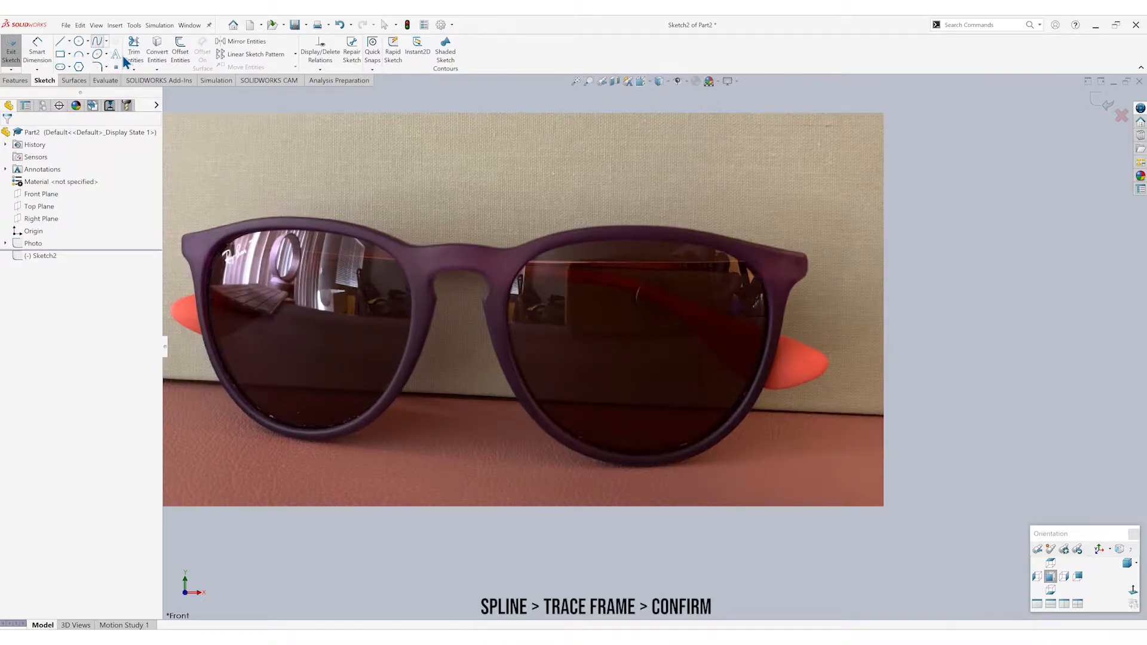
click(545, 251)
click(594, 241)
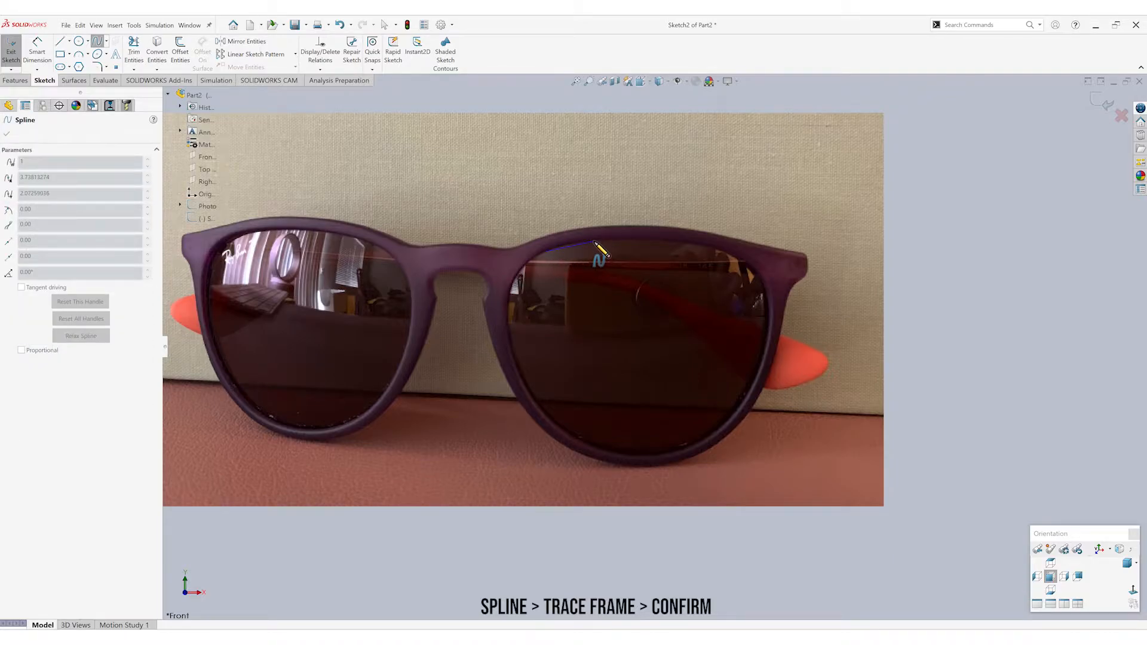
click(651, 241)
click(698, 244)
click(739, 259)
click(768, 291)
click(759, 372)
click(722, 429)
click(657, 454)
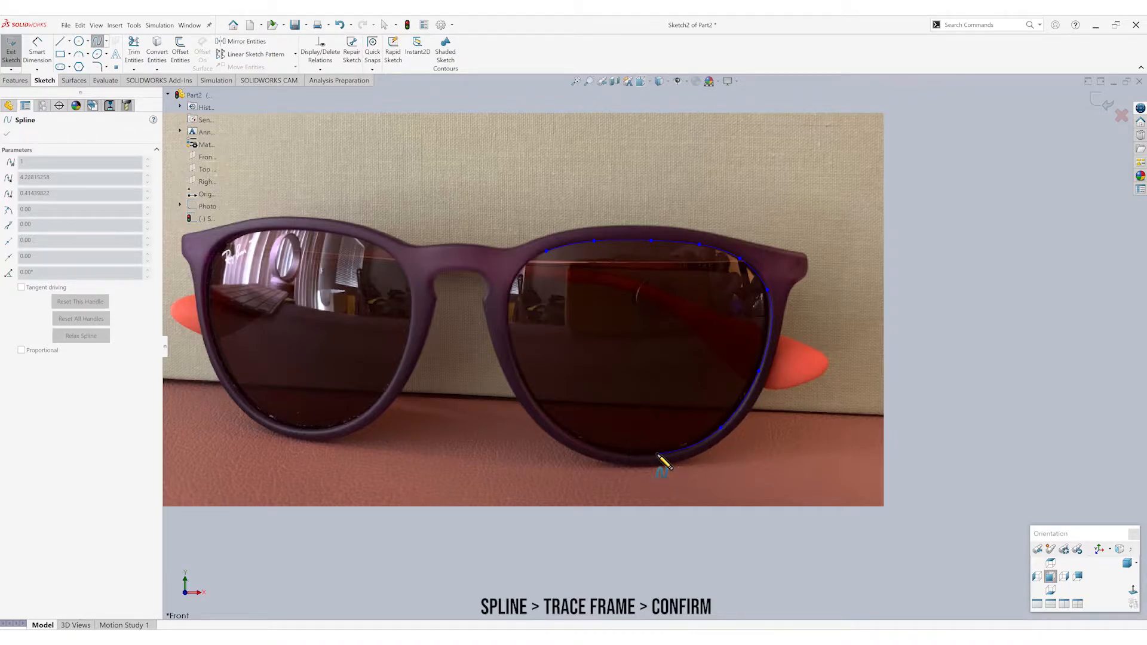
click(613, 452)
click(550, 420)
click(513, 354)
click(509, 304)
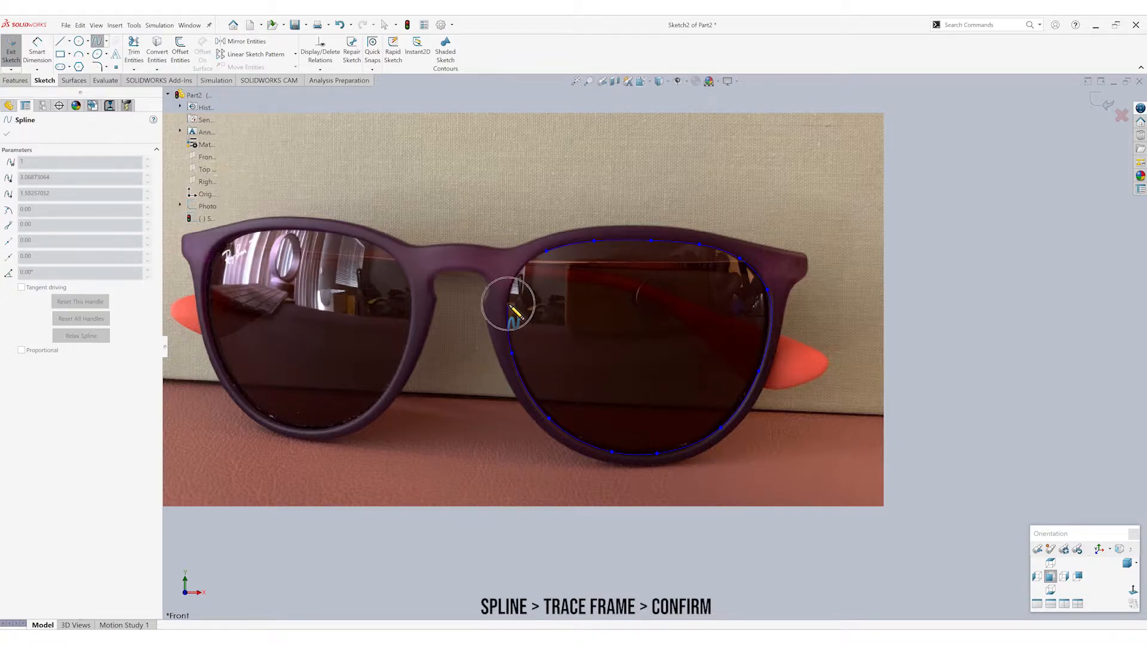
click(520, 272)
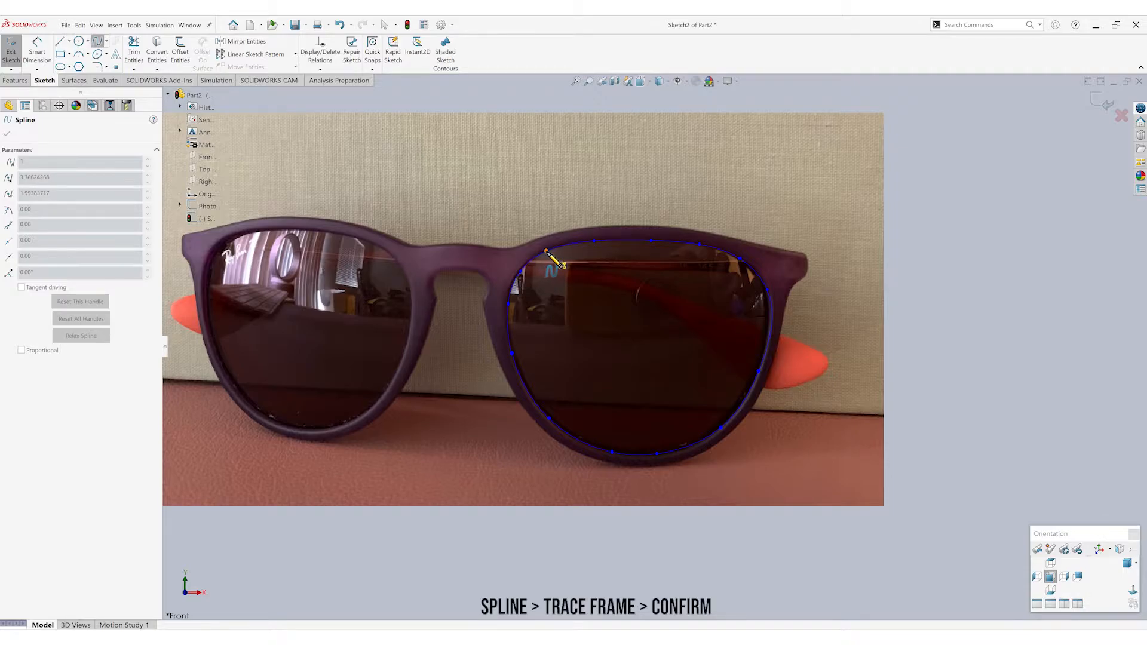
click(546, 251)
right_click(546, 251)
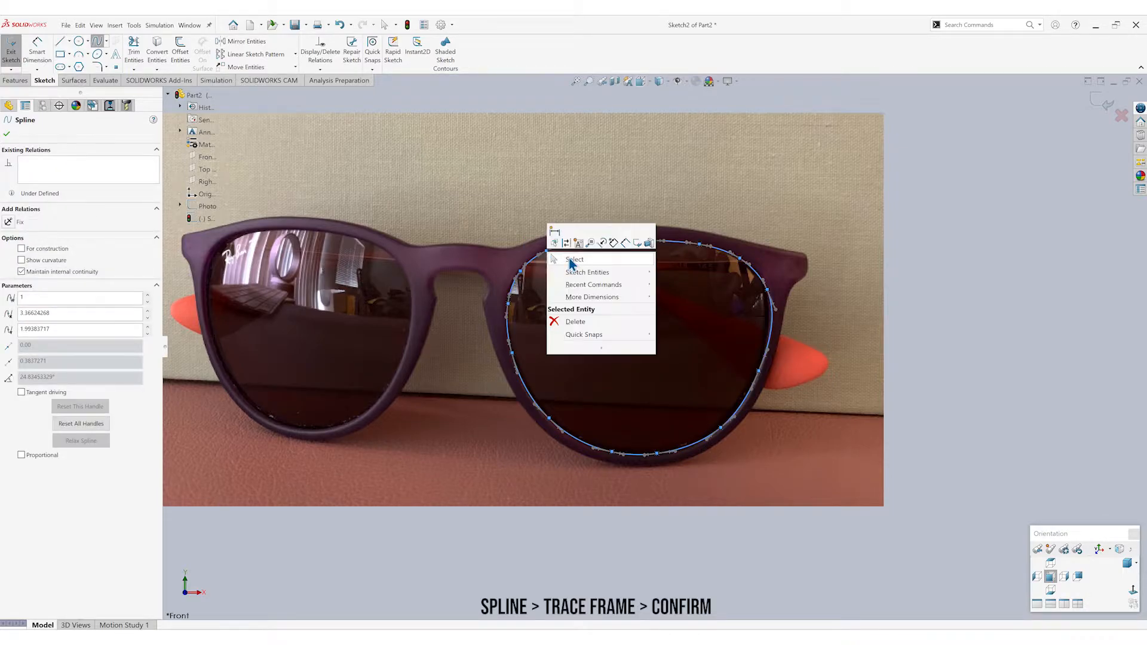
click(575, 260)
click(894, 464)
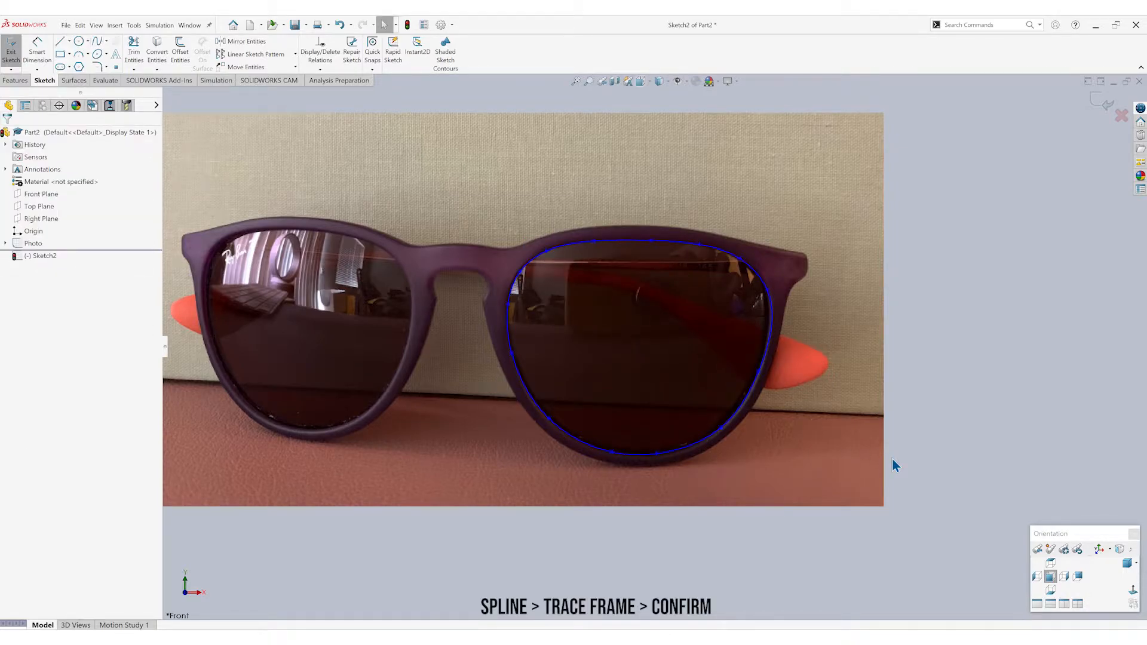
Reposition two spline points along the upper edge of the lens outline to follow the frame's inner rim more closely.
scroll(731, 325, down, 1)
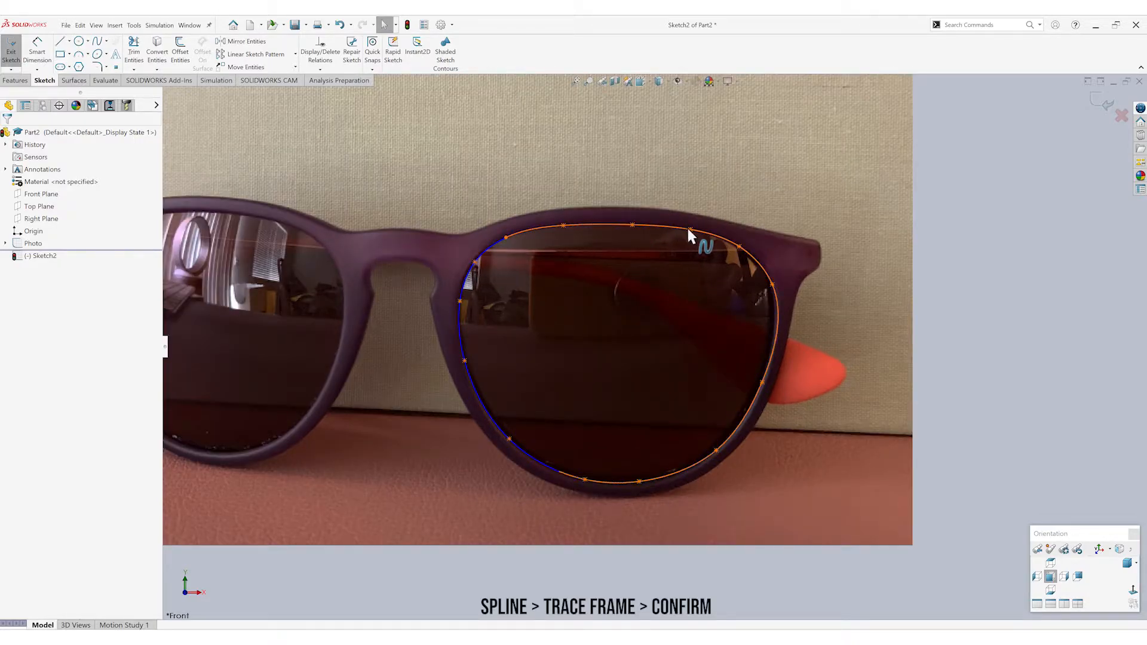
click(691, 230)
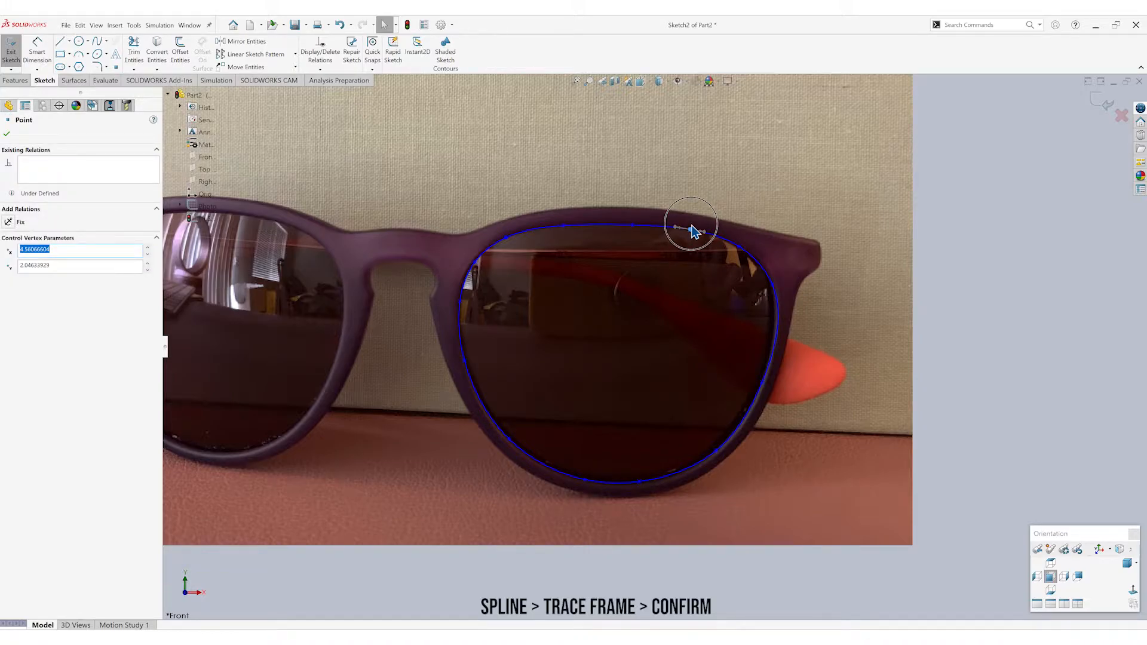
drag(692, 227, 692, 229)
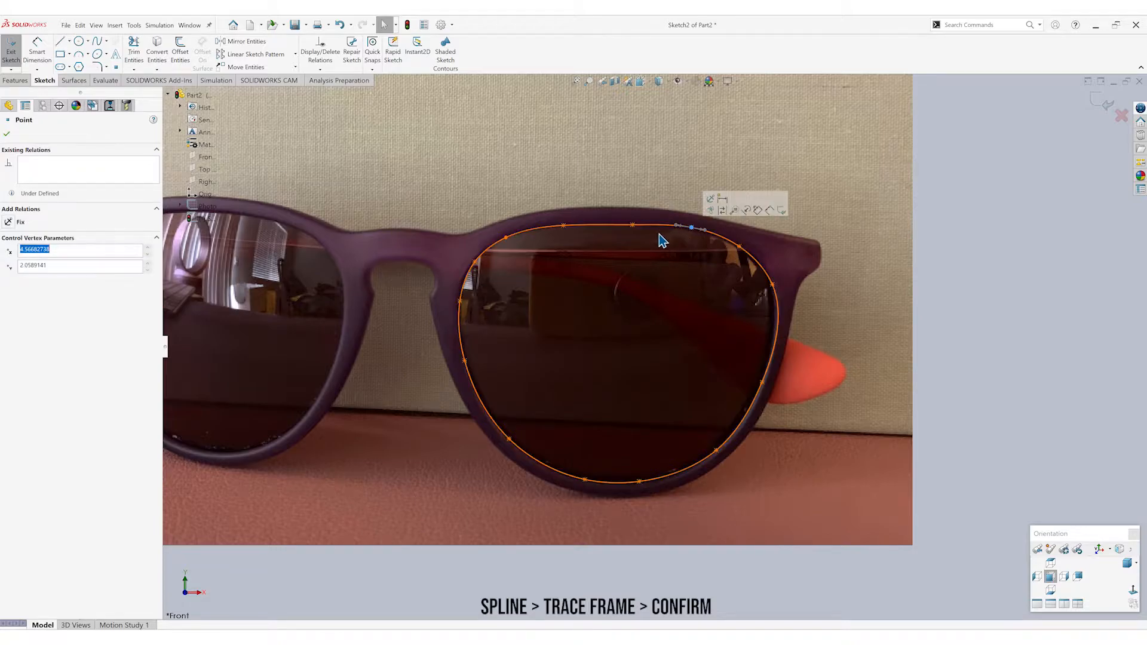
click(632, 225)
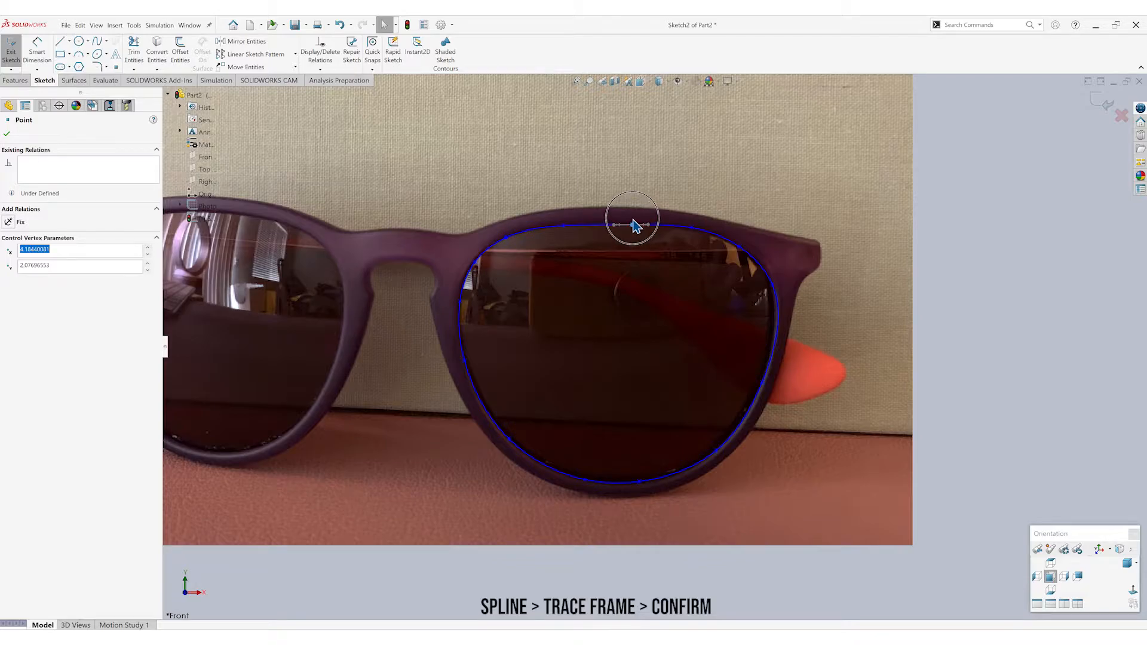
mouse_move(634, 225)
mouse_down()
mouse_move(618, 224)
mouse_move(648, 224)
mouse_up()
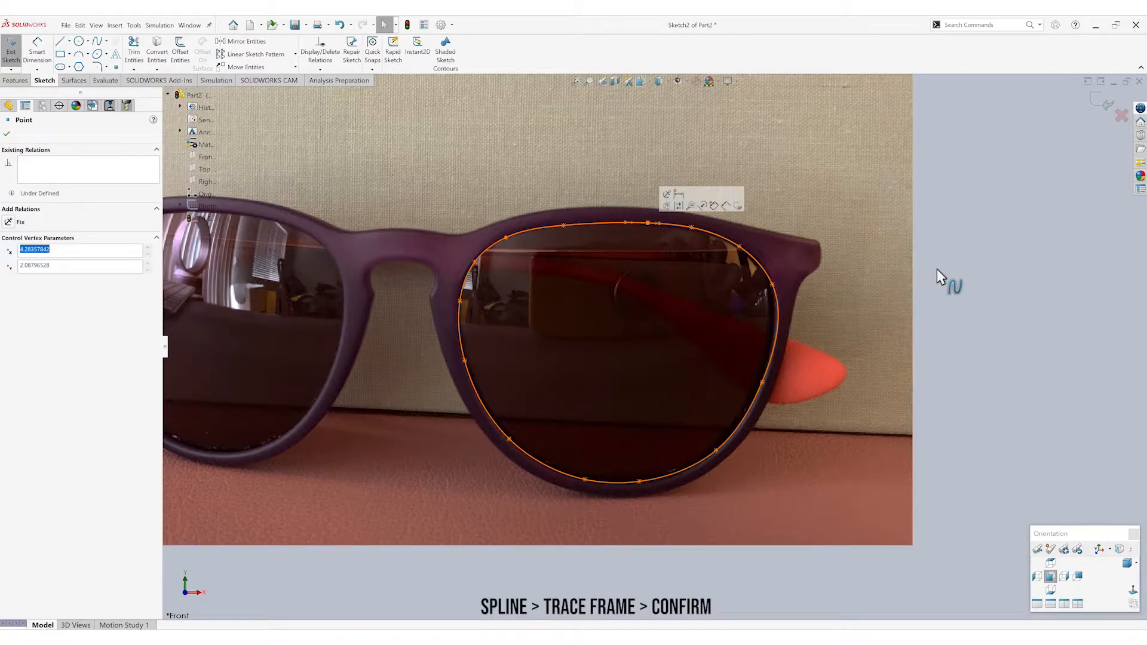
Offset the closed lens spline outward by 0.10 in to form the outer edge of the rim.
key(Escape)
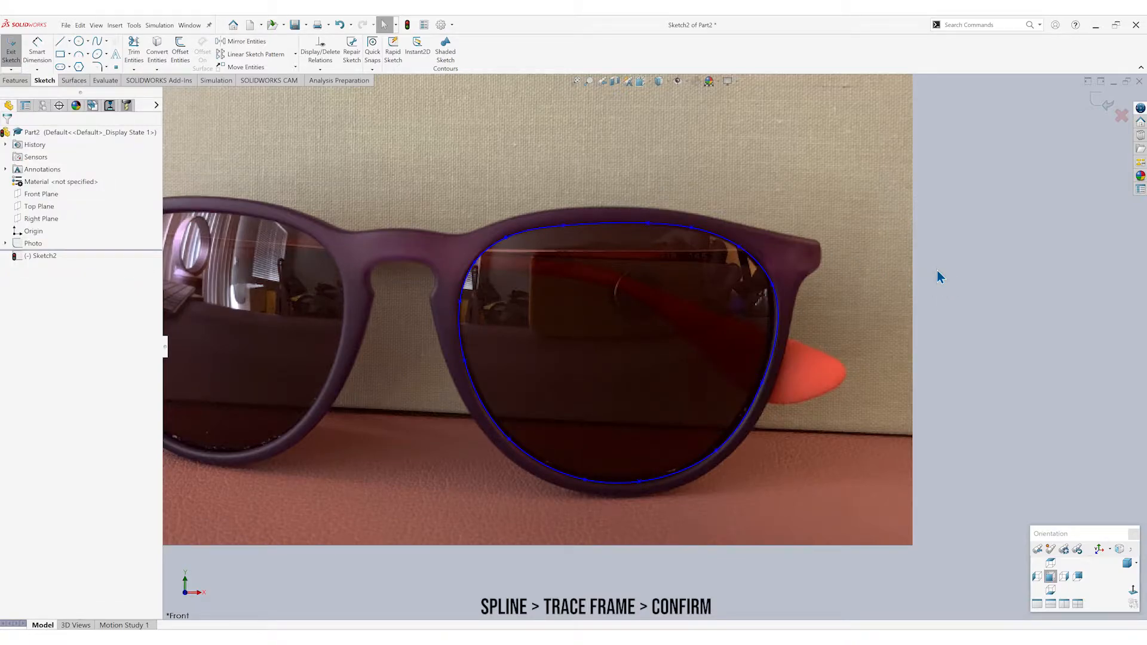
click(769, 350)
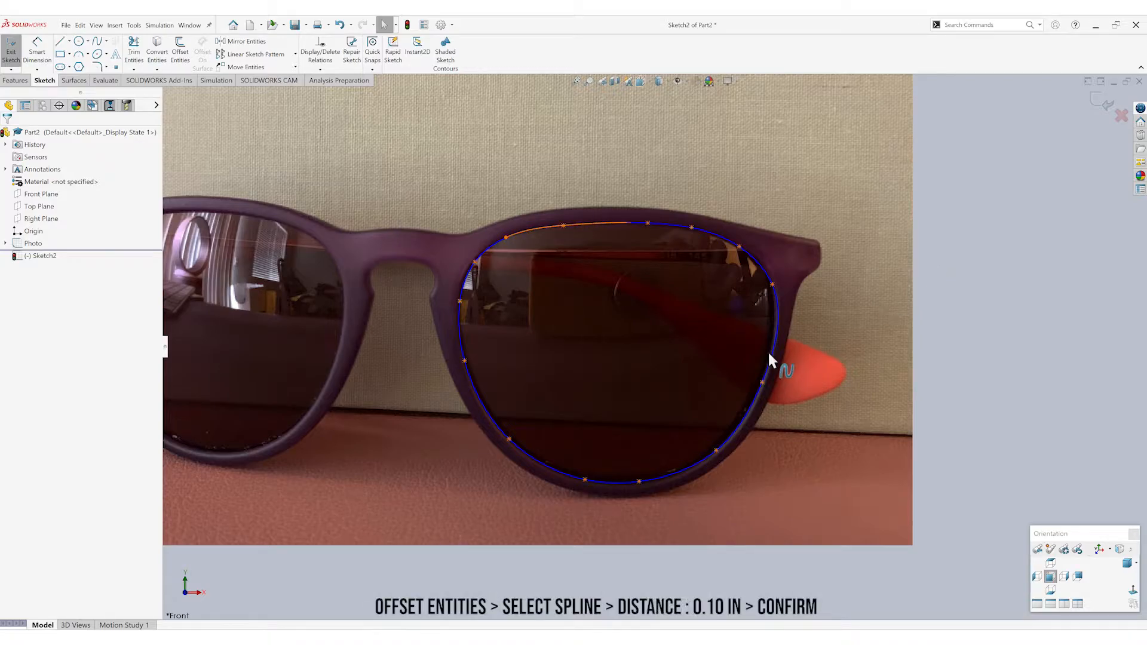
click(180, 60)
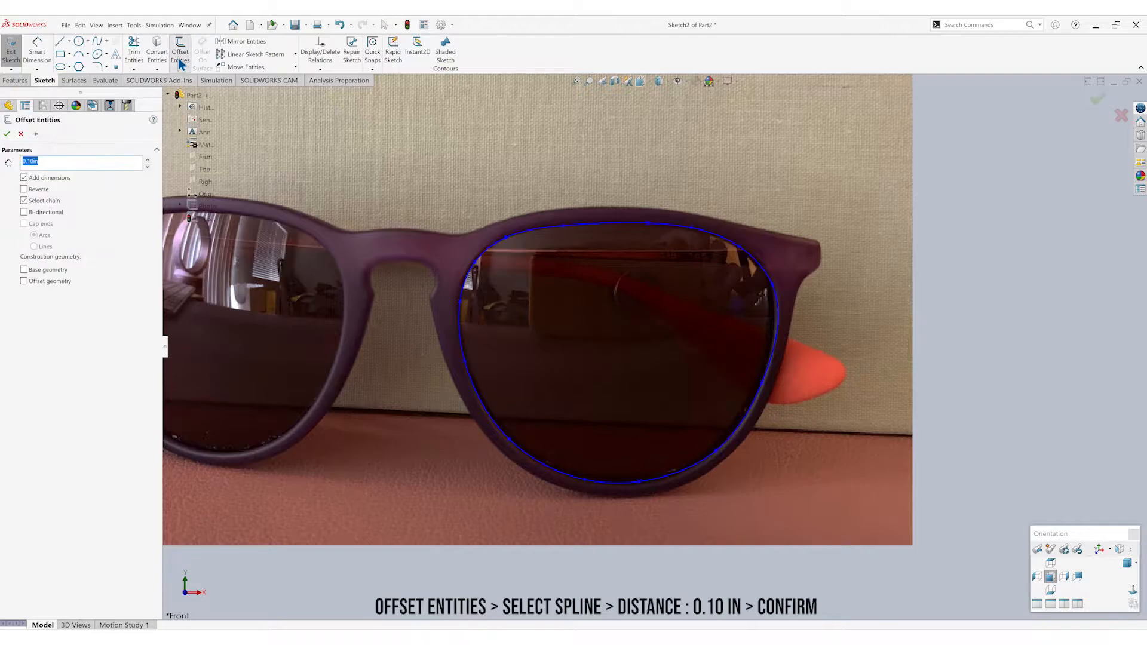
click(549, 230)
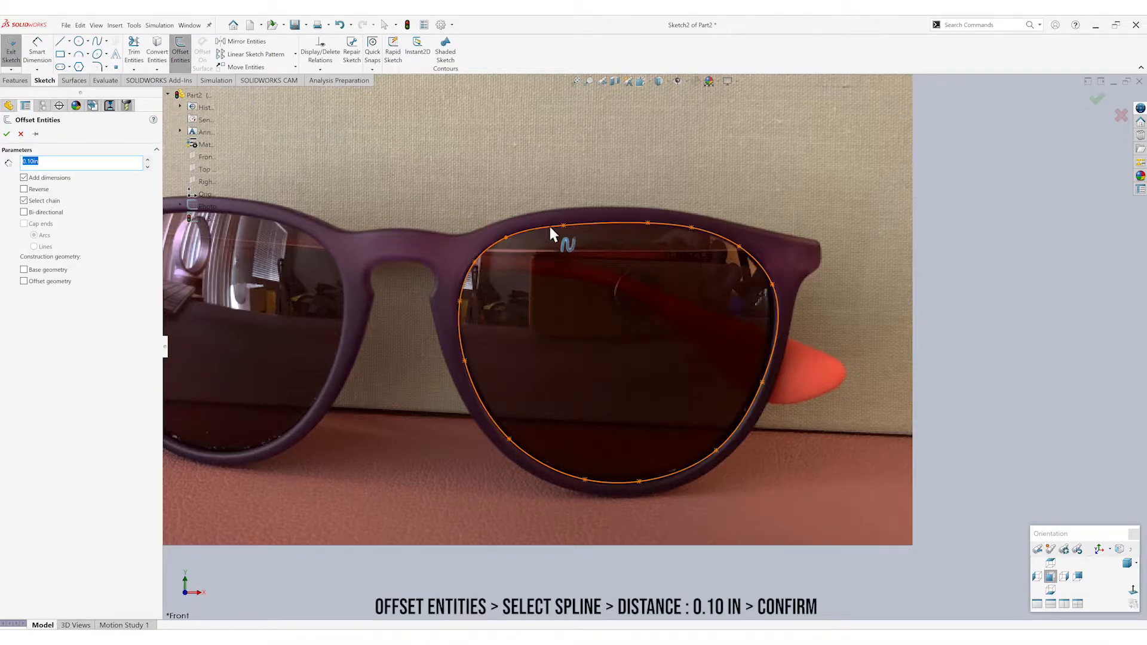
click(549, 228)
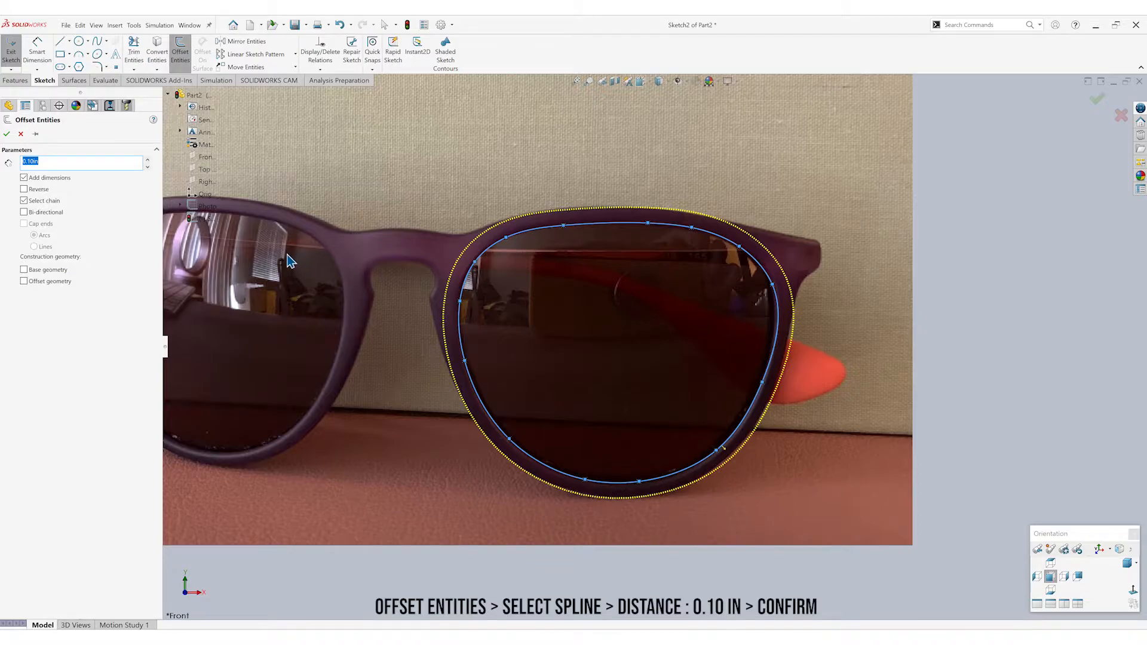
click(7, 135)
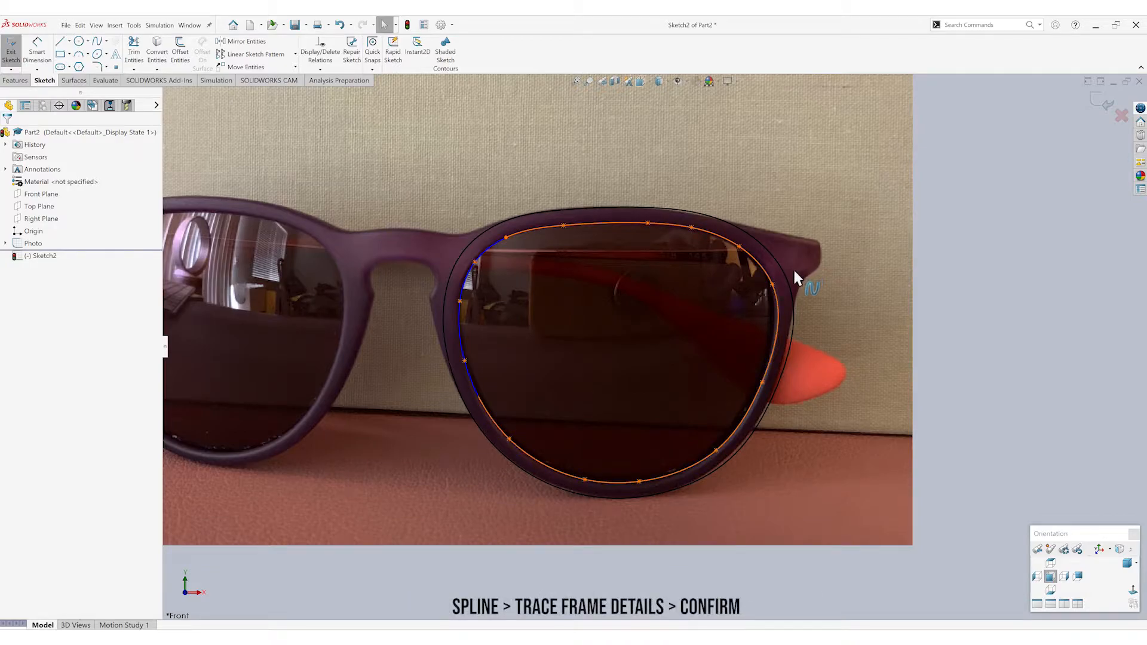
Trace the upper edge of the frame's outer hinge corner with an open spline, from the offset rim curve to the corner's tip.
scroll(790, 267, down, 3)
scroll(777, 268, down, 4)
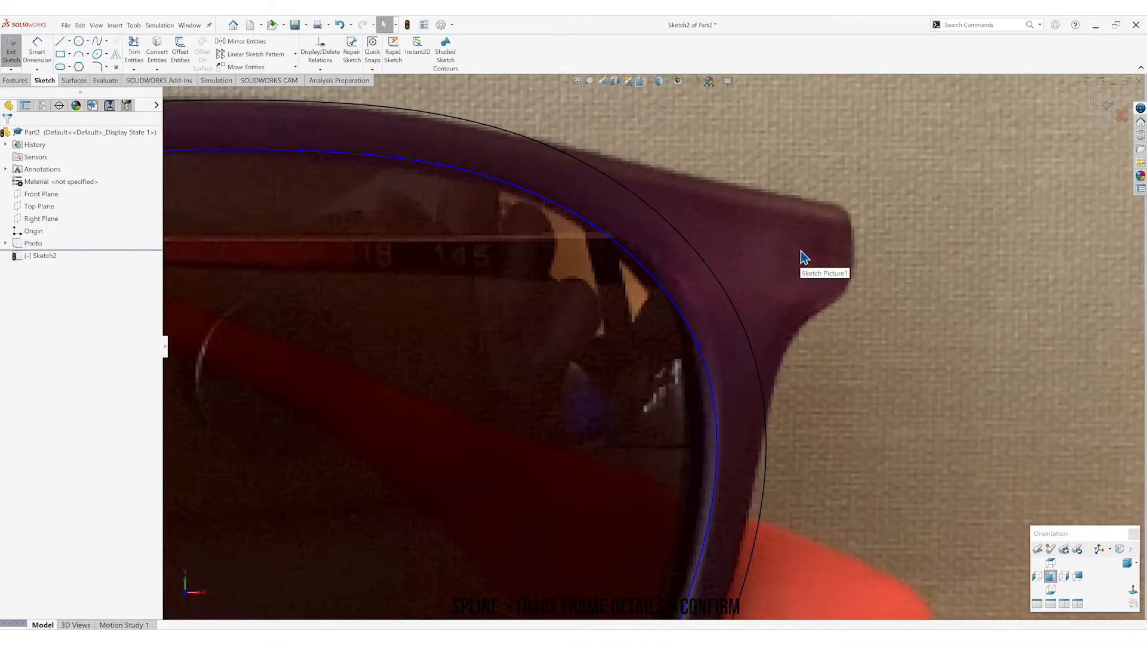
click(97, 45)
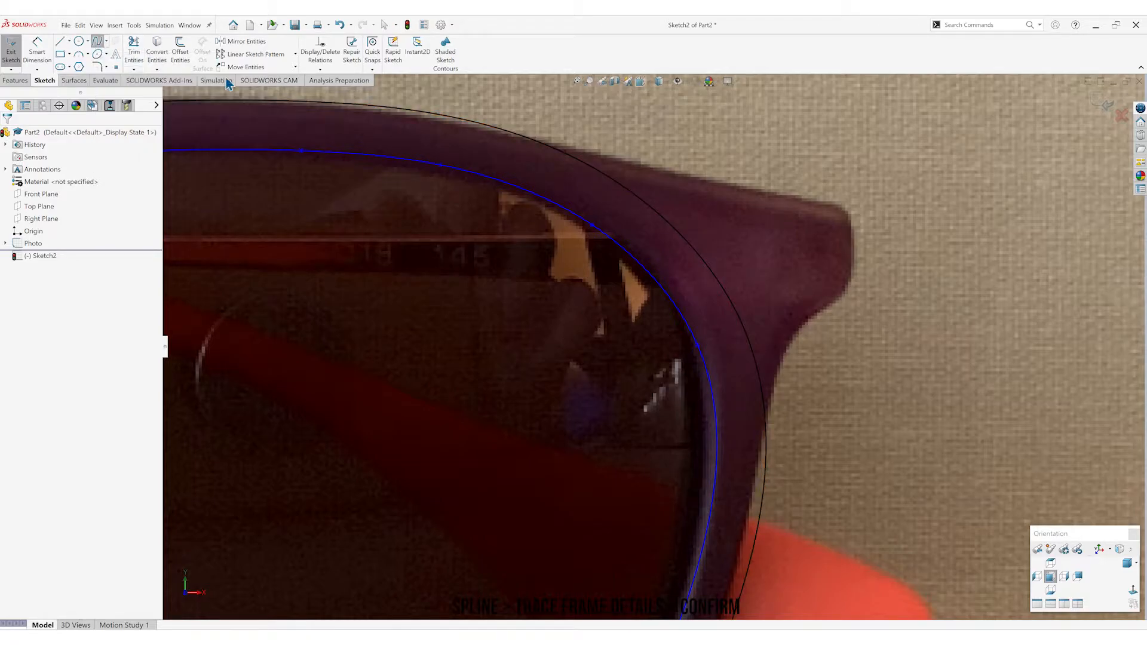
click(536, 143)
click(631, 164)
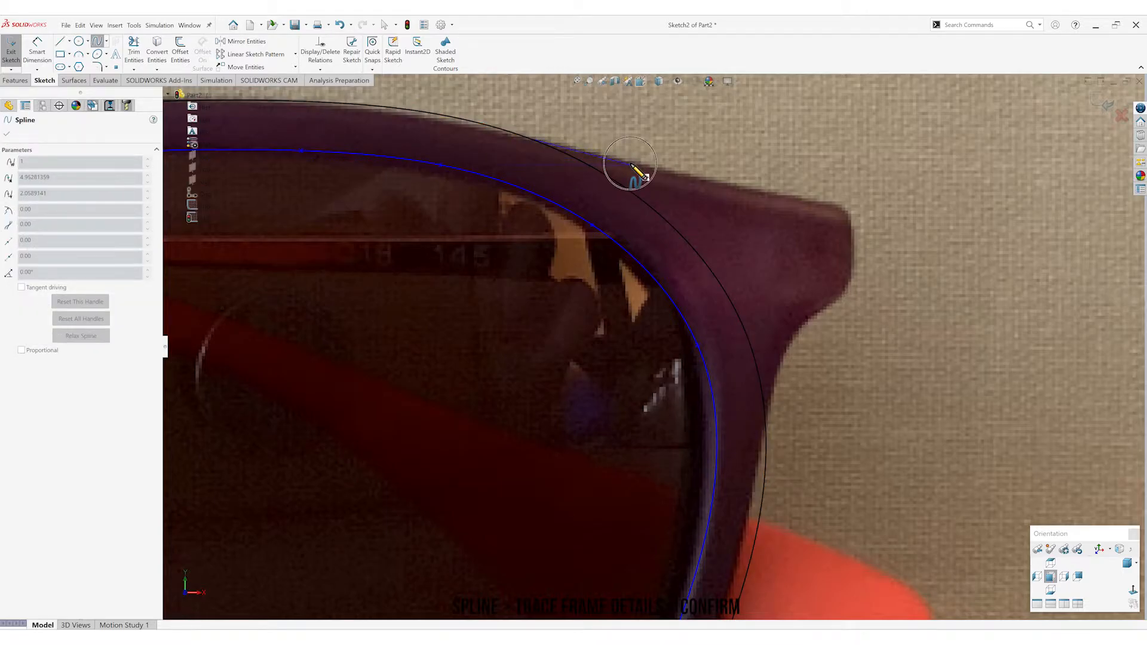
click(770, 197)
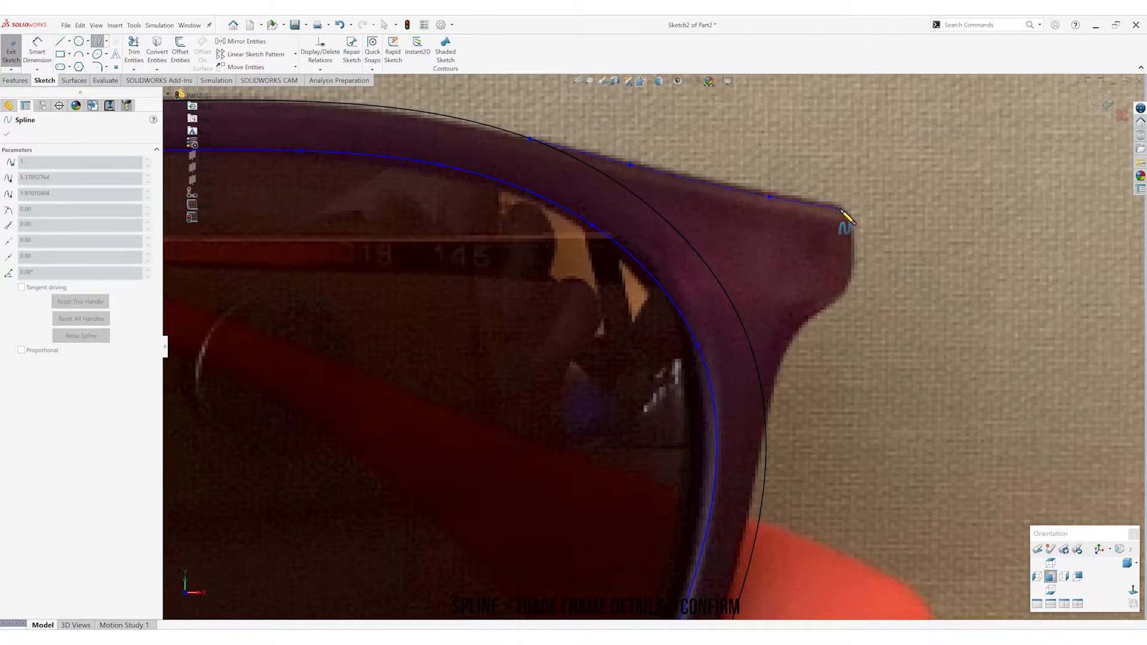
right_click(841, 209)
click(862, 226)
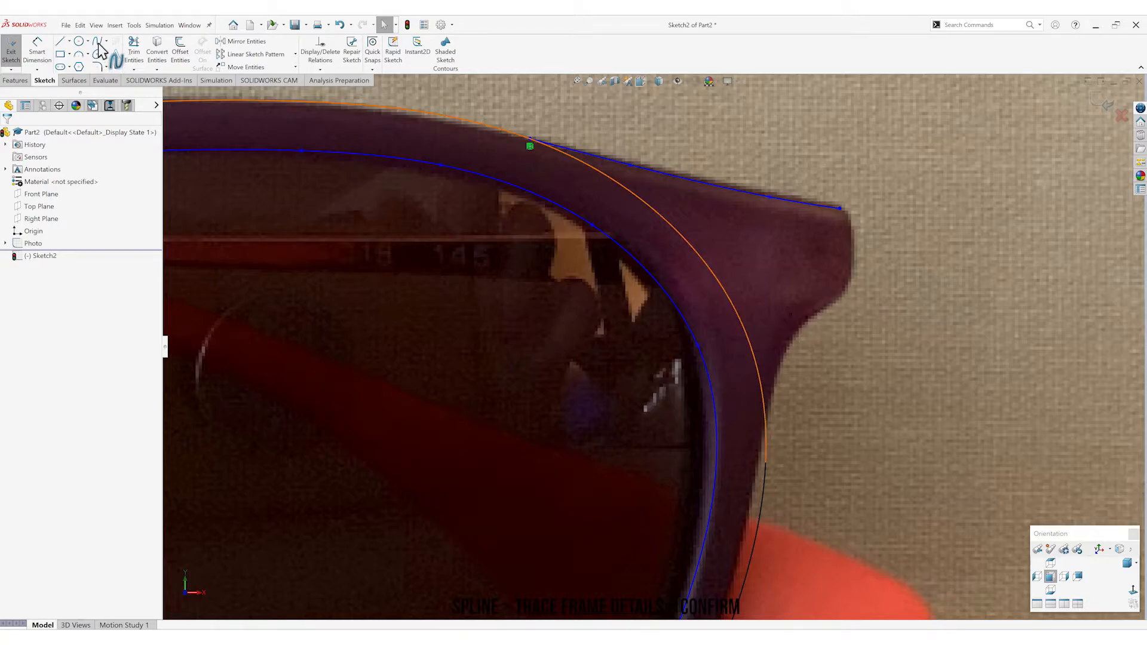
Draw a vertical line down from the upper spline's outer endpoint to the lower corner of the hinge tip.
click(61, 45)
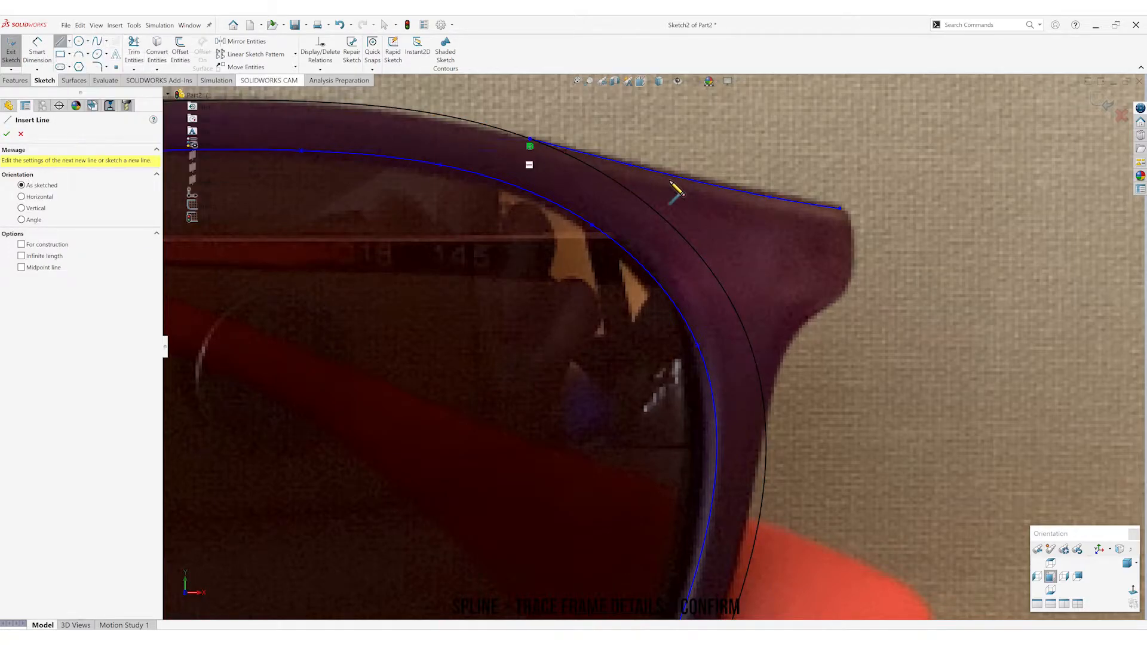
click(840, 208)
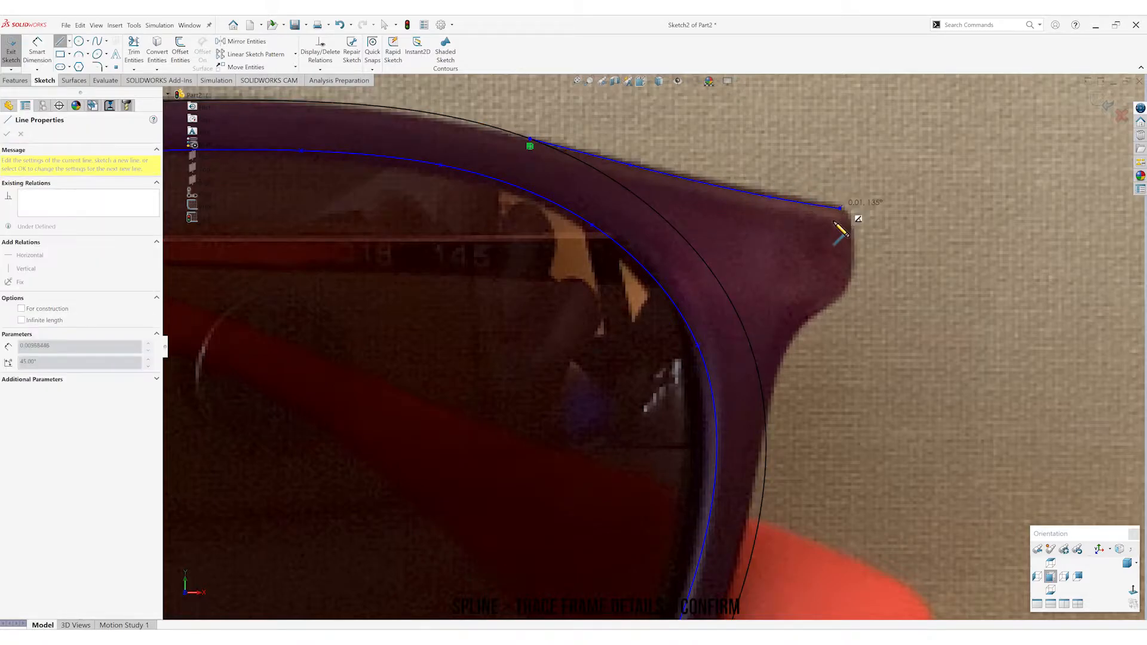
click(840, 291)
click(865, 298)
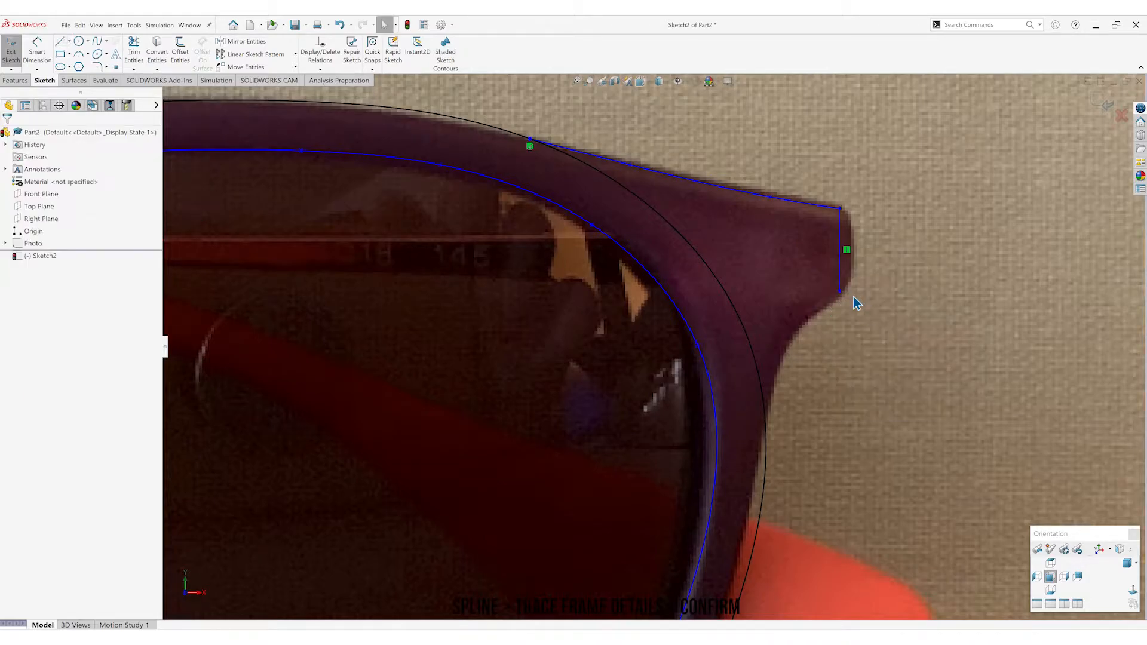
Trace the hinge corner's lower edge with a spline from the offset rim curve up to the vertical line's lower endpoint.
click(98, 43)
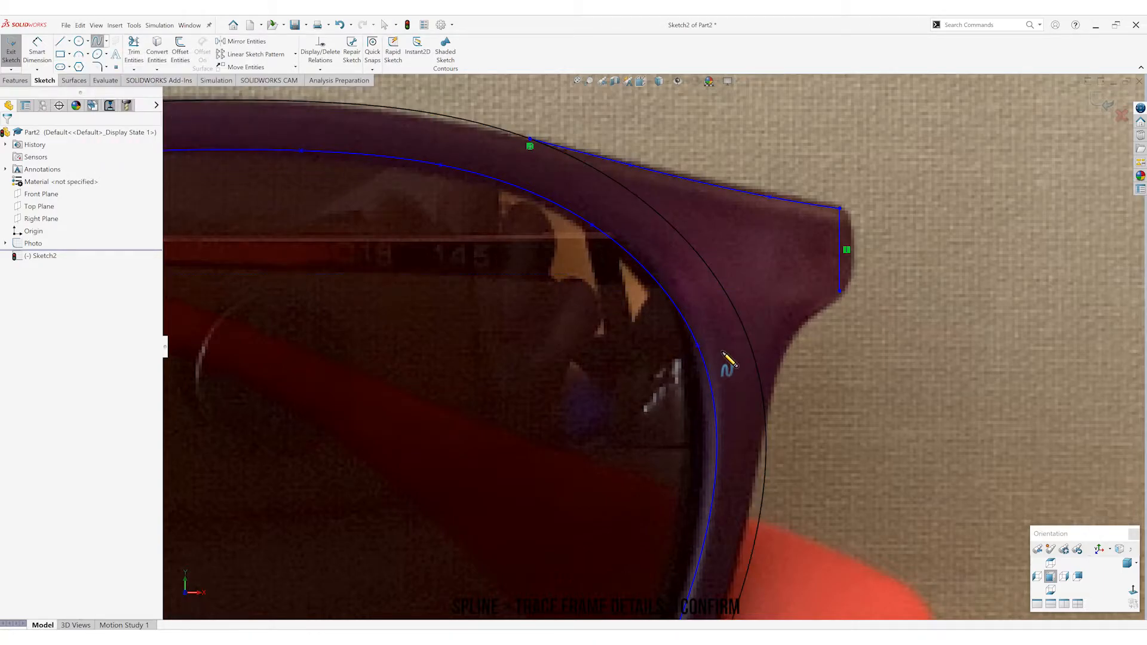
click(771, 435)
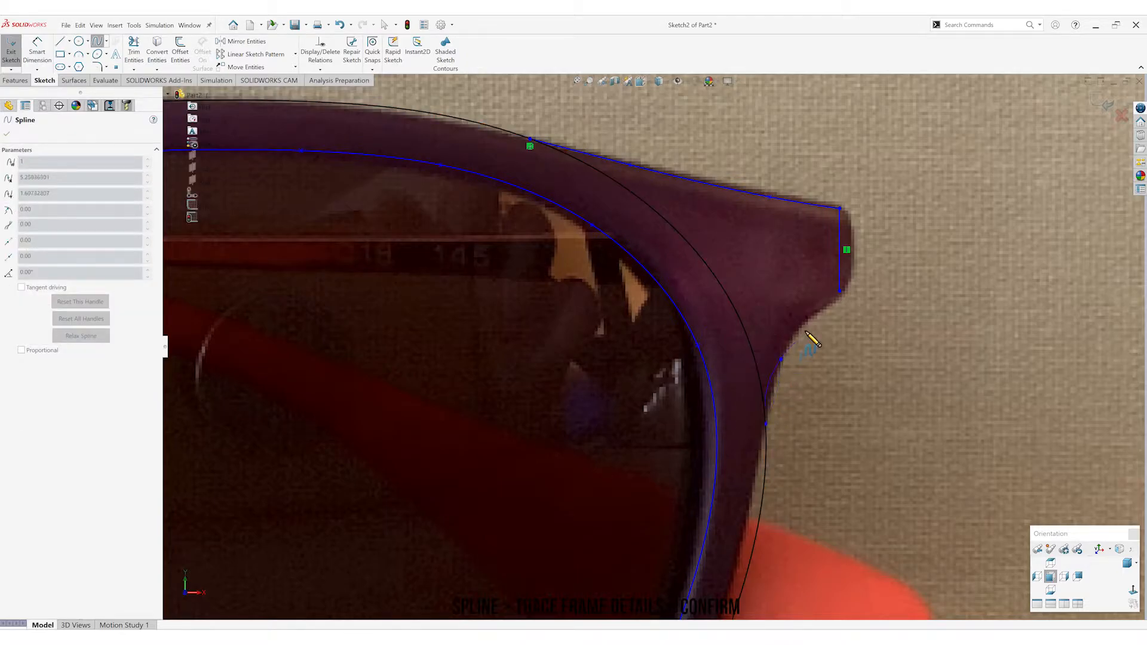
click(811, 313)
right_click(839, 292)
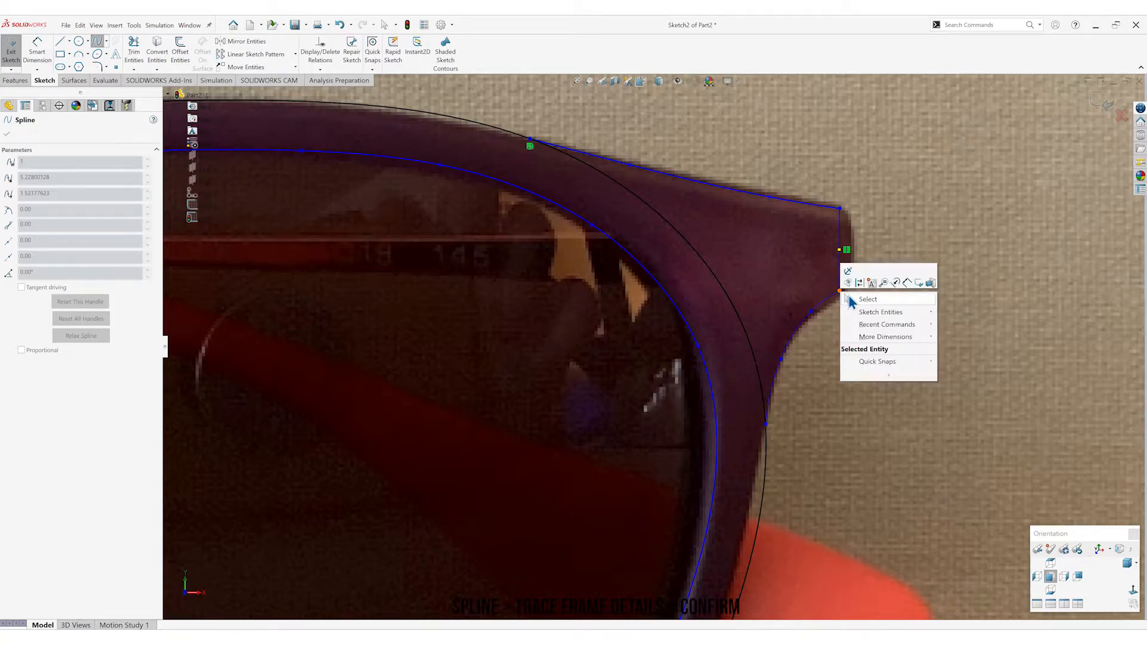
click(866, 299)
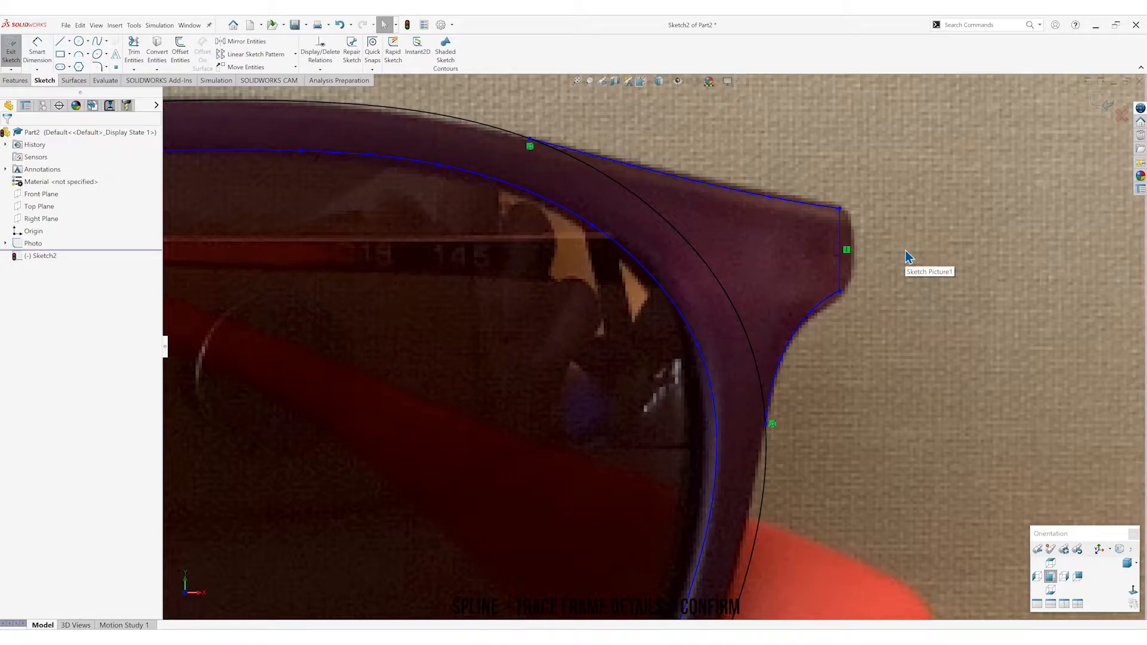
Round the upper corner between the top spline and the vertical end line with a 0.05 in sketch fillet.
click(98, 66)
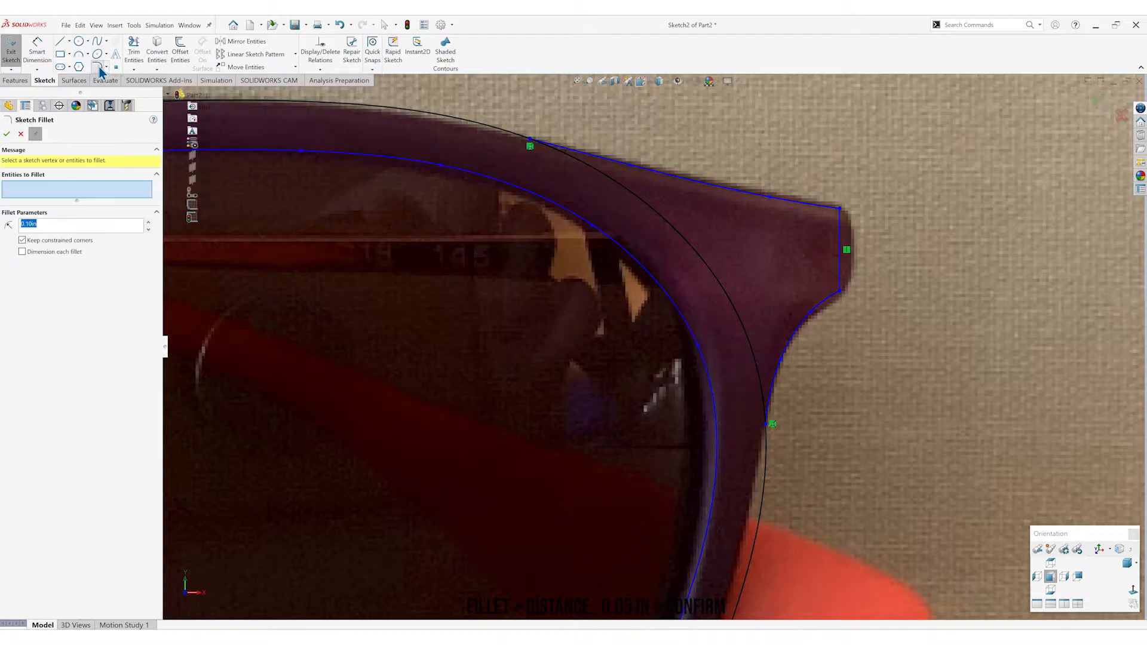
scroll(836, 236, down, 2)
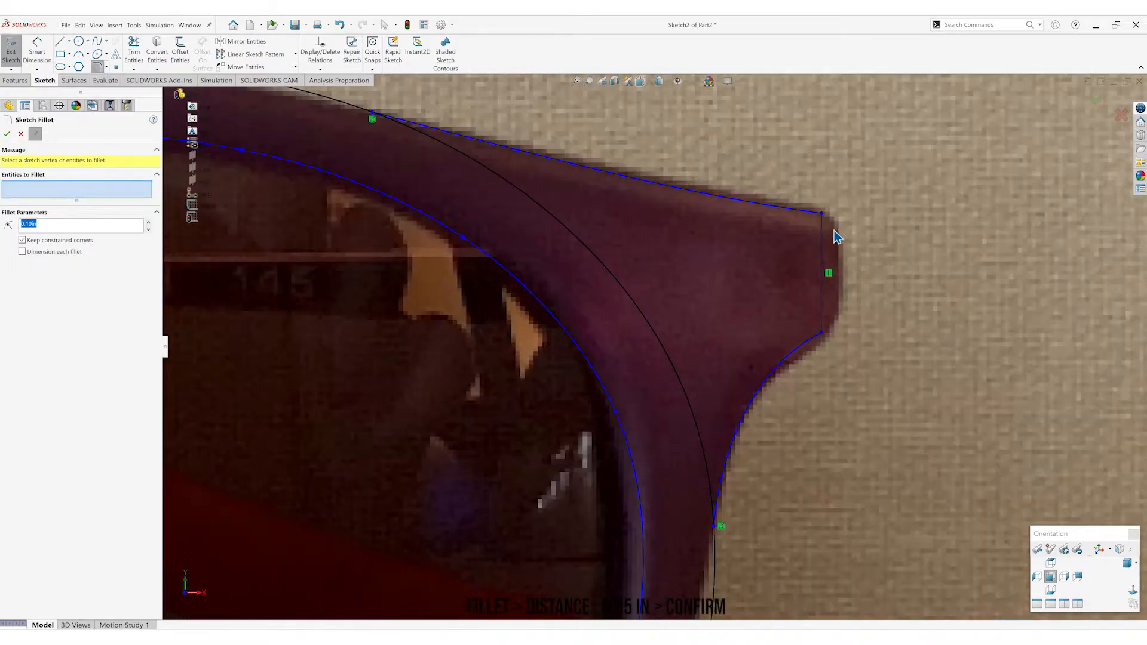
scroll(837, 236, down, 1)
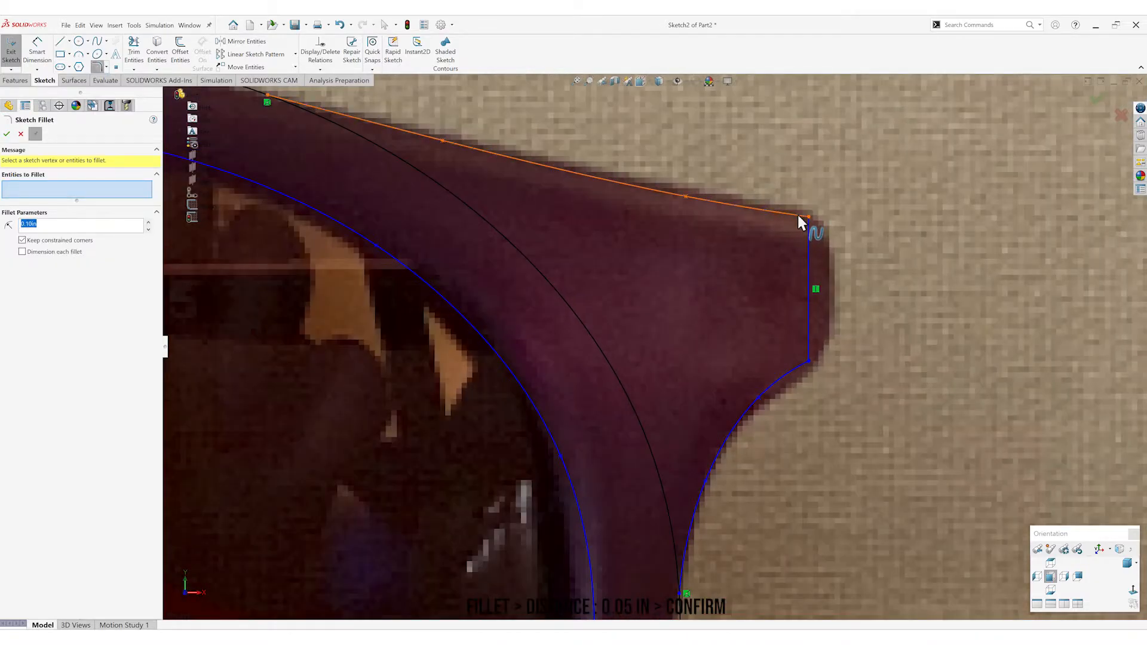
click(808, 232)
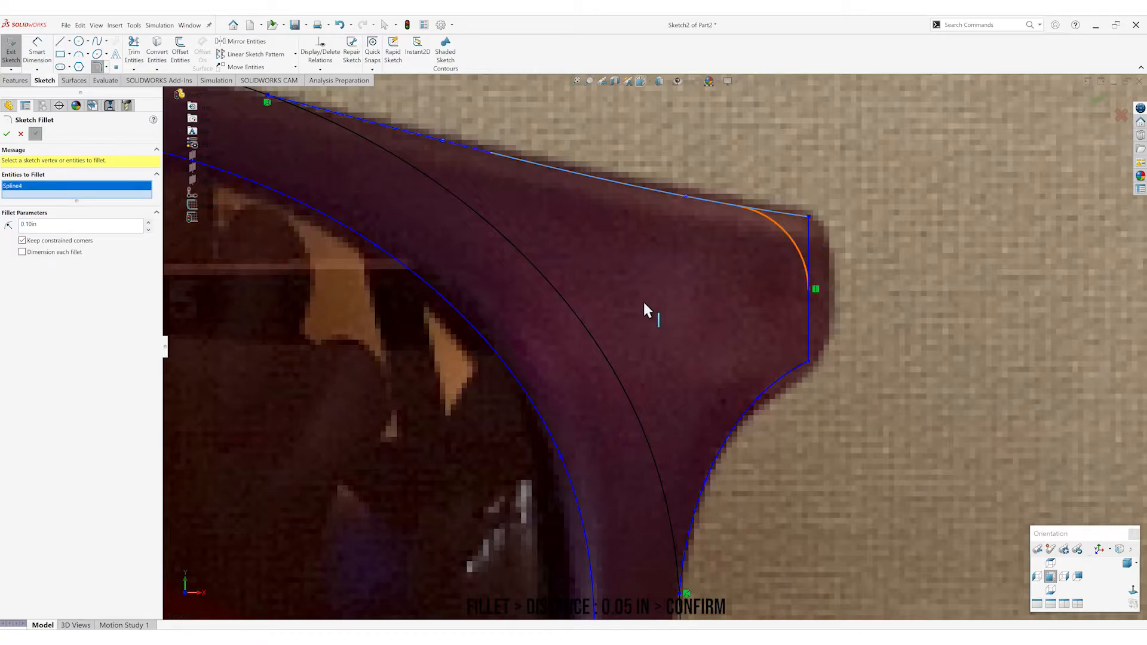
key(Return)
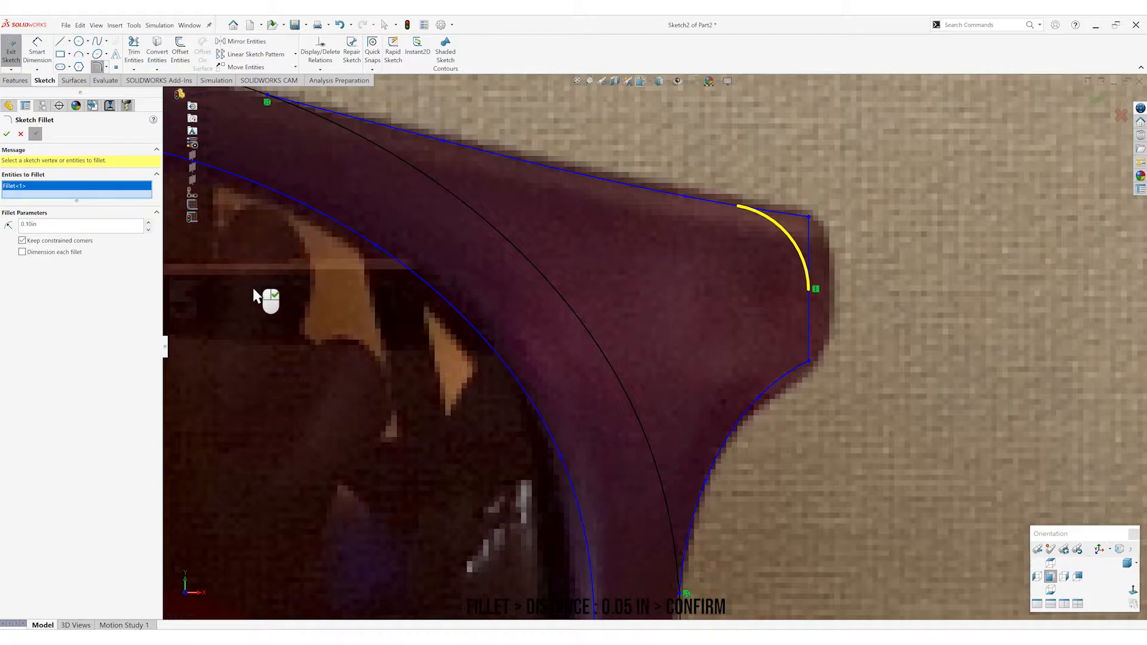
click(809, 310)
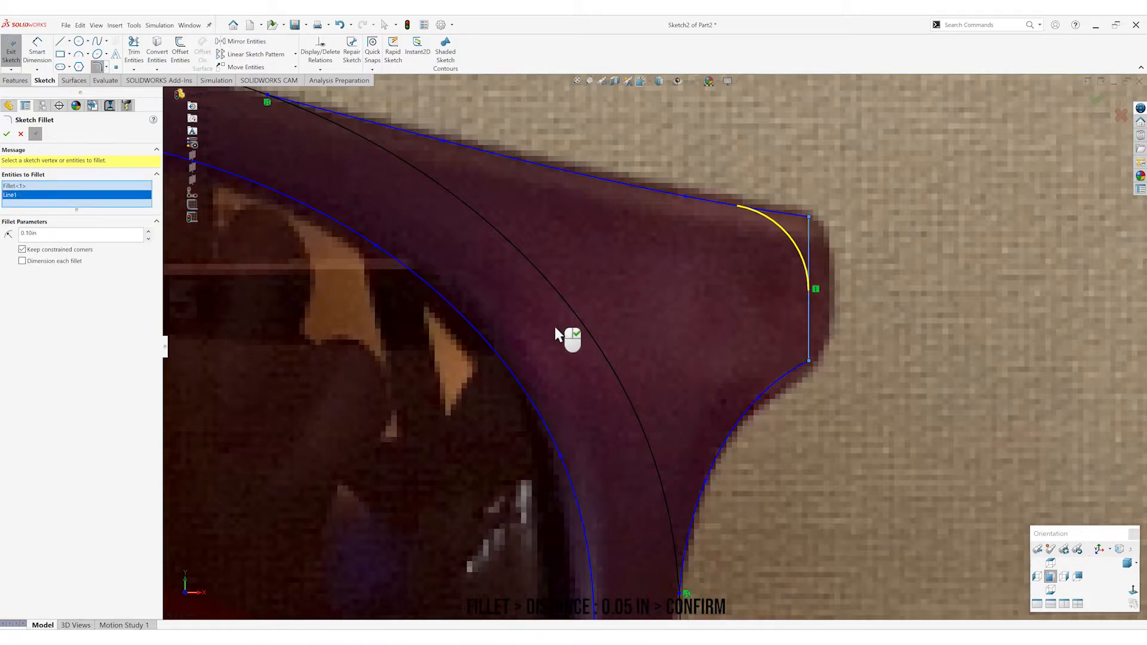
click(55, 234)
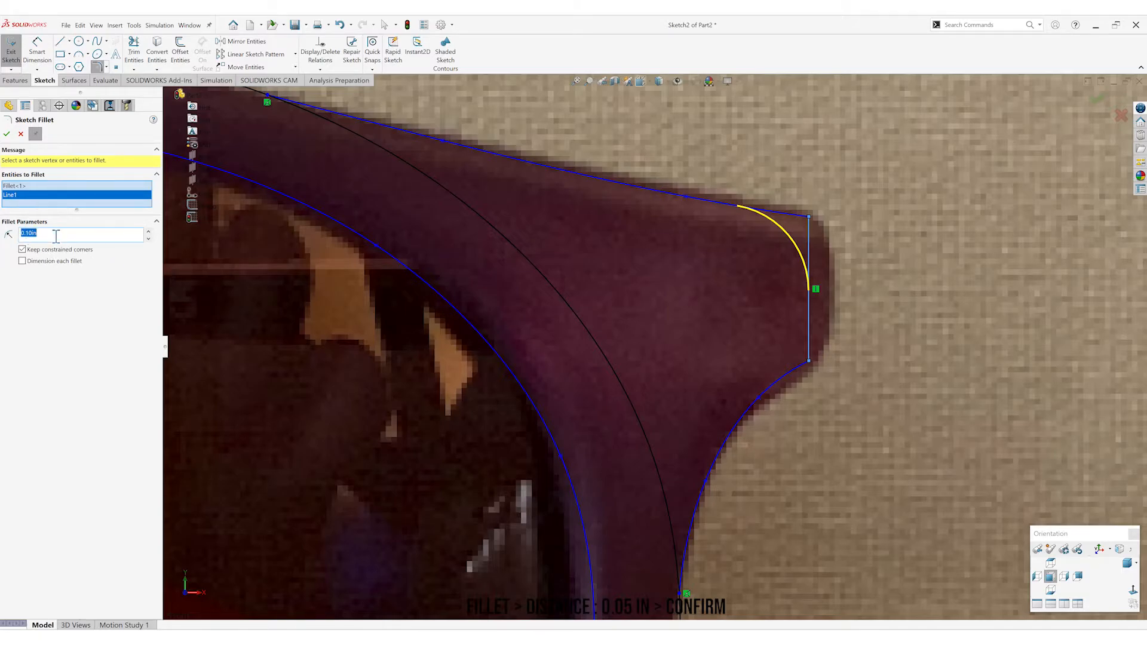
key(Return)
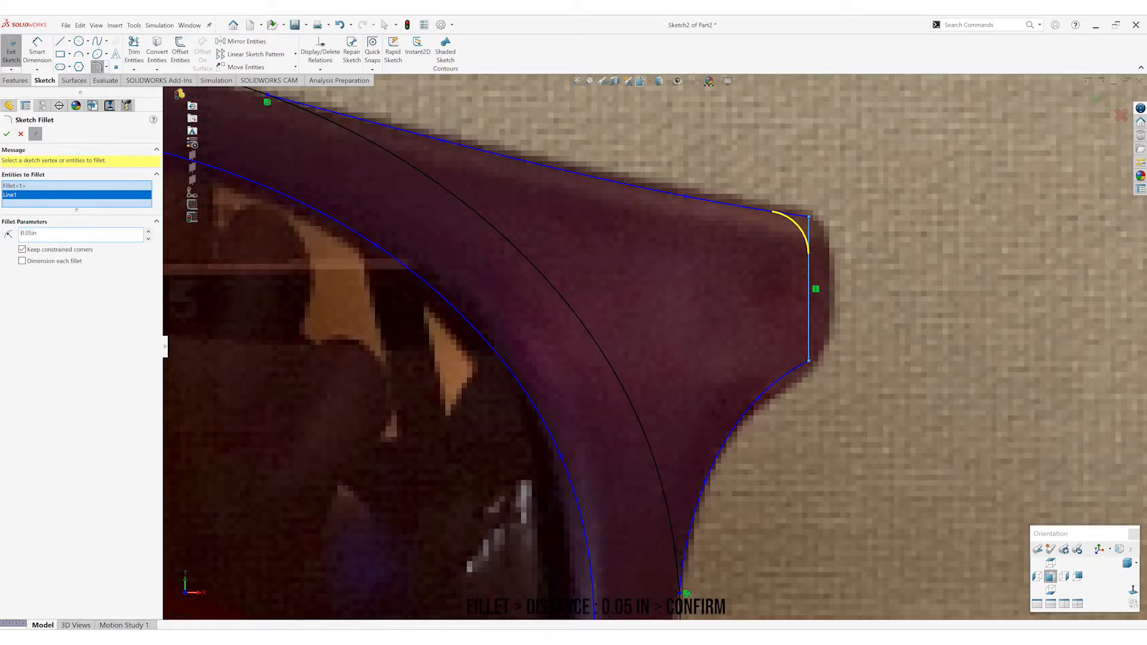
click(7, 134)
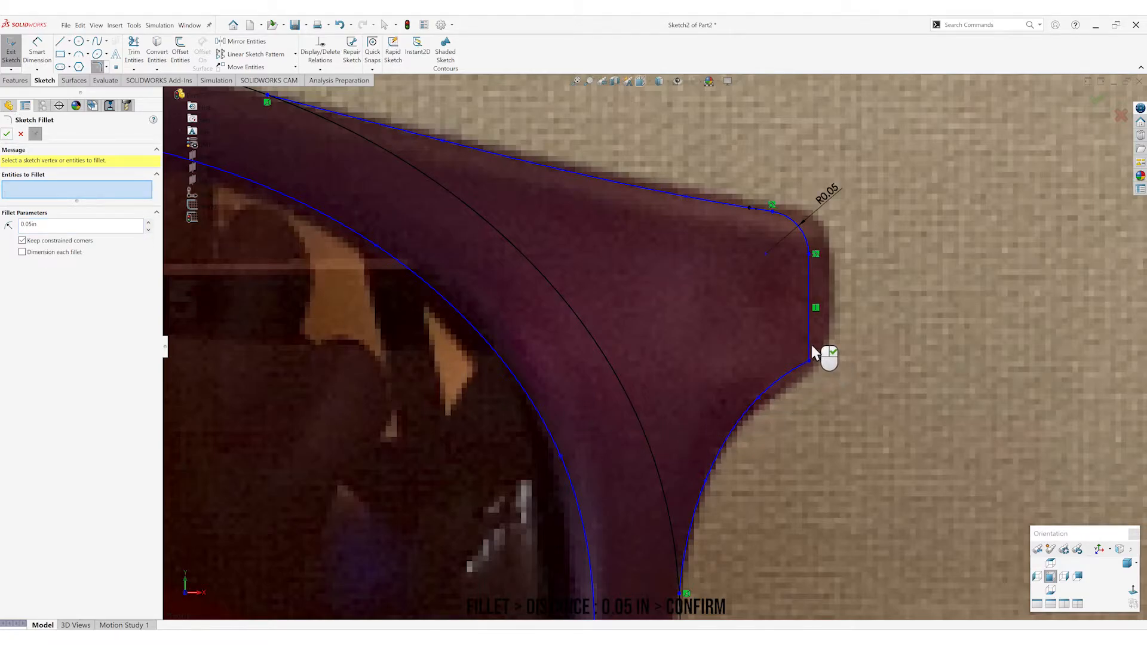
Add a 0.05 in sketch fillet between the vertical end line and the lower spline, and finish the Fillet tool.
click(779, 386)
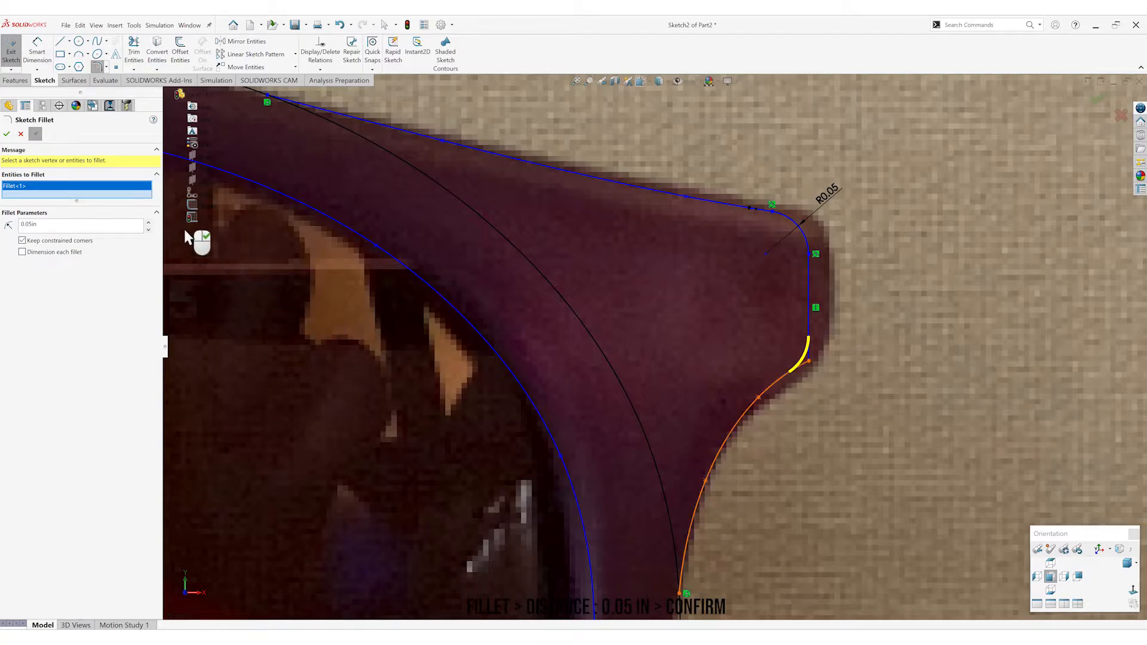
click(7, 134)
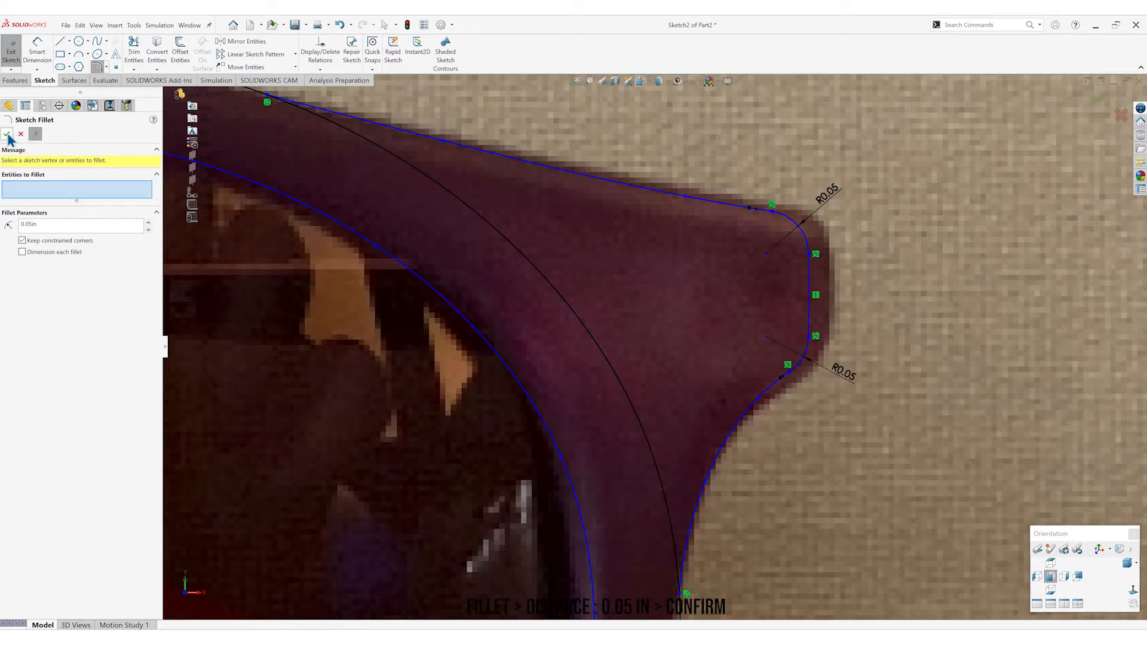
click(7, 134)
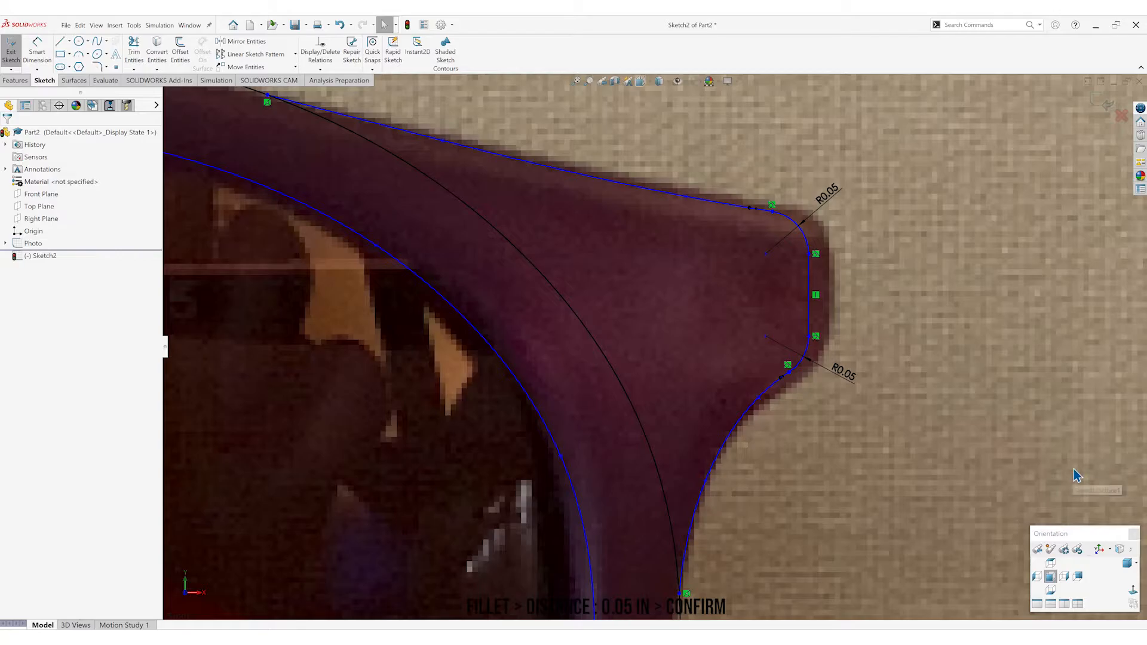
Draw a vertical centerline about 0.18 in long across the middle of the nose bridge, from its upper edge to its lower edge.
scroll(947, 468, up, 5)
scroll(946, 467, up, 5)
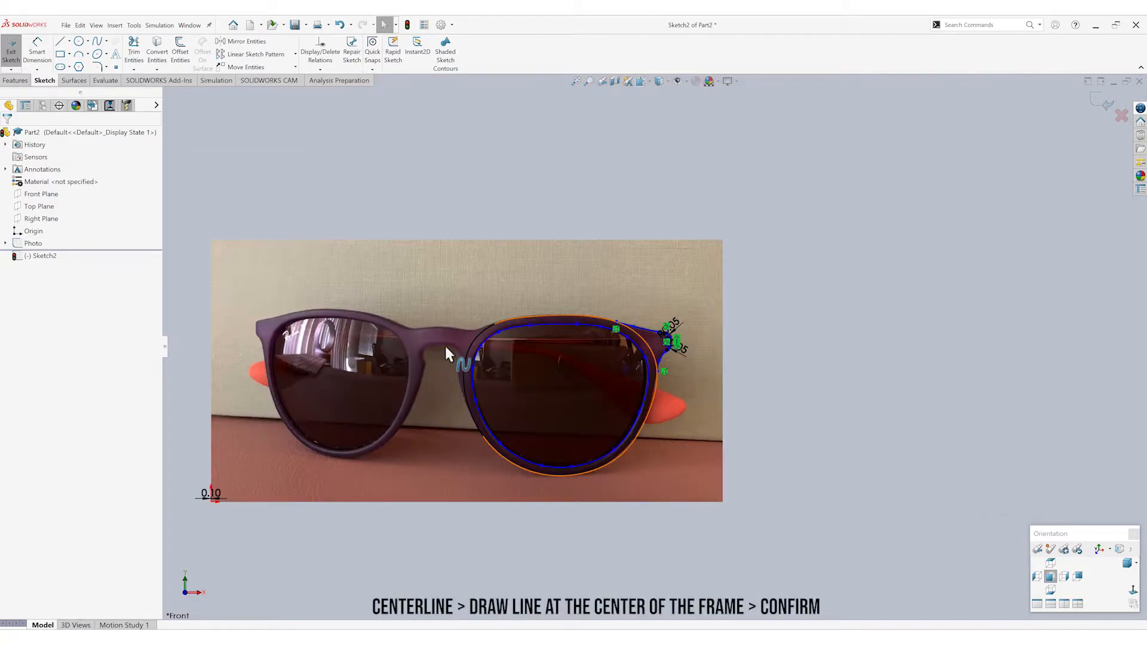
scroll(468, 357, down, 5)
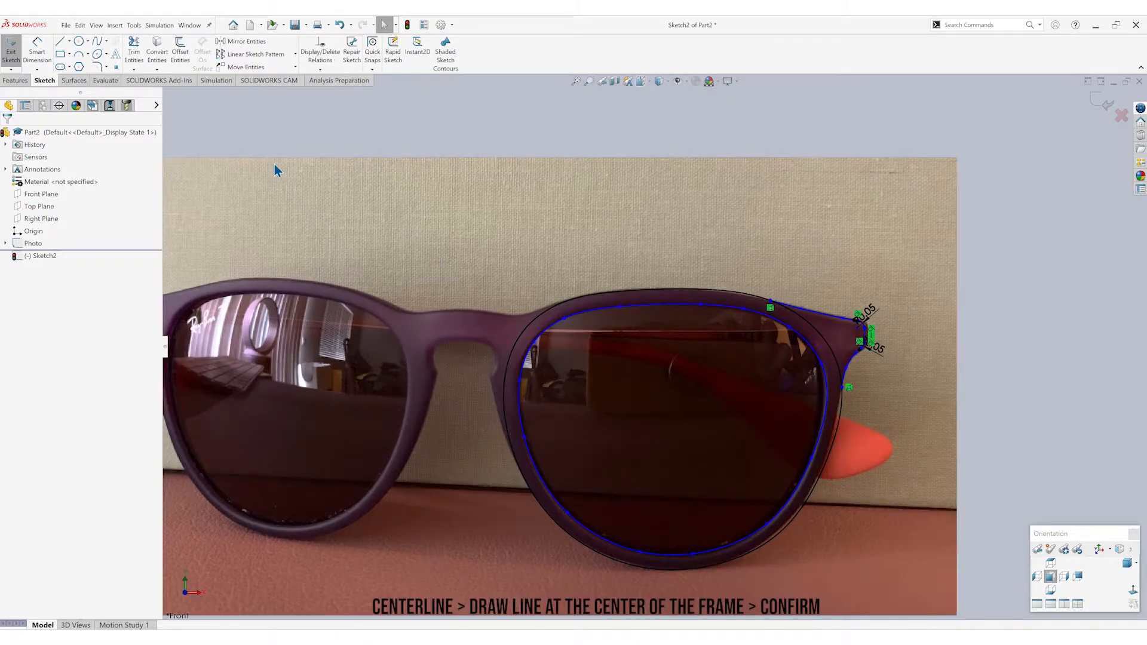
click(70, 41)
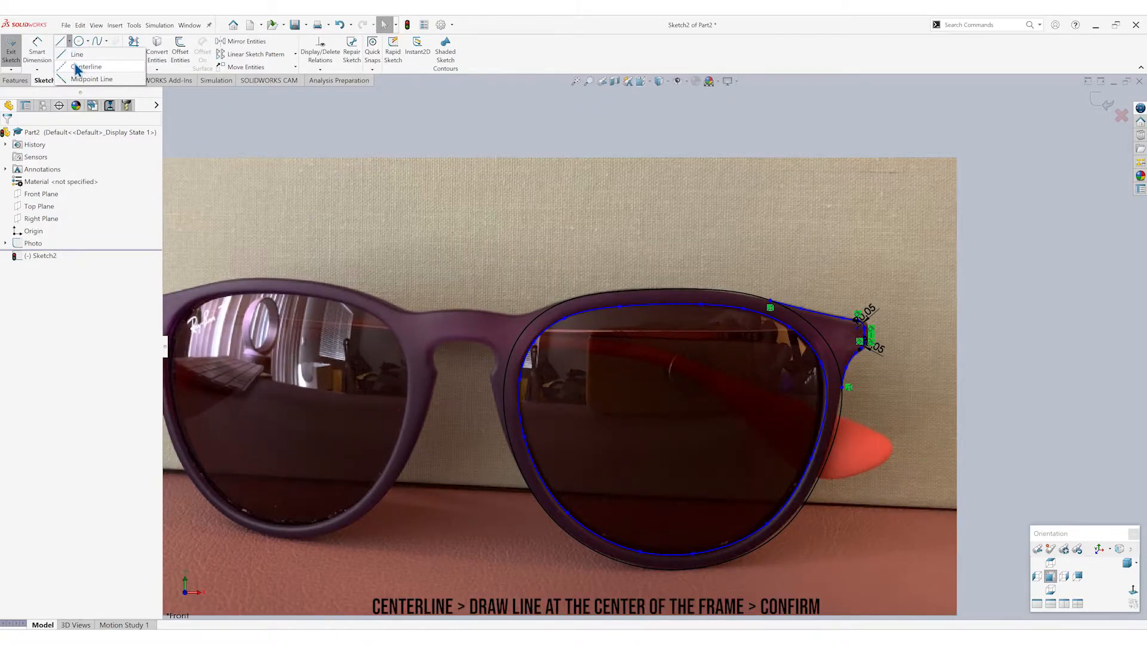
click(84, 78)
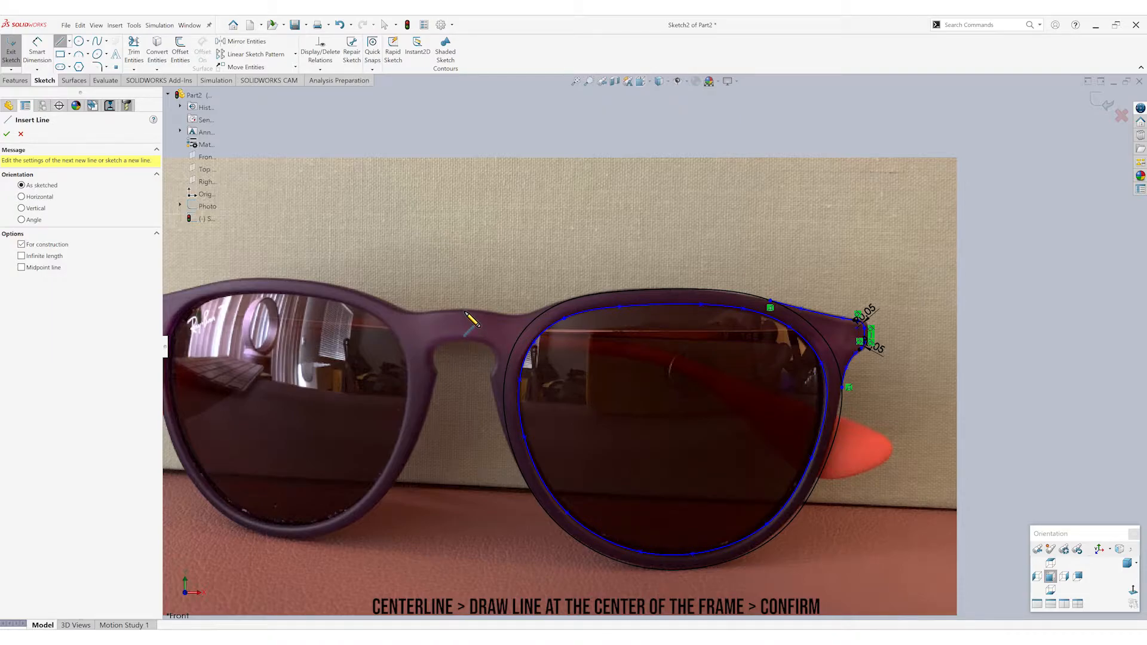
click(465, 313)
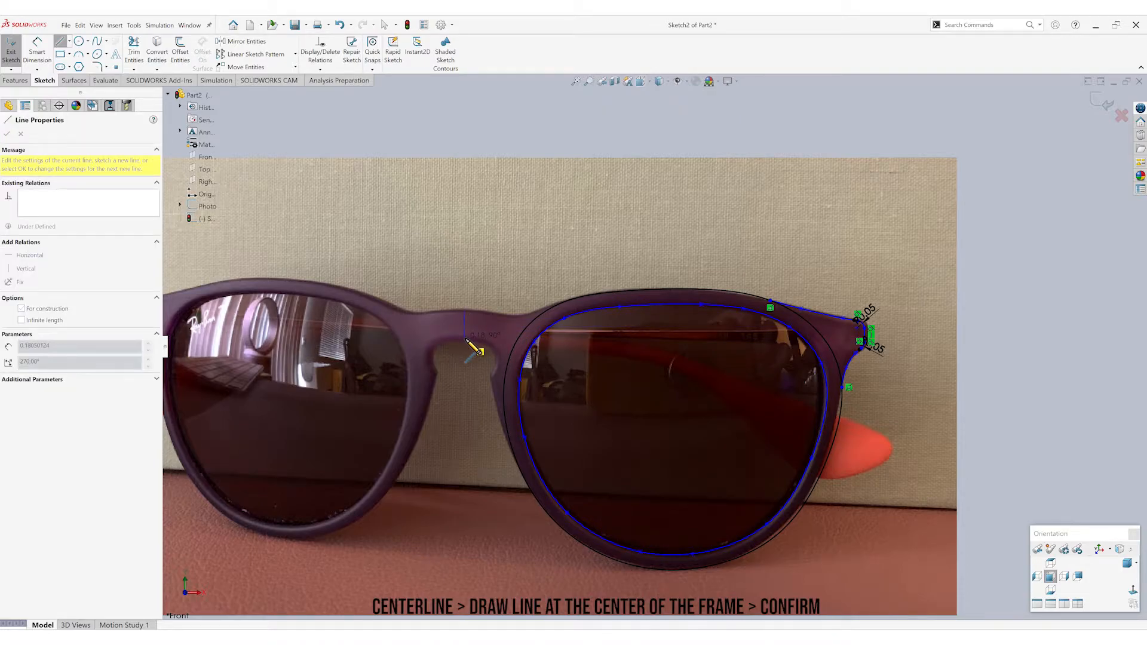
click(464, 339)
right_click(465, 339)
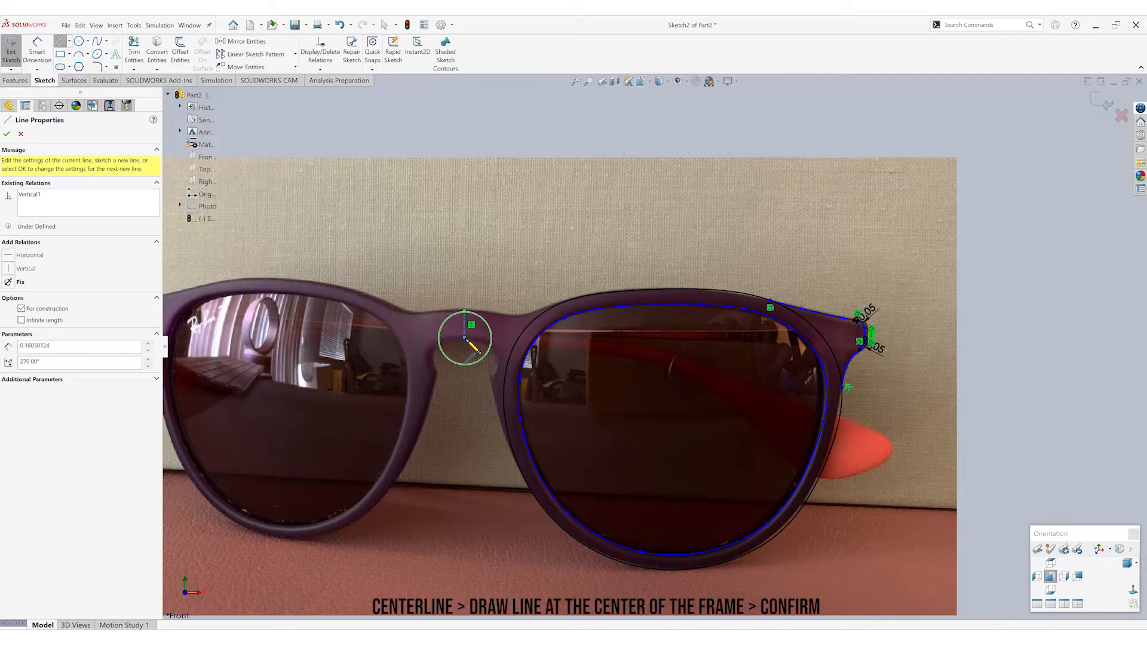
click(502, 348)
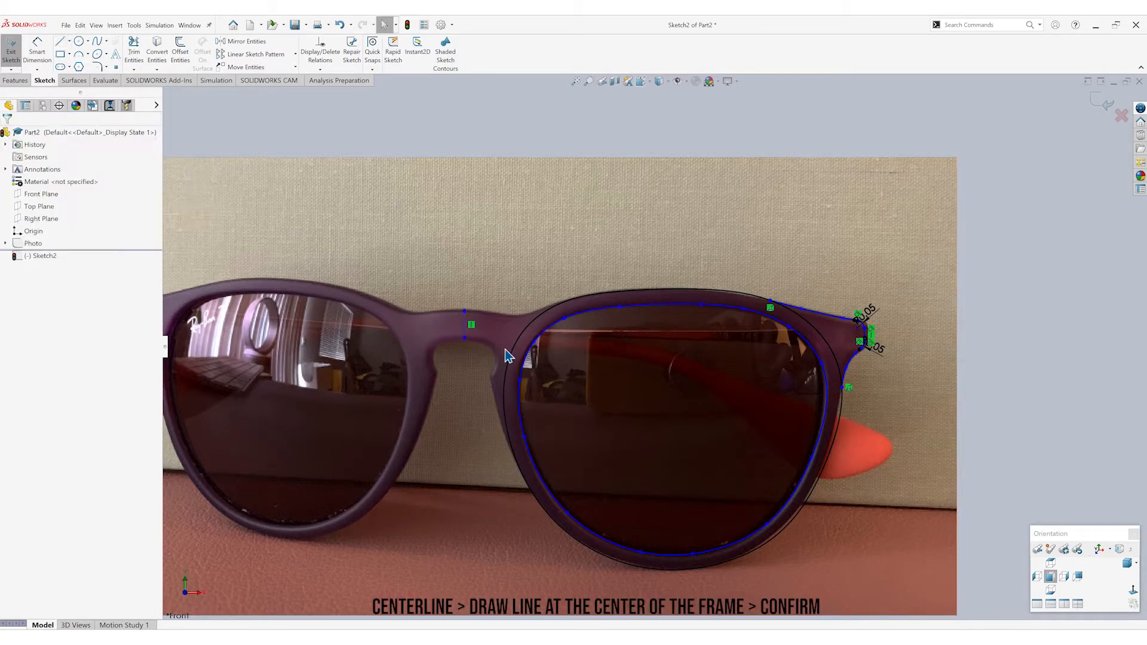
Trace the bridge's upper edge with a spline from the offset rim curve to the centerline's upper endpoint.
scroll(518, 339, down, 2)
scroll(517, 340, down, 4)
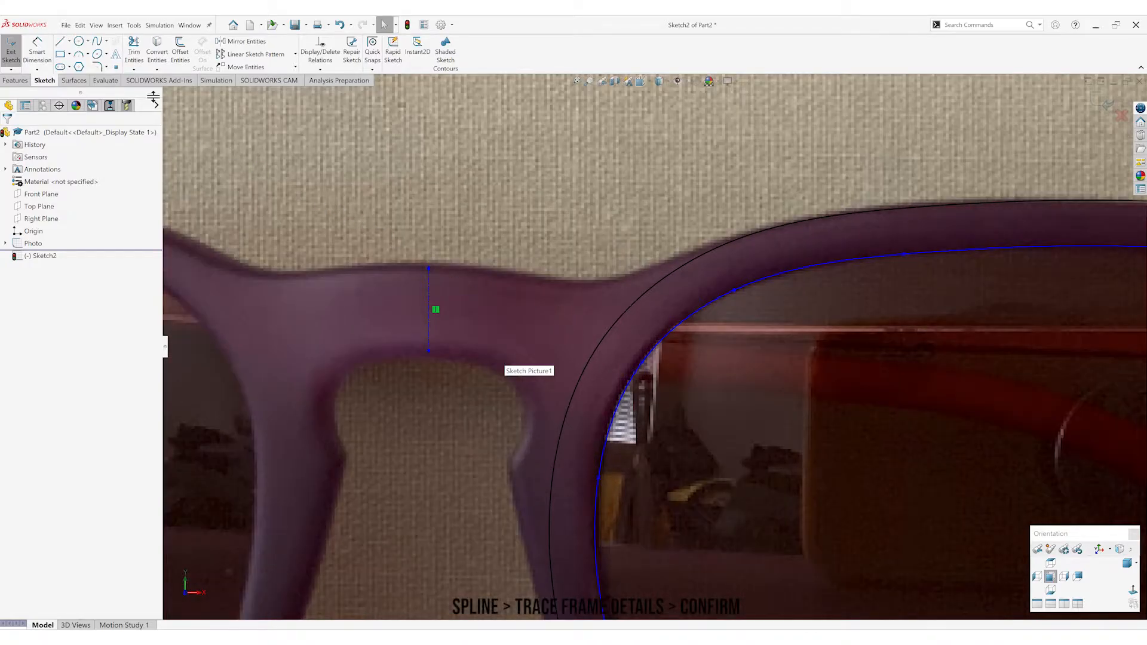
click(96, 40)
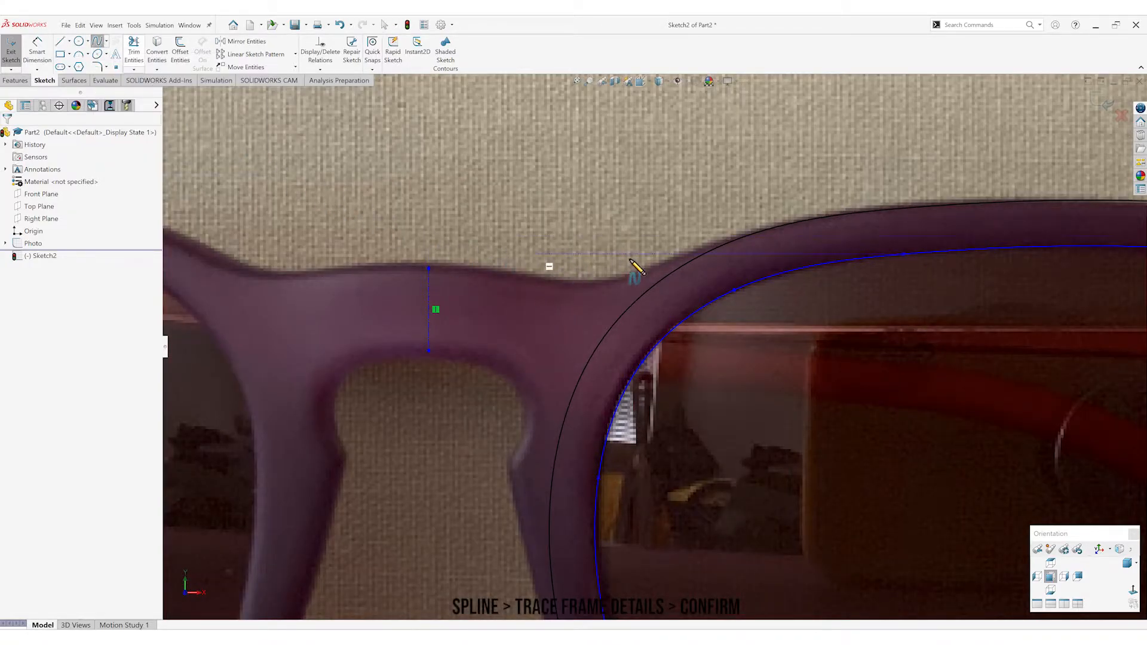
click(757, 232)
click(643, 271)
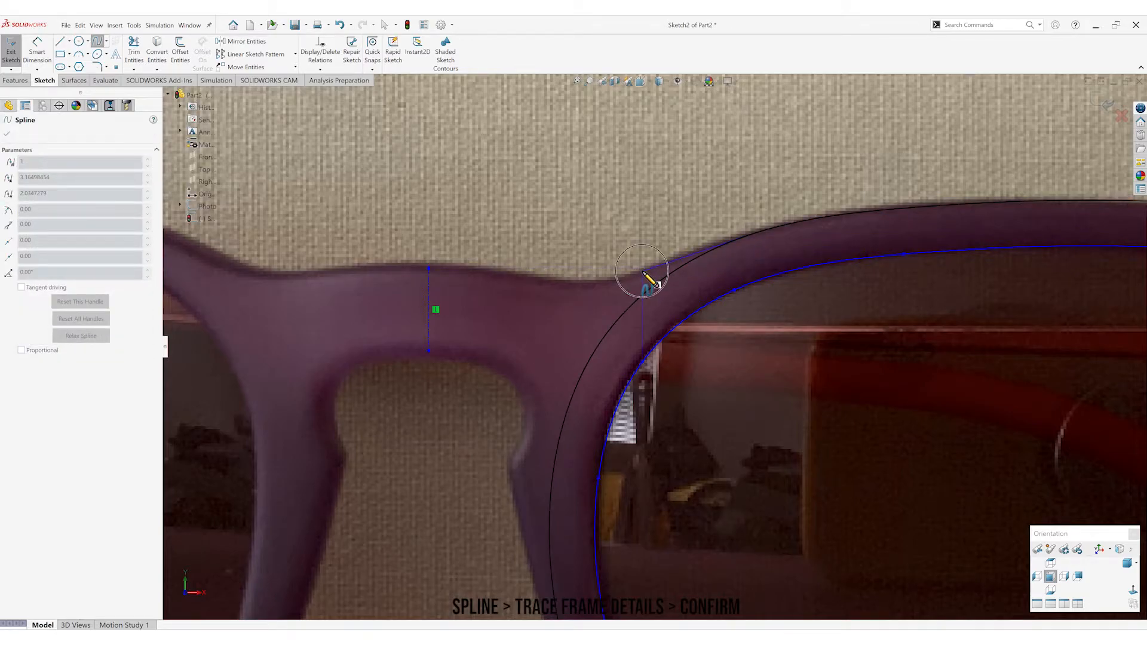
click(575, 282)
click(511, 269)
click(476, 264)
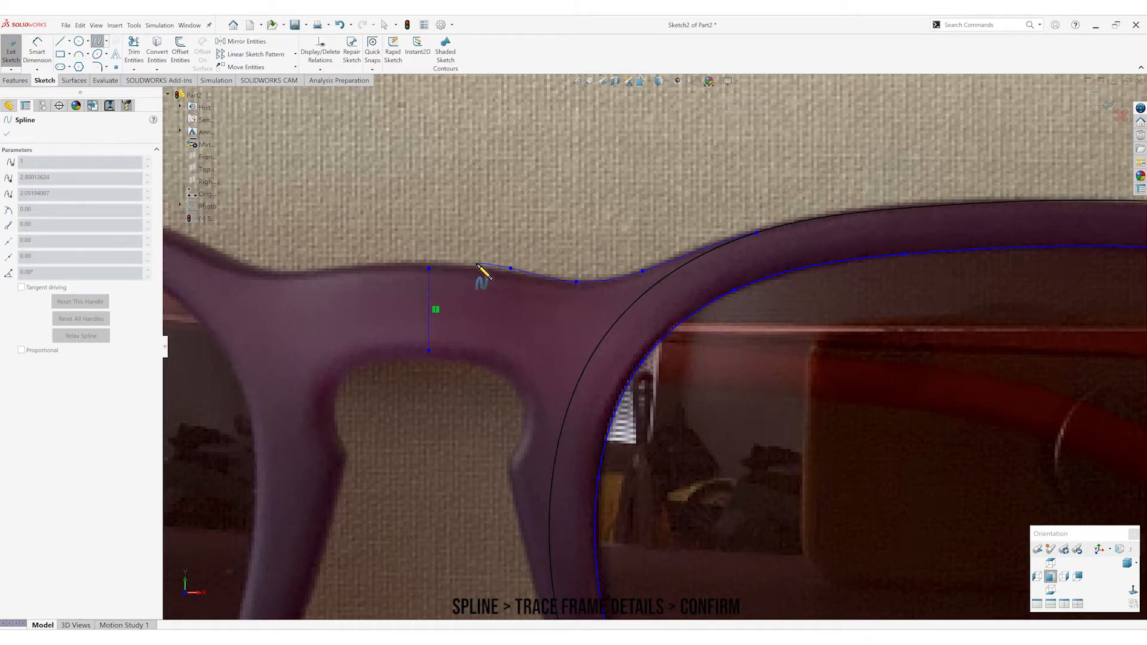
click(428, 268)
right_click(428, 269)
click(454, 275)
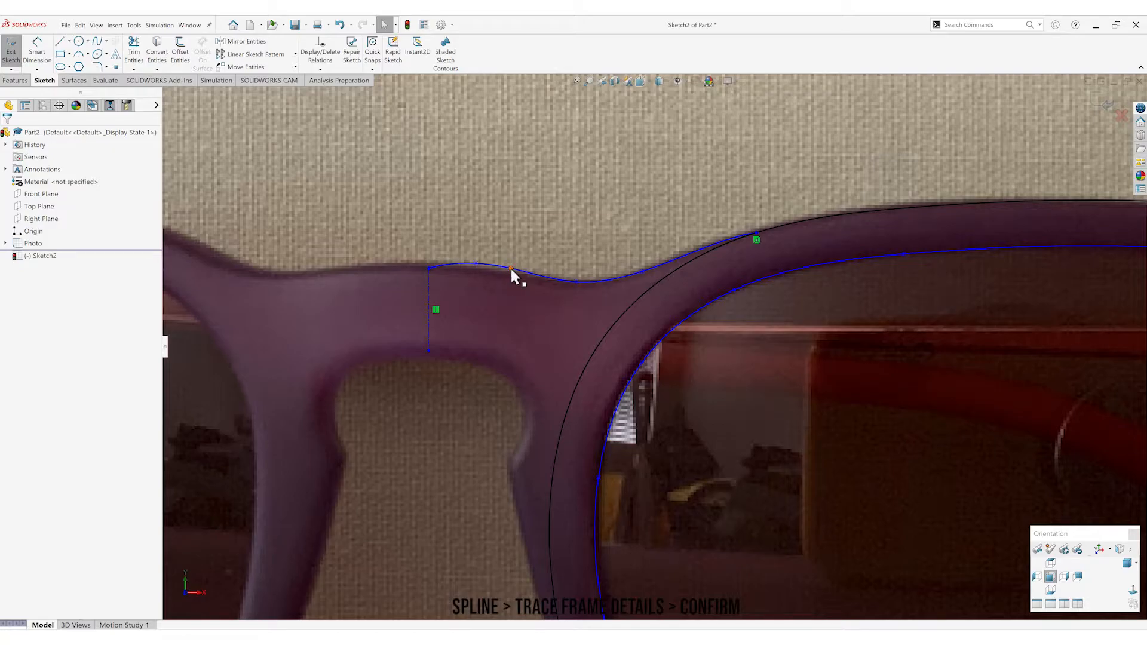
Adjust the two bridge spline points nearest the centerline so the curve follows the frame's upper edge in the photo.
click(511, 269)
drag(511, 268, 514, 275)
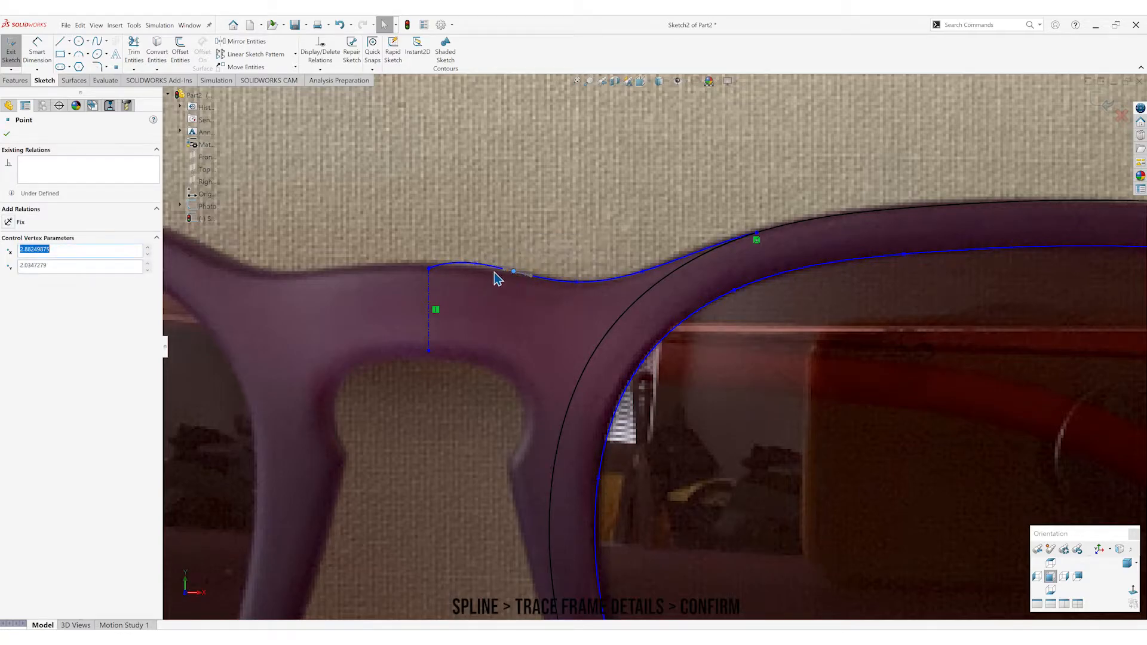
click(476, 265)
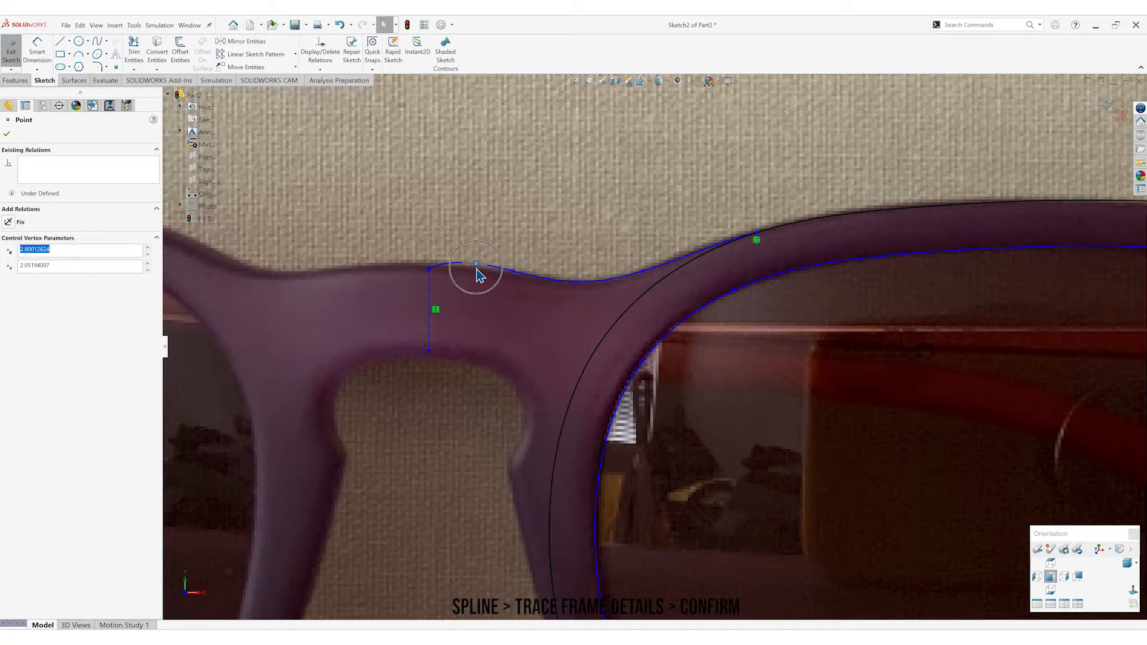
drag(477, 269, 477, 269)
click(497, 317)
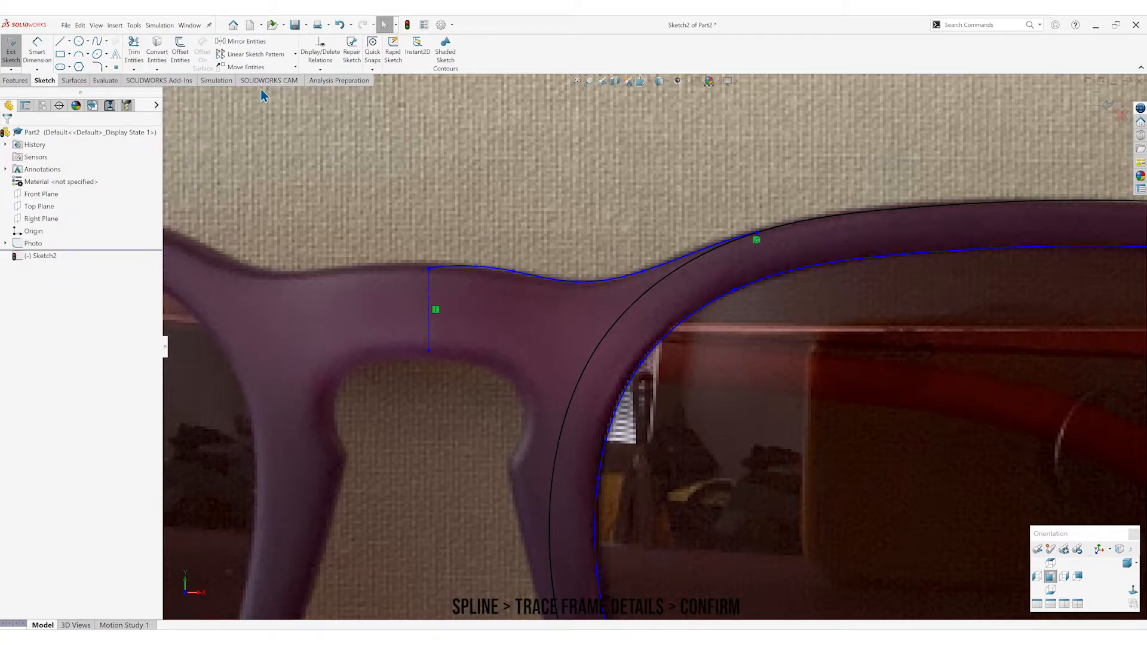
Trace the frame's nose-side edge with a spline from the lower part of the offset rim curve up to the nose pad corner.
click(98, 41)
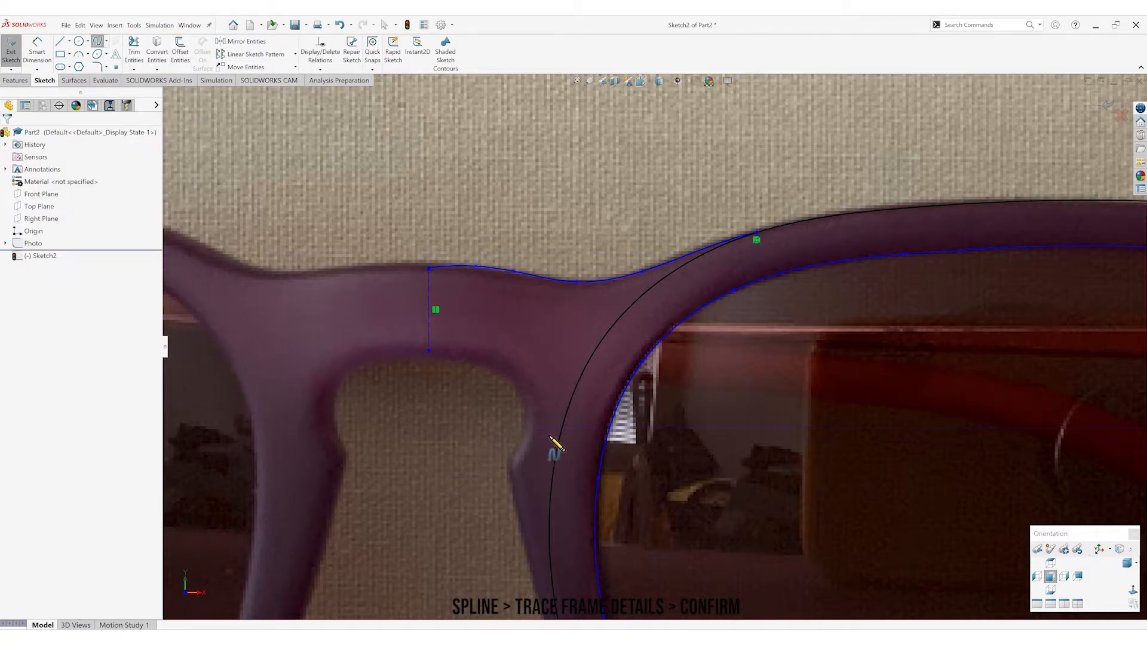
scroll(558, 443, up, 2)
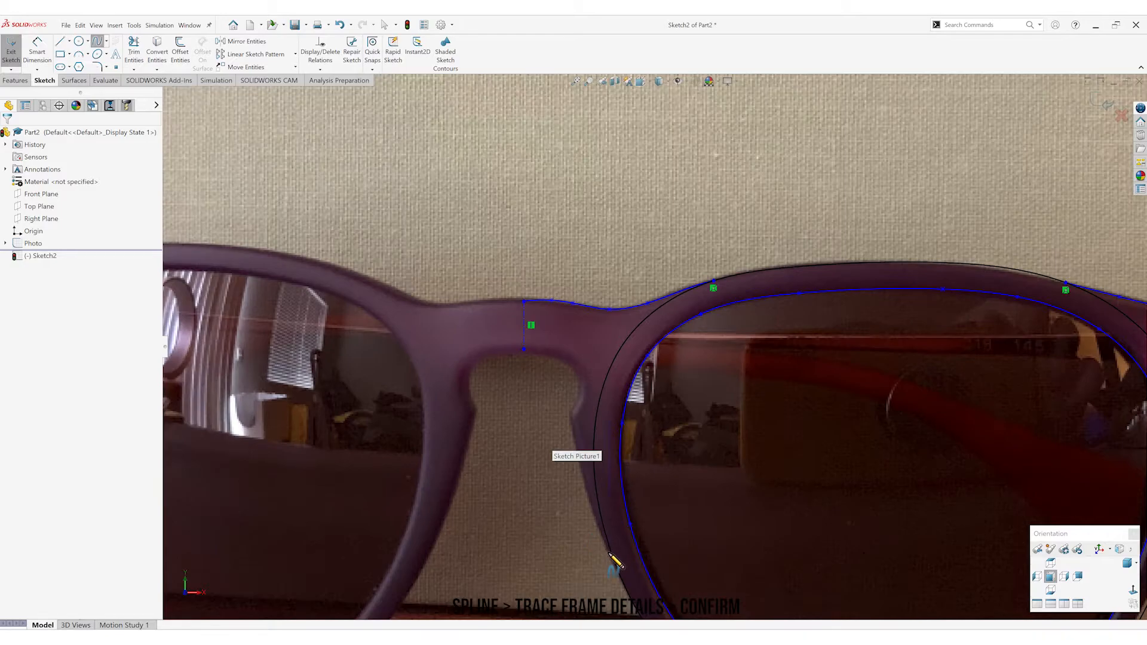
scroll(620, 553, down, 3)
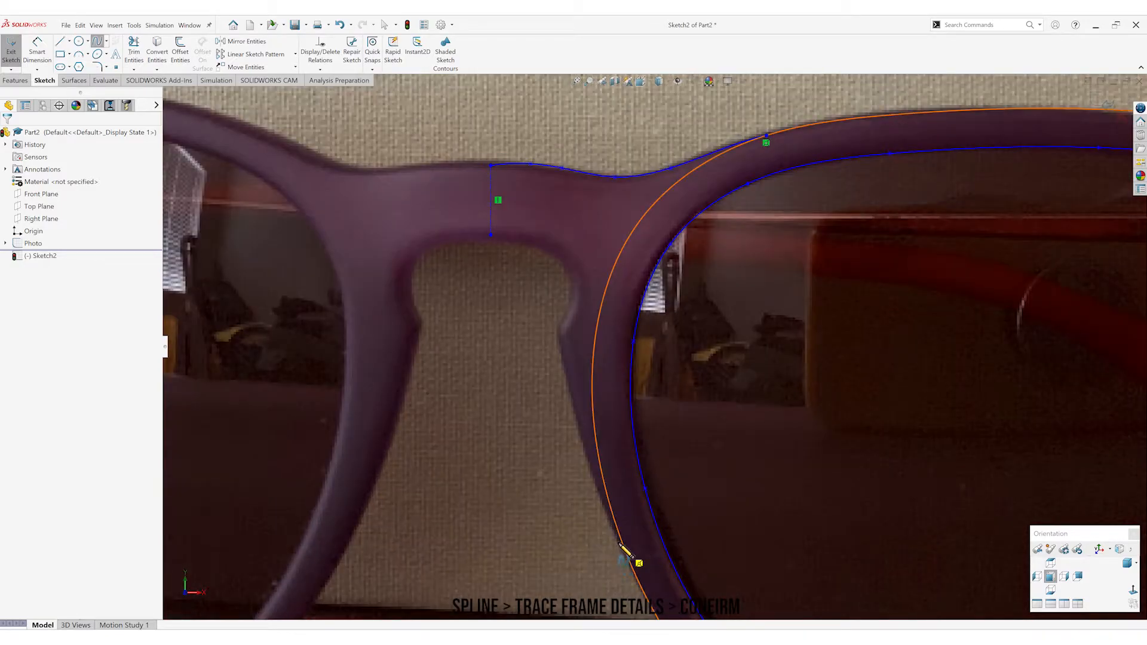
click(635, 554)
click(578, 425)
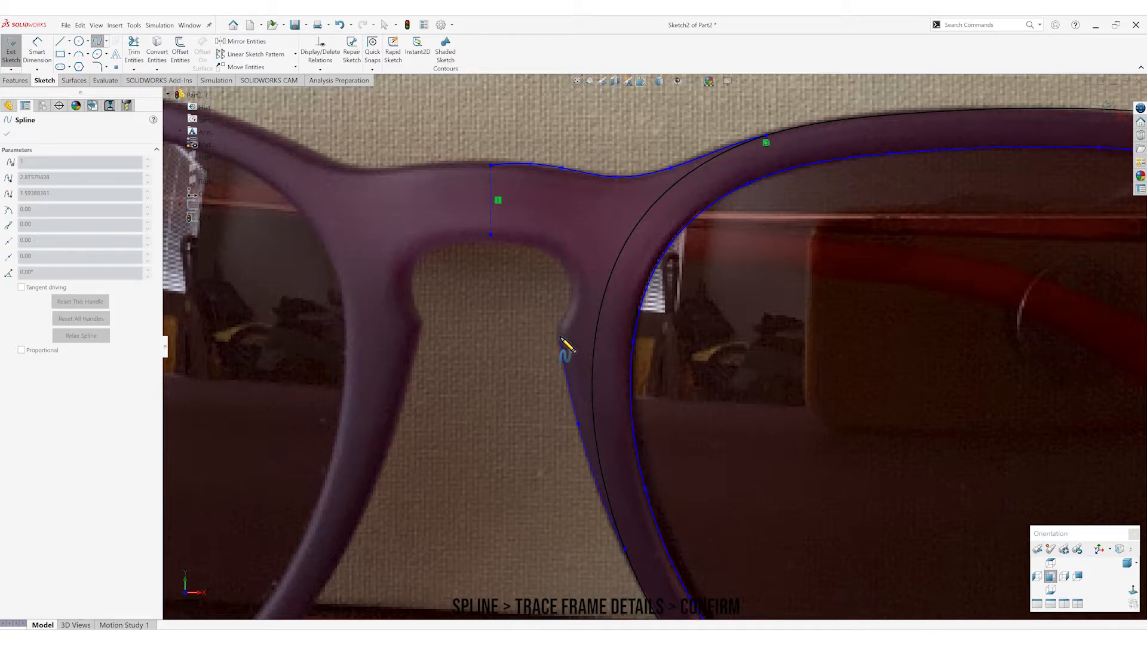
click(561, 338)
right_click(561, 338)
click(587, 346)
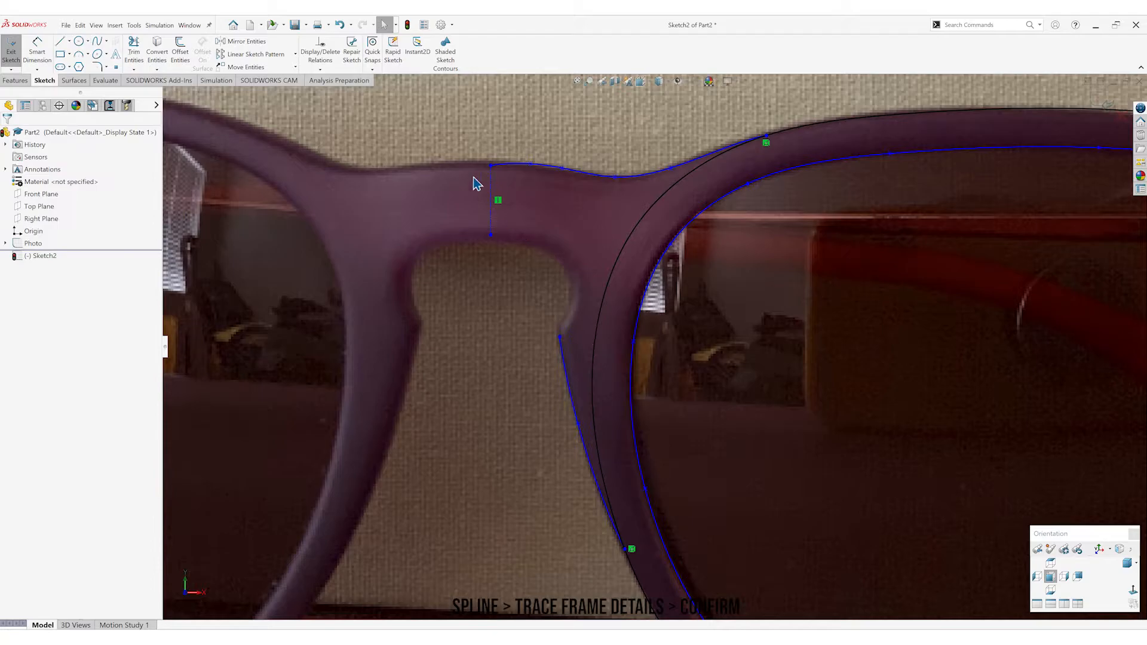
Trace the underside of the bridge with a spline from the centerline's lower endpoint around to the nose pad corner.
click(97, 41)
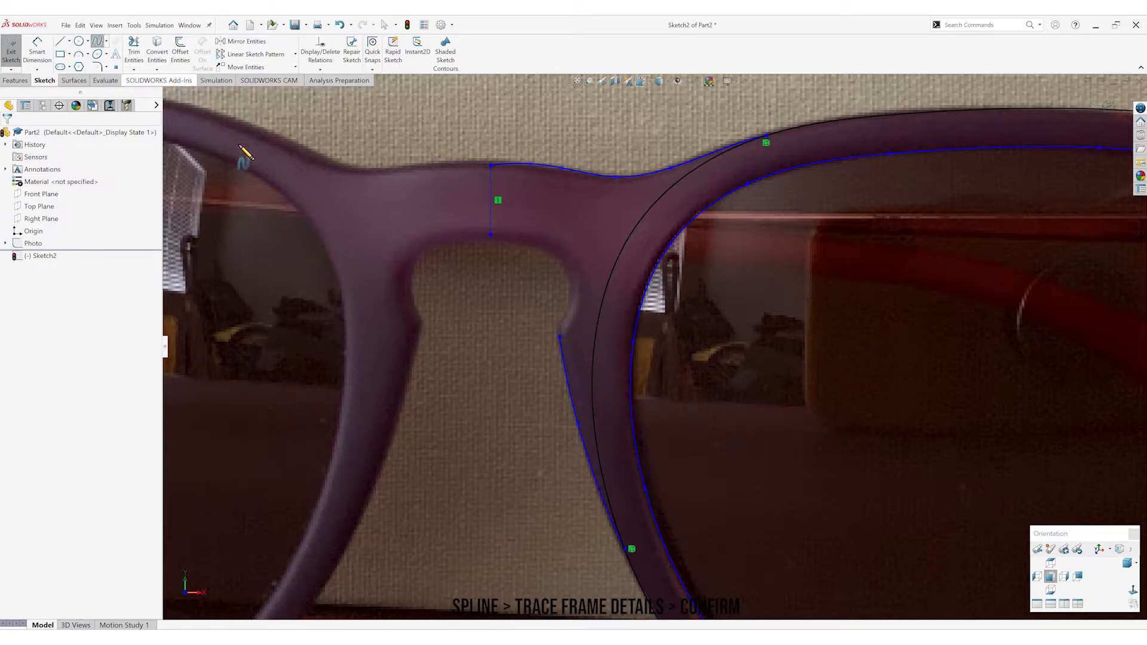
scroll(564, 293, down, 5)
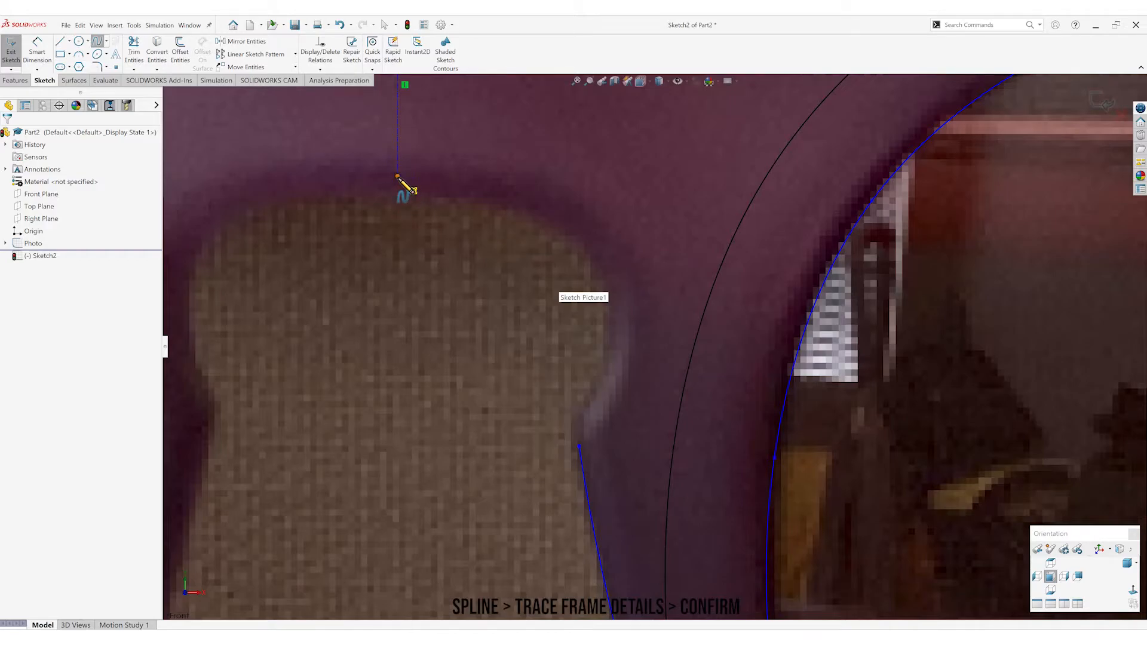
click(397, 176)
click(517, 190)
click(617, 282)
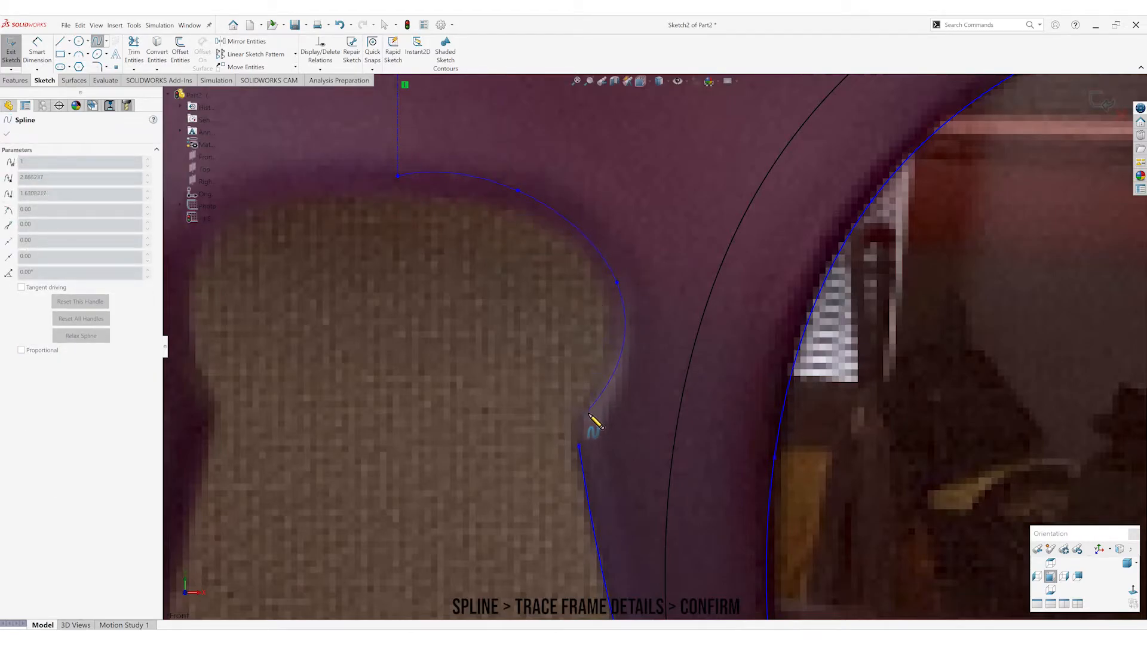
click(611, 381)
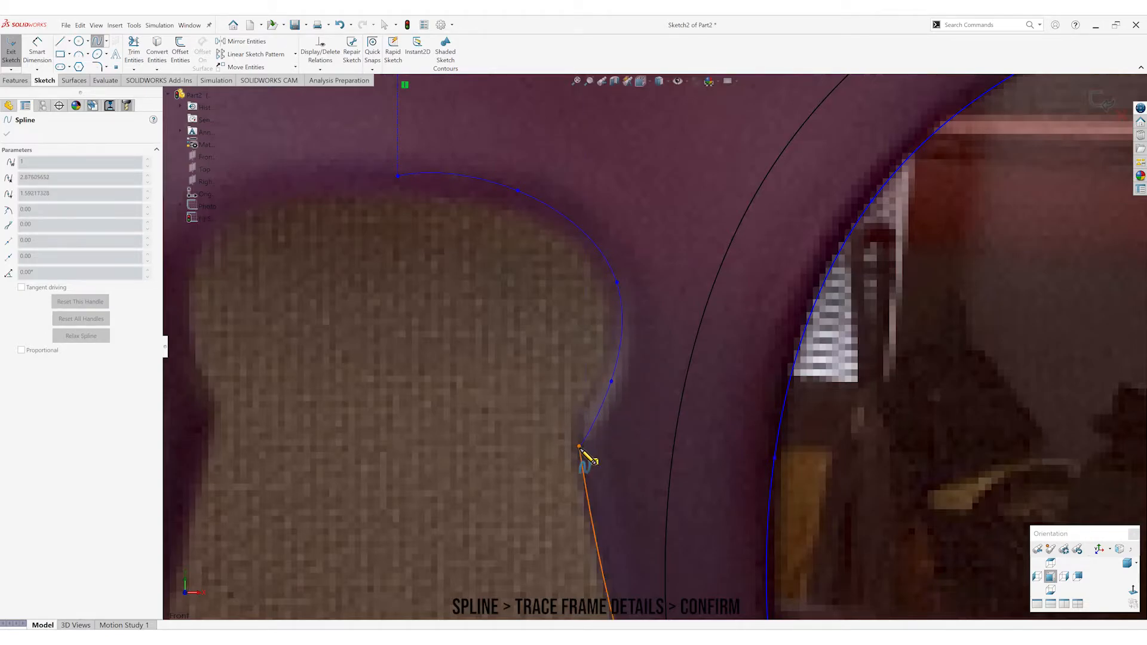
click(579, 447)
right_click(579, 447)
click(613, 452)
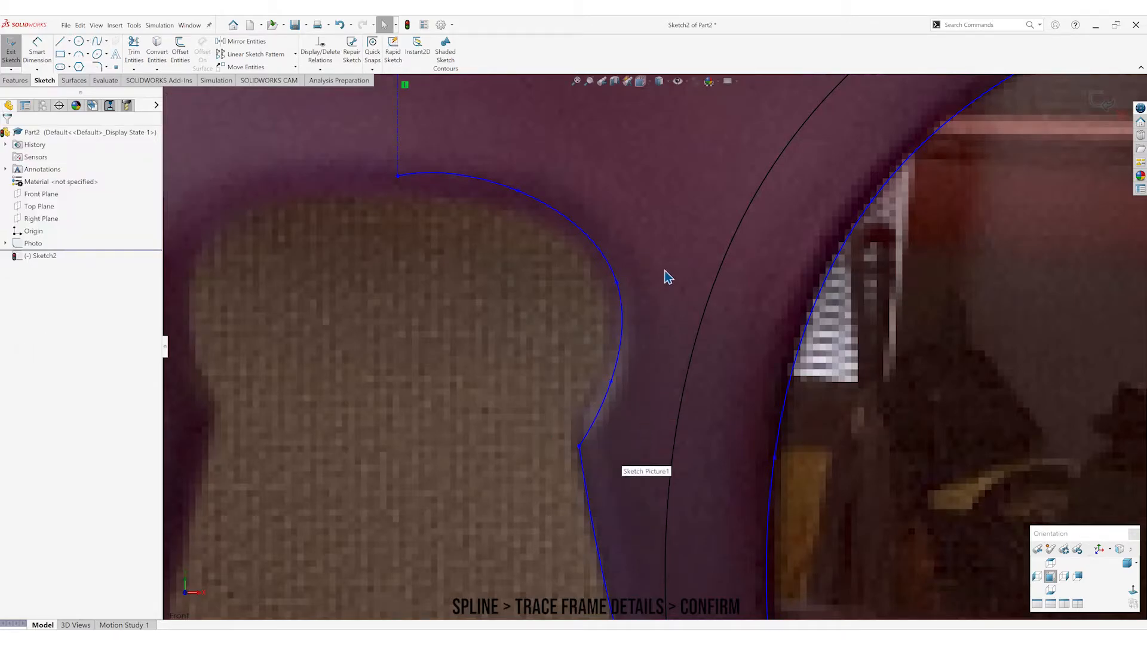
Convert the offset rim curve around the lens to construction geometry.
scroll(665, 266, up, 6)
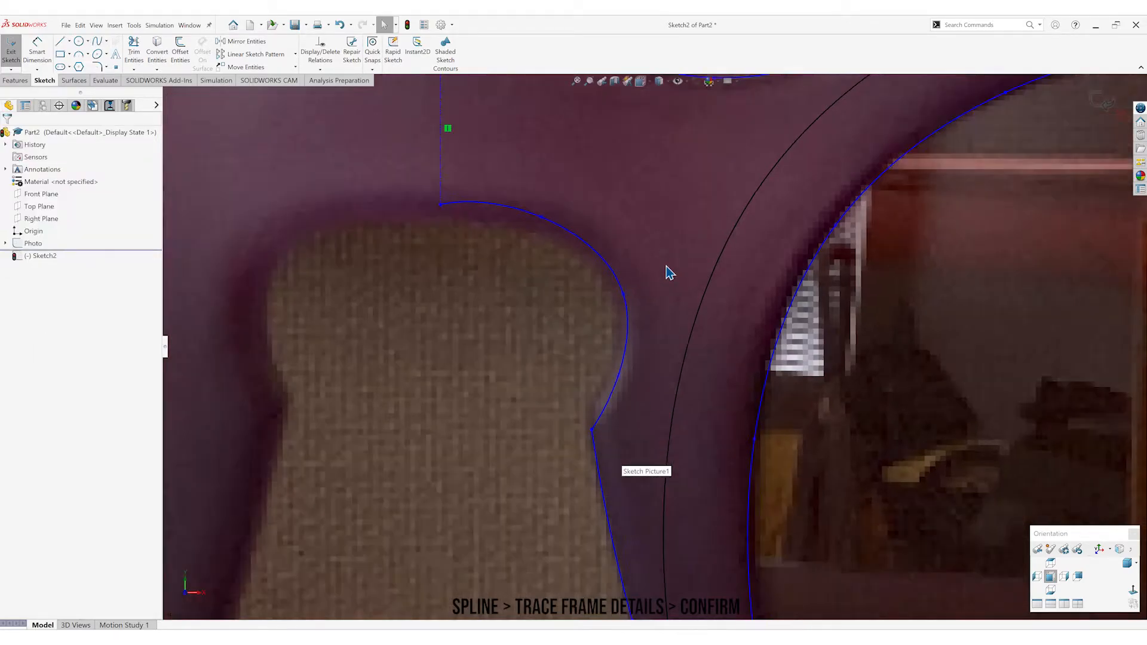
scroll(743, 340, up, 6)
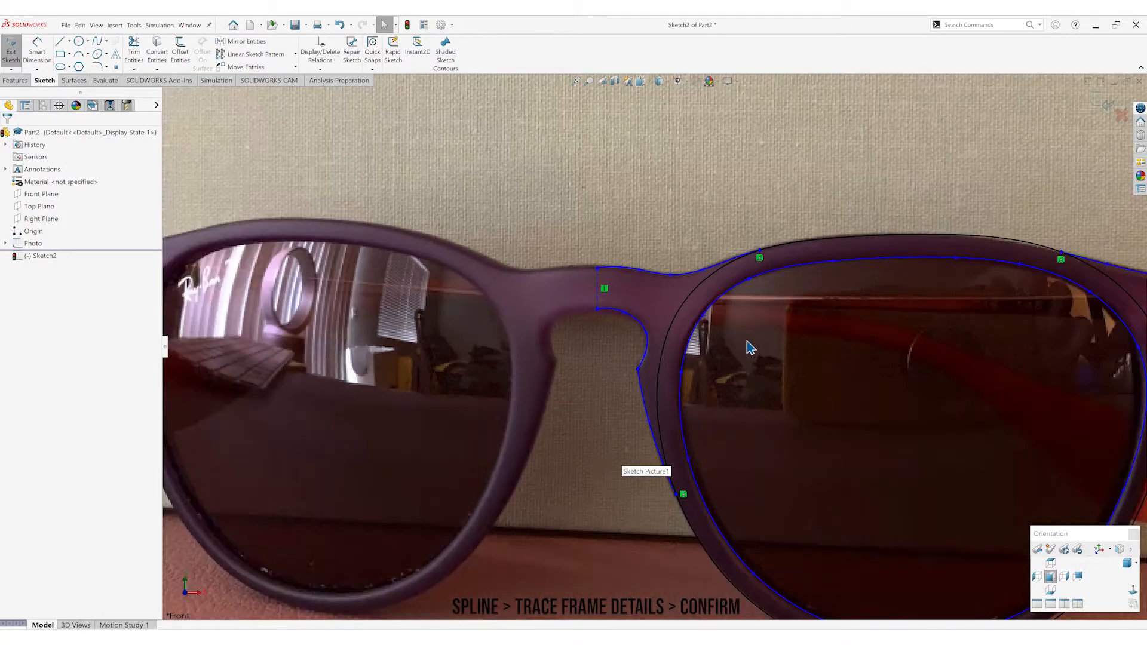
scroll(869, 425, down, 2)
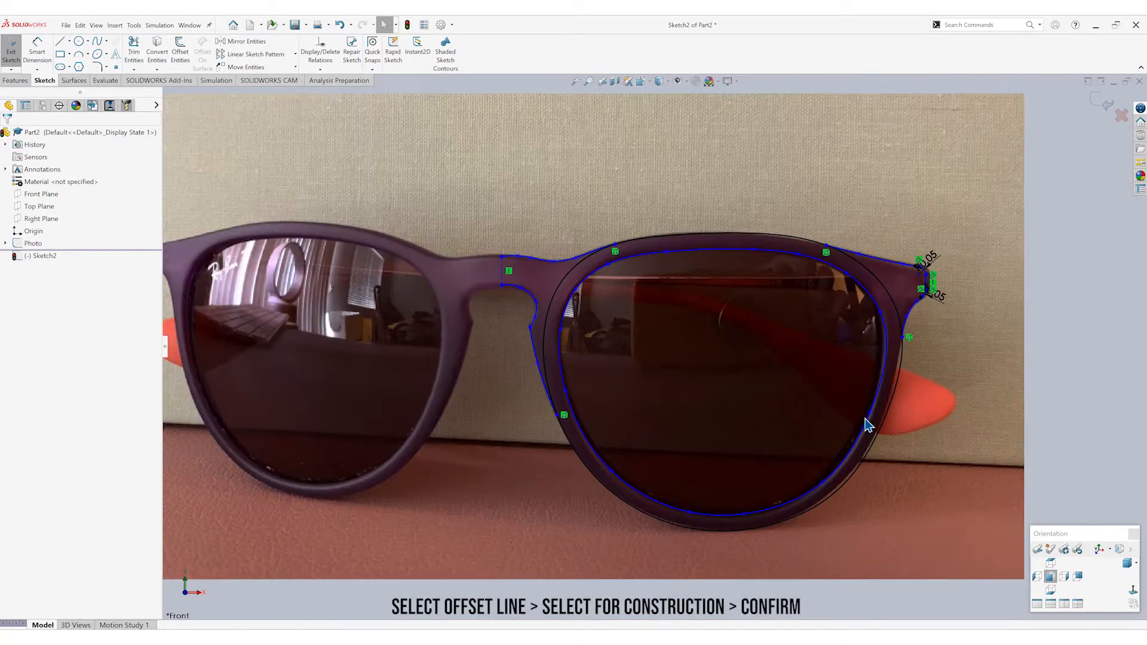
click(895, 303)
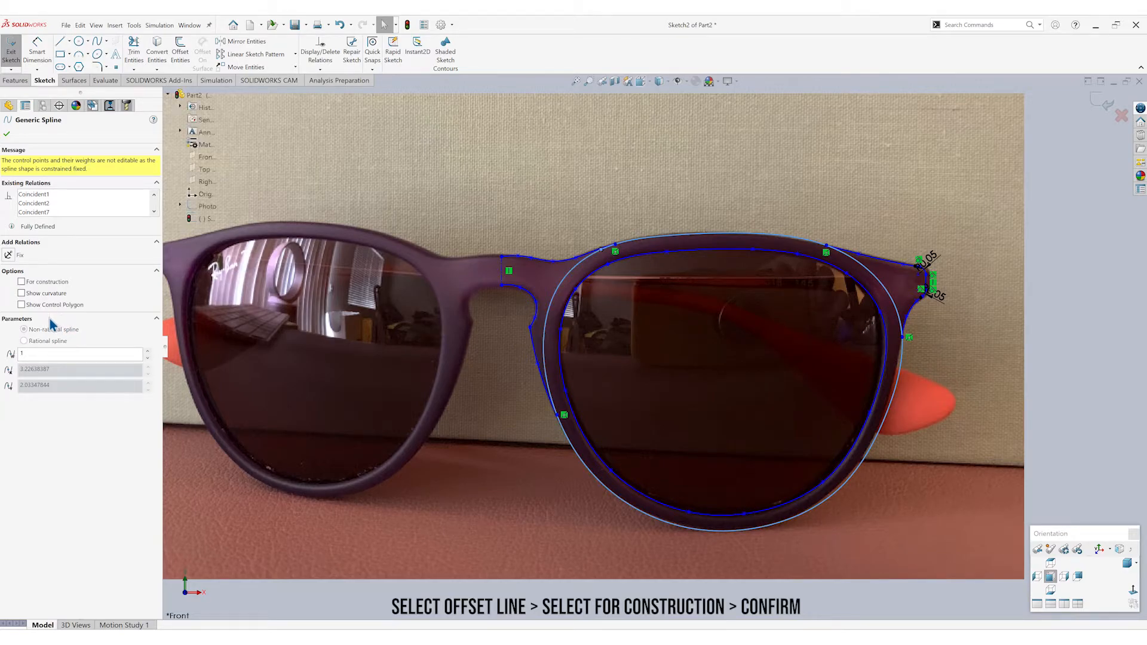
click(22, 282)
click(6, 136)
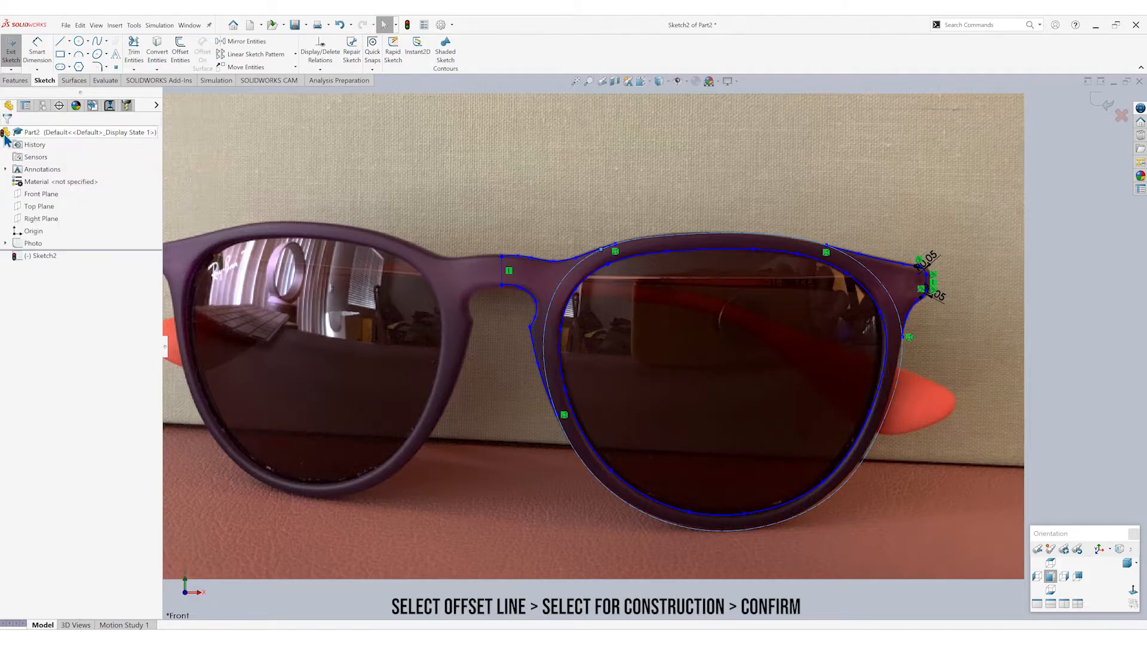
Trace the construction offset rim curve all the way around the lens with a closed spline starting at the bridge spline's upper rim endpoint.
click(99, 42)
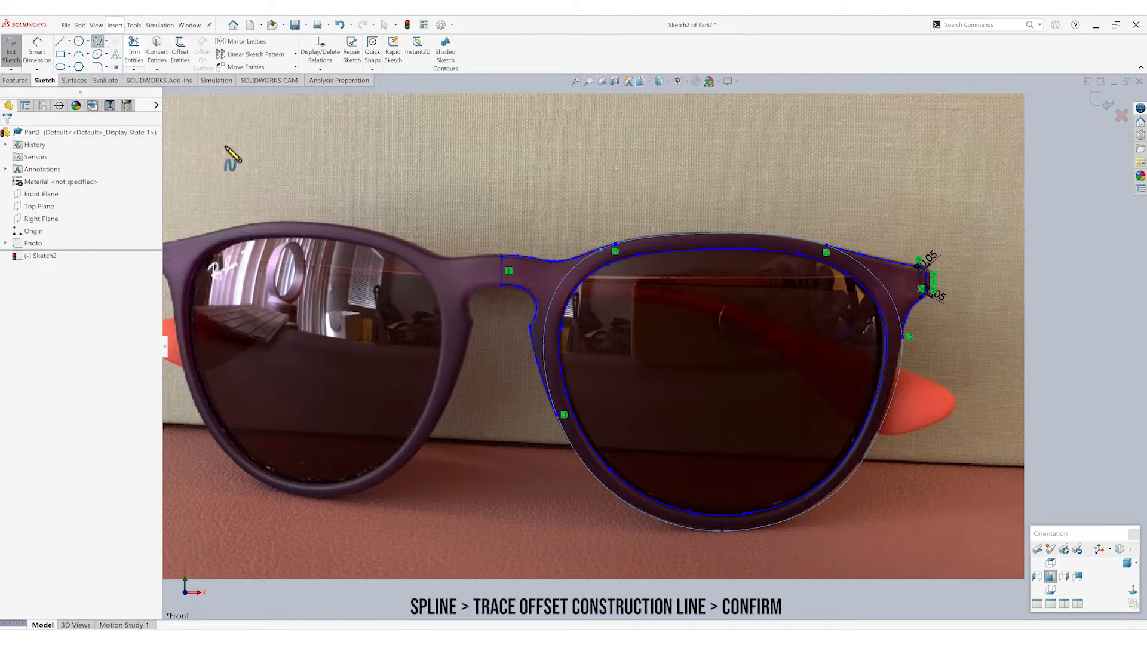
scroll(809, 507, down, 4)
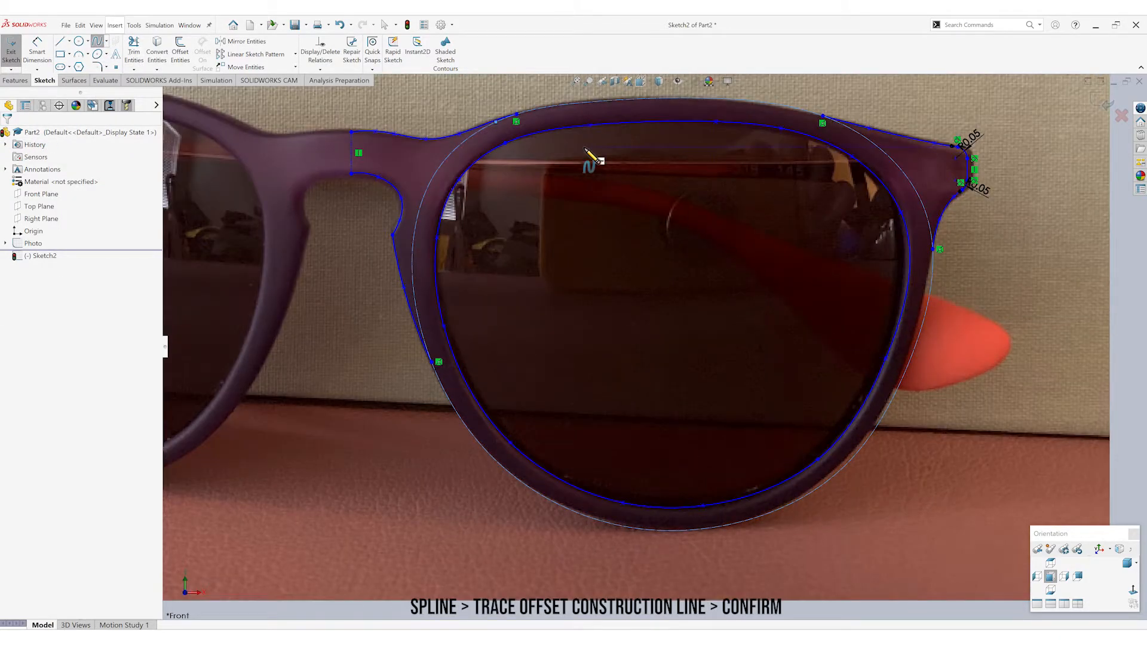
click(517, 115)
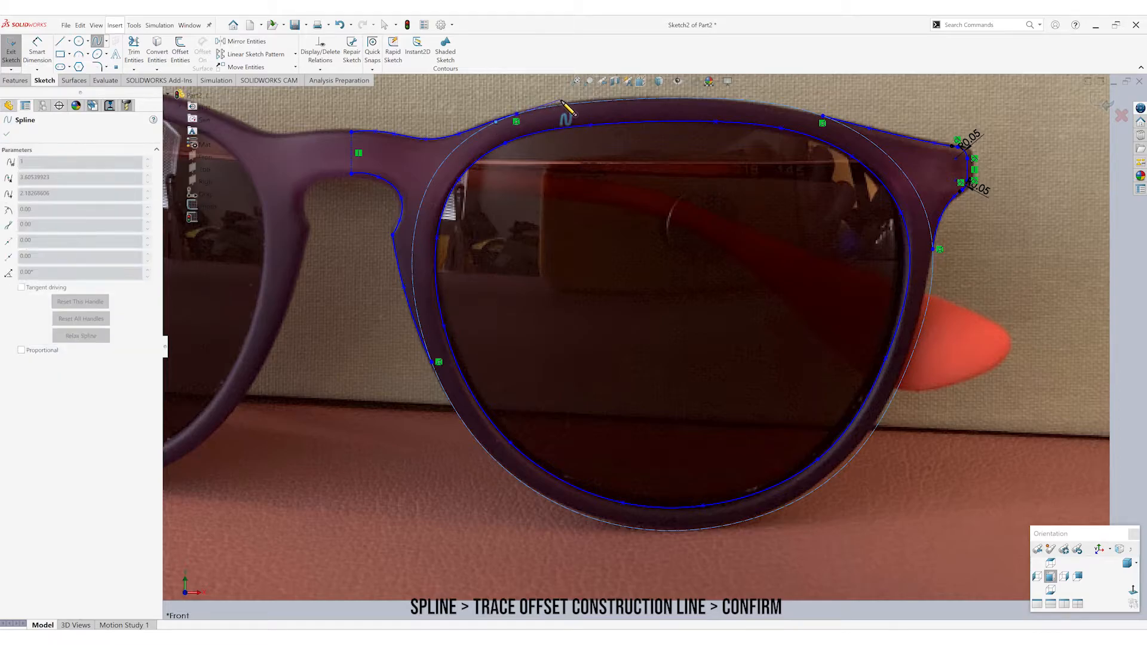
click(563, 105)
click(641, 98)
click(734, 99)
click(798, 108)
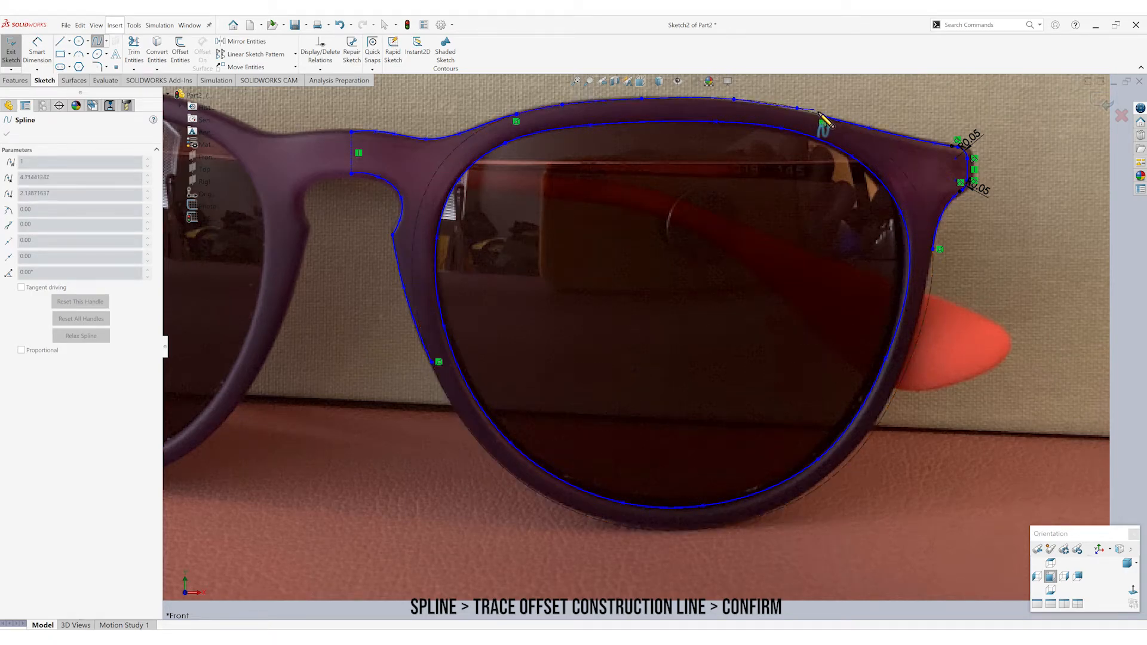
click(822, 116)
click(869, 141)
click(932, 231)
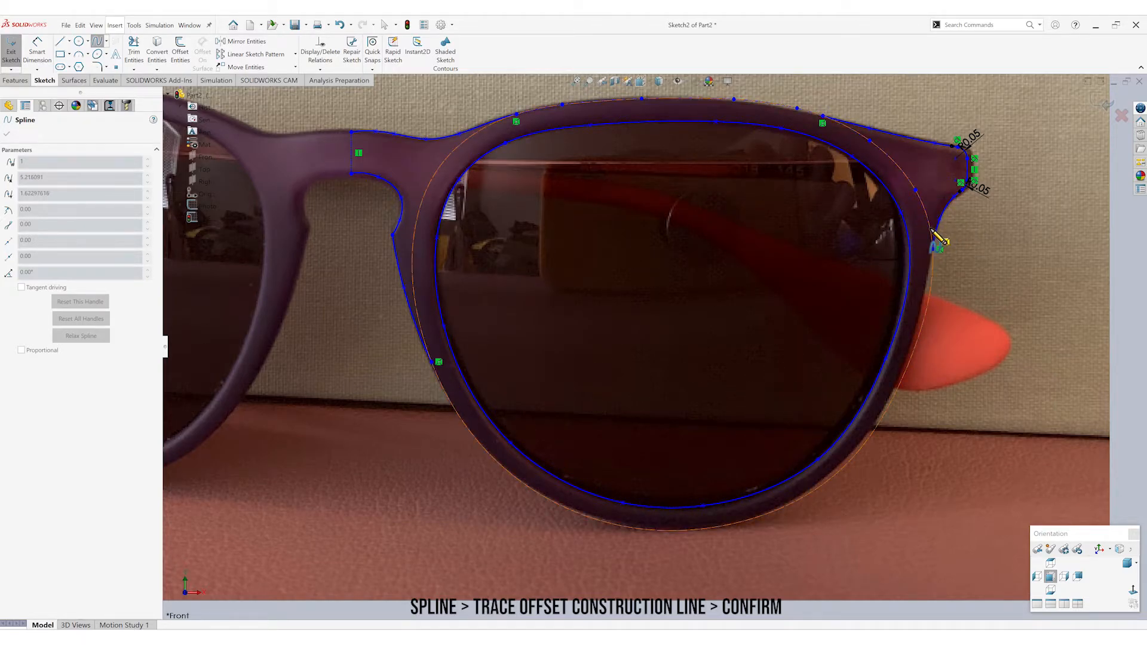
click(930, 288)
click(917, 340)
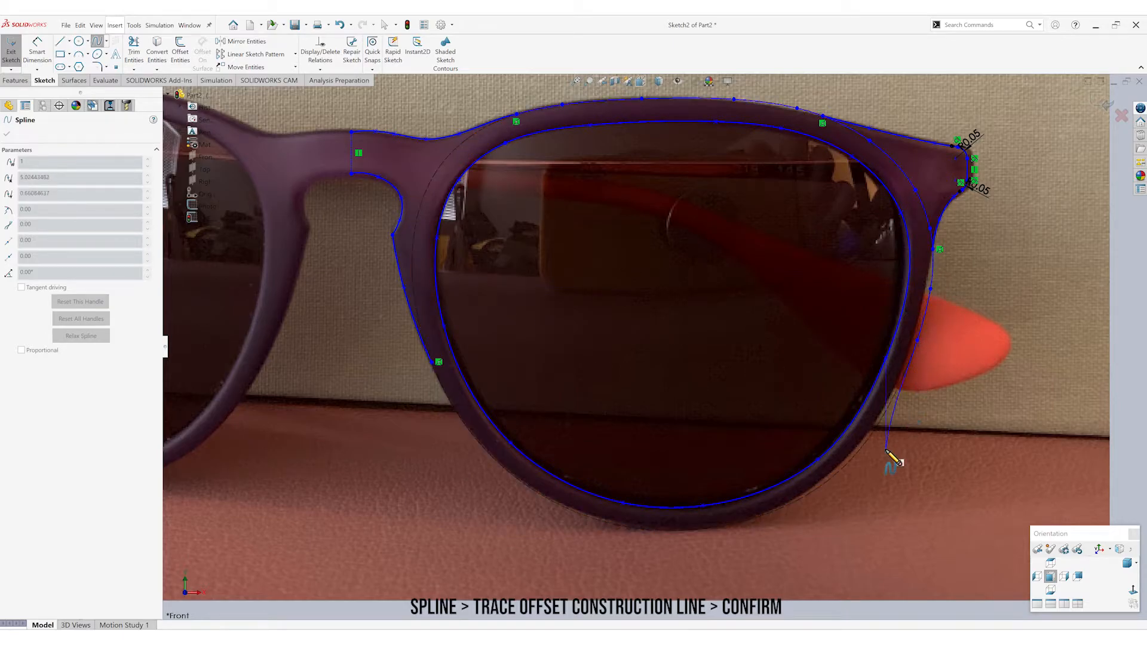
click(870, 437)
click(798, 502)
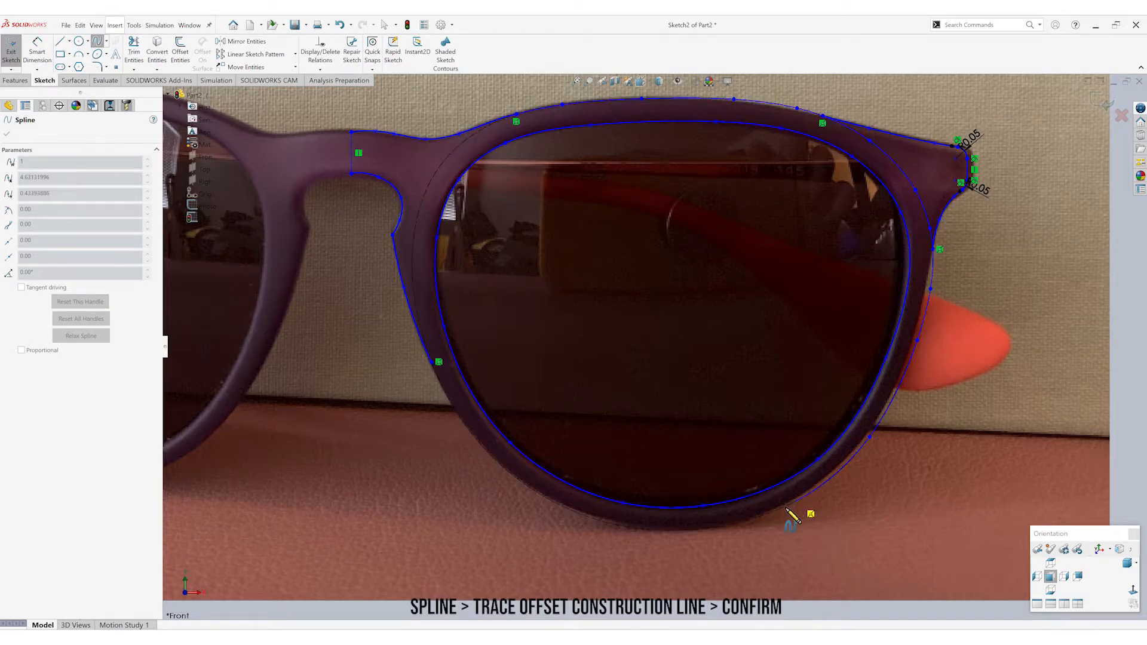
click(699, 530)
click(603, 521)
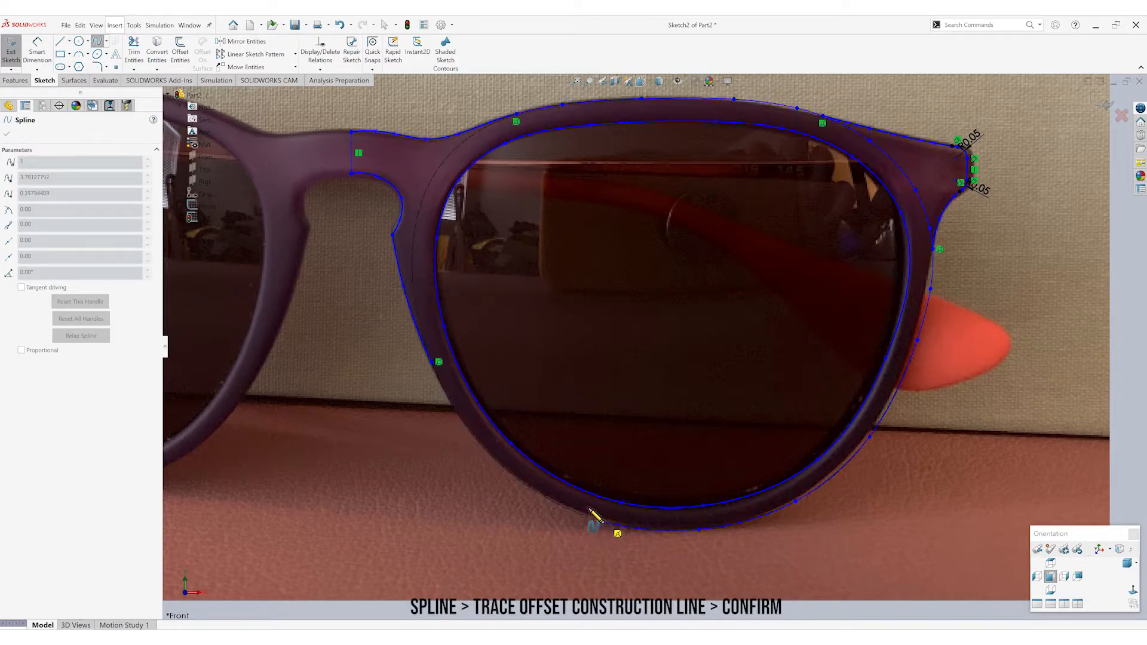
click(494, 458)
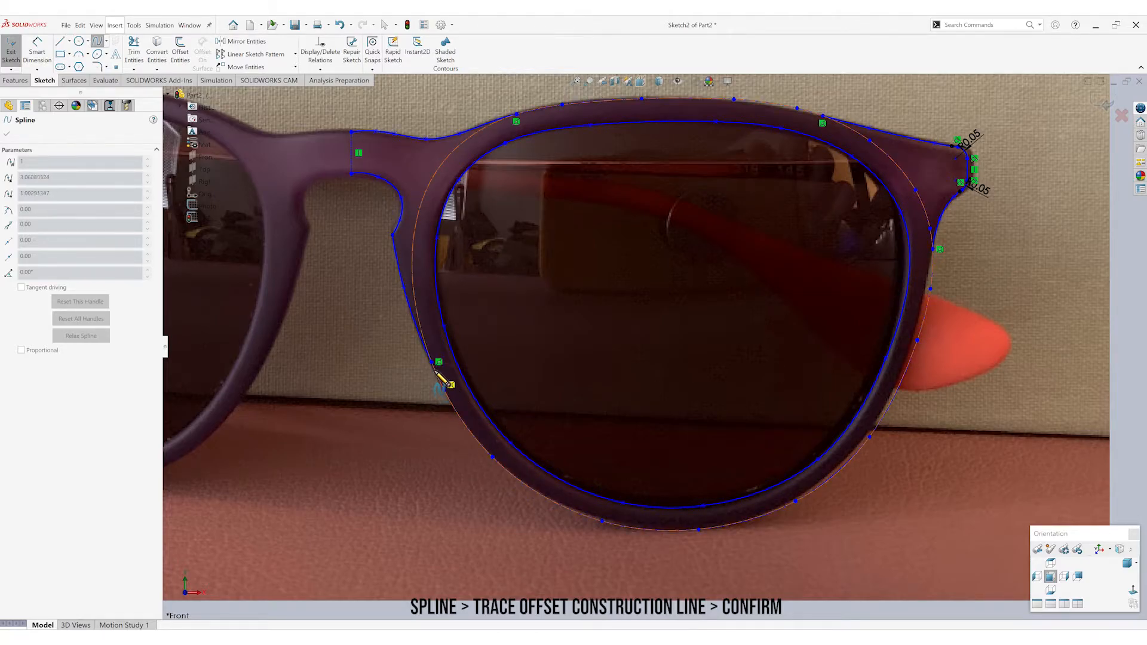
click(440, 366)
click(418, 285)
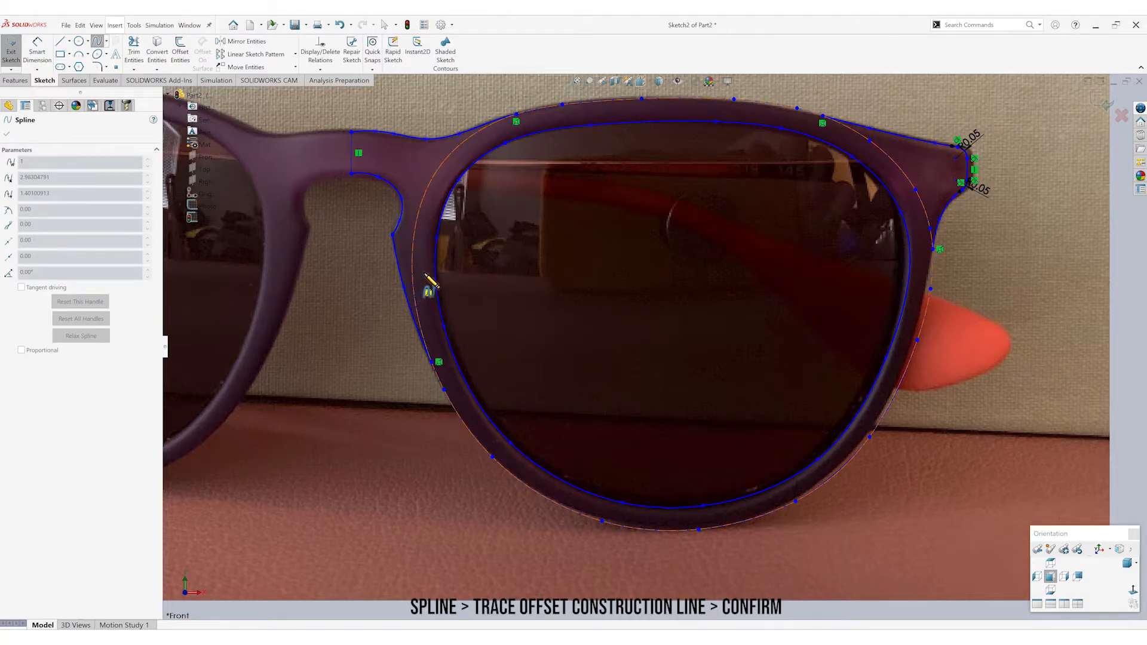
click(424, 194)
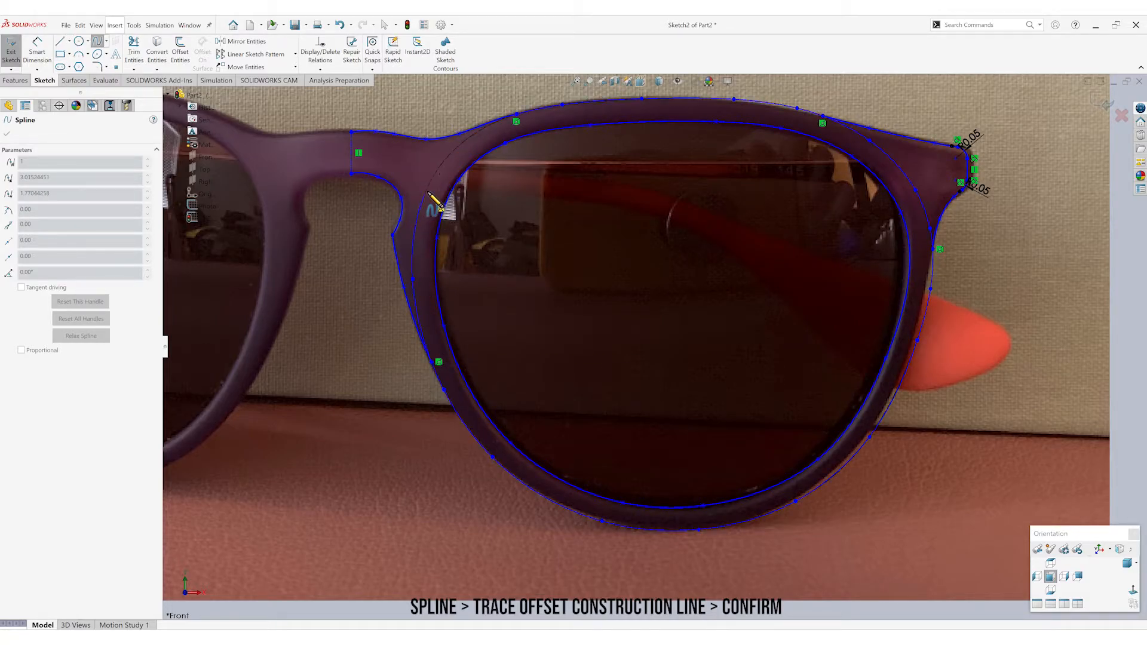
click(453, 153)
click(517, 116)
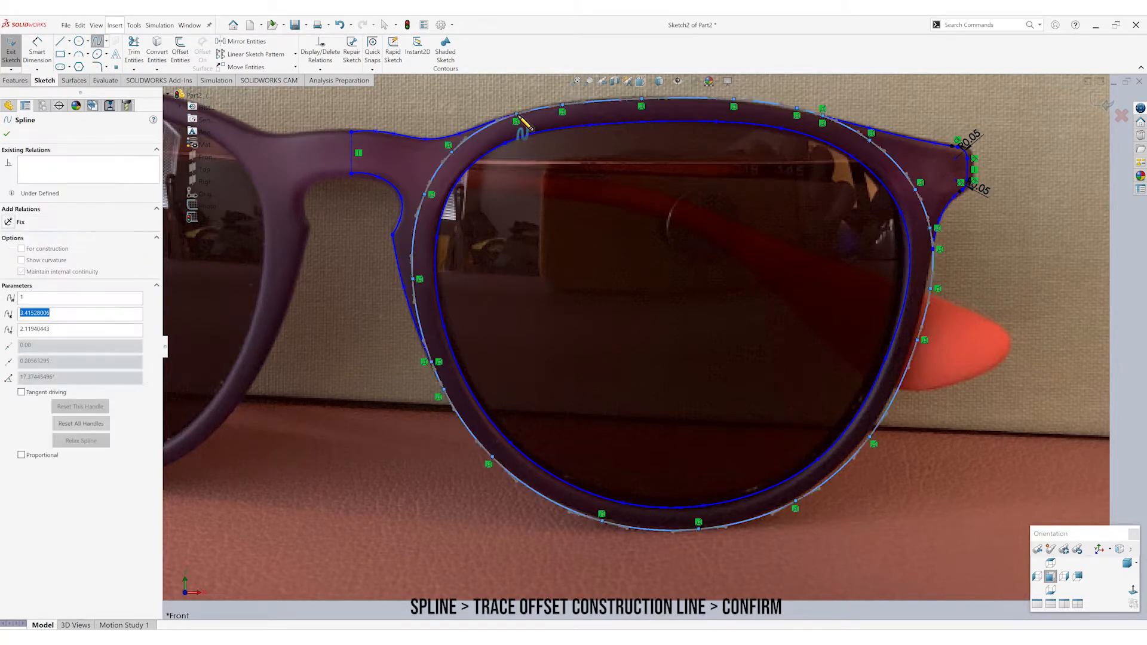
right_click(522, 124)
click(525, 123)
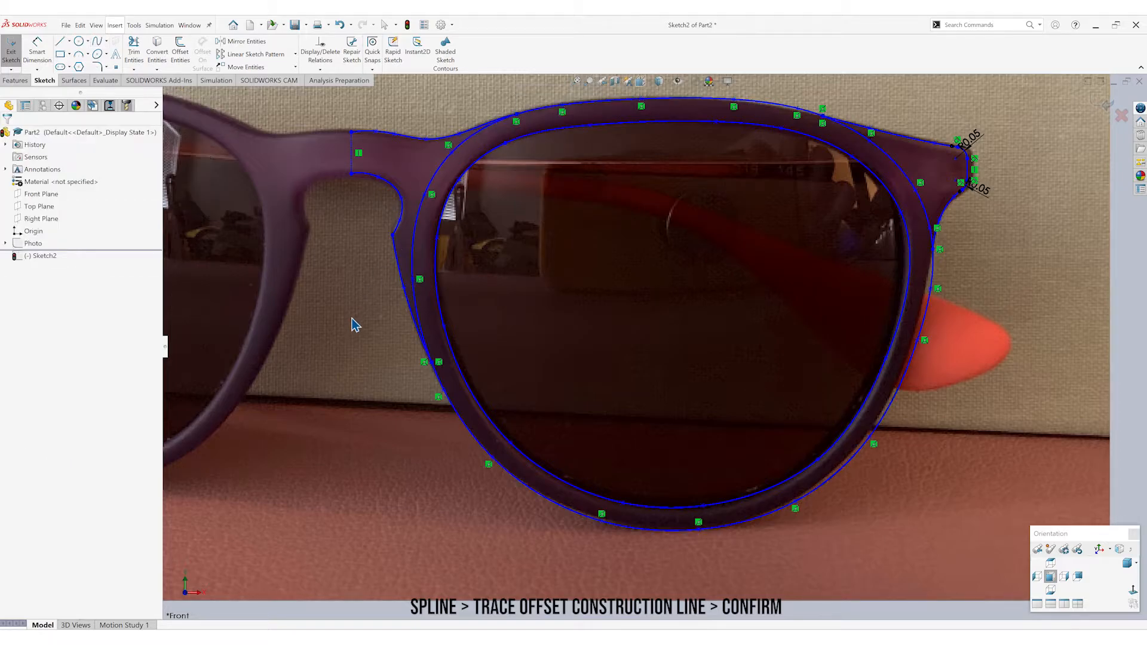
Trim to closest the traced rim spline's extra segments inside the frame, beside the nose bridge and beside the temple hinge corner.
click(134, 51)
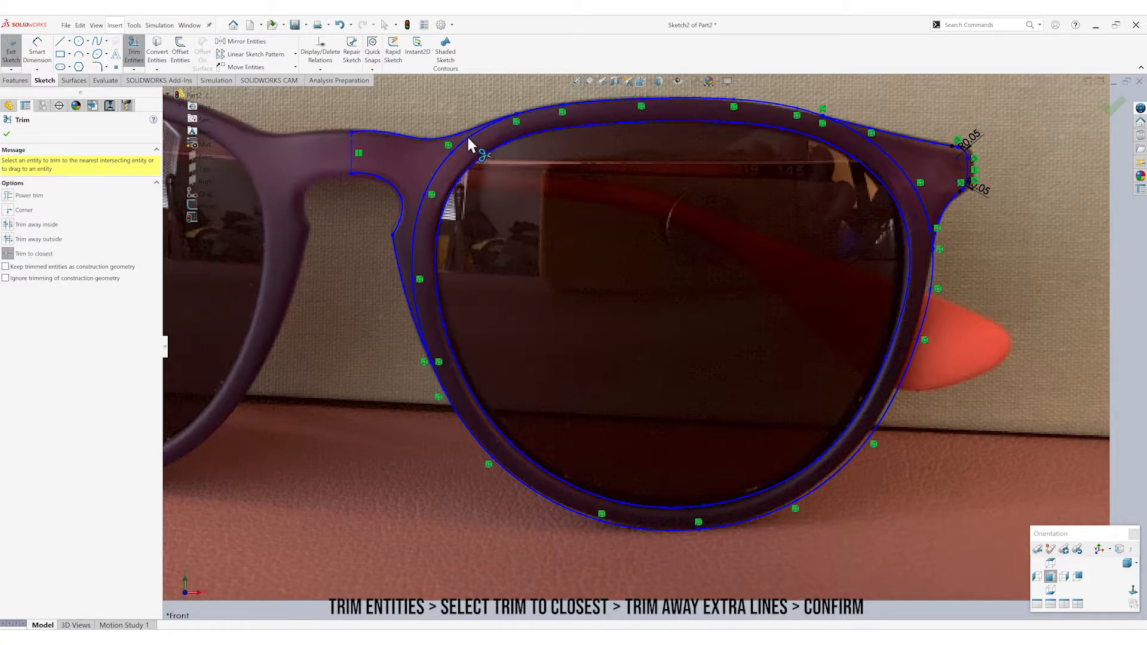
click(432, 178)
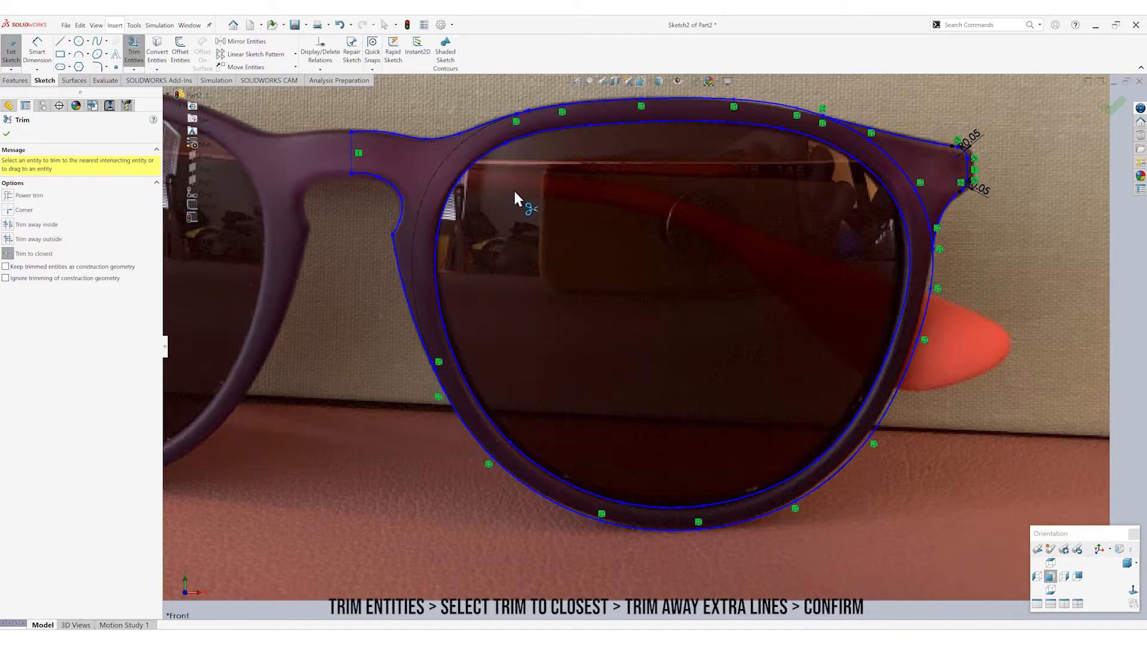
click(909, 180)
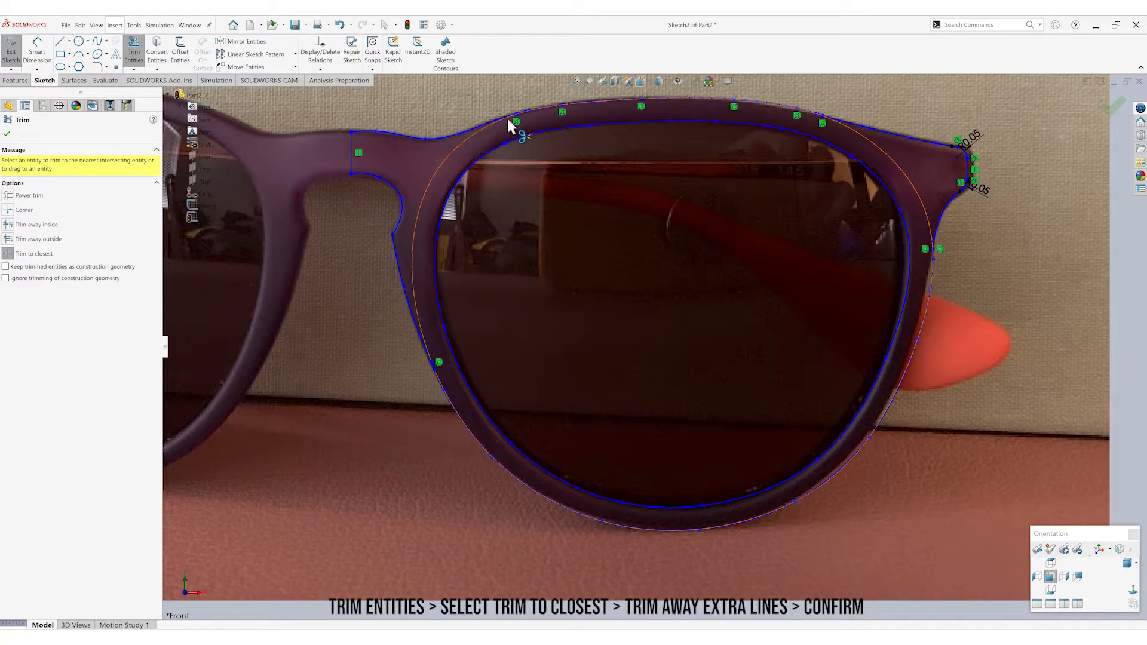
click(7, 134)
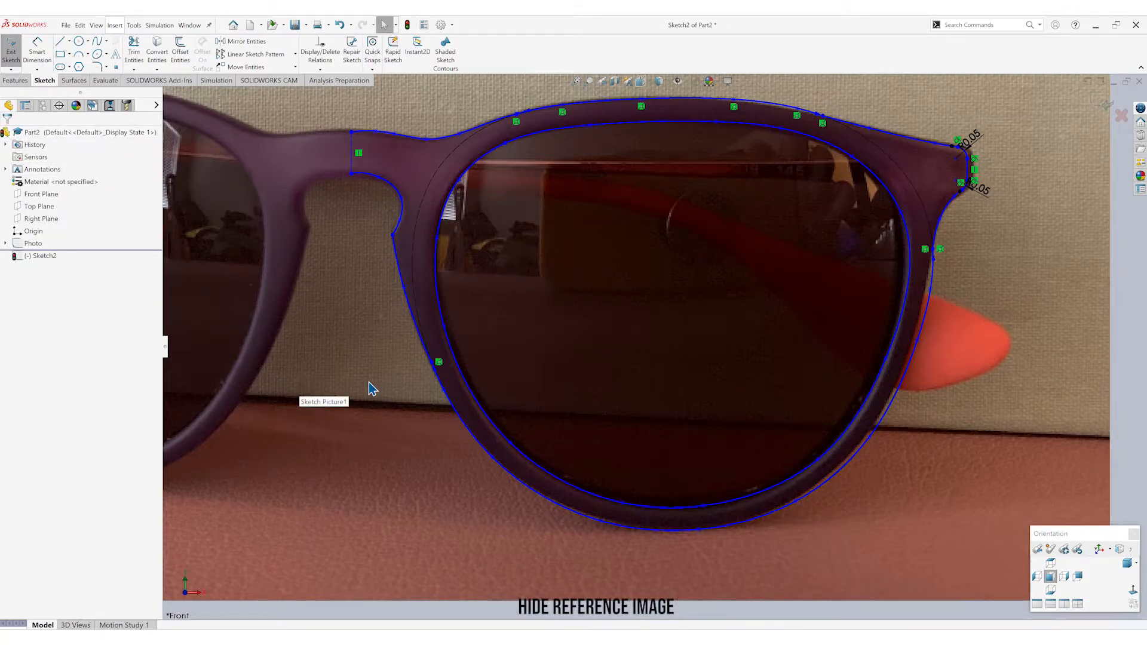
Hide the Photo reference sketch.
key(f)
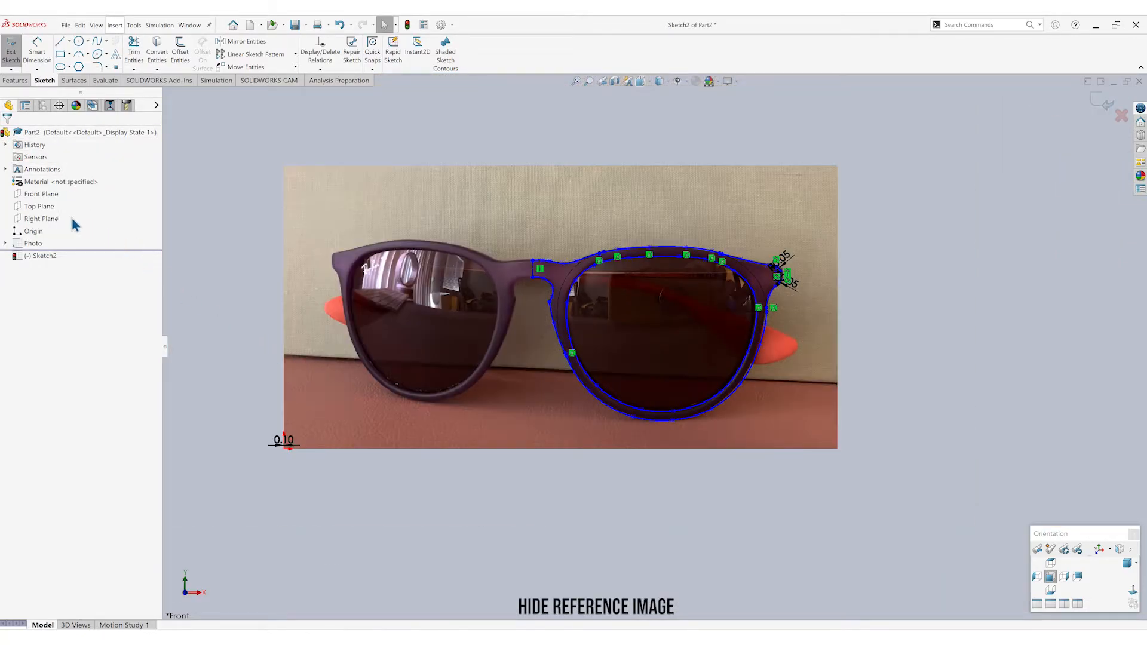
click(35, 244)
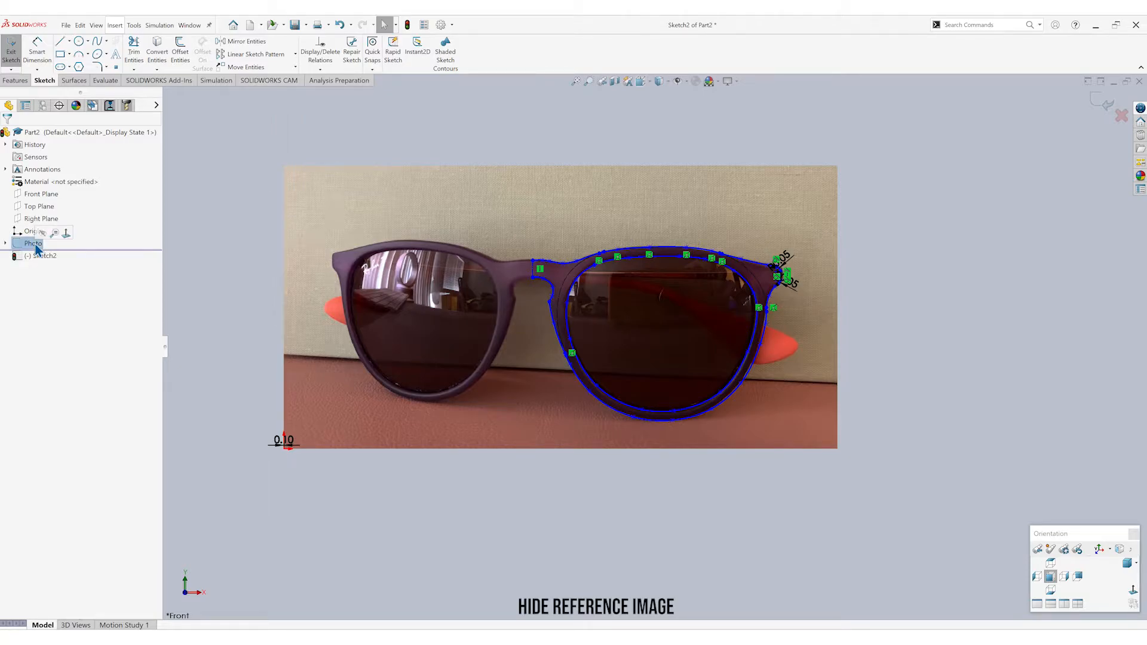
click(43, 233)
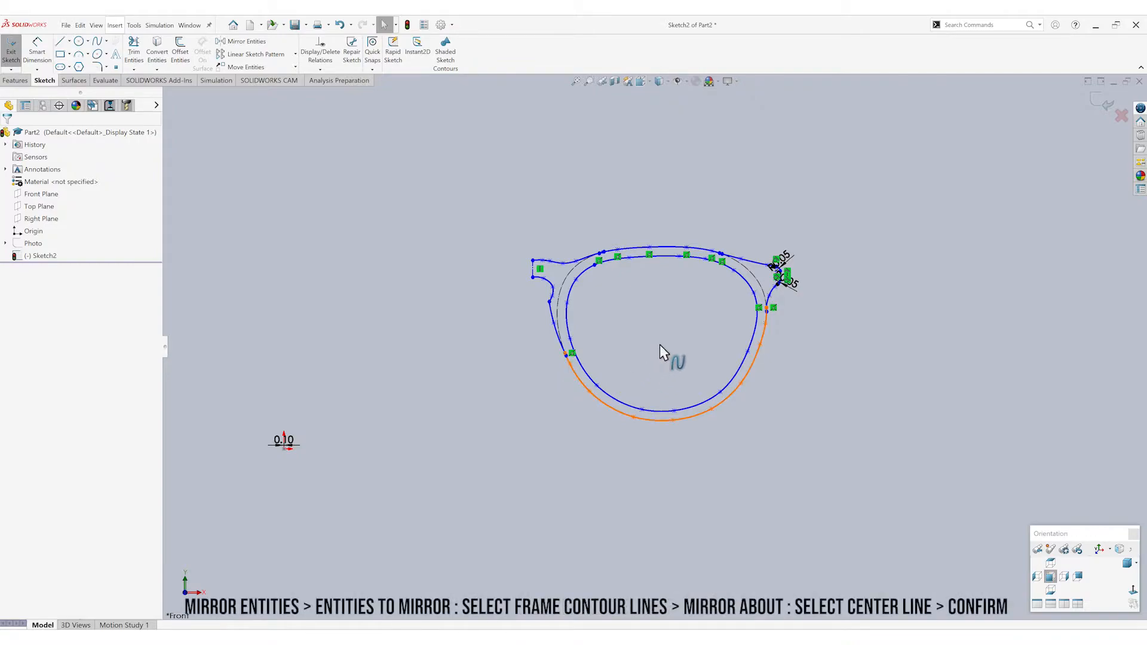
Mirror all the frame and lens contour curves about the vertical centerline at the nose bridge, keeping the originals.
scroll(659, 351, down, 2)
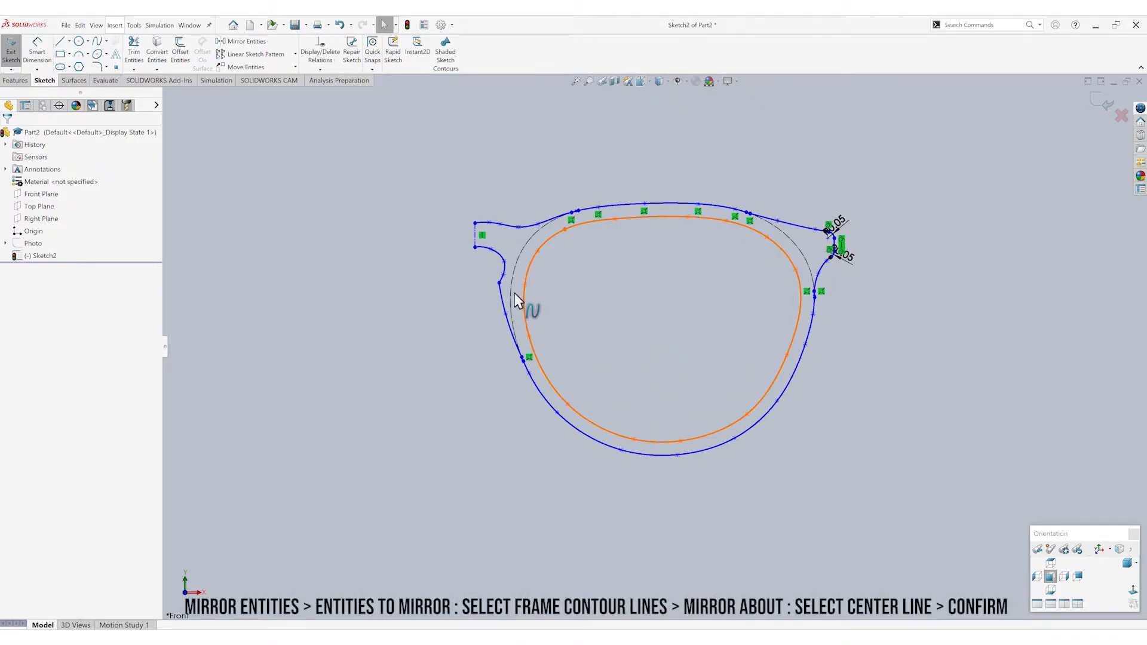
scroll(514, 293, down, 4)
scroll(514, 293, down, 4)
scroll(558, 349, down, 3)
scroll(562, 352, up, 8)
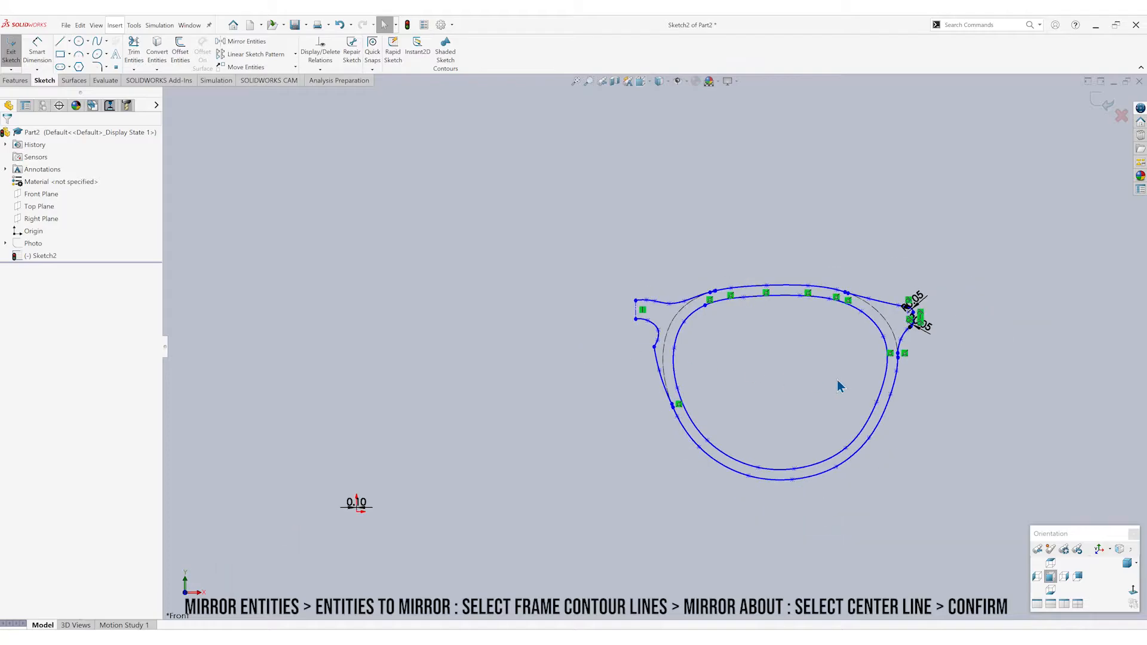
scroll(876, 393, down, 2)
scroll(908, 422, up, 1)
scroll(908, 421, down, 1)
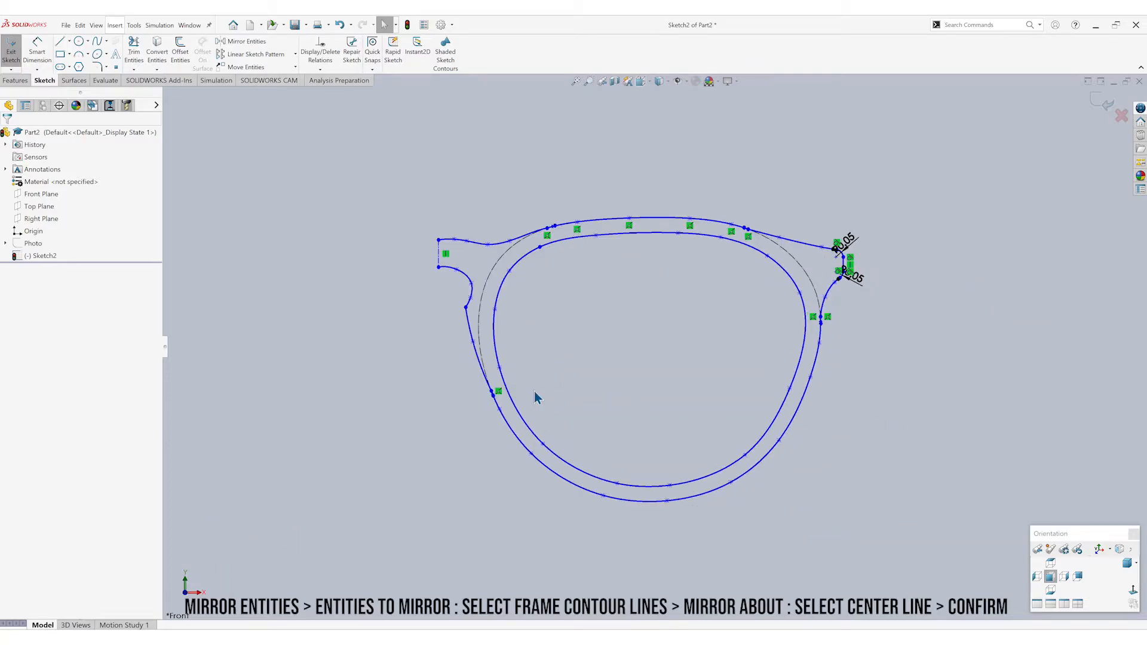
click(251, 44)
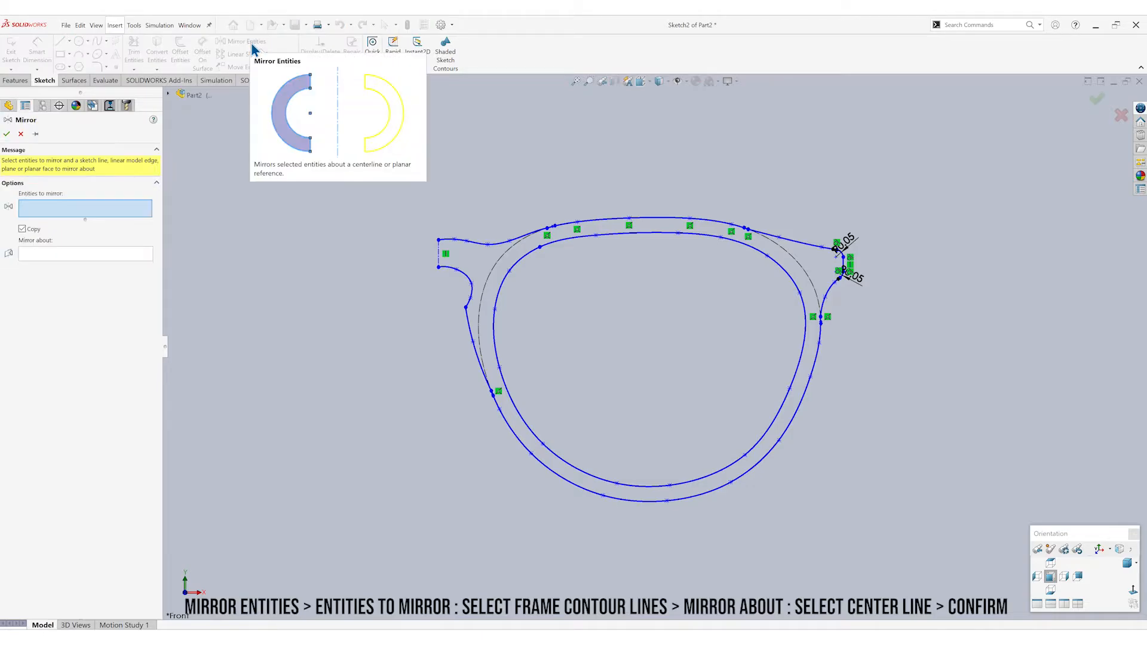
drag(948, 554, 448, 184)
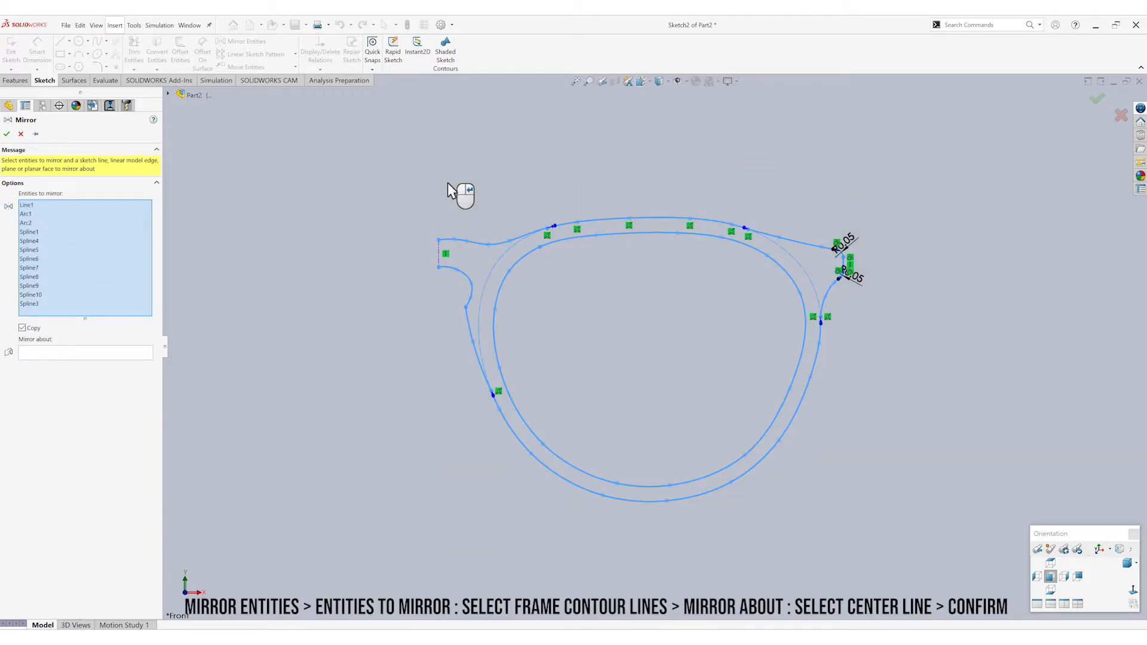
click(103, 355)
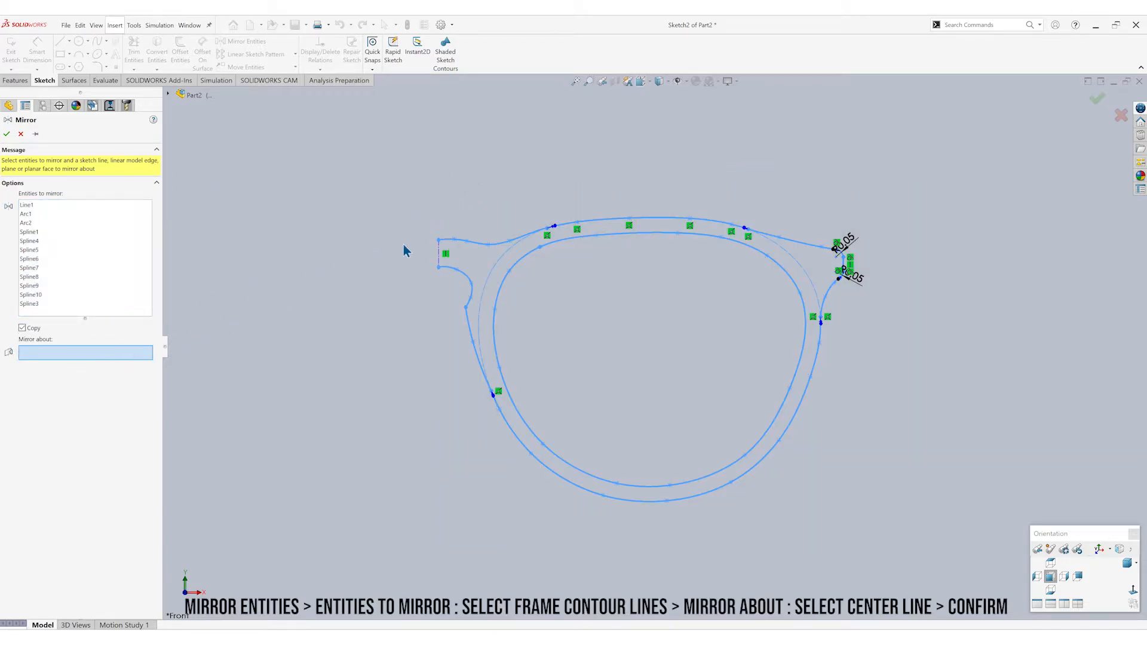
click(439, 256)
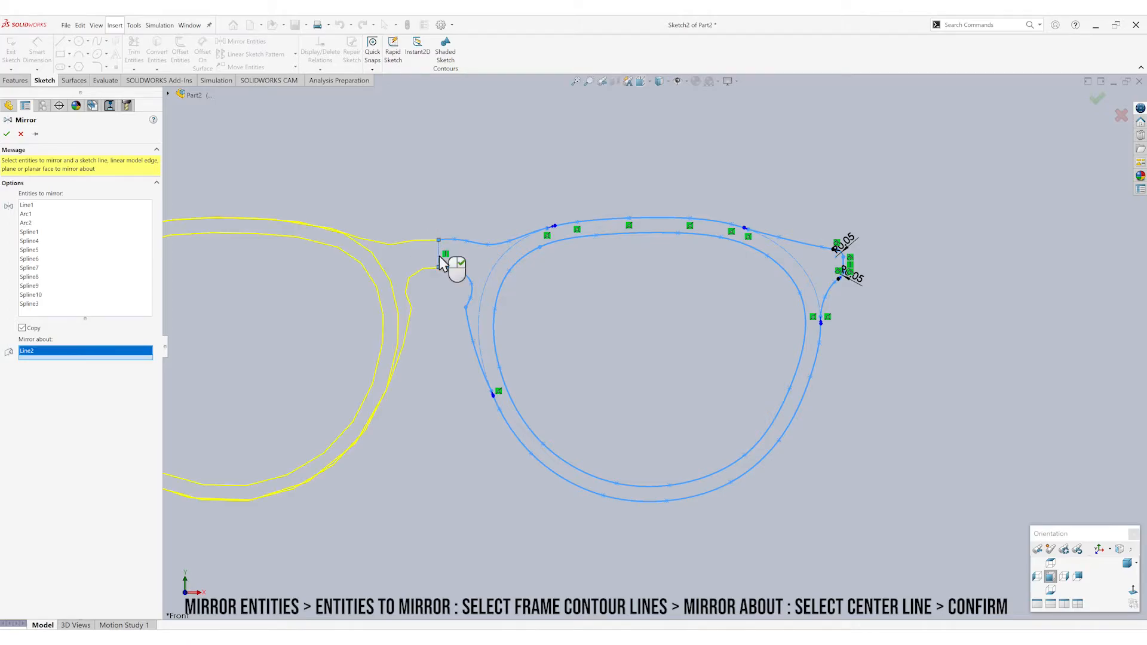
click(9, 133)
Add a tangent relation between the two upper bridge splines that meet at the centerline.
scroll(536, 508, down, 3)
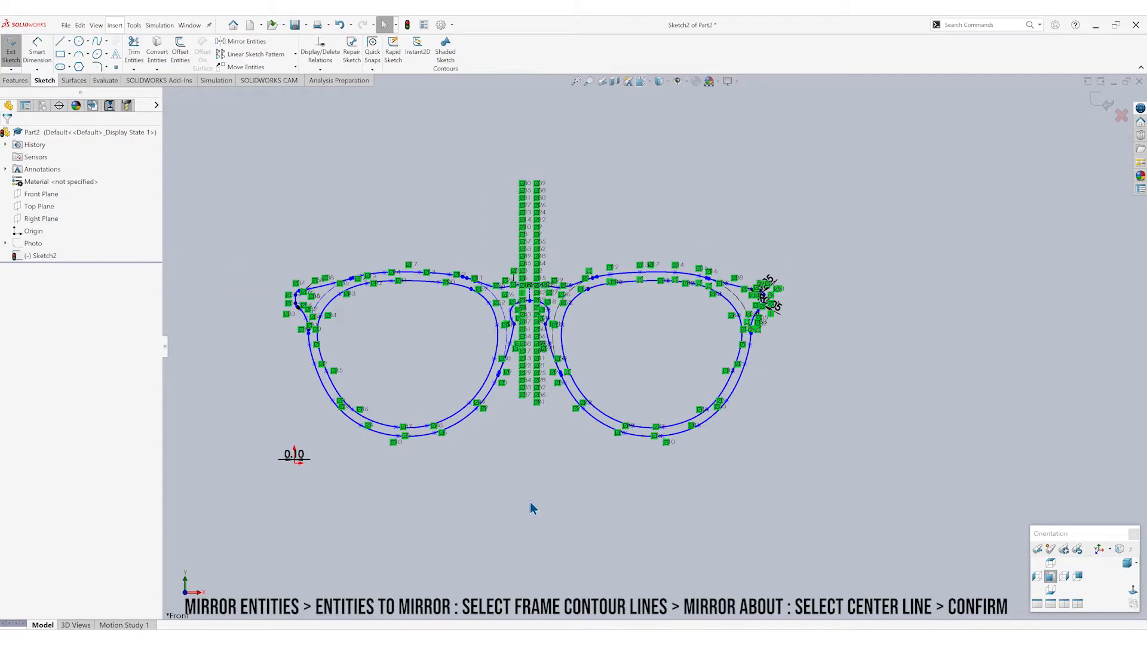
scroll(534, 340, up, 2)
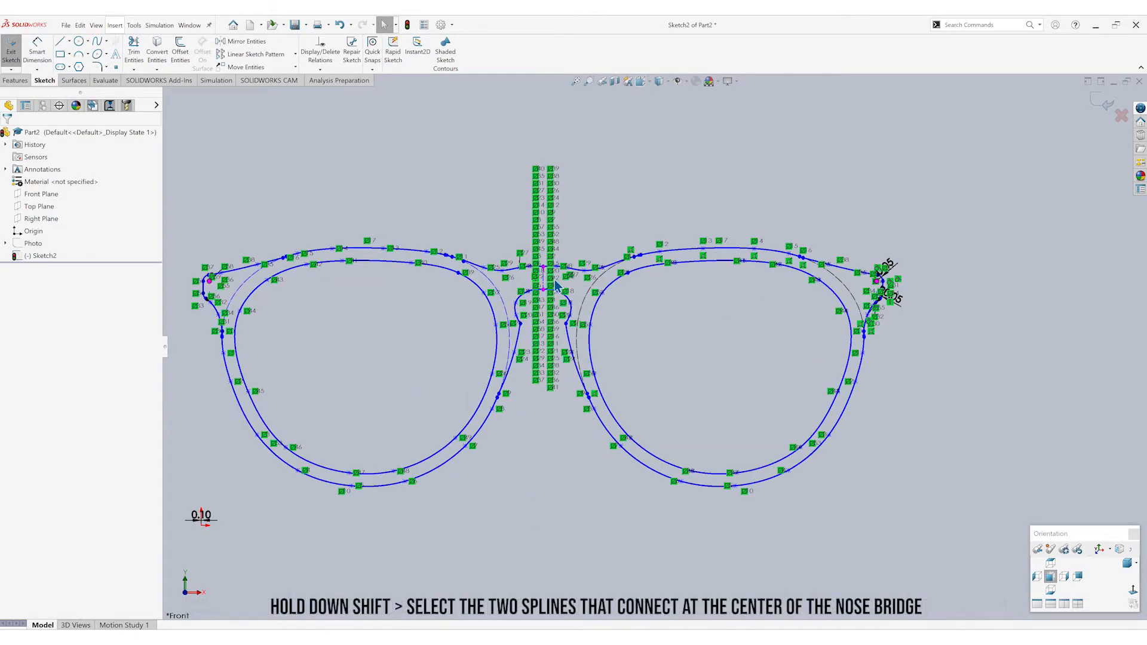
scroll(555, 285, up, 5)
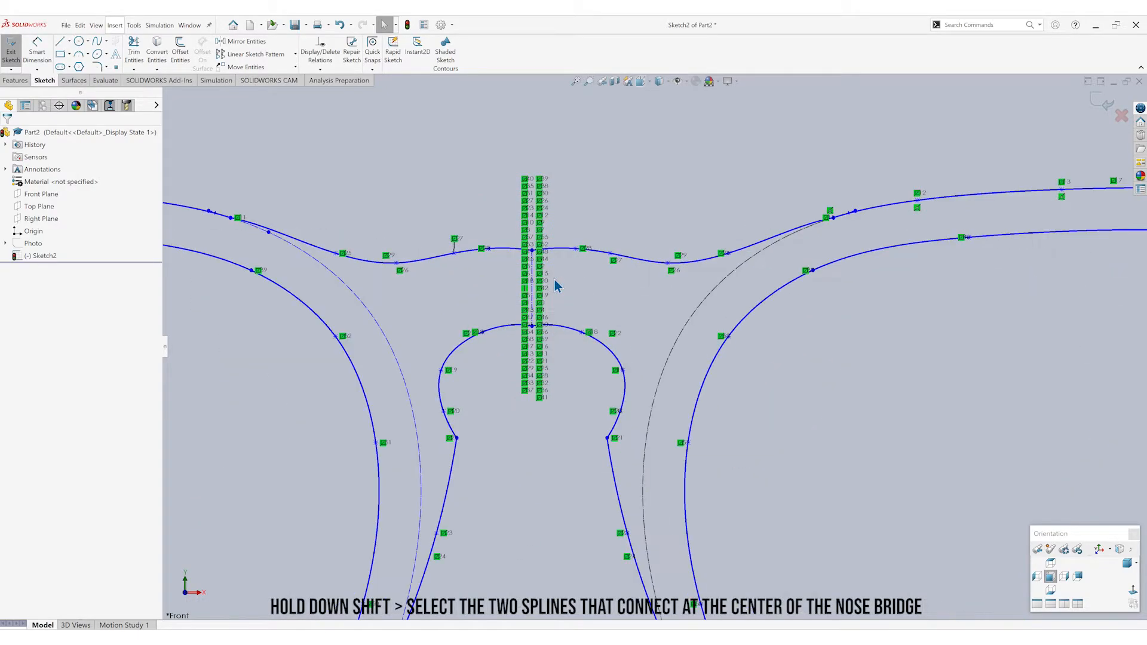
shift+click(514, 249)
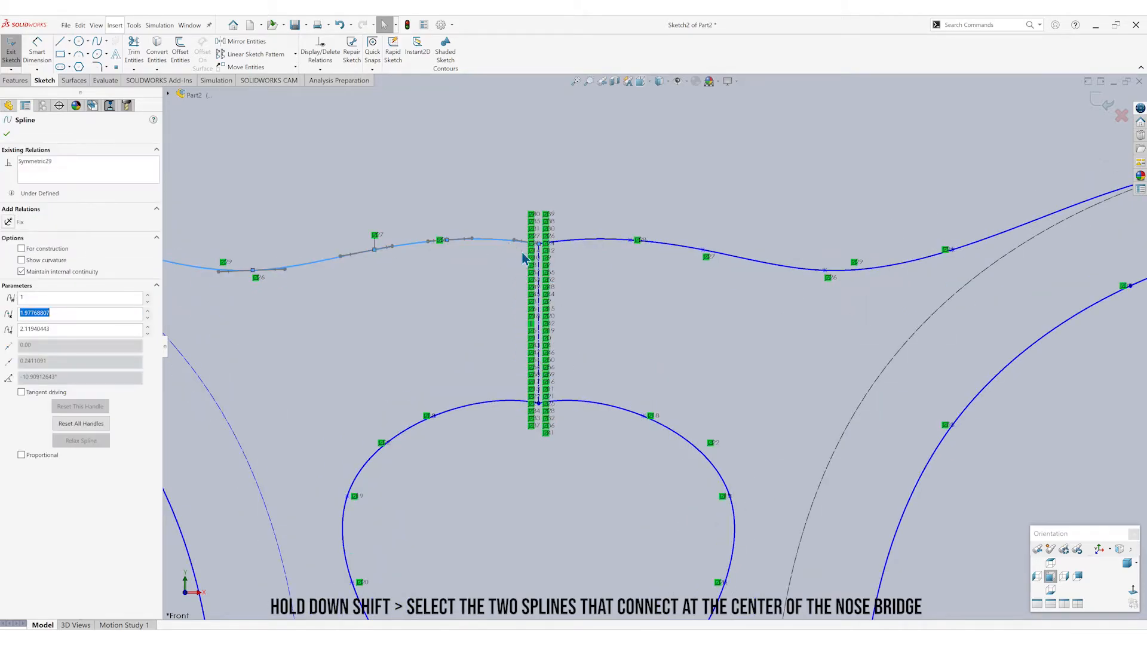
shift+click(572, 245)
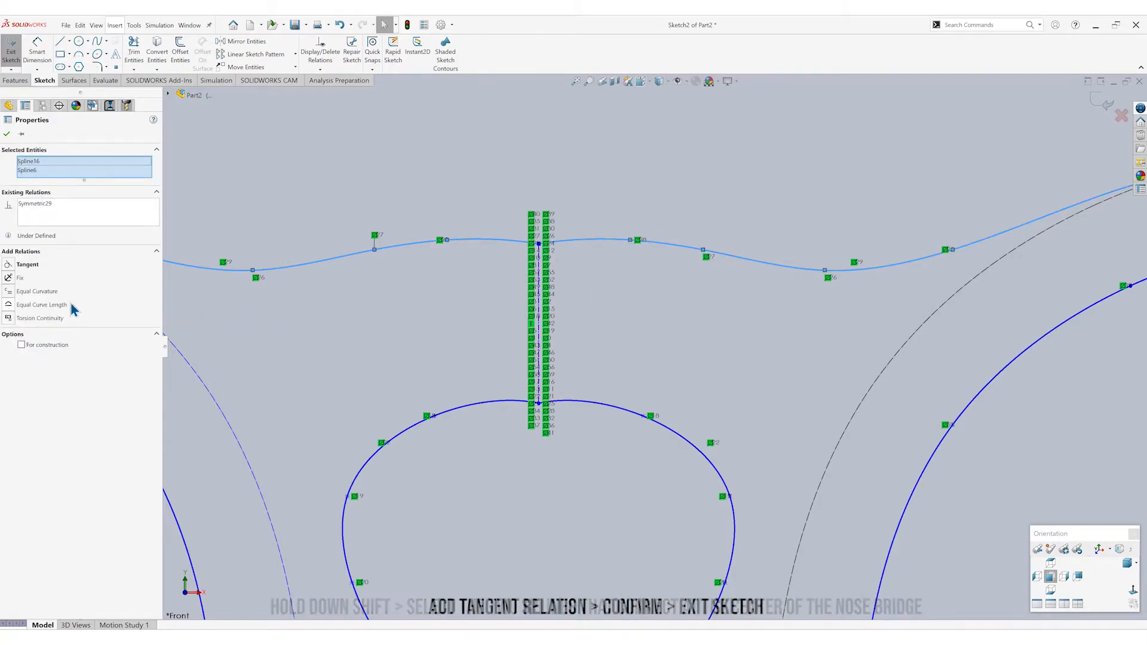
click(9, 267)
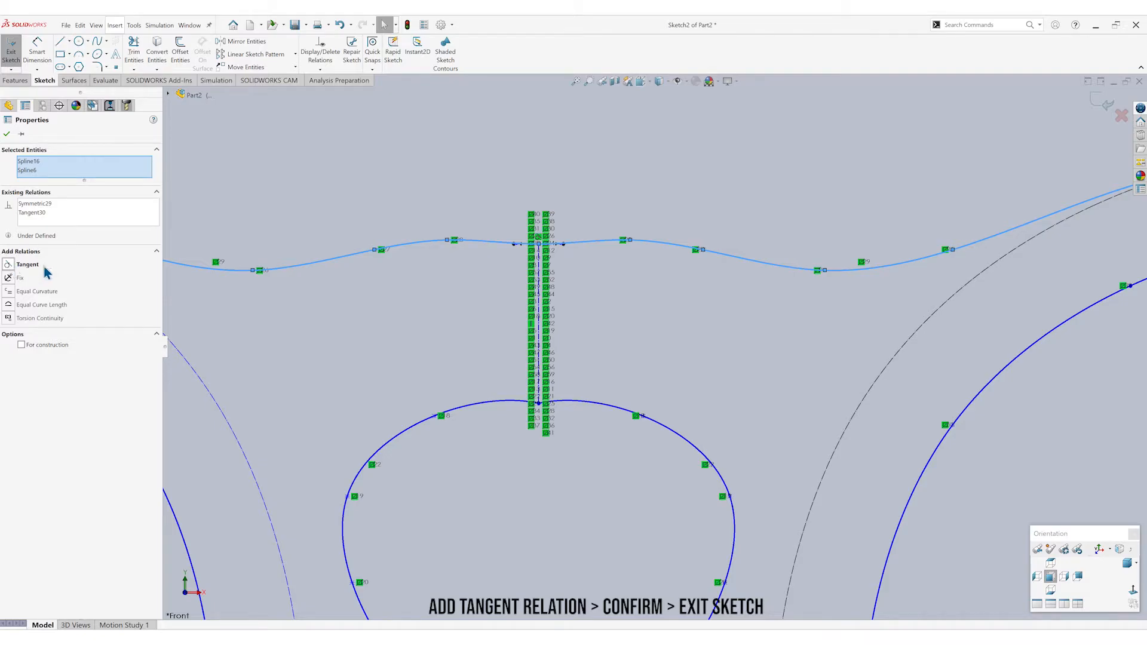
click(10, 134)
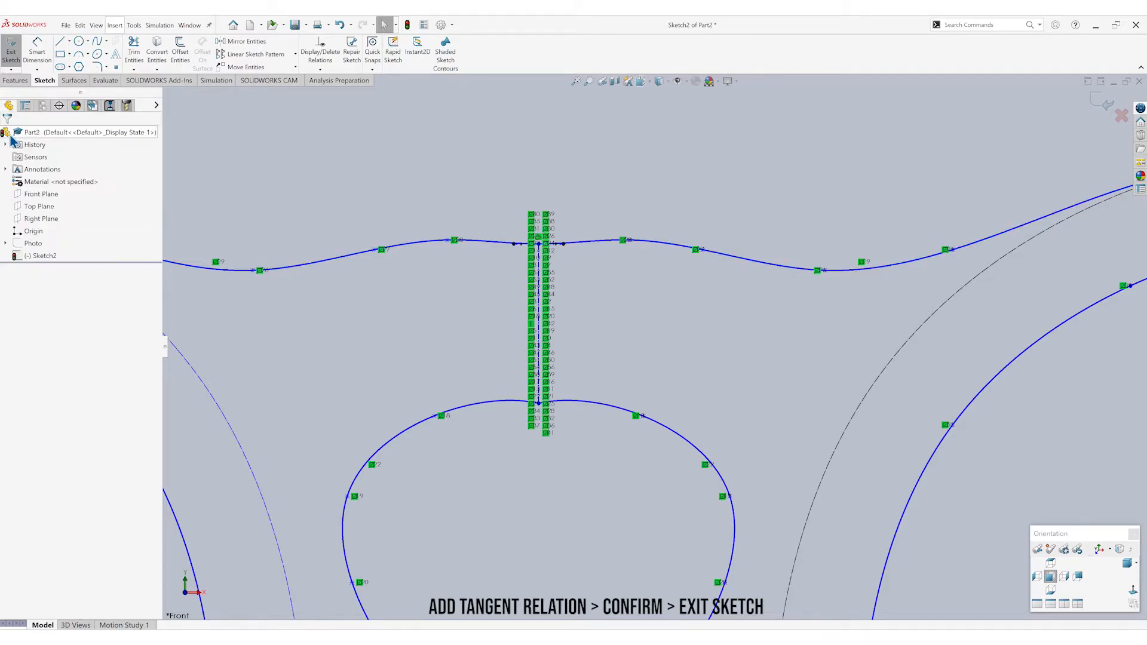
Add a tangent relation between the two lower bridge splines where they meet at the centerline, and exit the sketch.
click(562, 401)
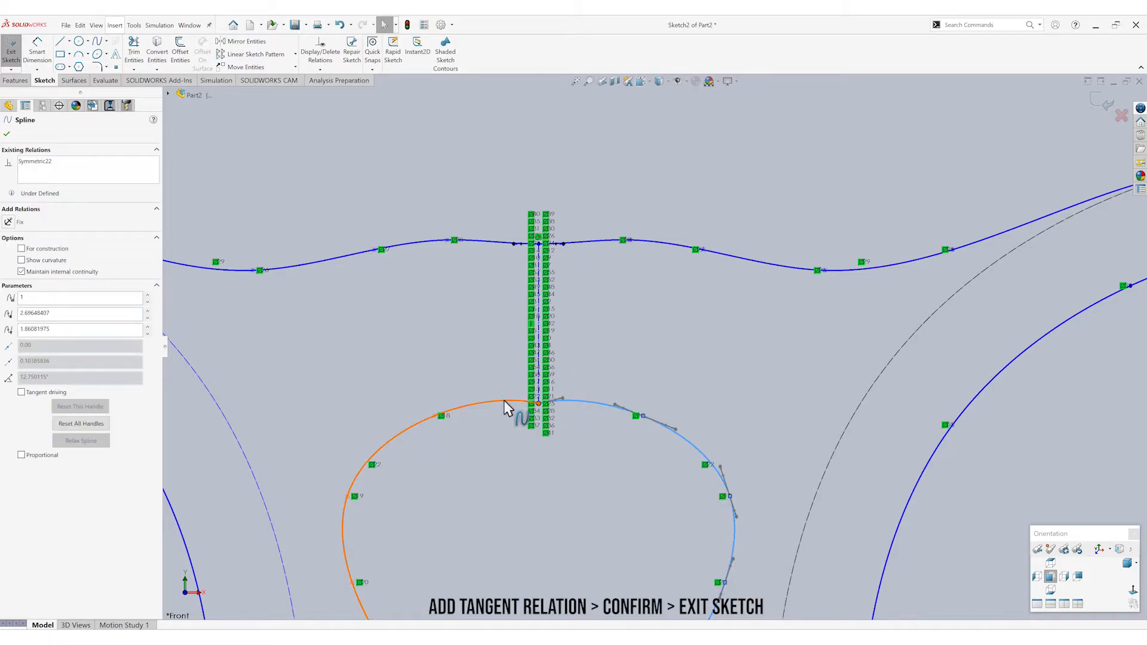
ctrl+click(505, 407)
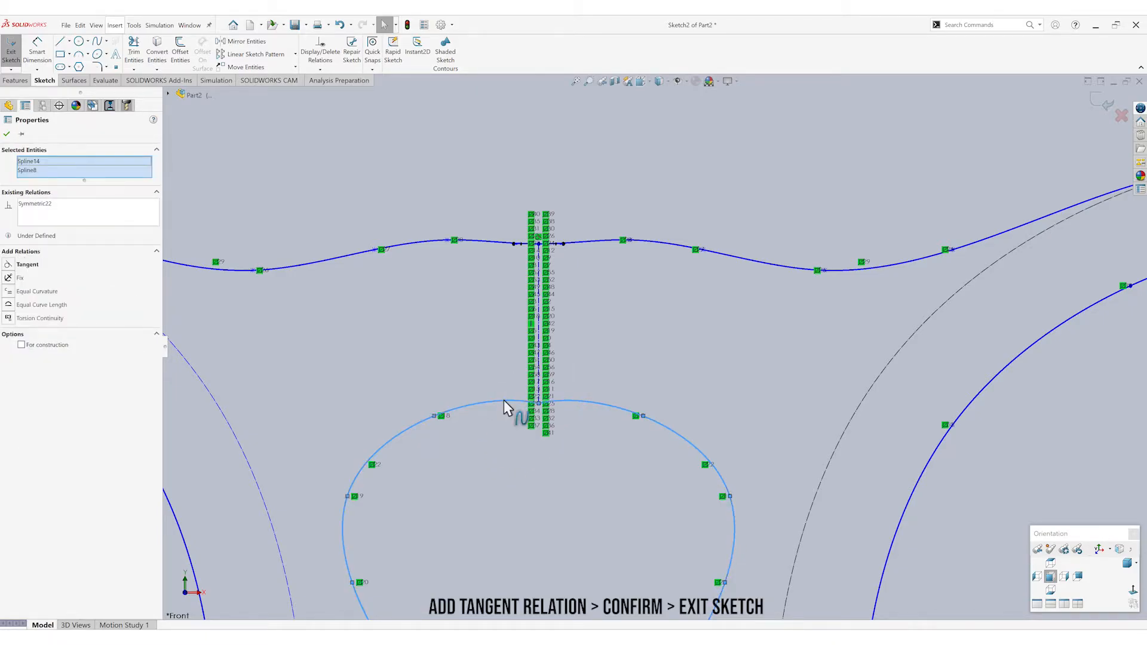
click(8, 264)
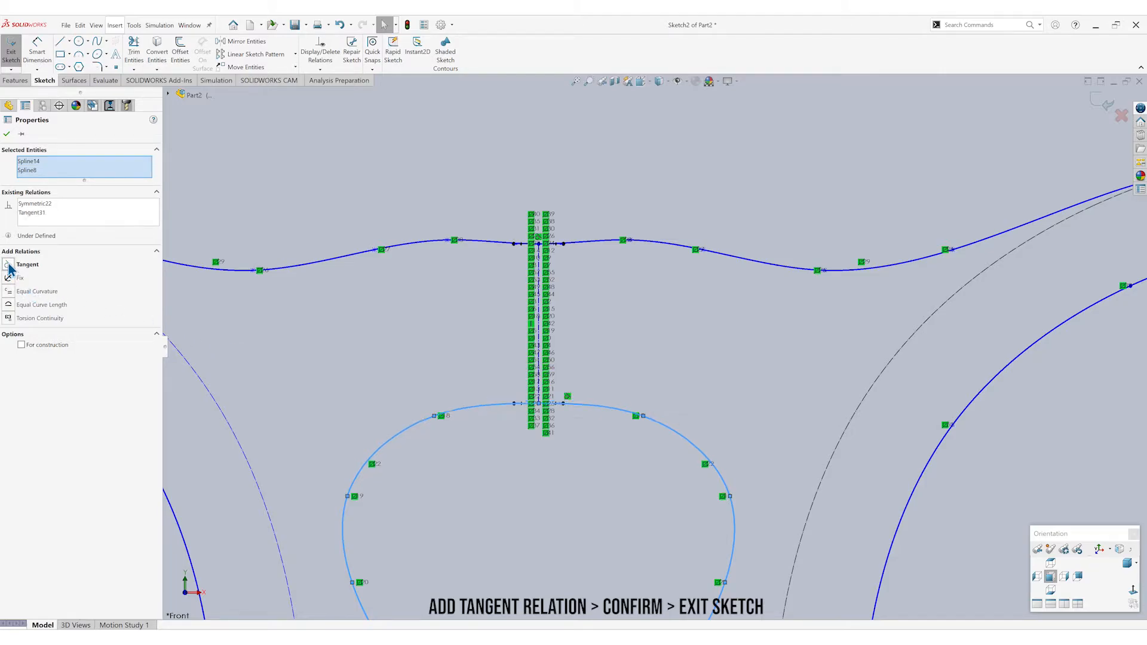
click(6, 134)
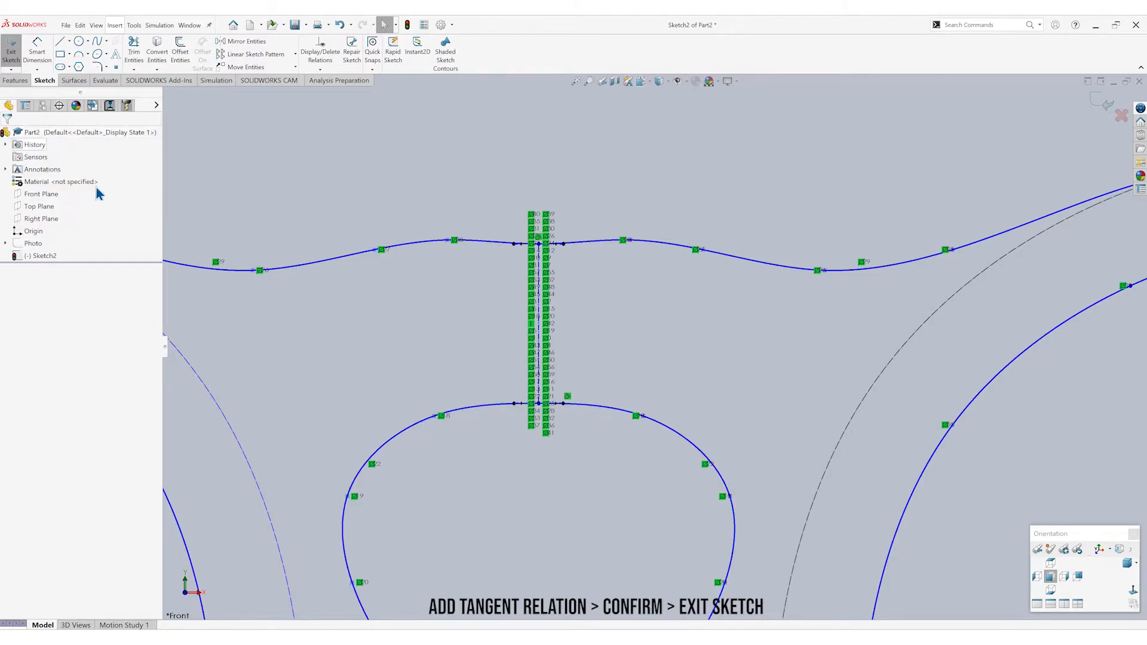
scroll(571, 417, up, 5)
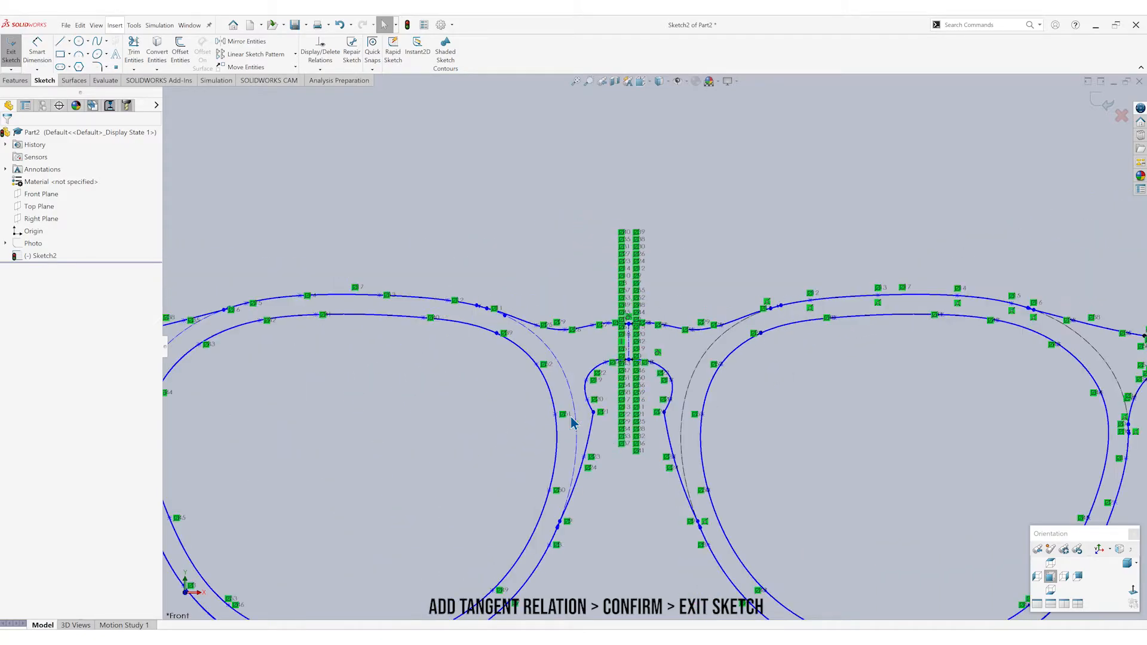
scroll(653, 466, up, 4)
scroll(655, 466, down, 1)
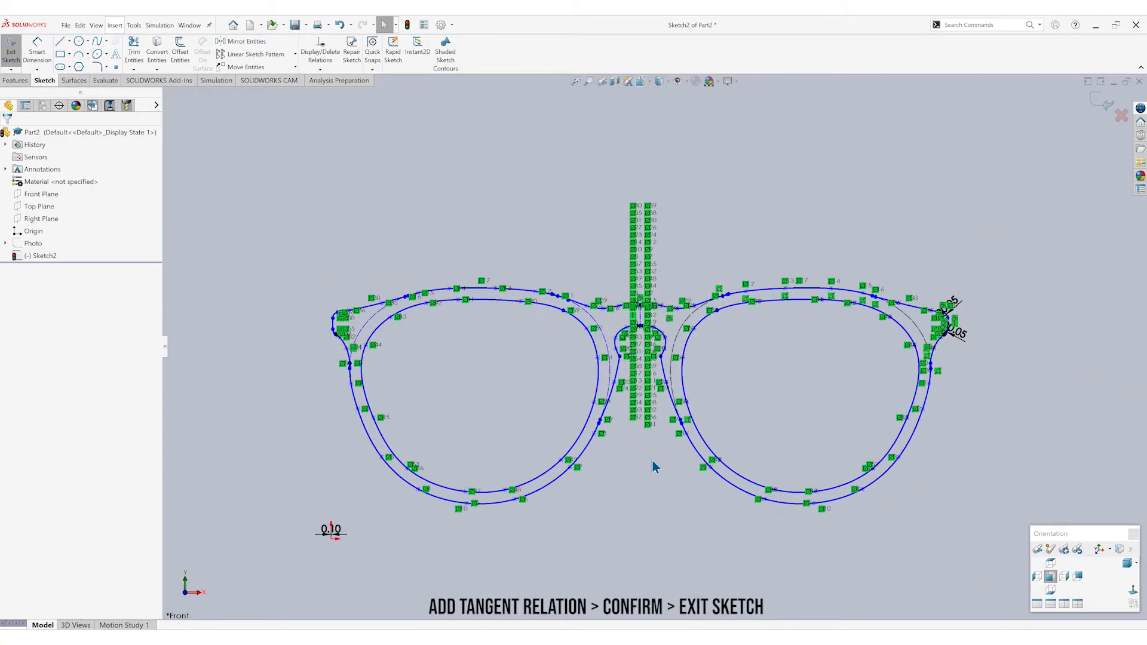
click(1101, 105)
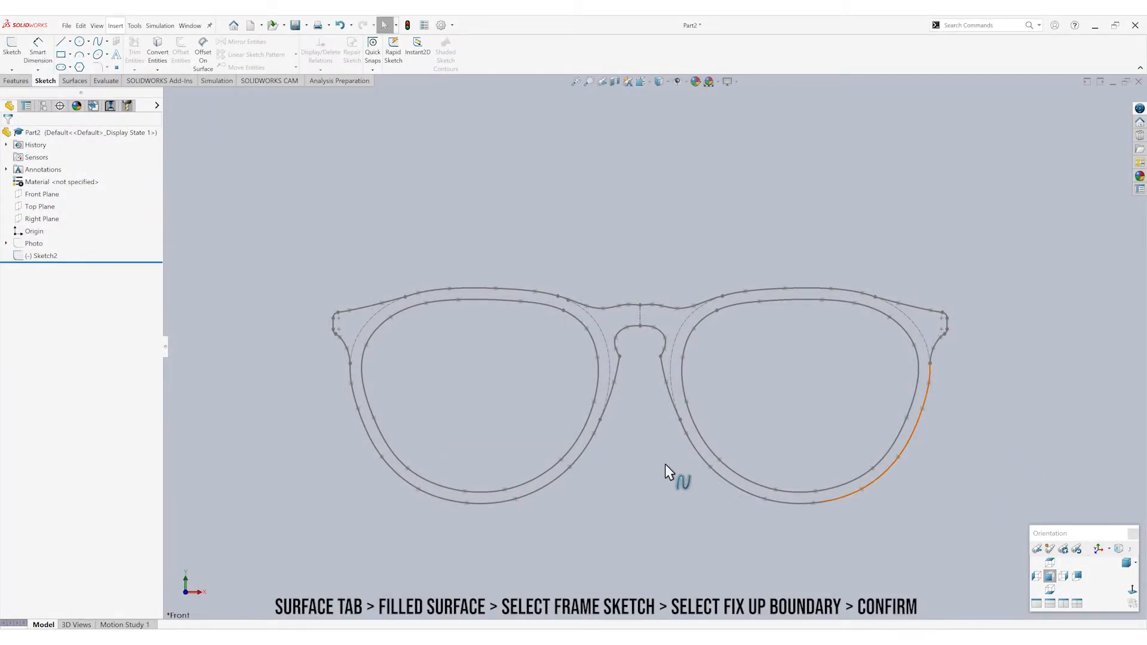
click(76, 82)
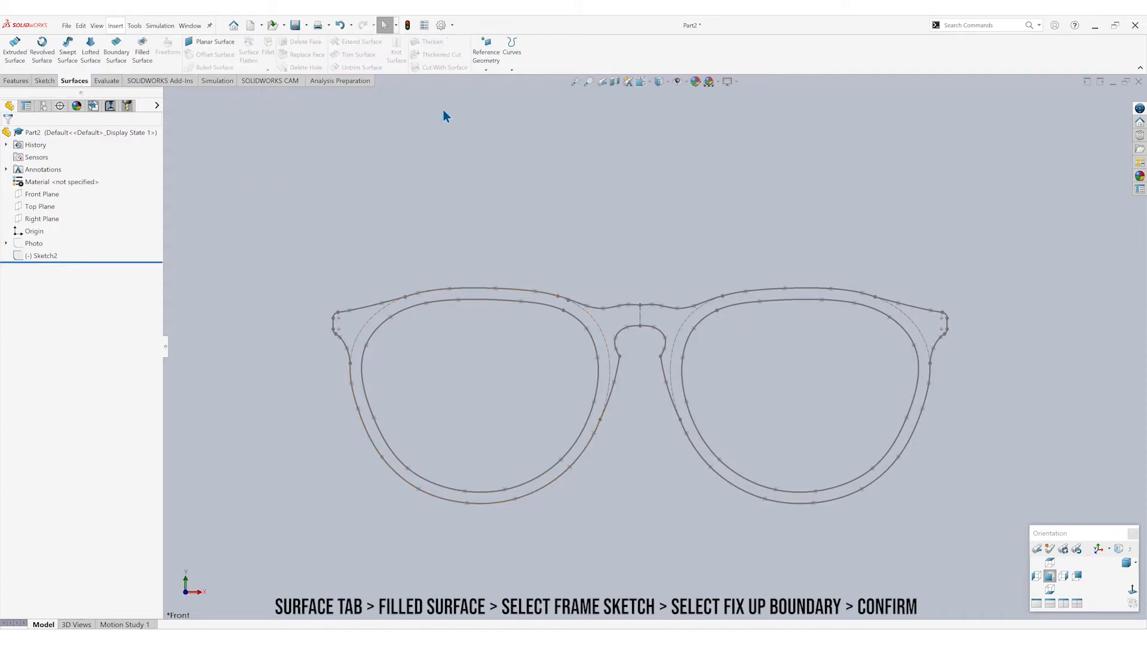
right_click(618, 54)
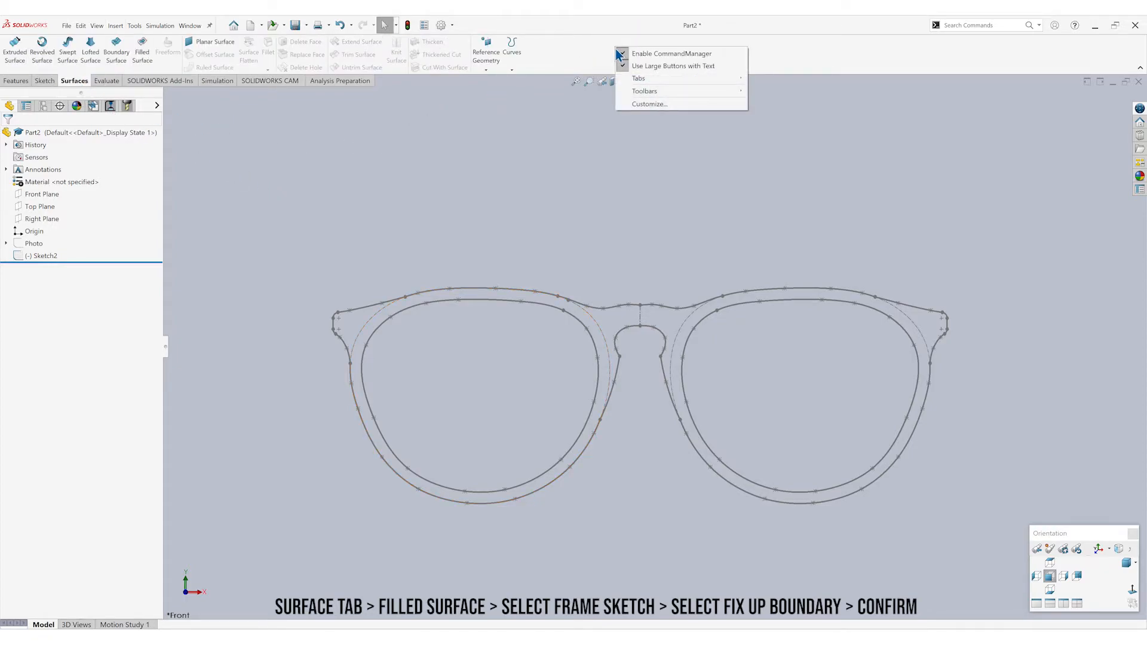
mouse_move(658, 79)
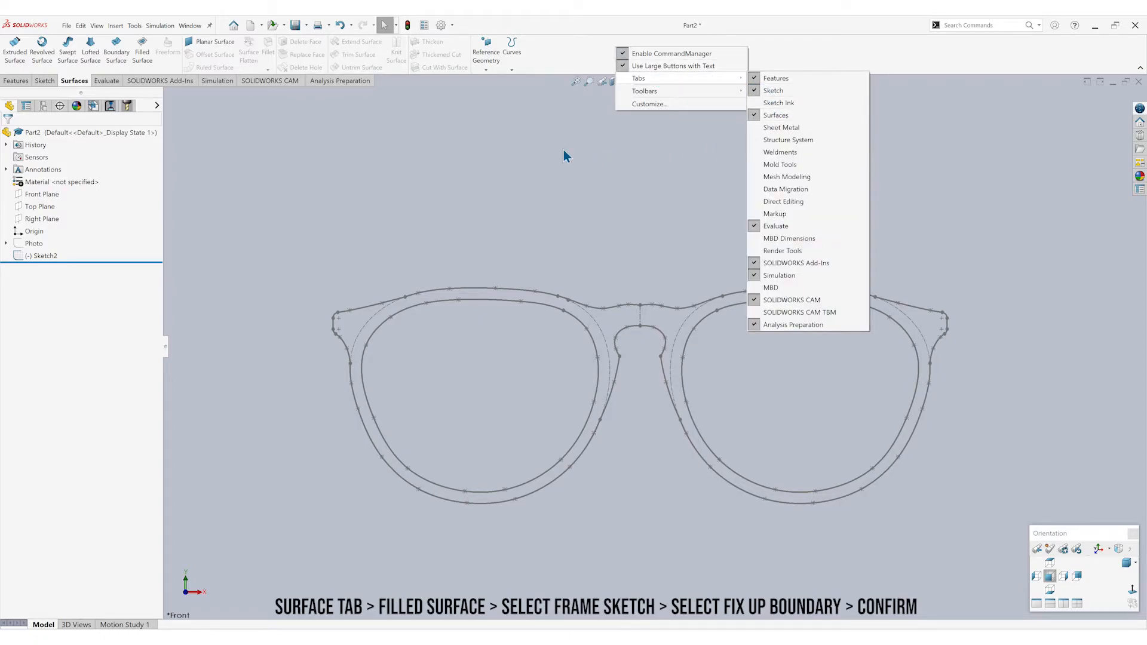
click(542, 151)
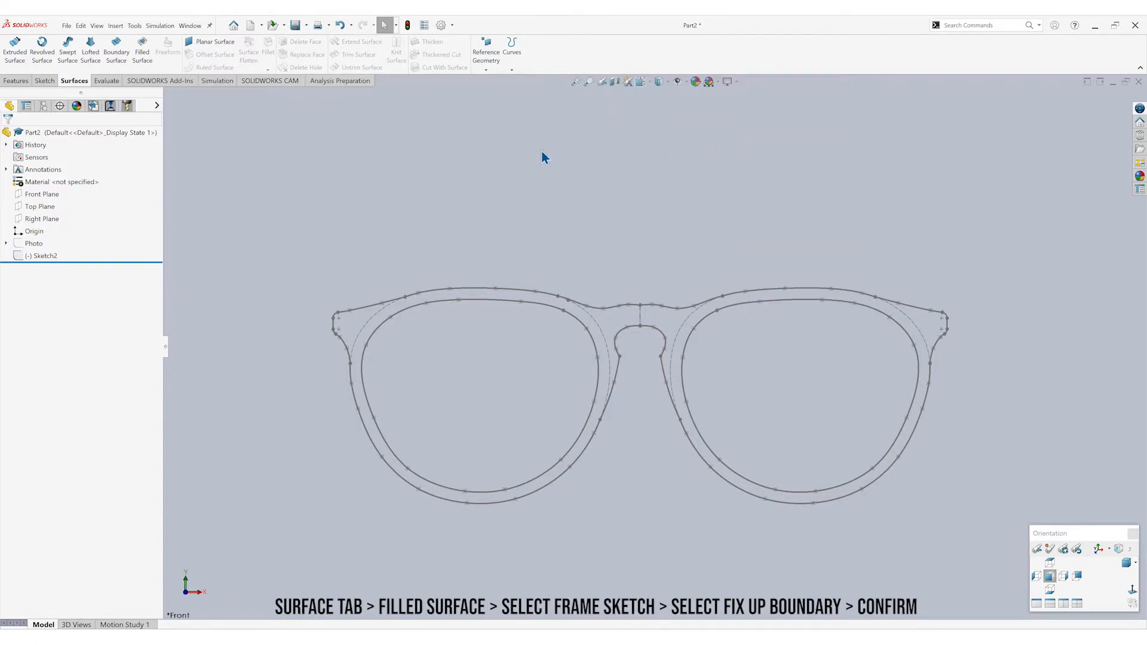
Create a Filled Surface from the frame sketch with Contact edge setting and Fix up boundary enabled.
click(149, 62)
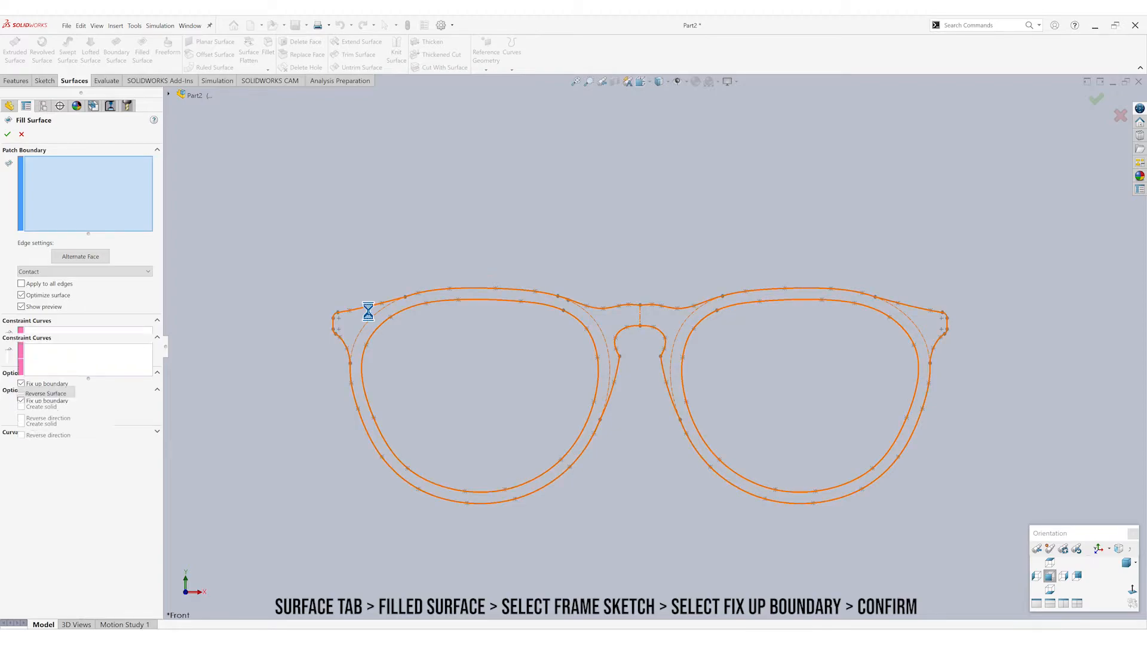
click(365, 315)
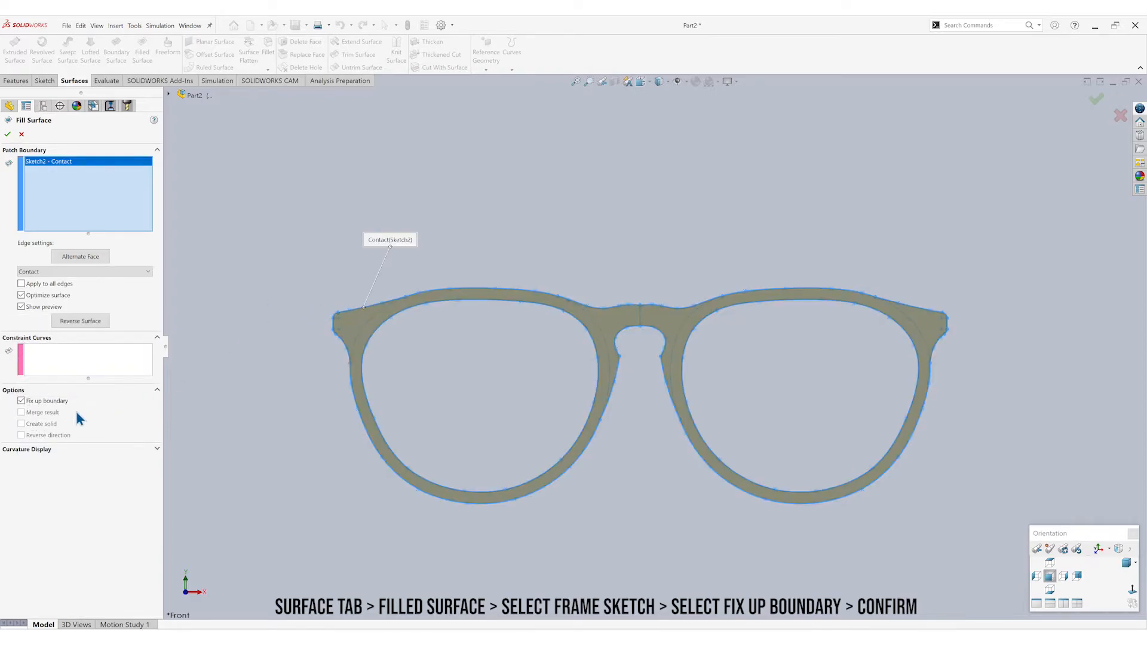
click(47, 403)
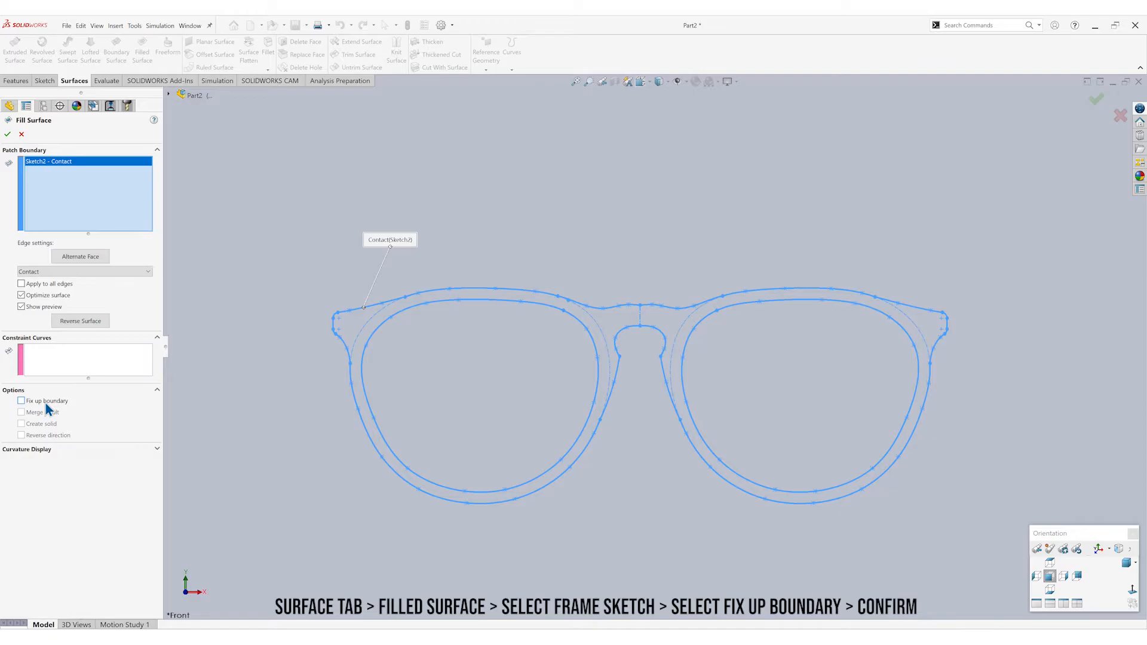
click(48, 408)
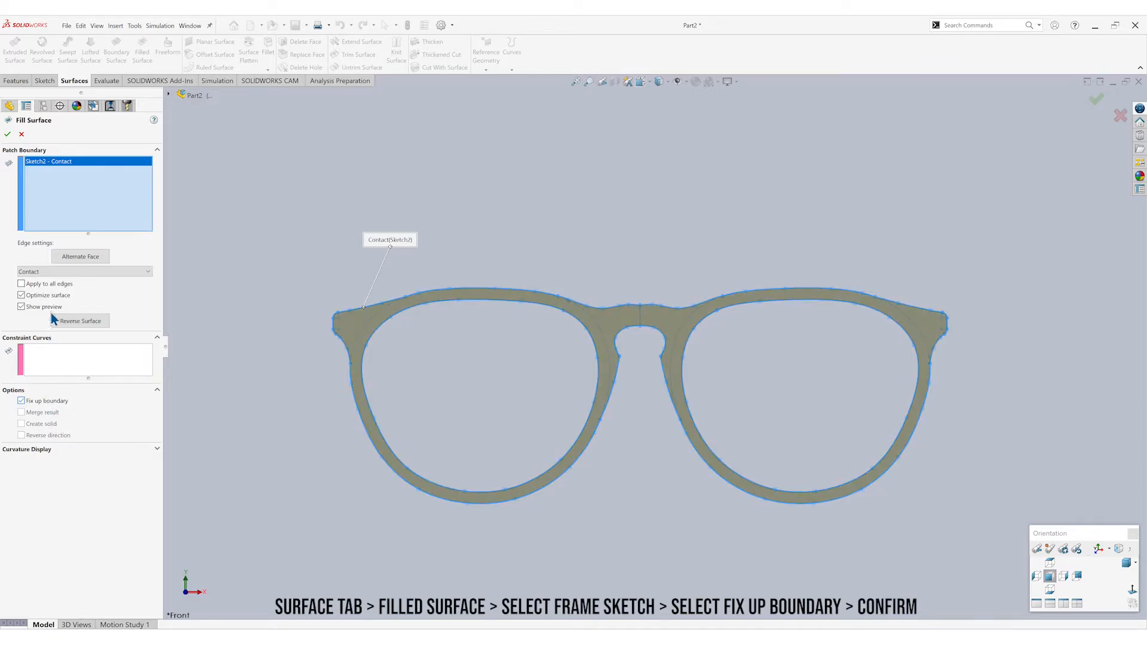
click(8, 135)
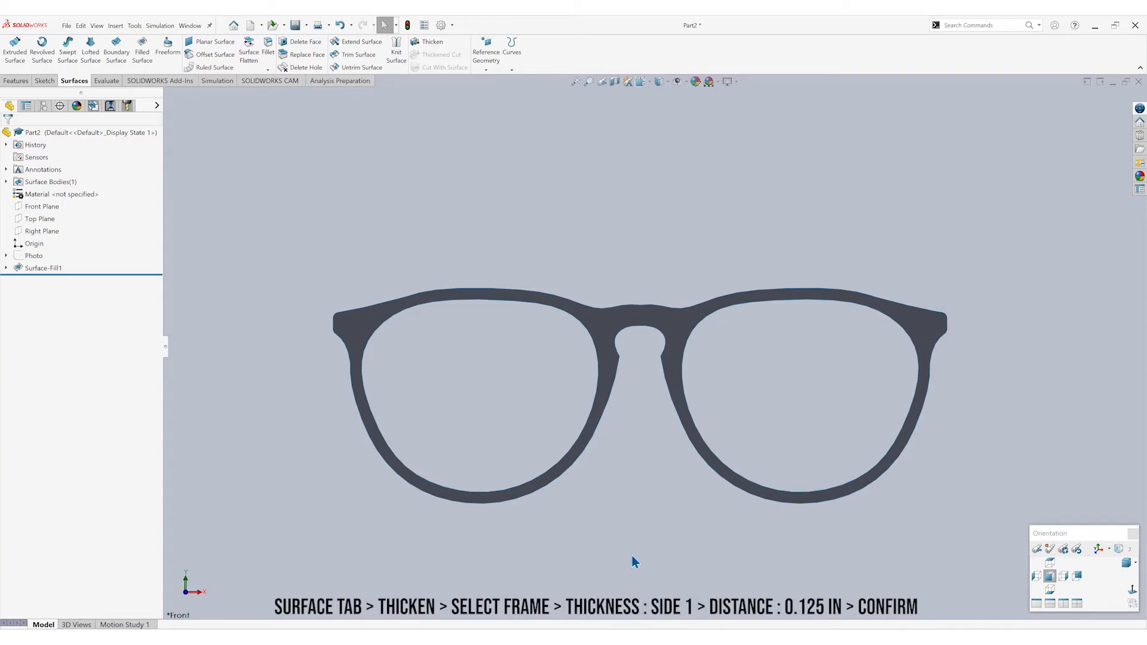
Thicken the filled frame surface by 0.125 in using thickness Side 1.
click(1064, 428)
click(74, 81)
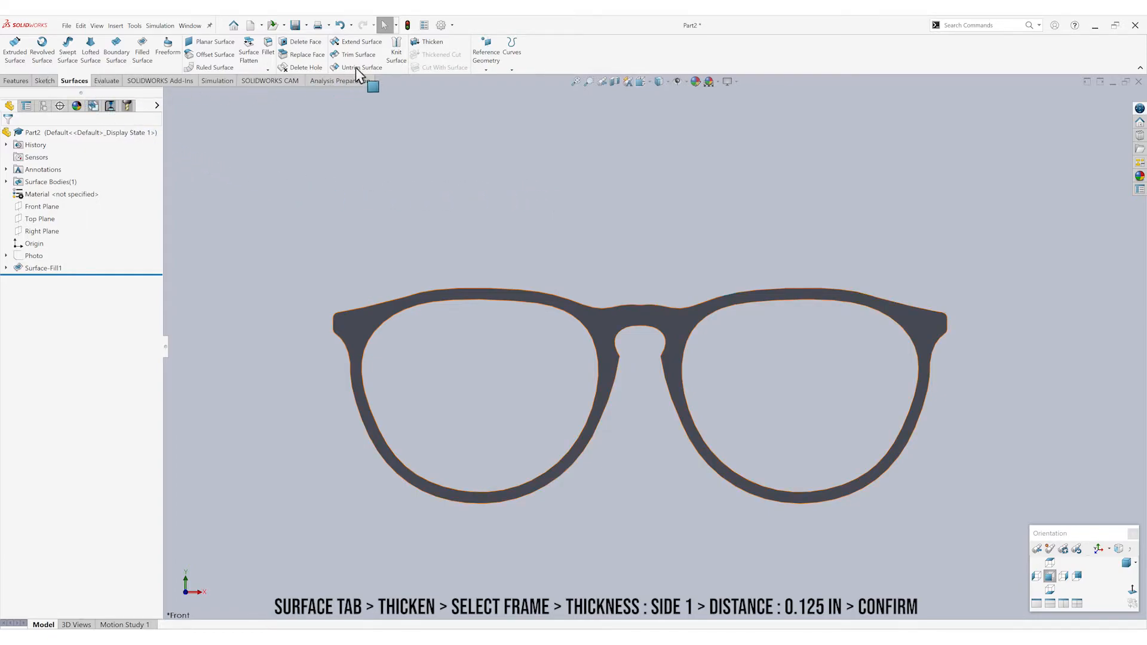
click(430, 44)
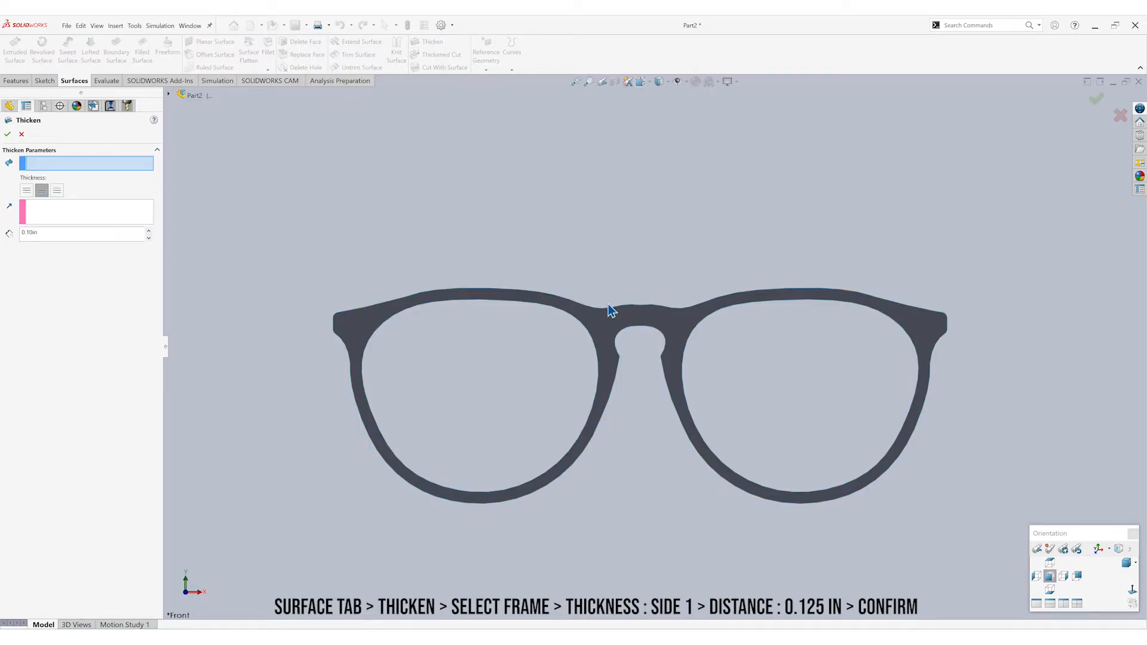
click(606, 327)
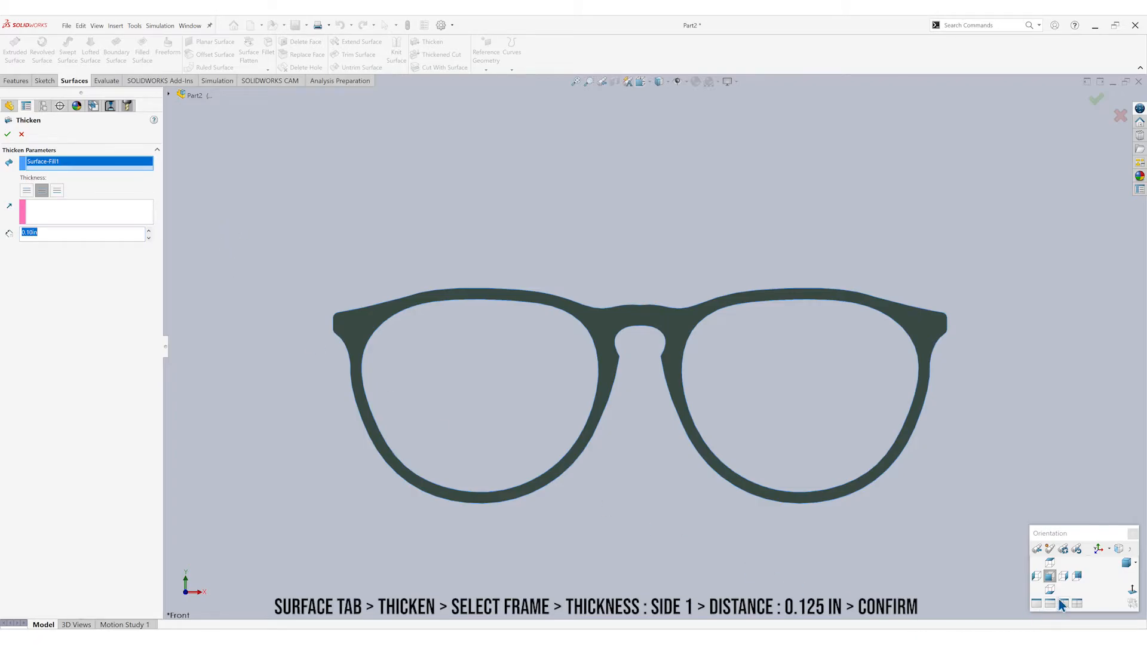
click(1064, 577)
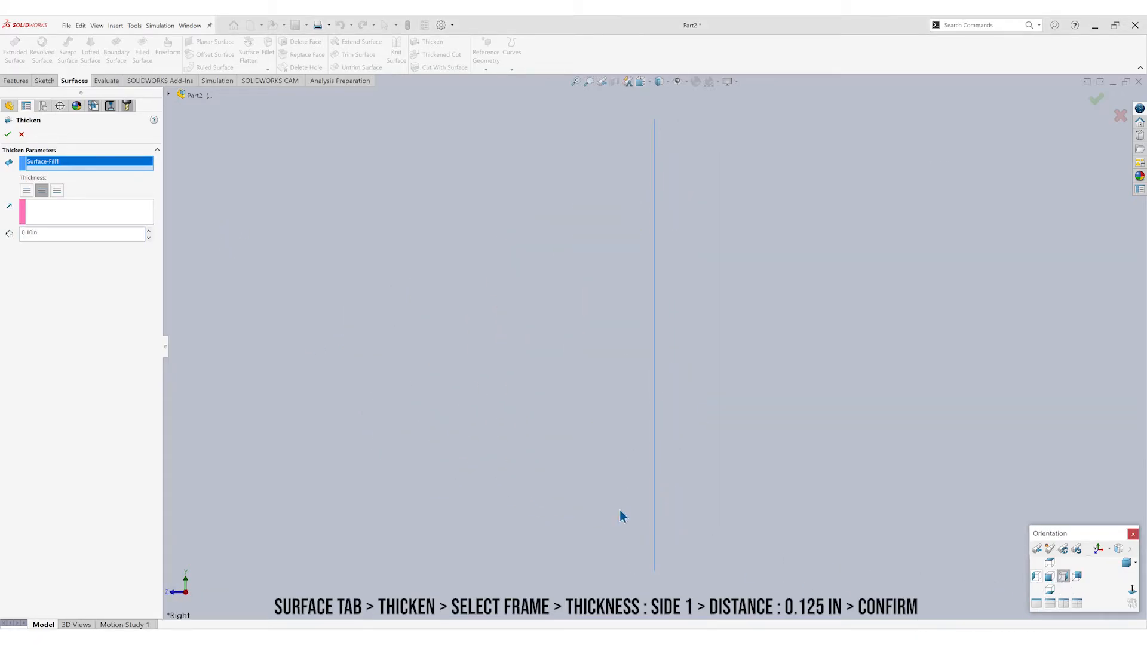
middle_drag(436, 405, 397, 418)
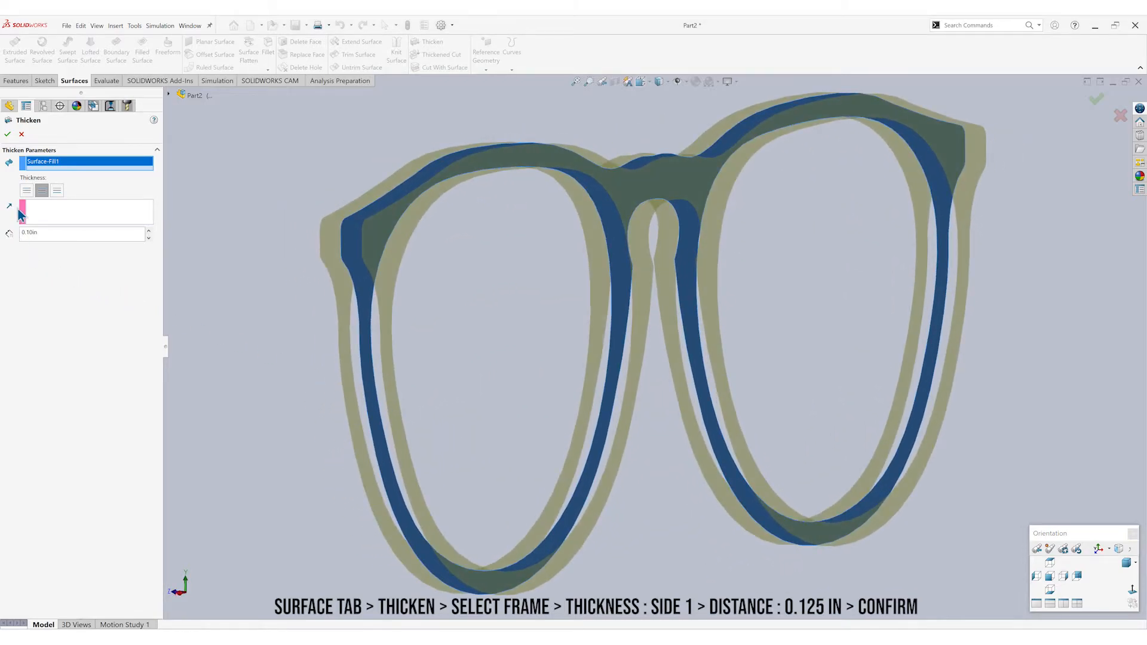
click(26, 190)
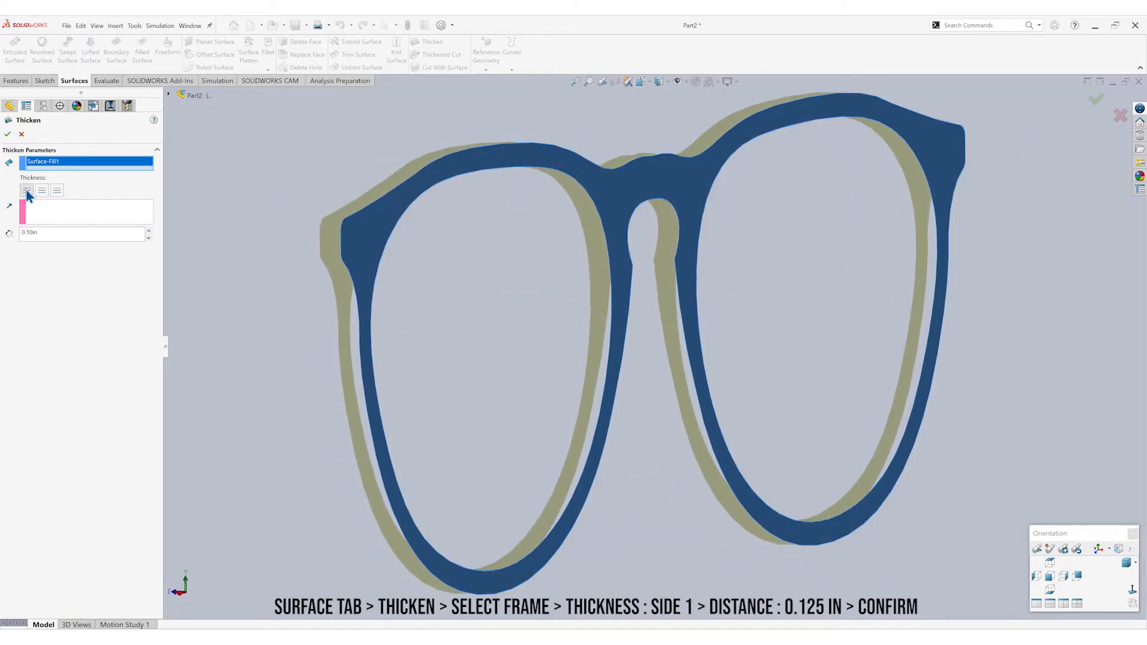
double_click(45, 239)
key(Return)
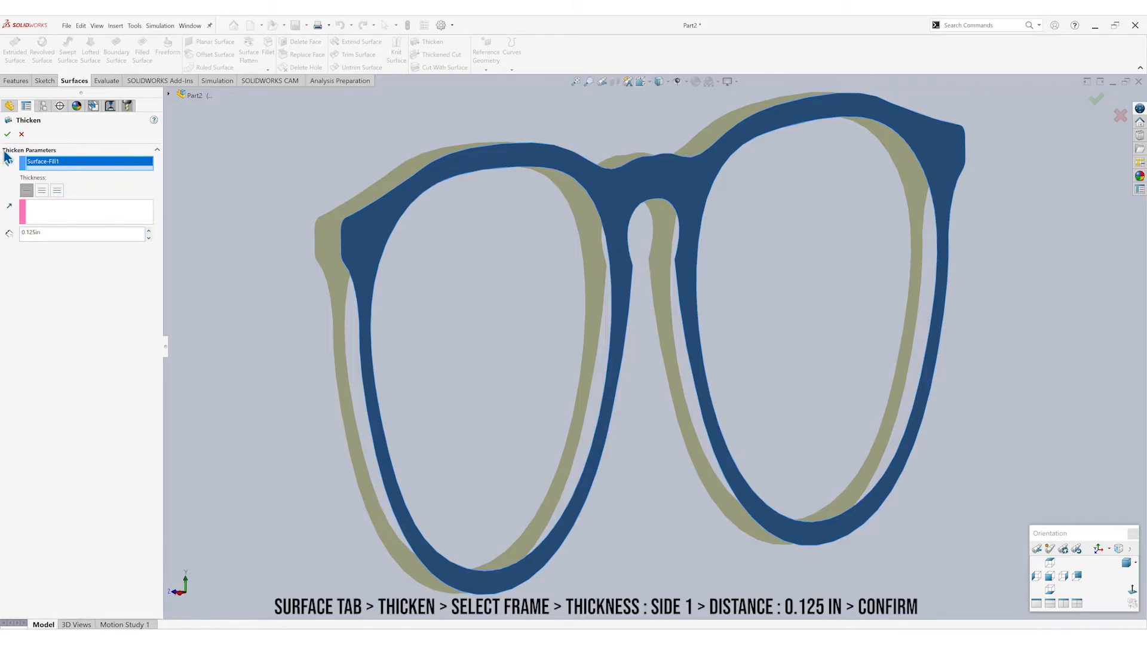
click(7, 134)
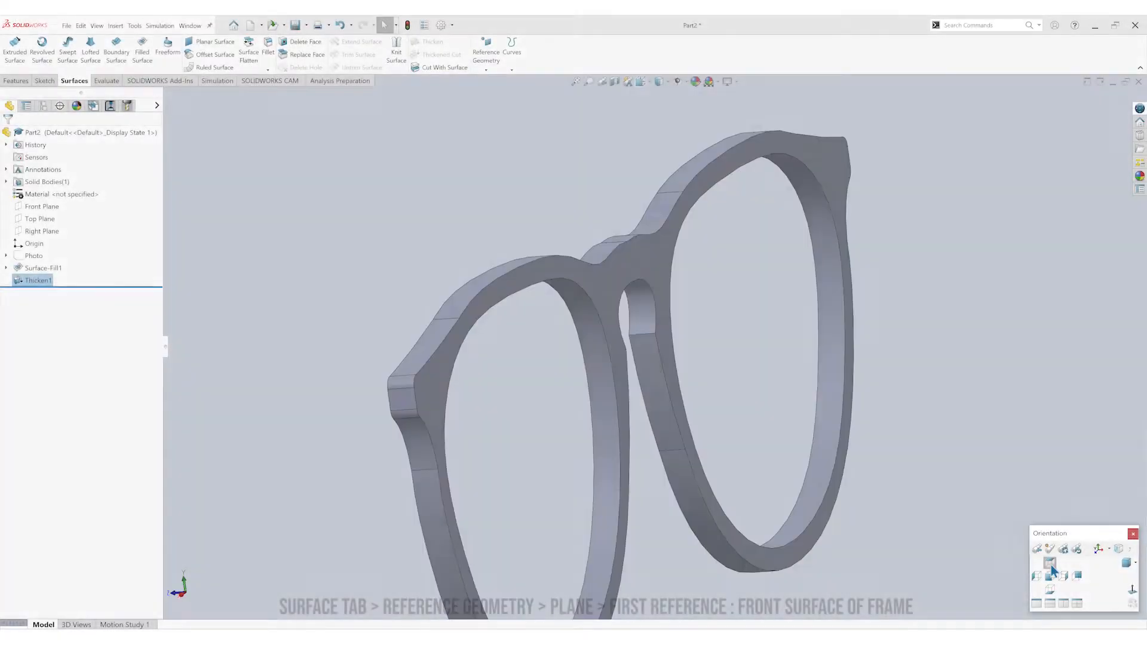
Create a reference plane offset 0.0625 in from the frame's front face, with the offset flipped into the frame thickness.
click(1050, 577)
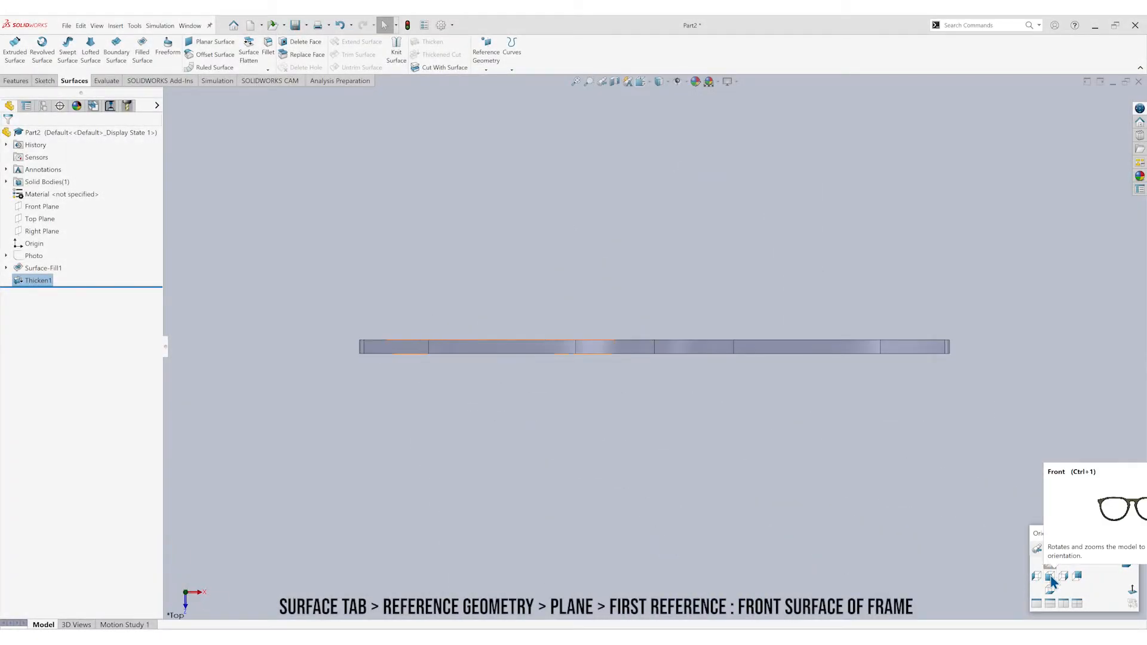
click(755, 520)
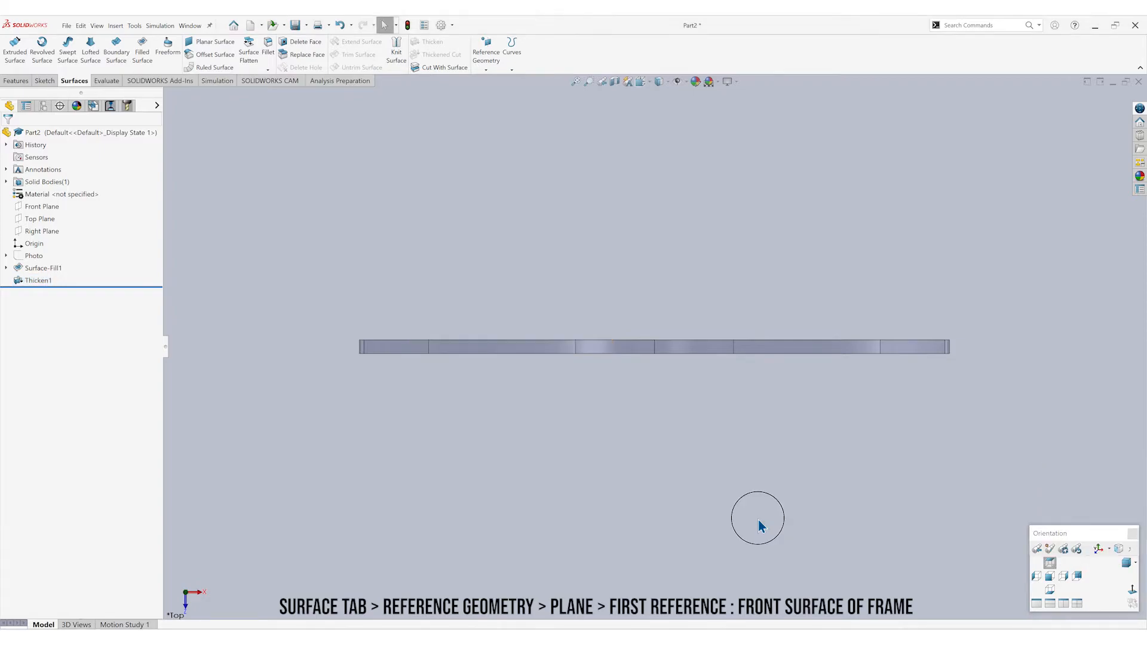
middle_drag(757, 525, 706, 474)
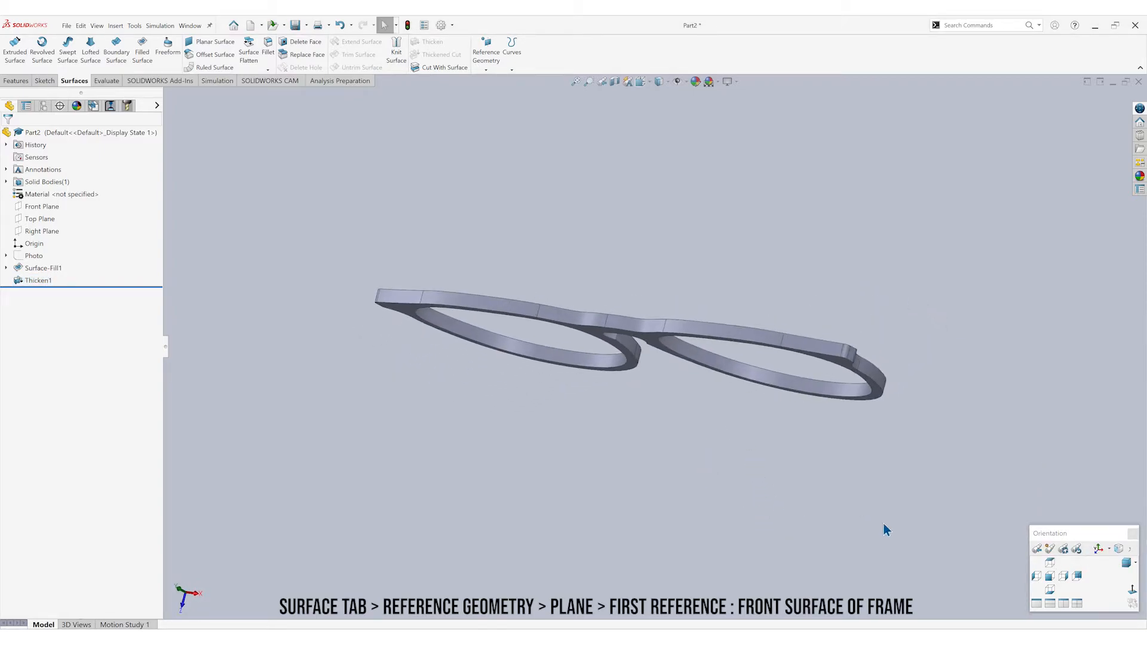
click(1049, 565)
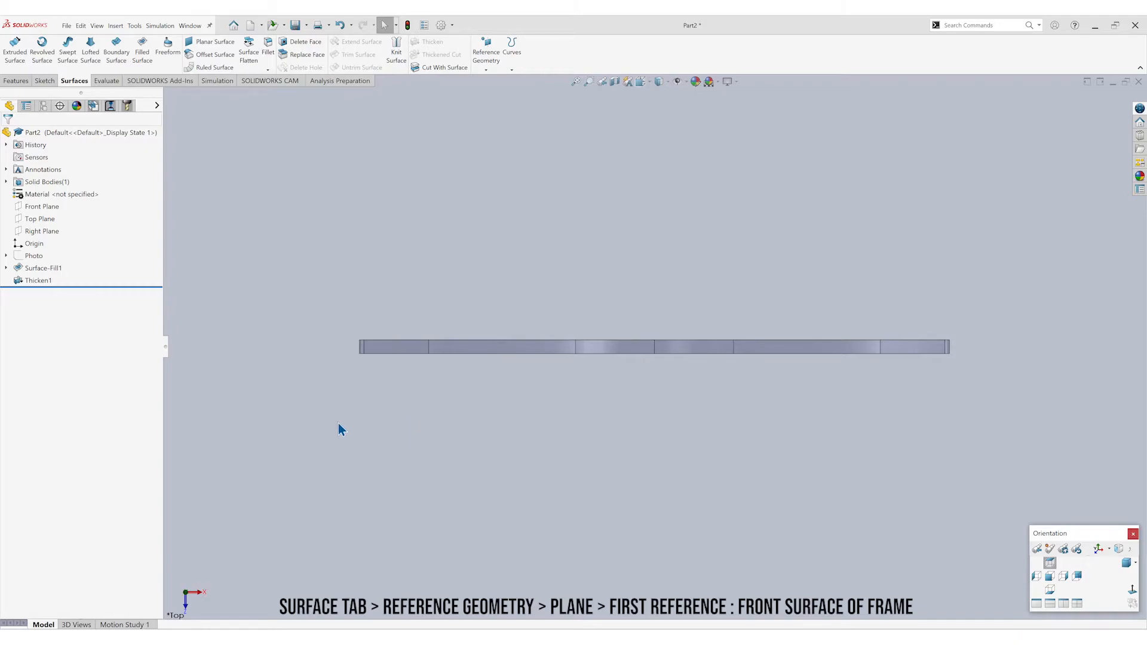
click(487, 70)
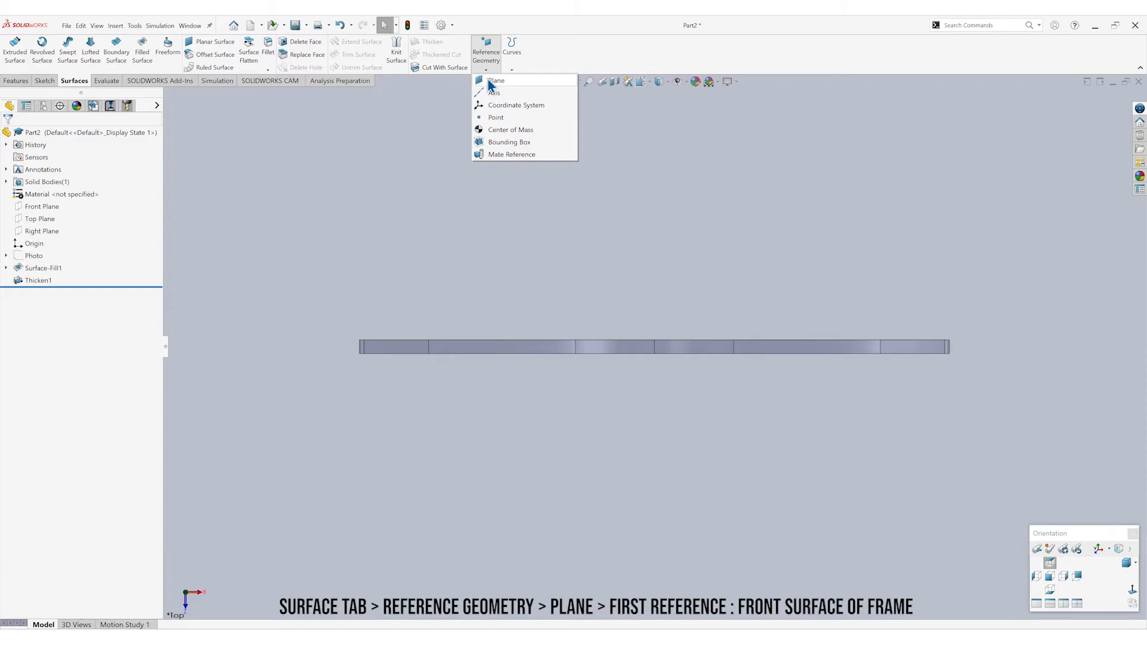
click(490, 82)
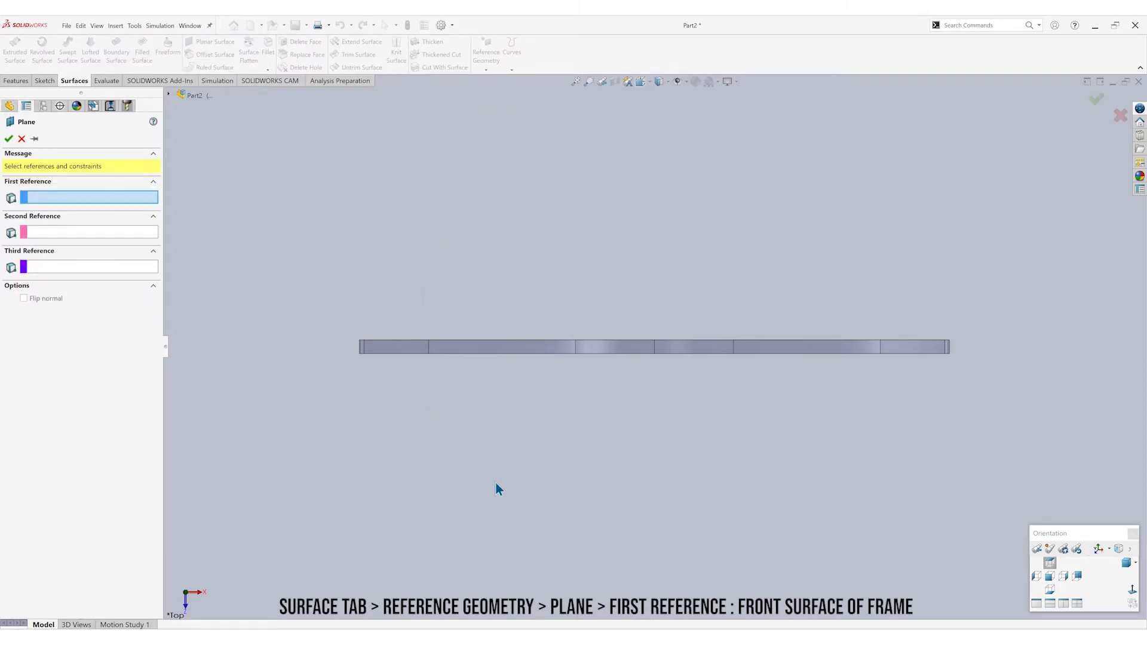
middle_drag(497, 483, 507, 381)
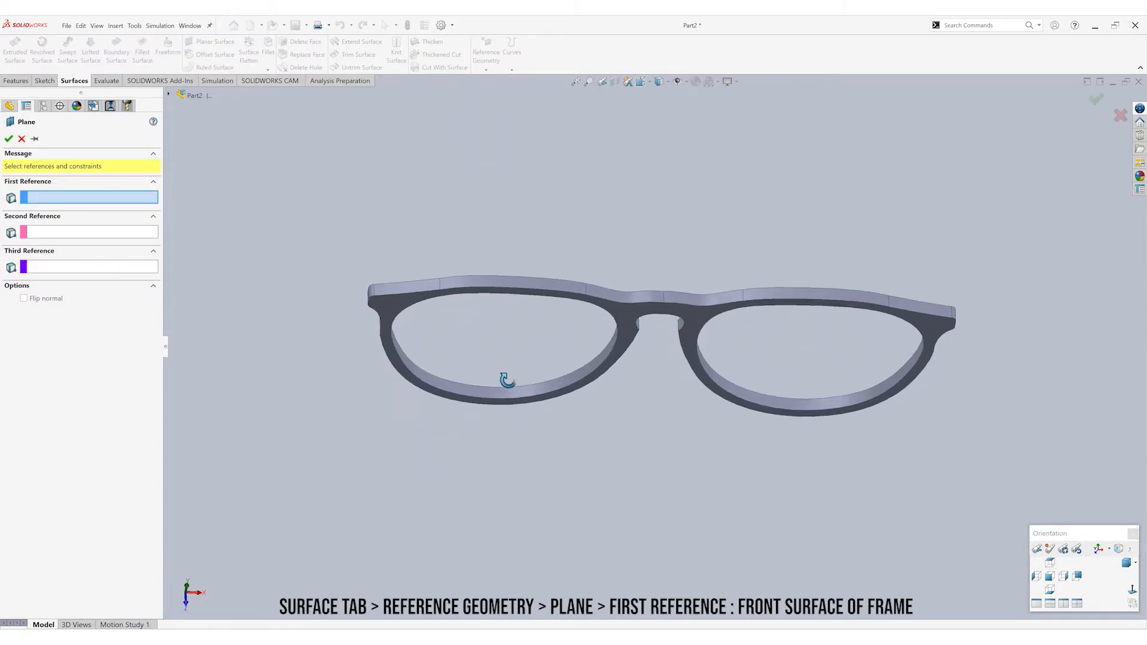
click(393, 305)
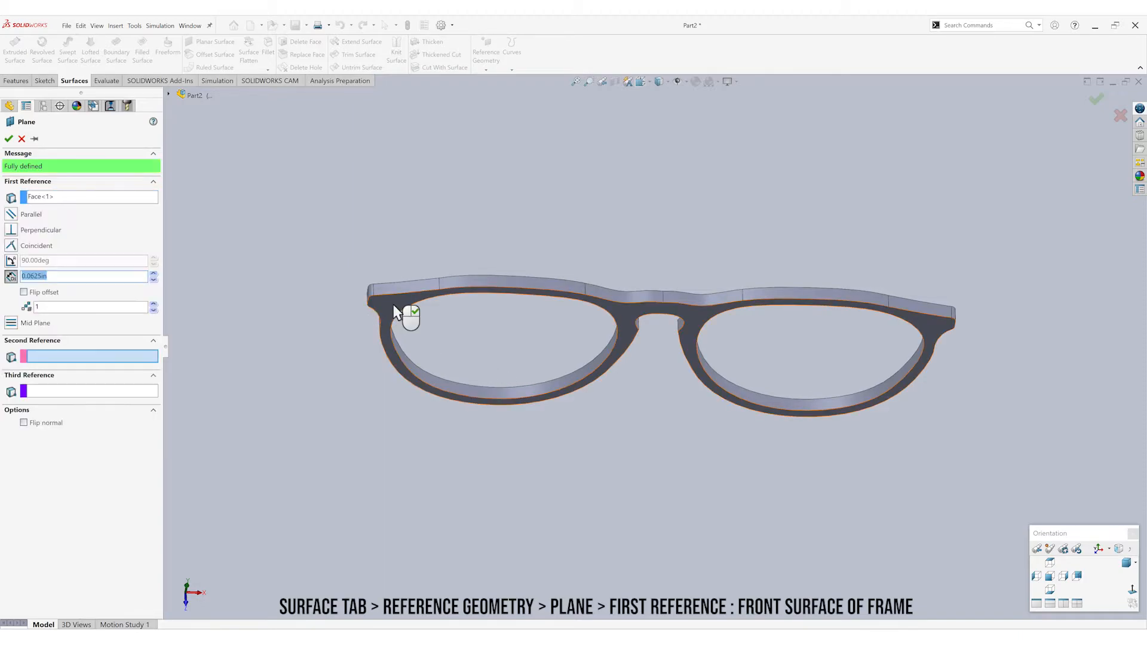
click(1050, 574)
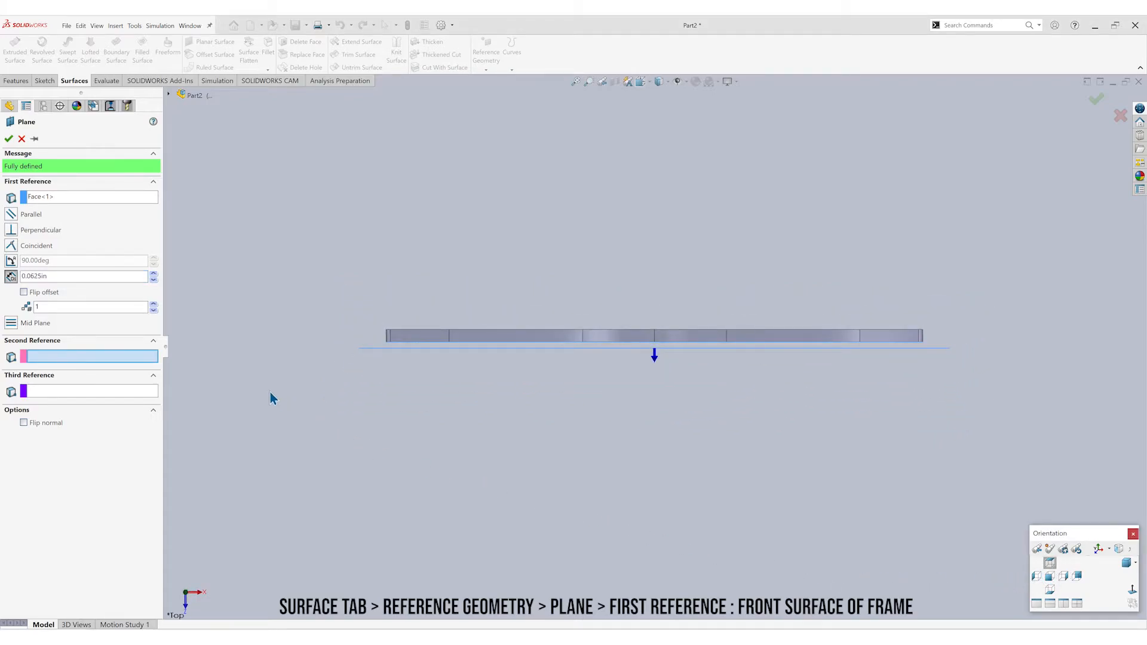
click(50, 293)
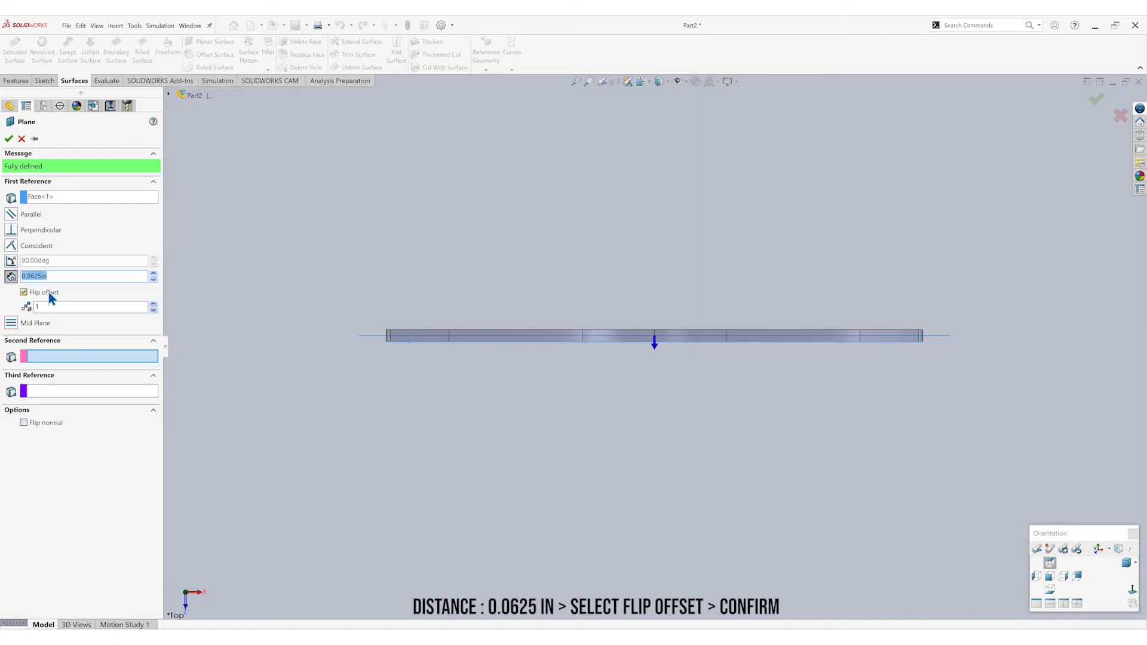
click(69, 279)
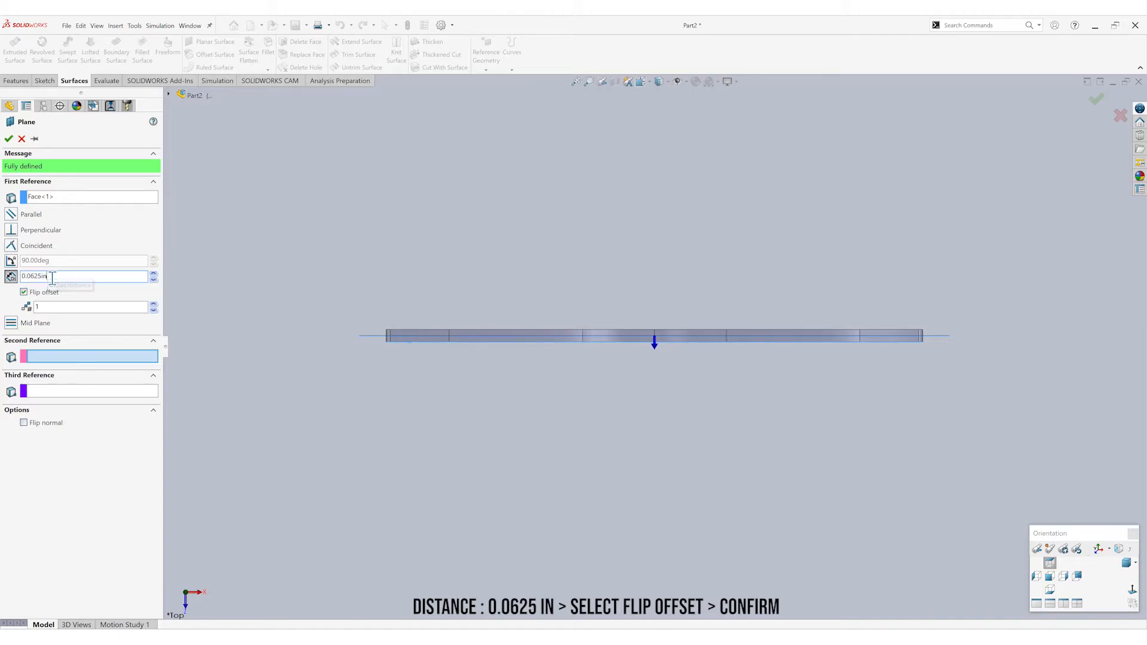
click(9, 139)
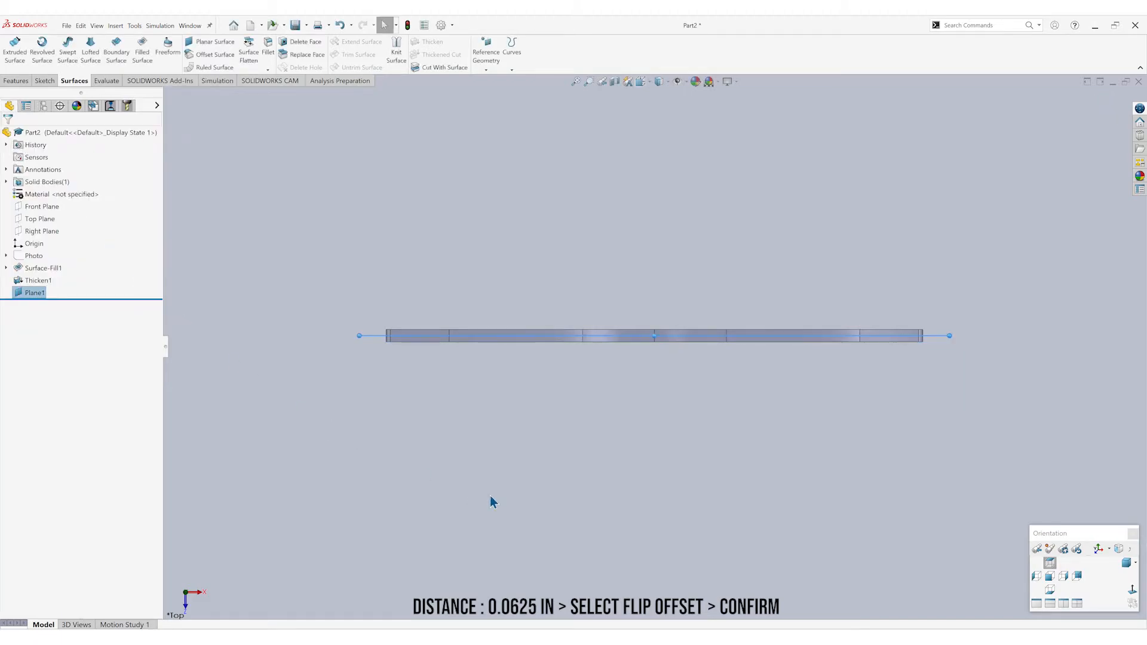
Sketch on Plane1 by converting the inner contour of the lens opening on the +X side of the frame, and exit the sketch.
click(520, 505)
middle_drag(525, 514, 460, 310)
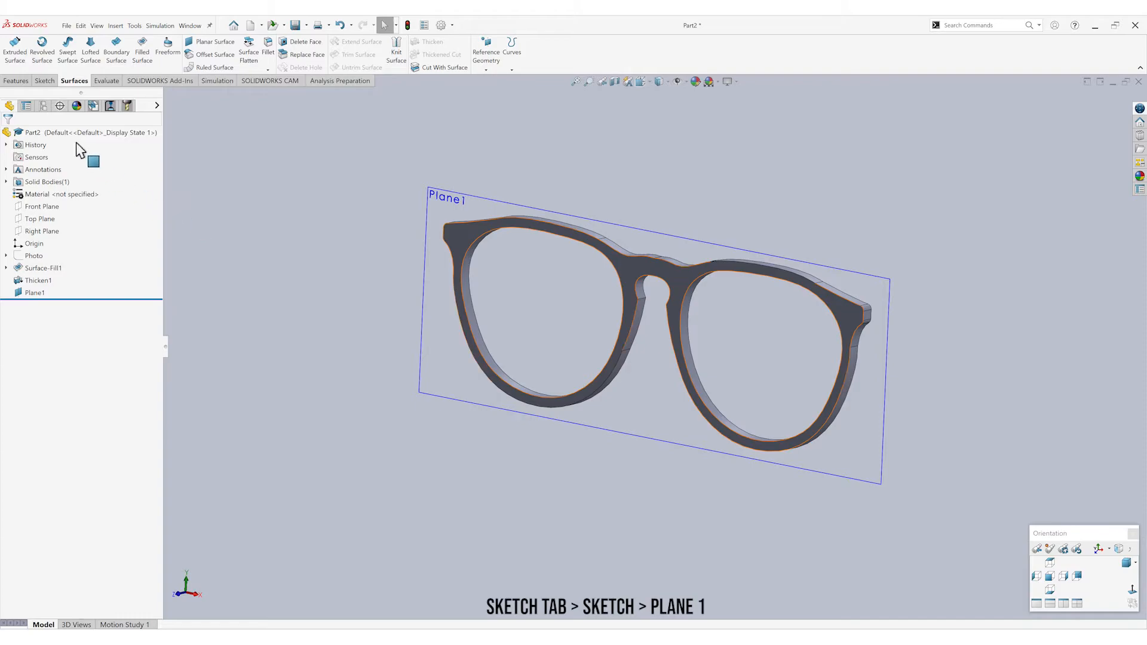
click(46, 82)
click(11, 48)
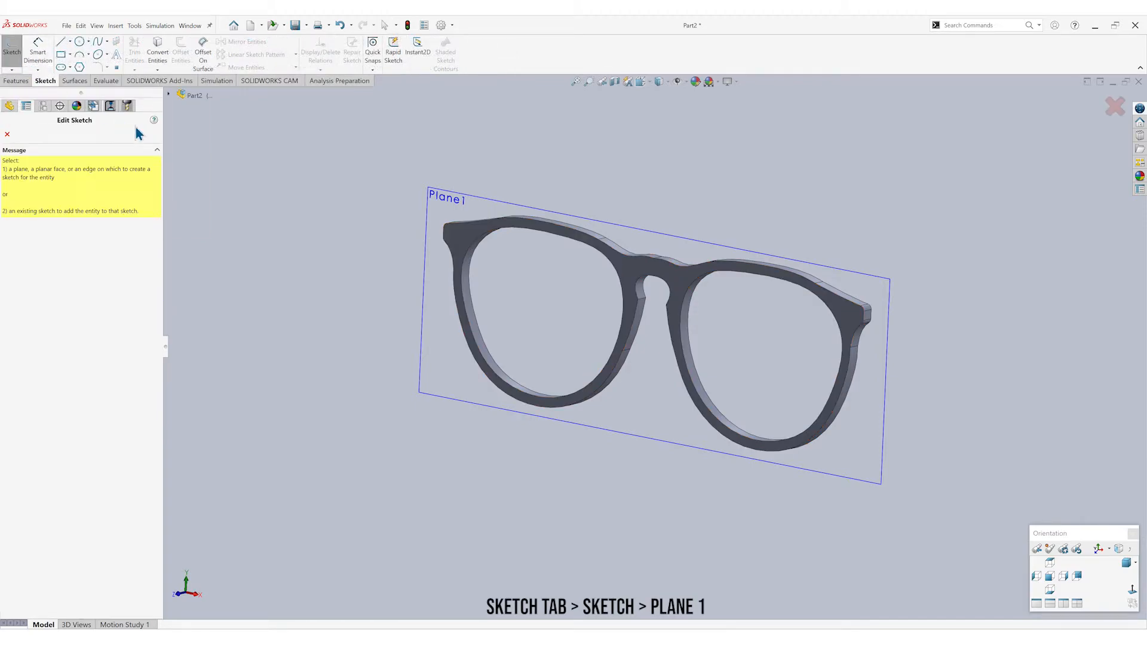
click(449, 205)
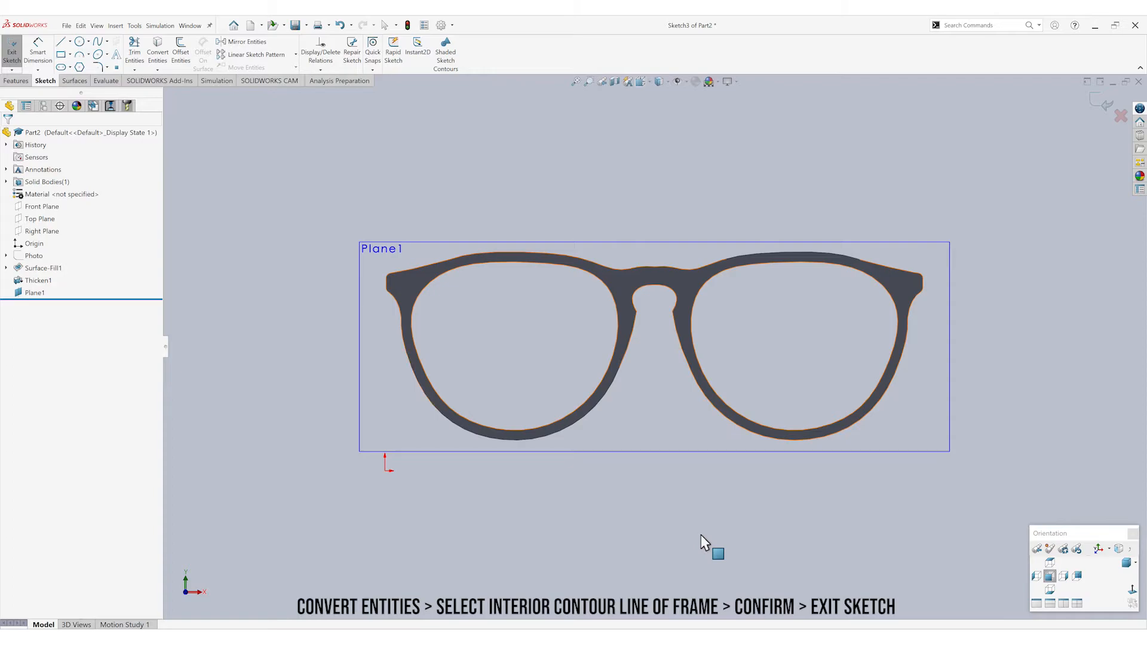
click(159, 51)
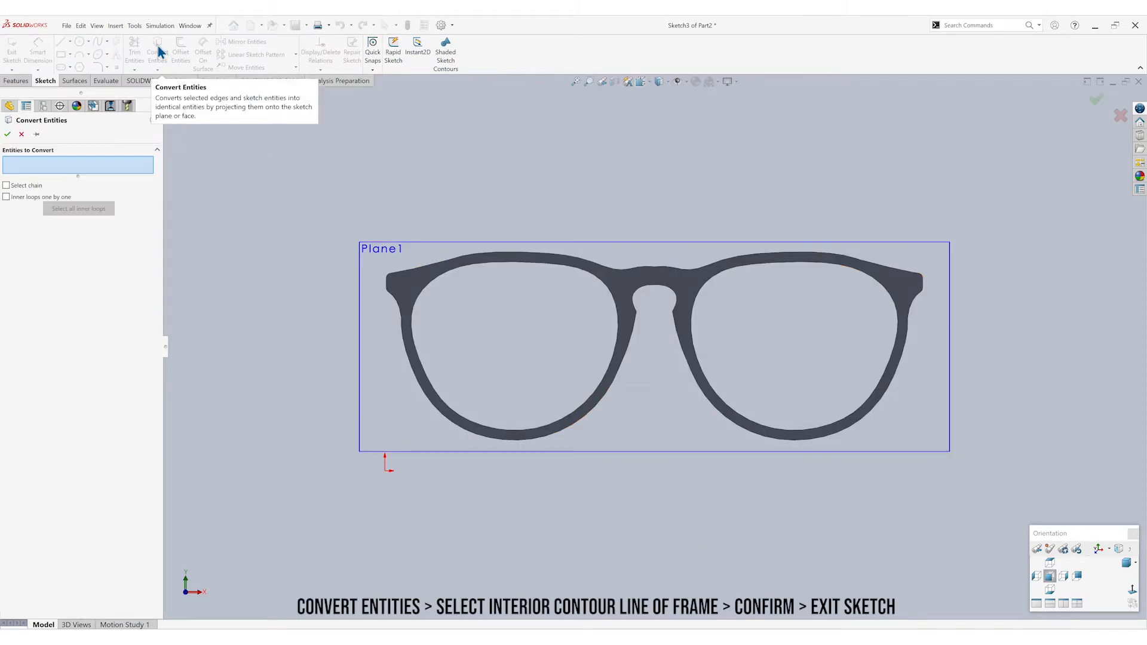
click(780, 263)
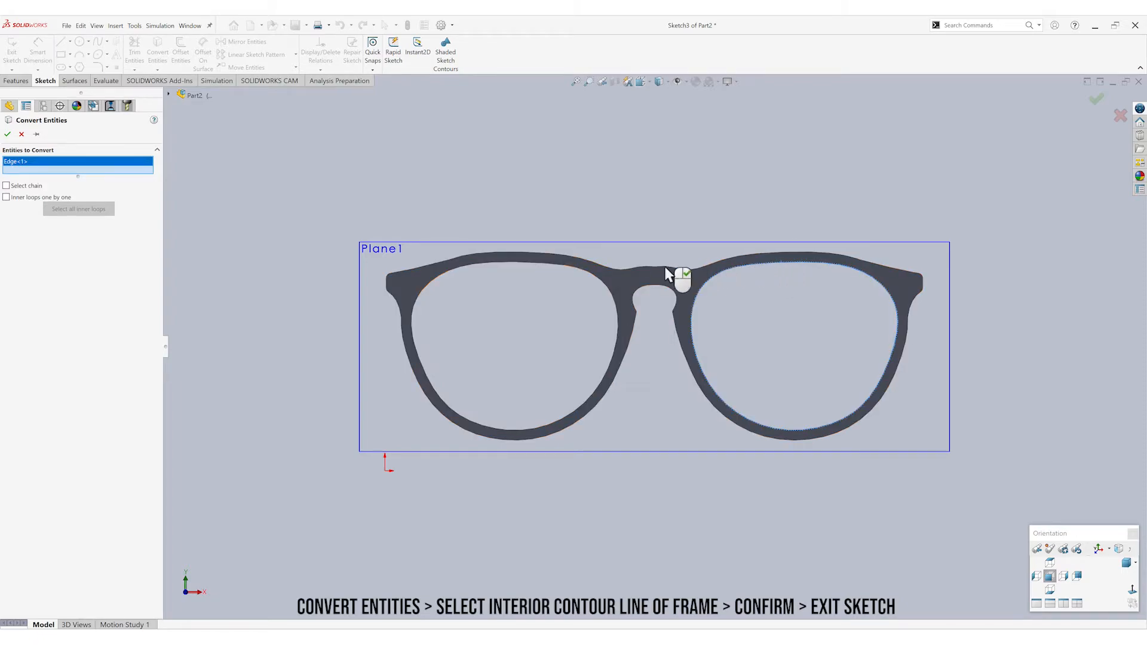
click(8, 135)
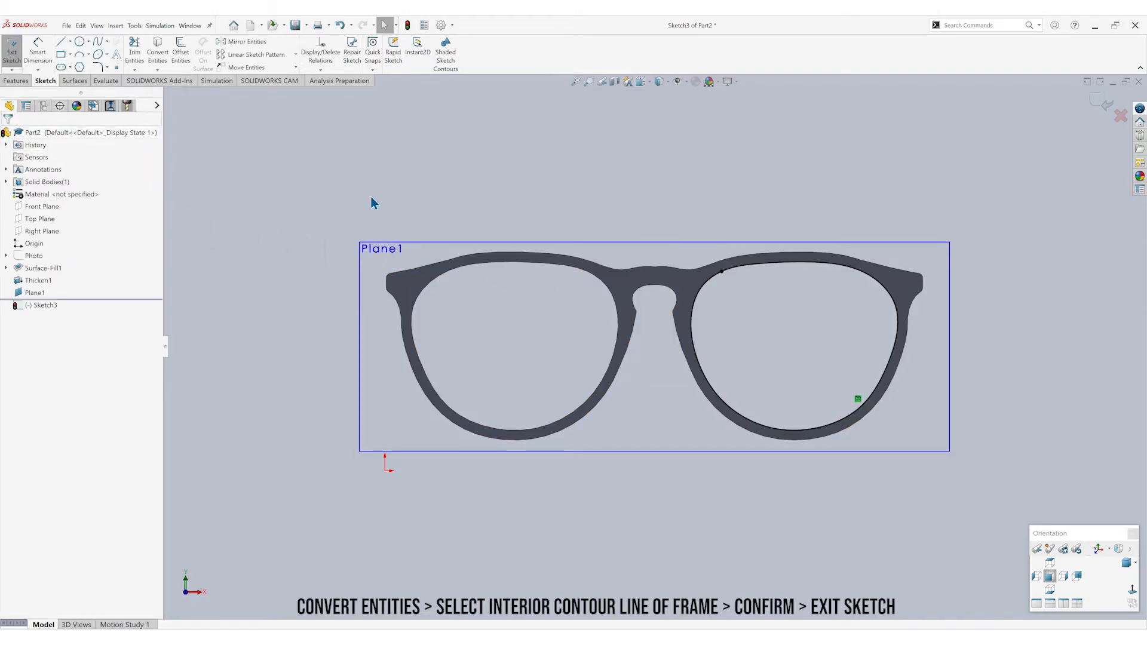
click(1102, 103)
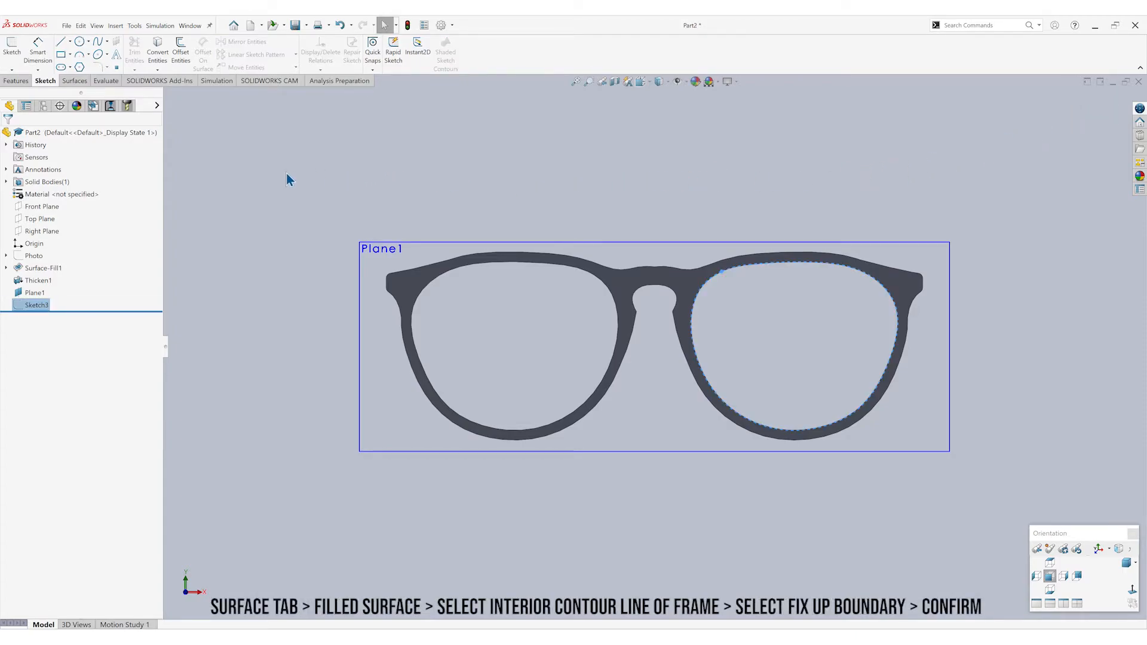
Create a Filled Surface from the lens contour sketch with Contact edge setting and Fix up boundary enabled.
click(81, 79)
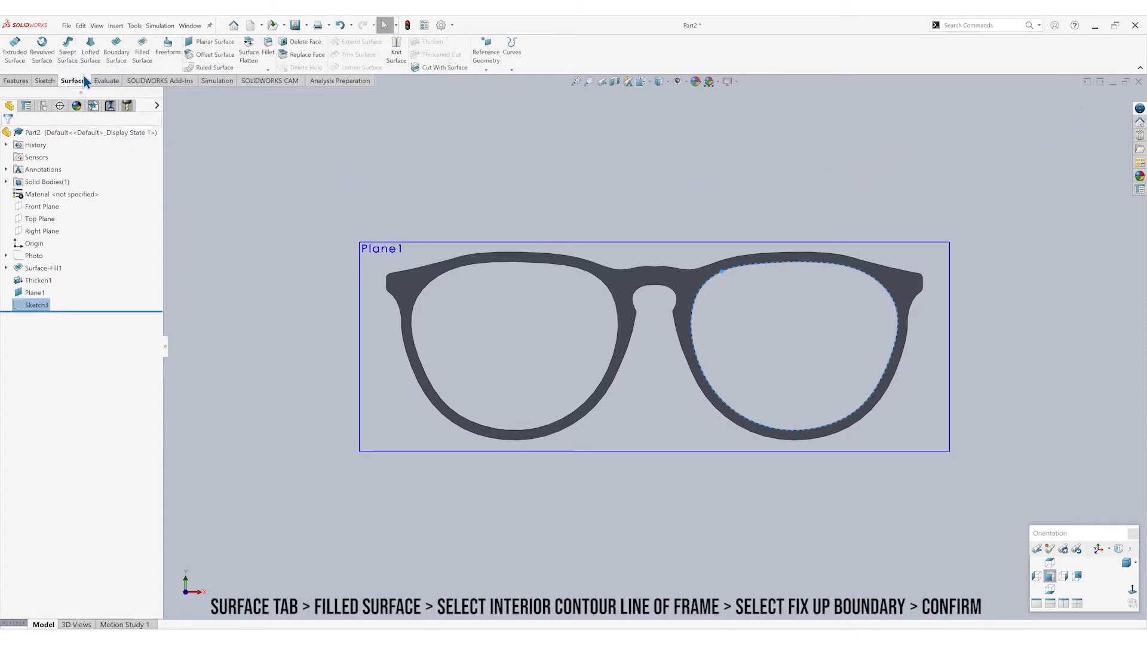
click(145, 54)
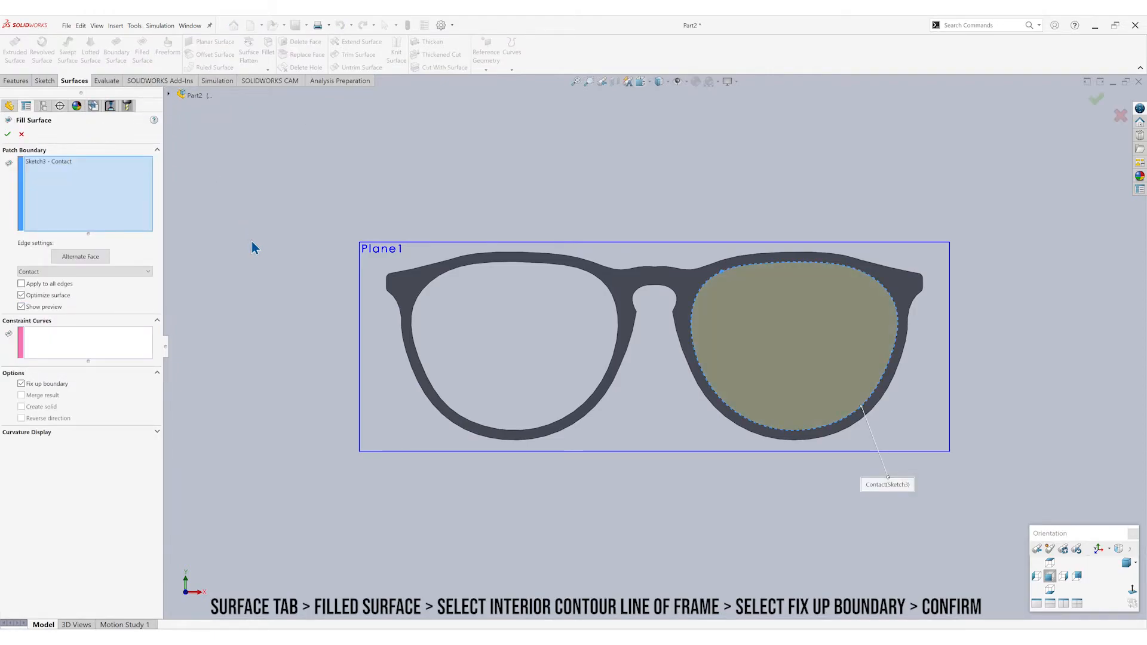
click(7, 135)
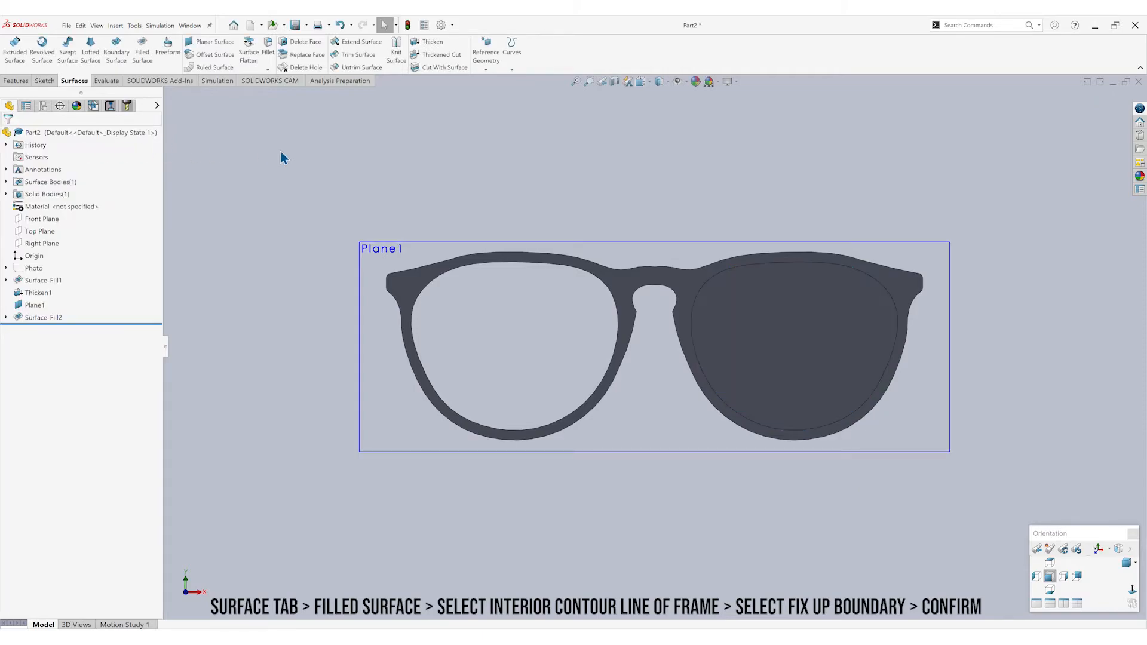
Thicken the filled lens surface on both sides by 0.03125 in.
click(429, 41)
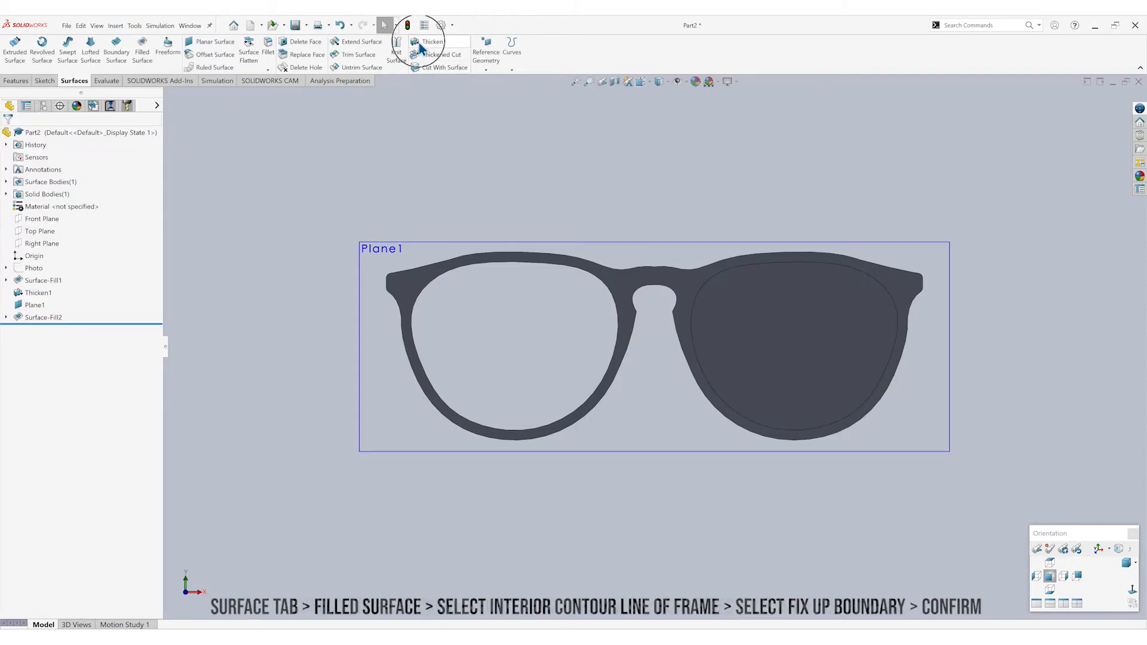
click(785, 336)
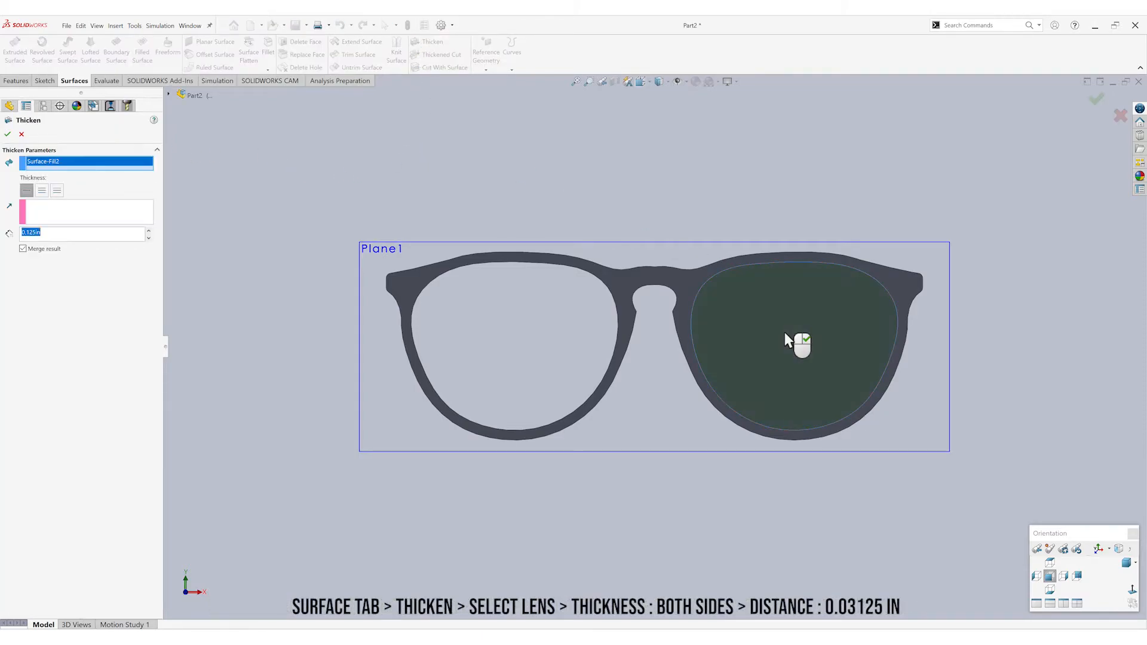
middle_drag(550, 189, 661, 243)
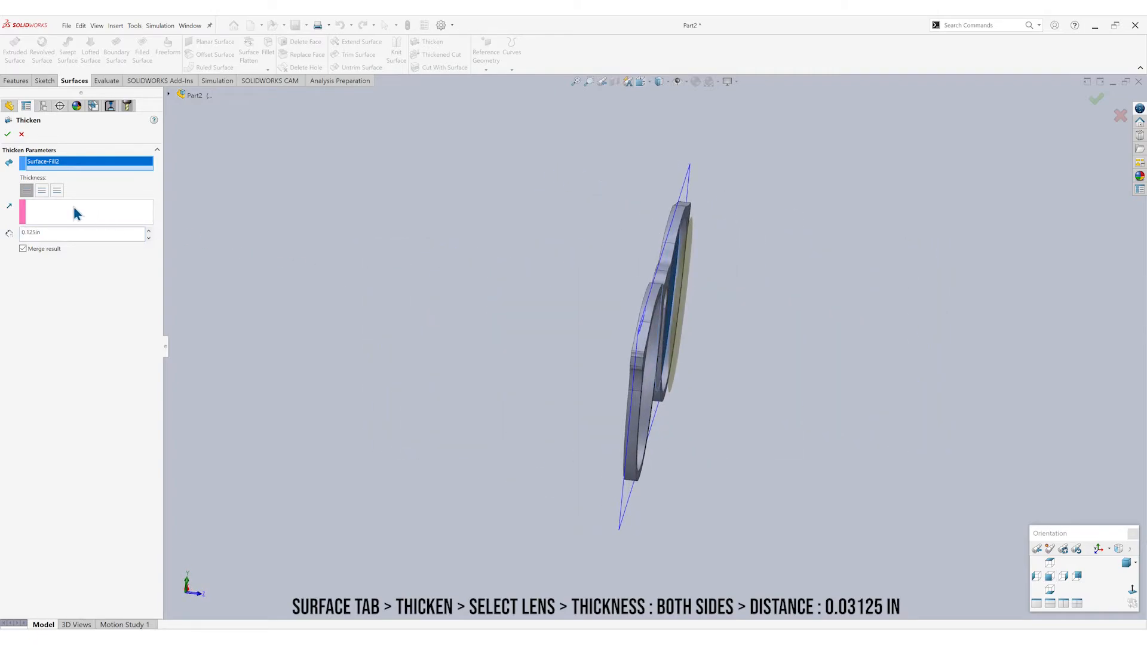
click(41, 191)
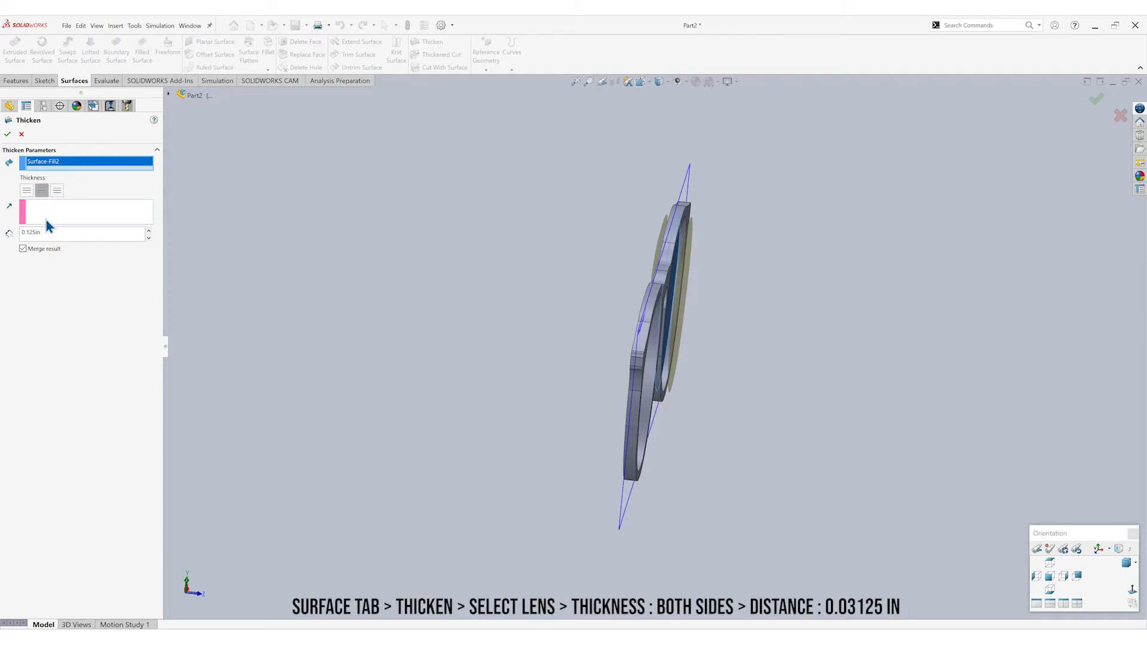
mouse_move(360, 273)
middle_down()
mouse_move(397, 266)
mouse_move(357, 274)
middle_up()
click(95, 236)
key(BackSpace)
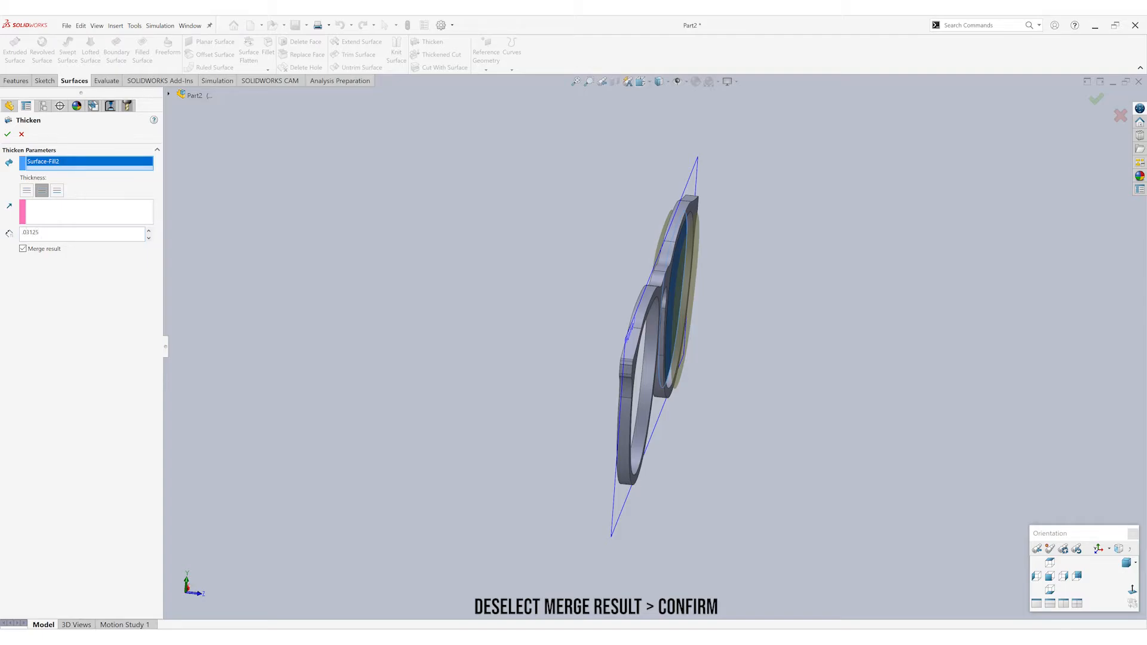
click(7, 134)
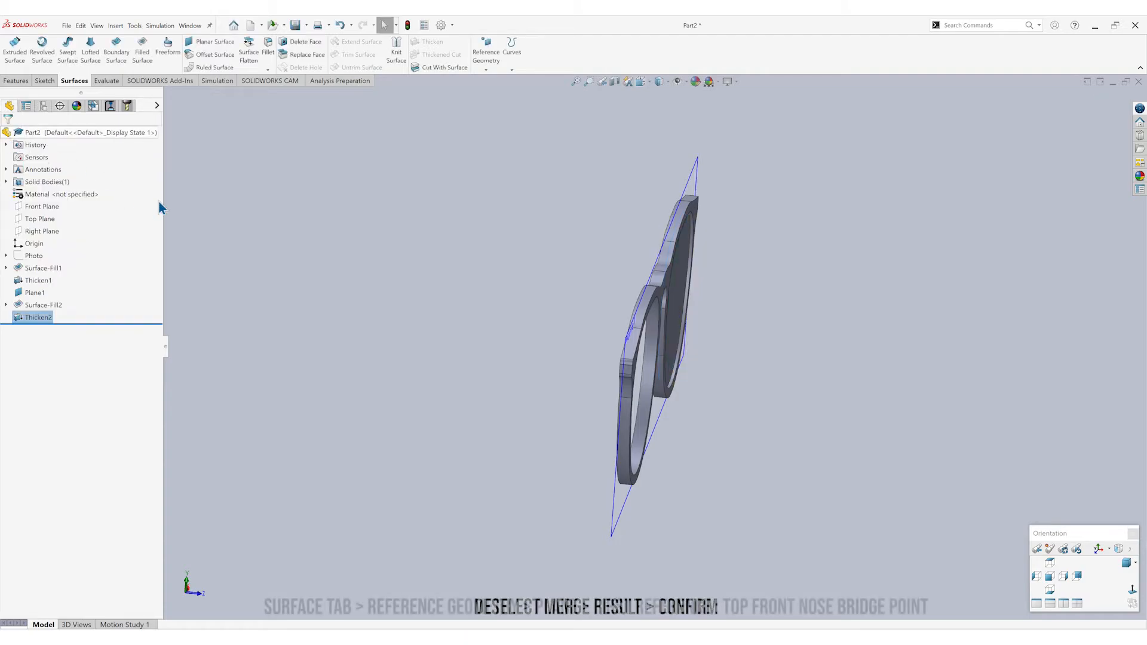
Create a reference plane through three nose bridge vertices: upper front, upper back and lower front.
middle_drag(436, 404, 508, 462)
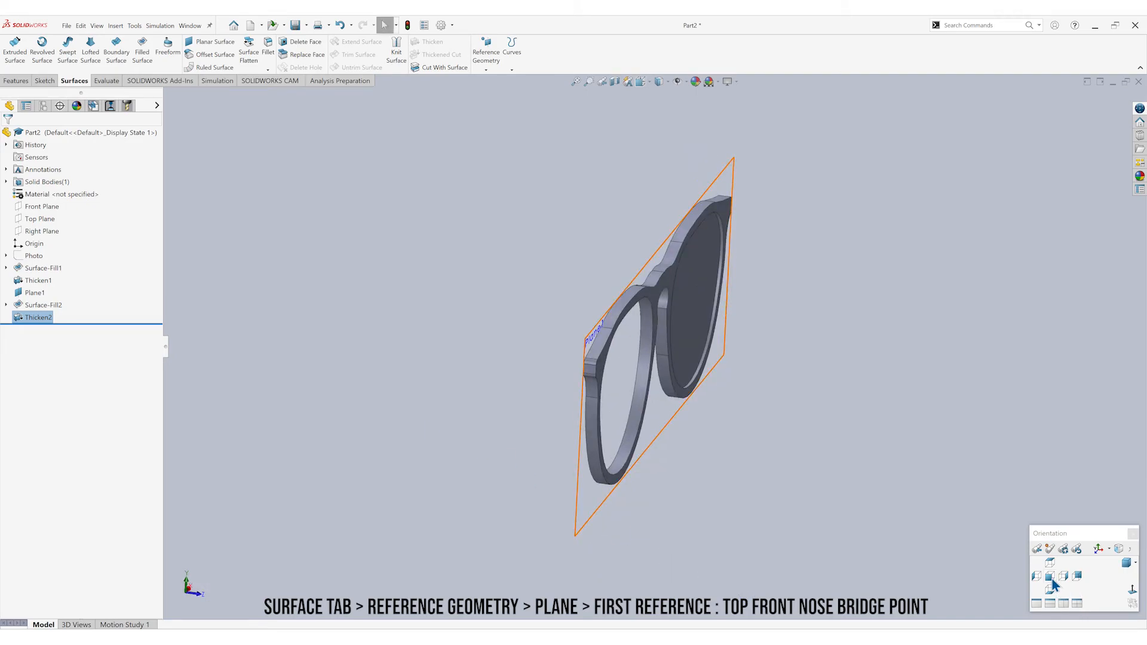
click(1050, 577)
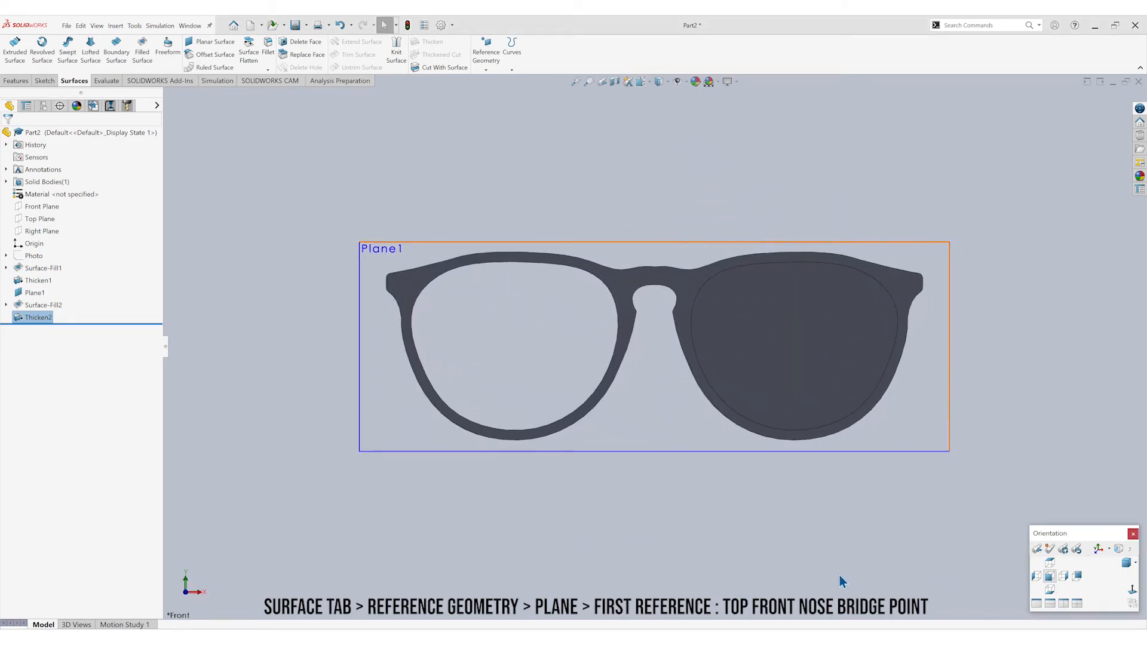
click(637, 529)
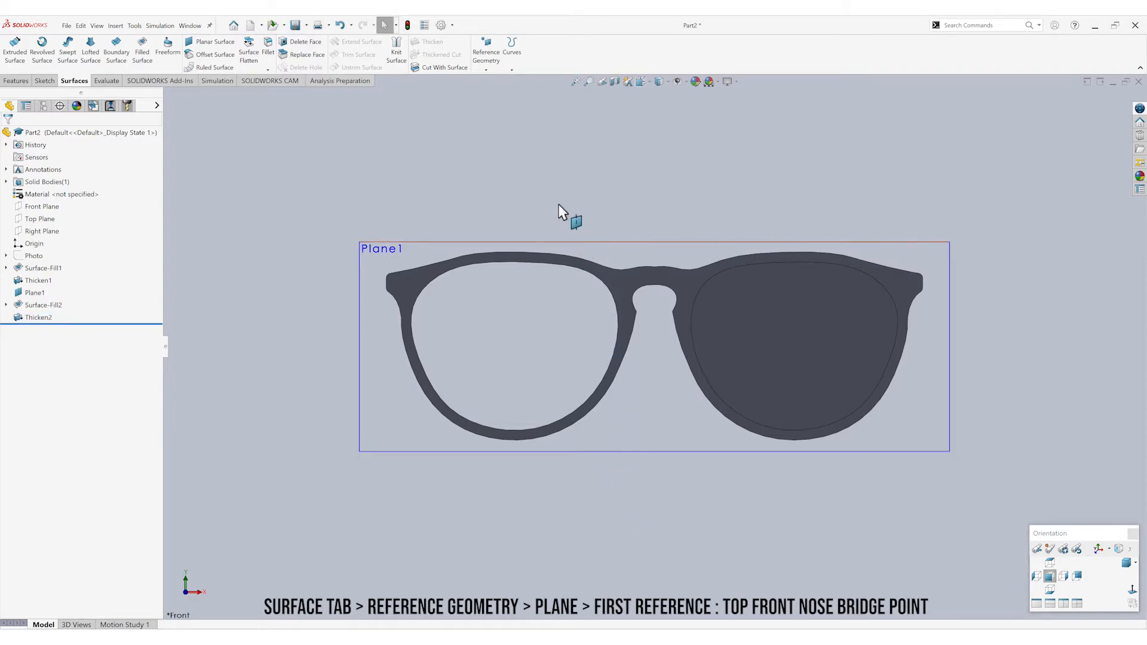
click(482, 70)
click(490, 82)
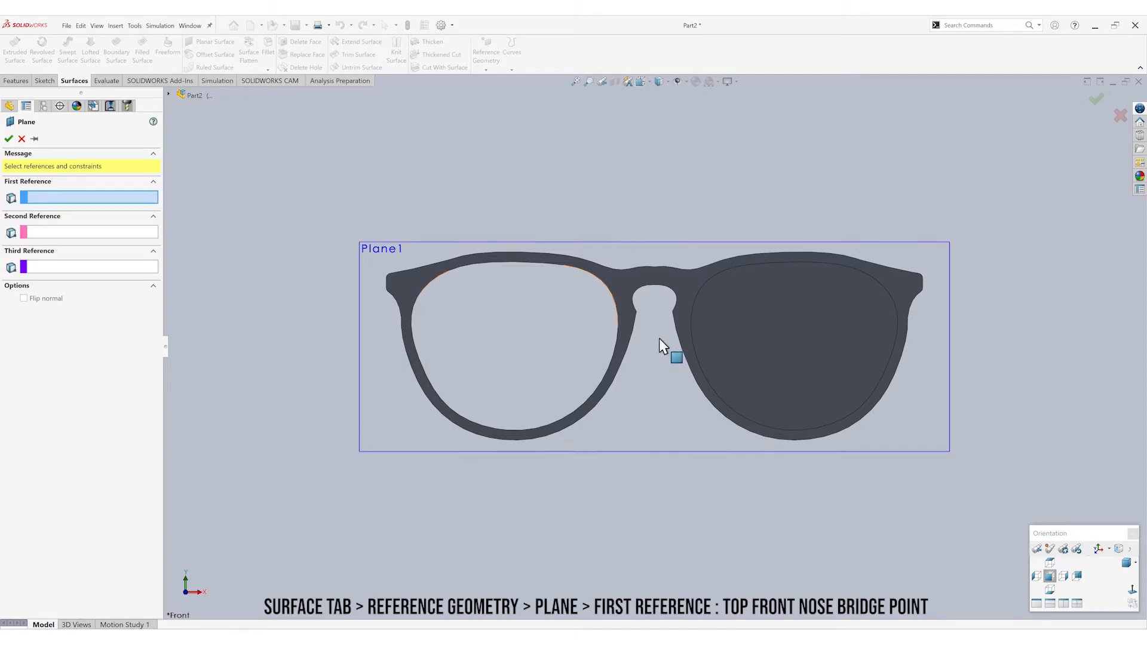
middle_drag(658, 338, 657, 374)
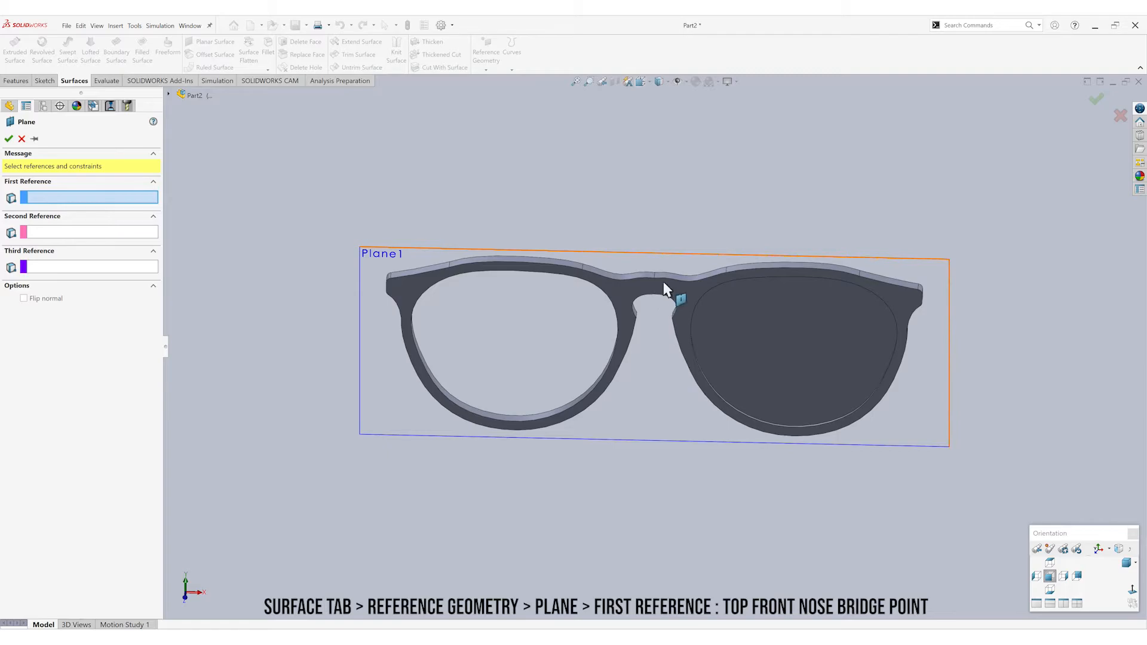
scroll(660, 282, down, 3)
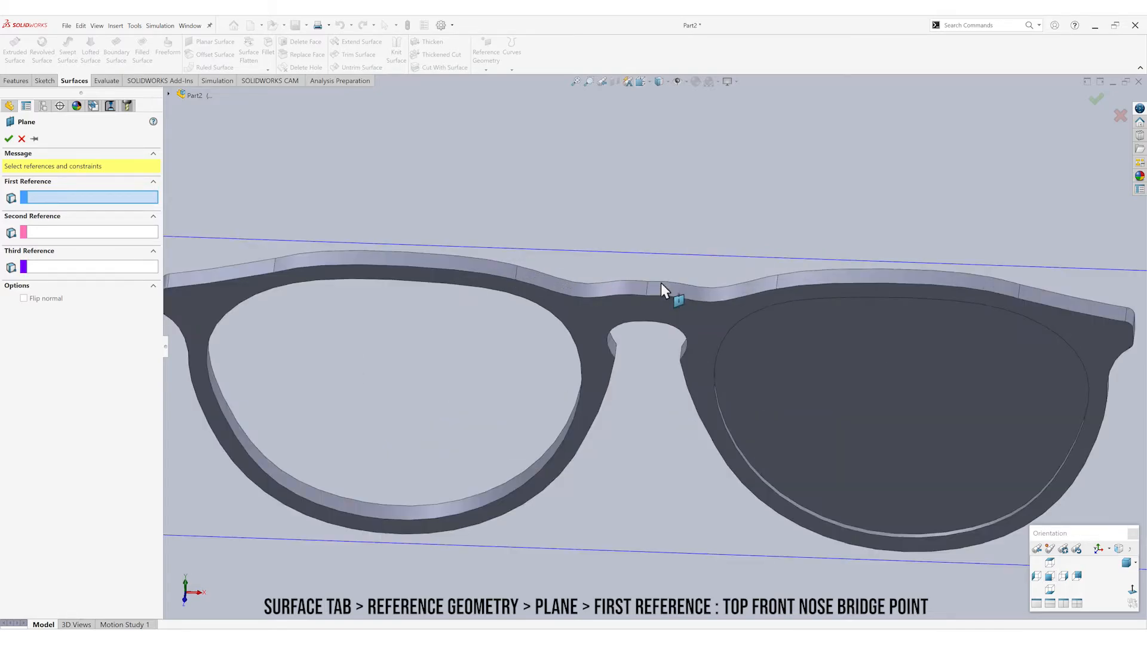
scroll(661, 283, down, 2)
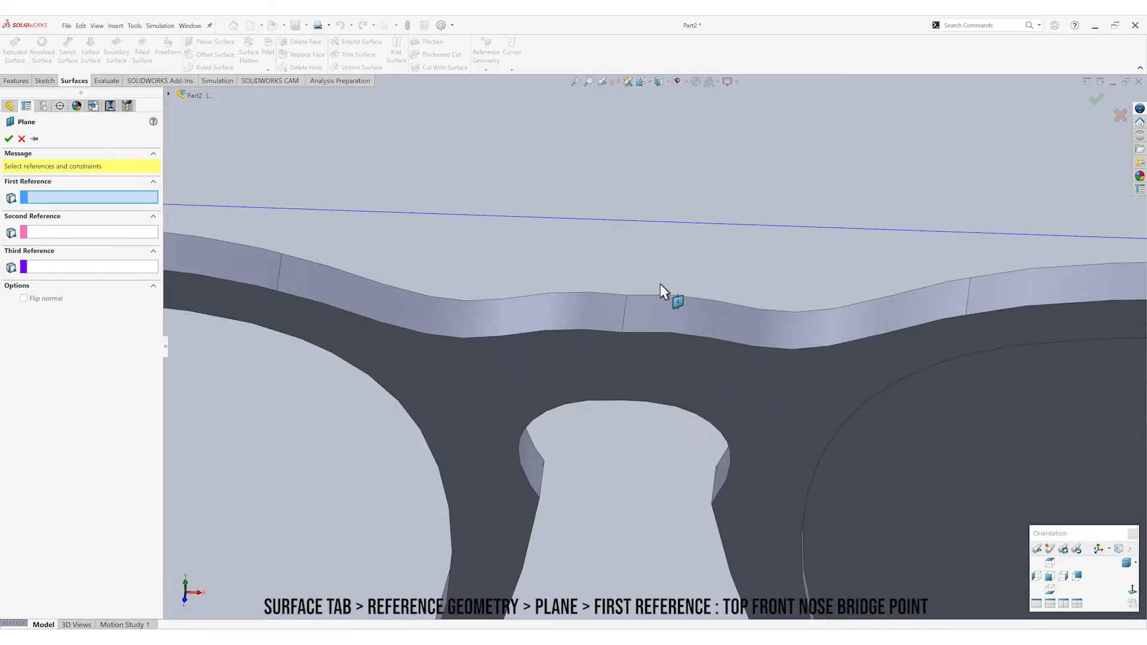
click(623, 333)
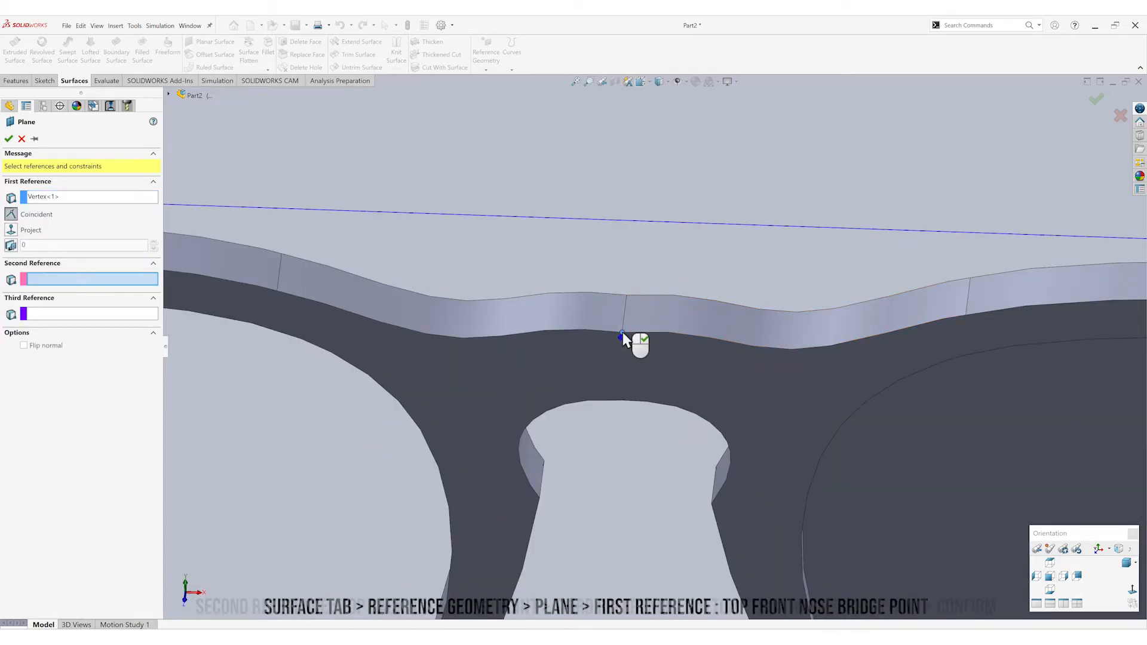
click(627, 297)
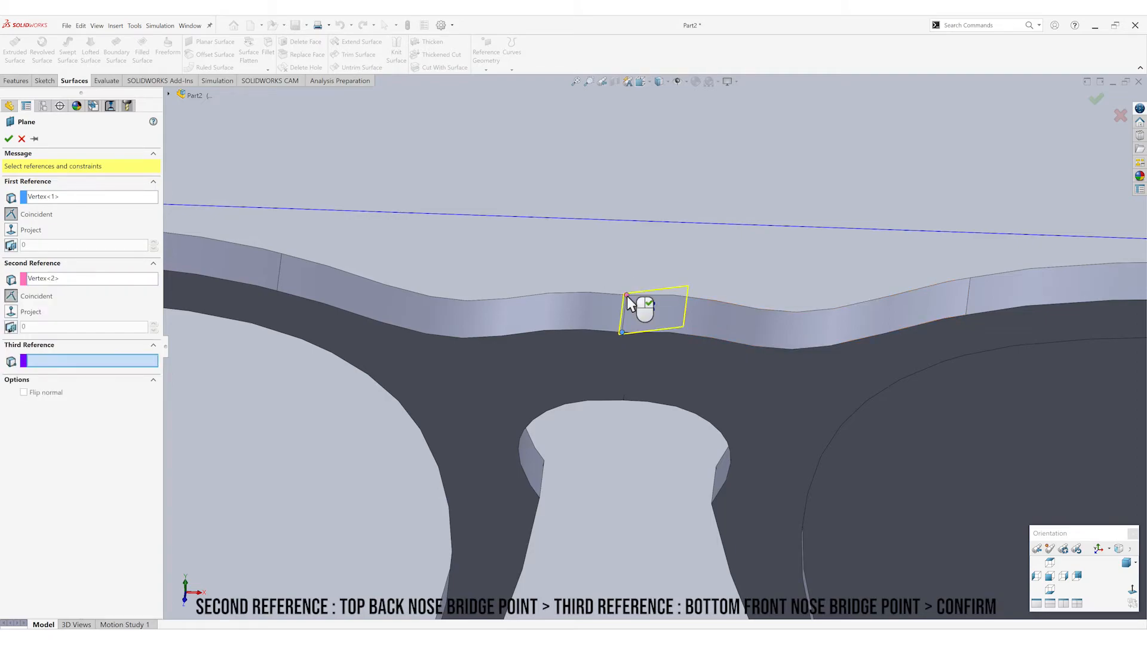
click(624, 400)
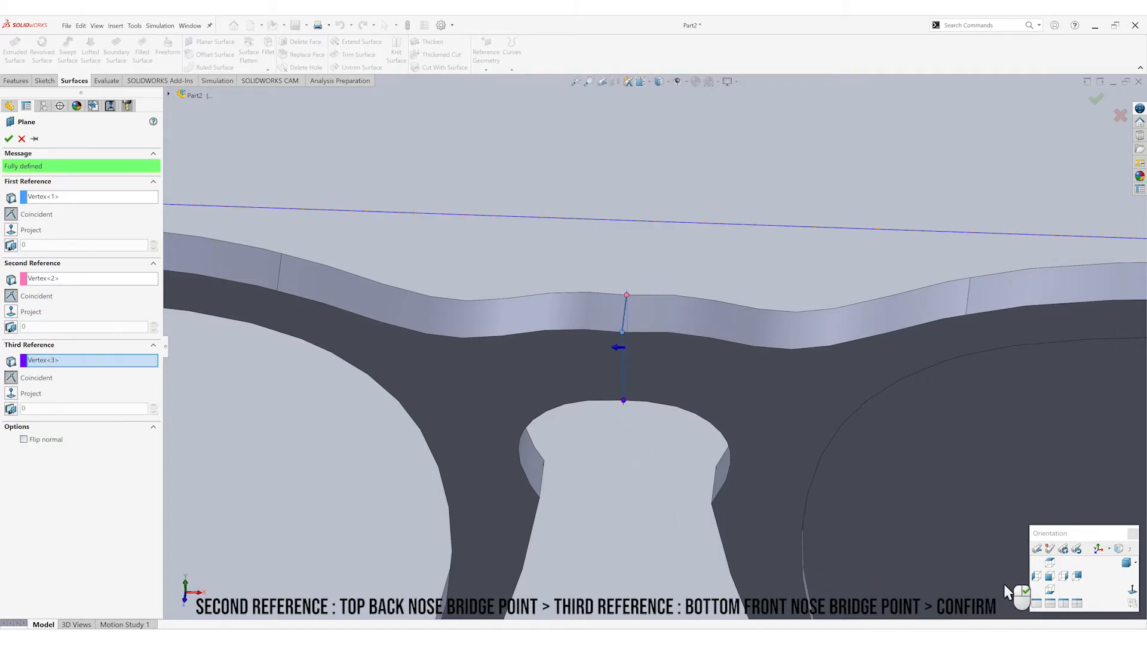
click(1050, 577)
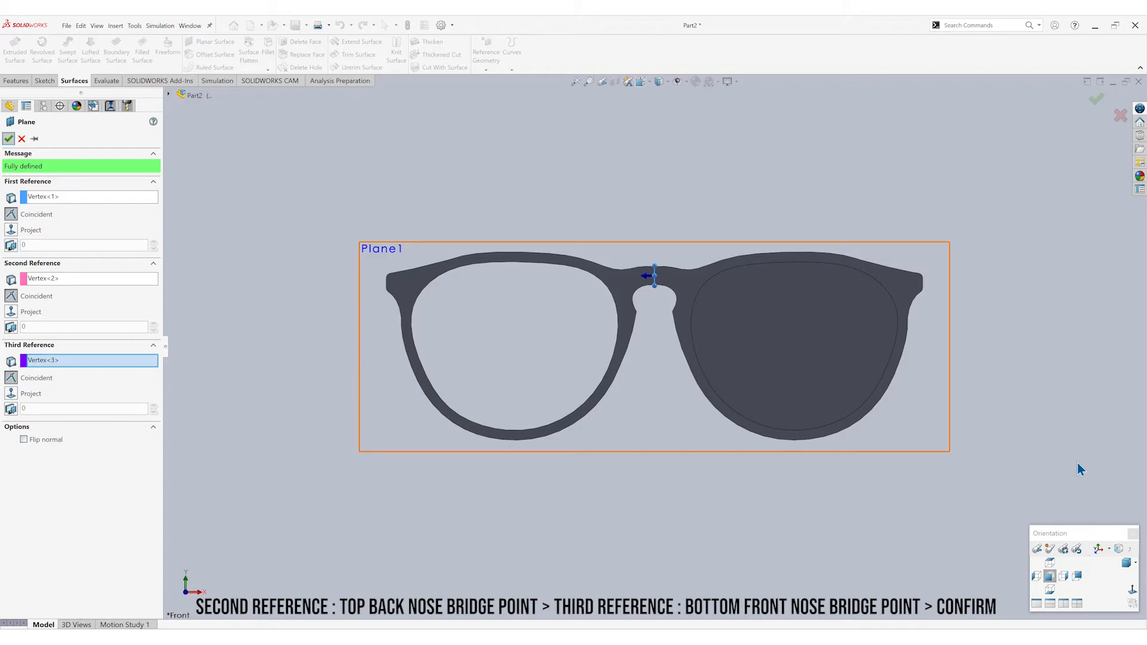
key(Return)
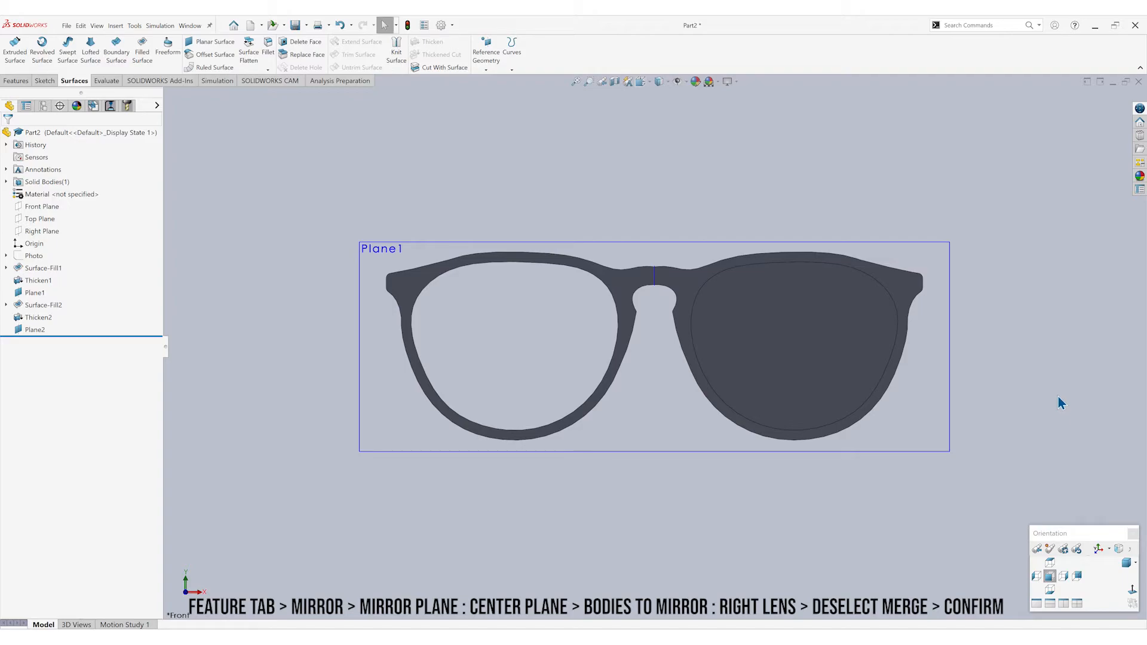
Mirror the lens body about Plane2 with Merge solids disabled, and hide Plane1.
click(23, 82)
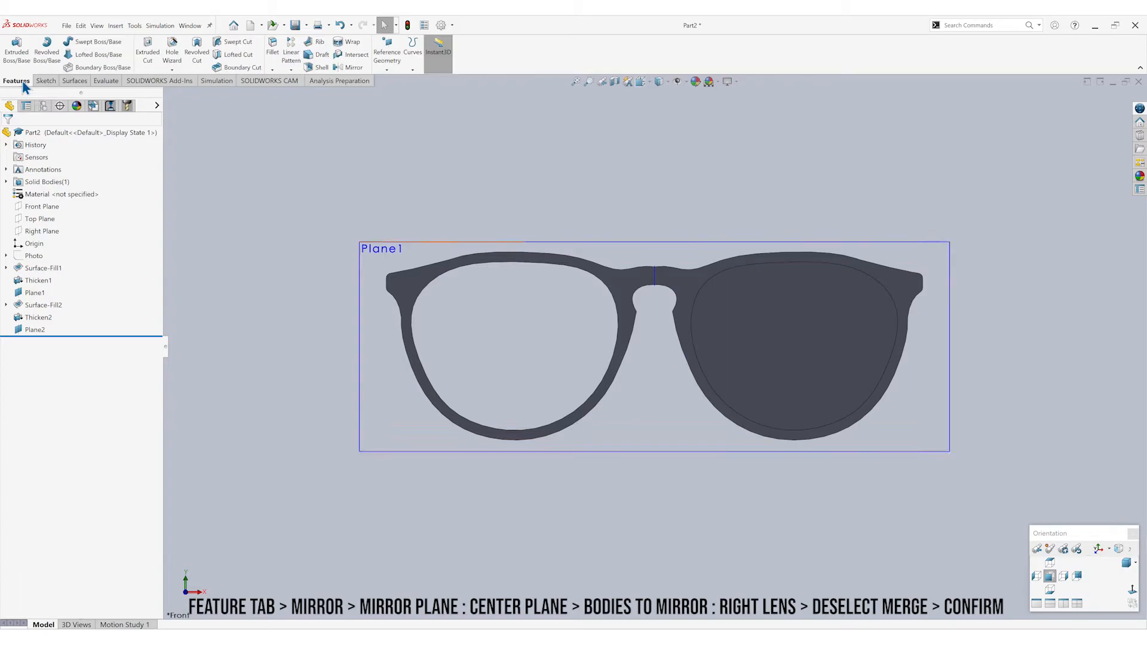
click(351, 68)
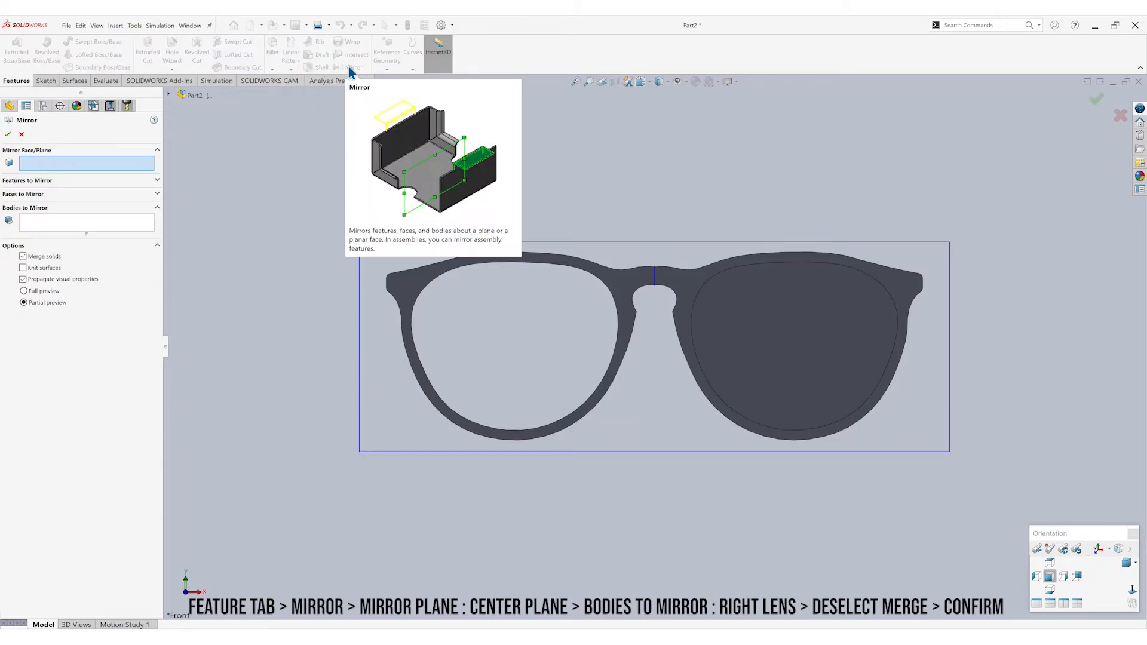
click(654, 277)
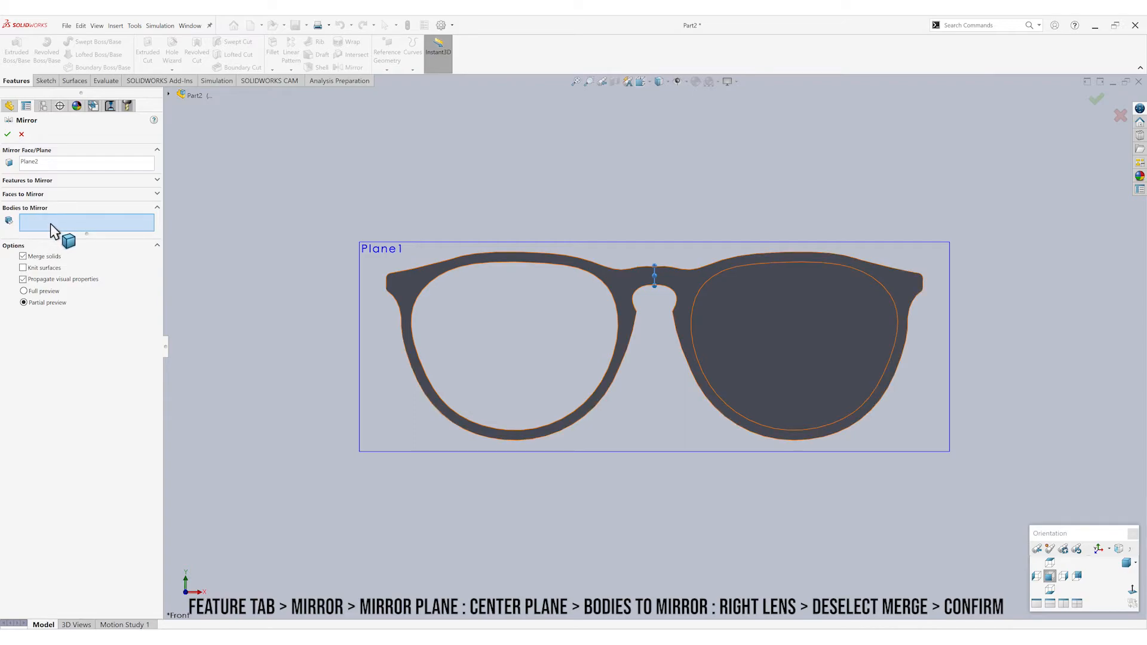
click(756, 334)
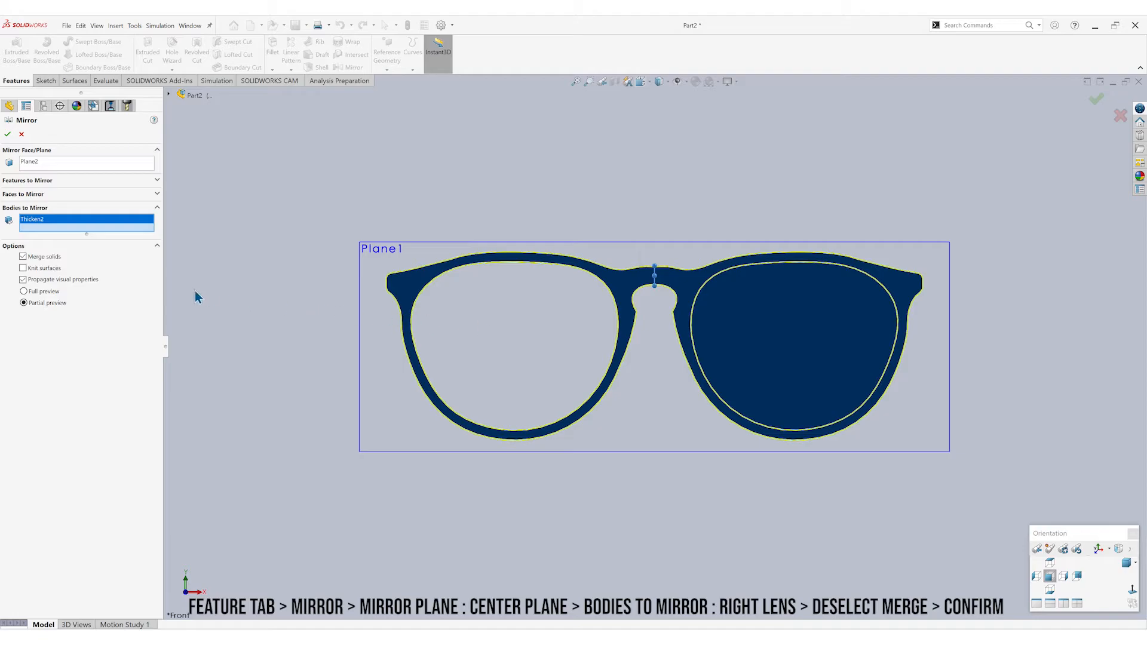
click(23, 257)
click(8, 135)
click(232, 200)
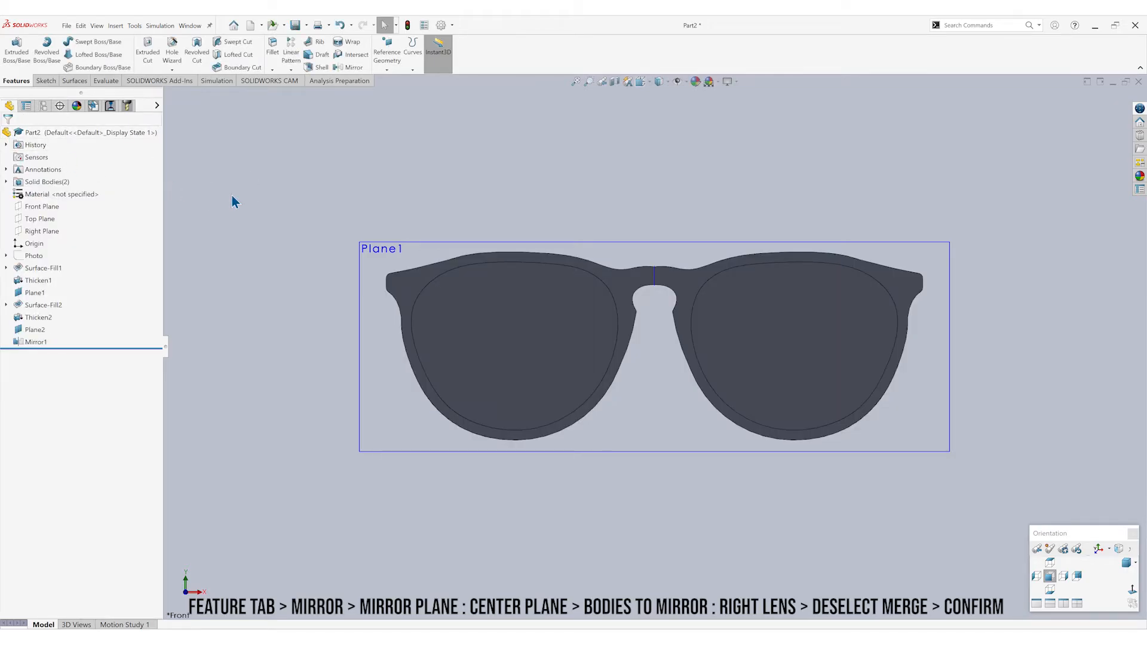
click(381, 255)
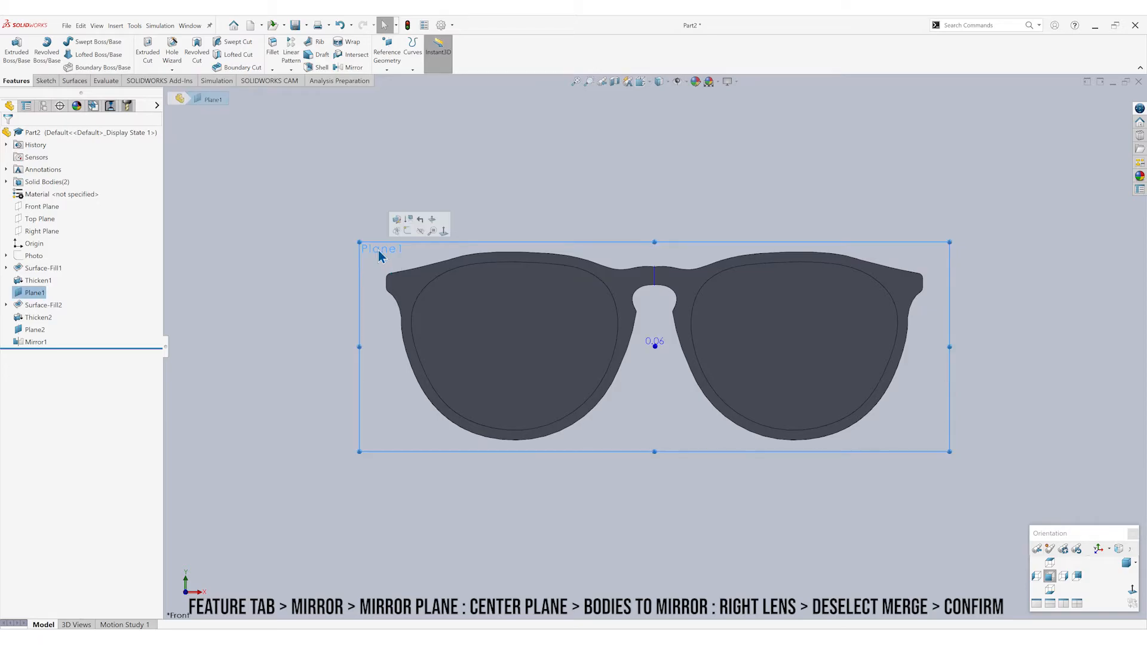
click(421, 232)
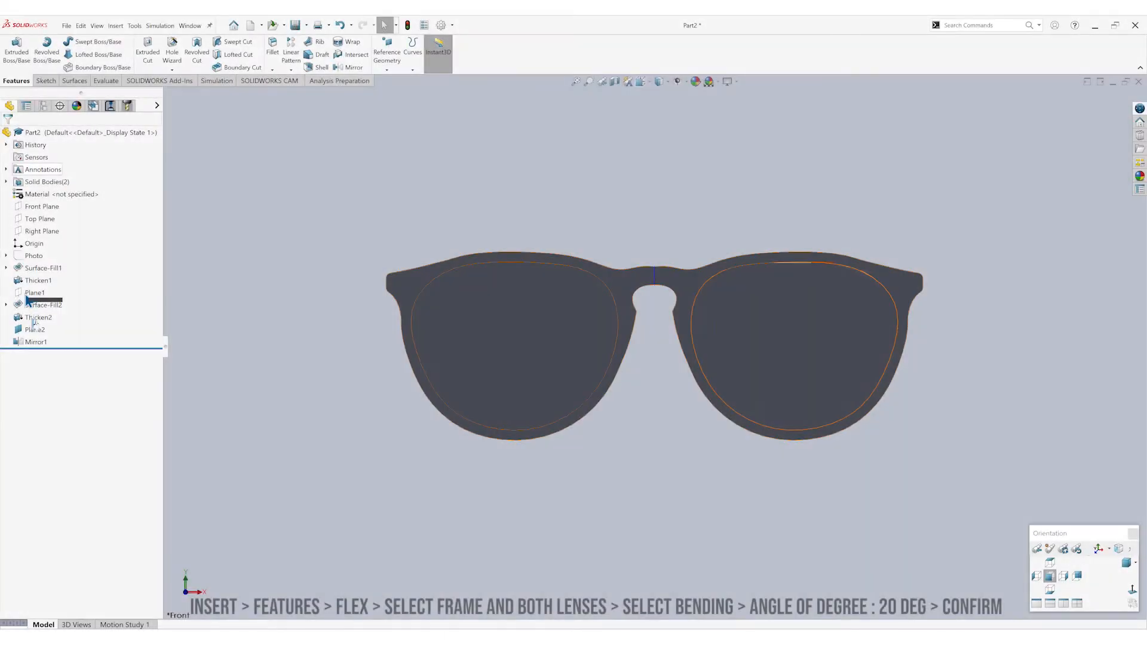
Edit the Thicken2 lens feature to turn off Merge result.
click(35, 319)
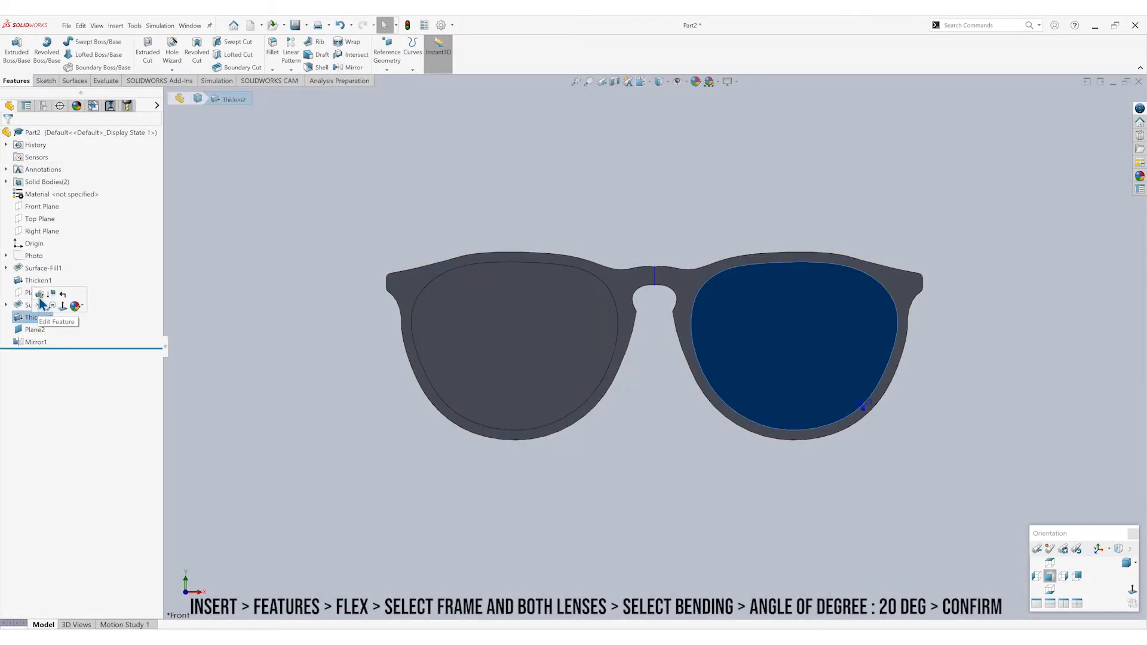
click(40, 297)
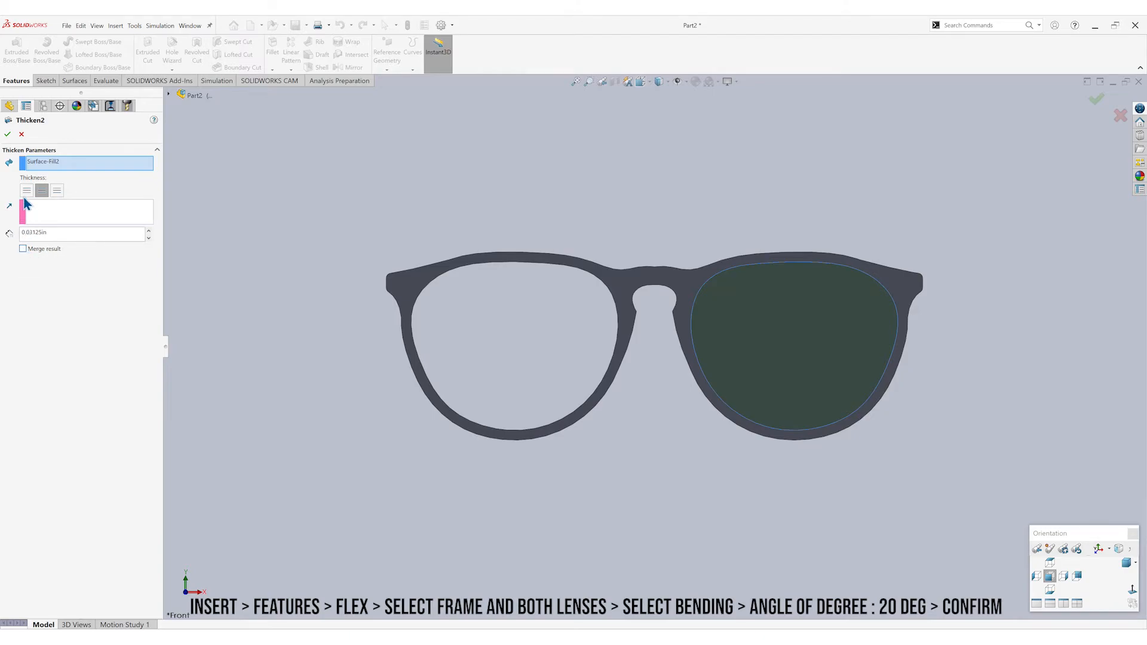
click(7, 135)
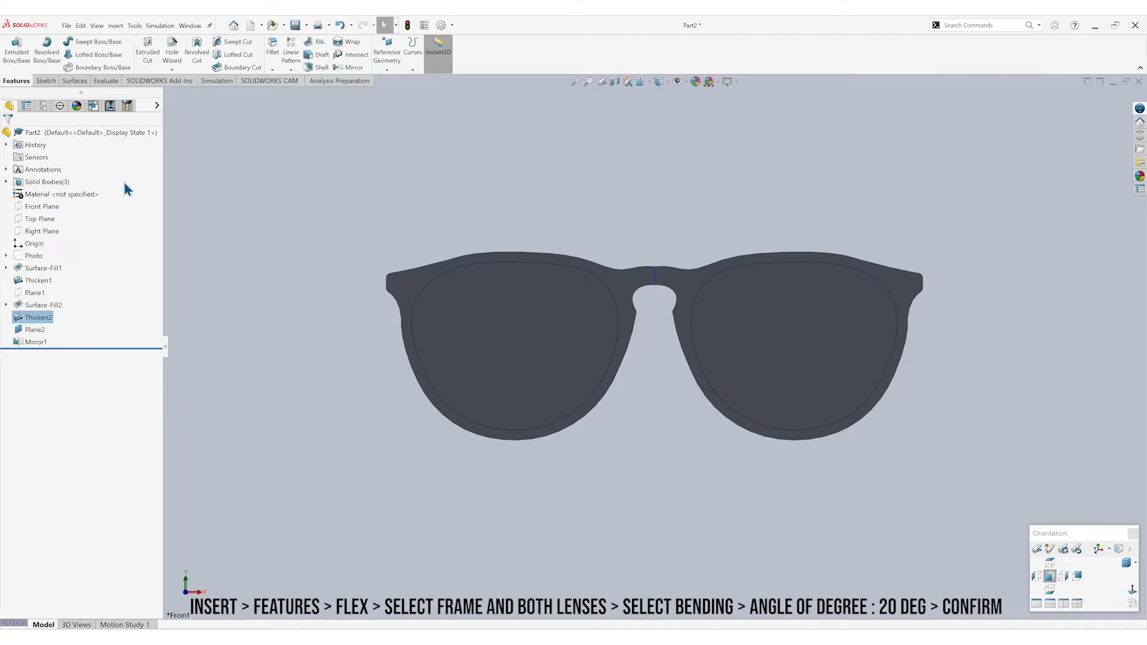
click(285, 217)
click(1023, 410)
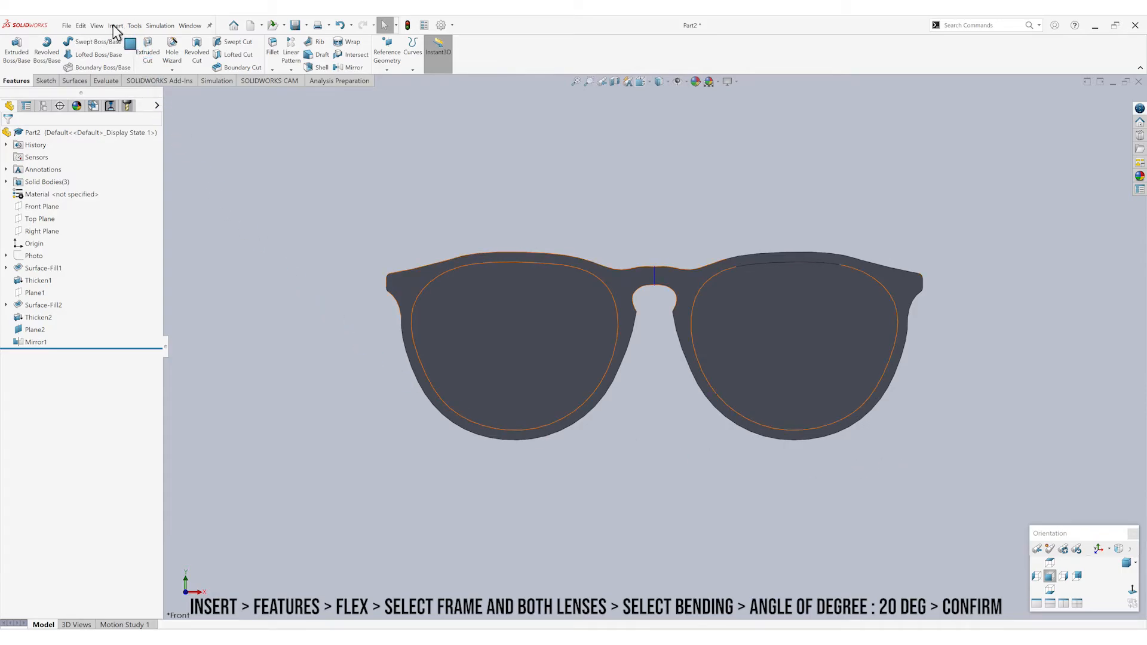
Bend the frame and both lenses by 20 degrees with a Flex feature set to Bending.
click(116, 27)
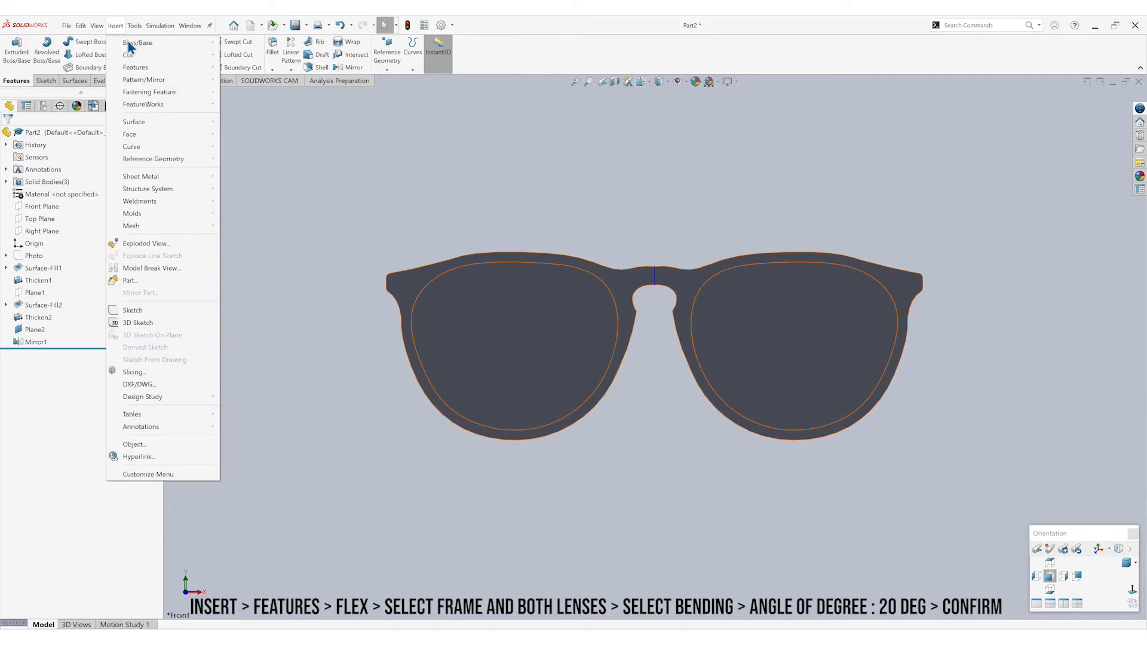
mouse_move(145, 69)
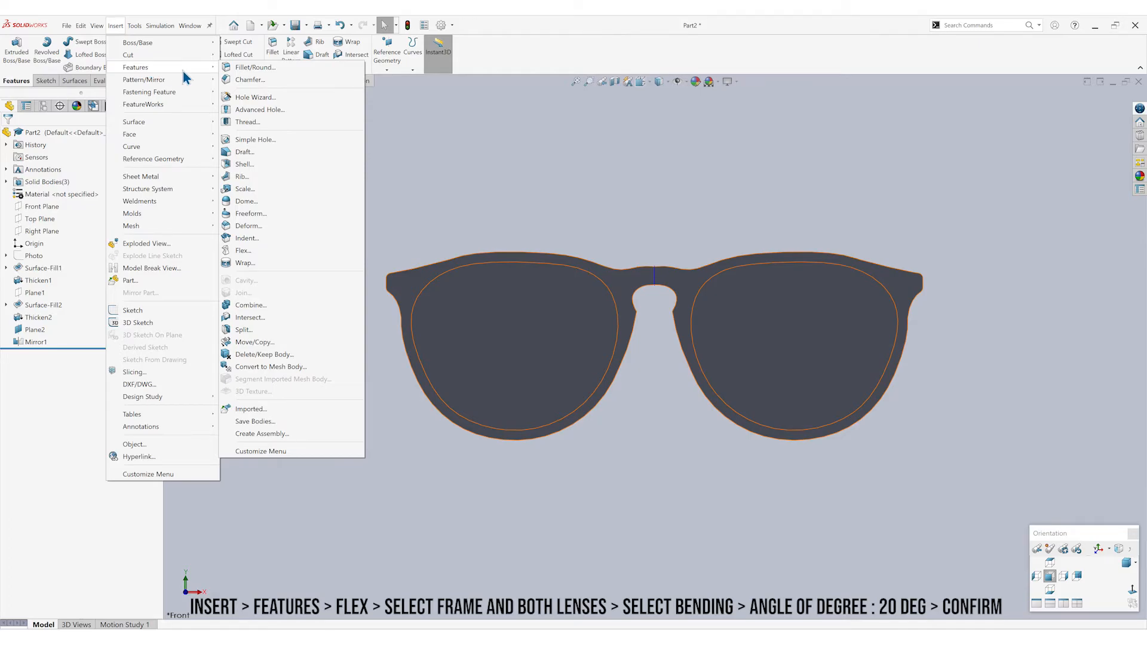
click(264, 251)
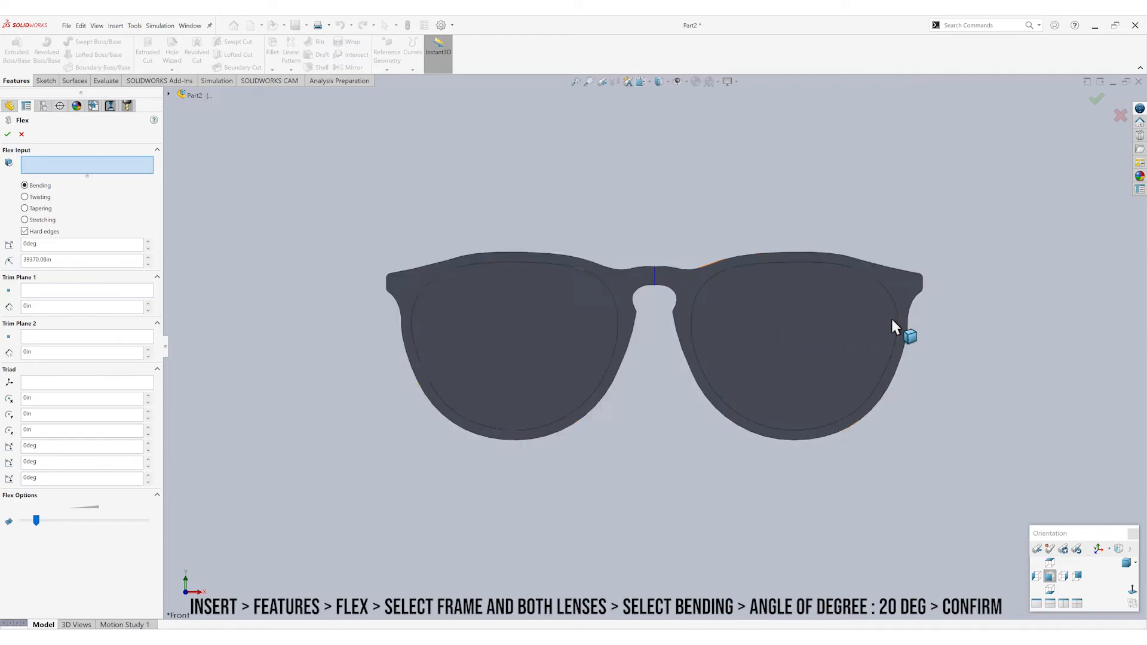
click(980, 322)
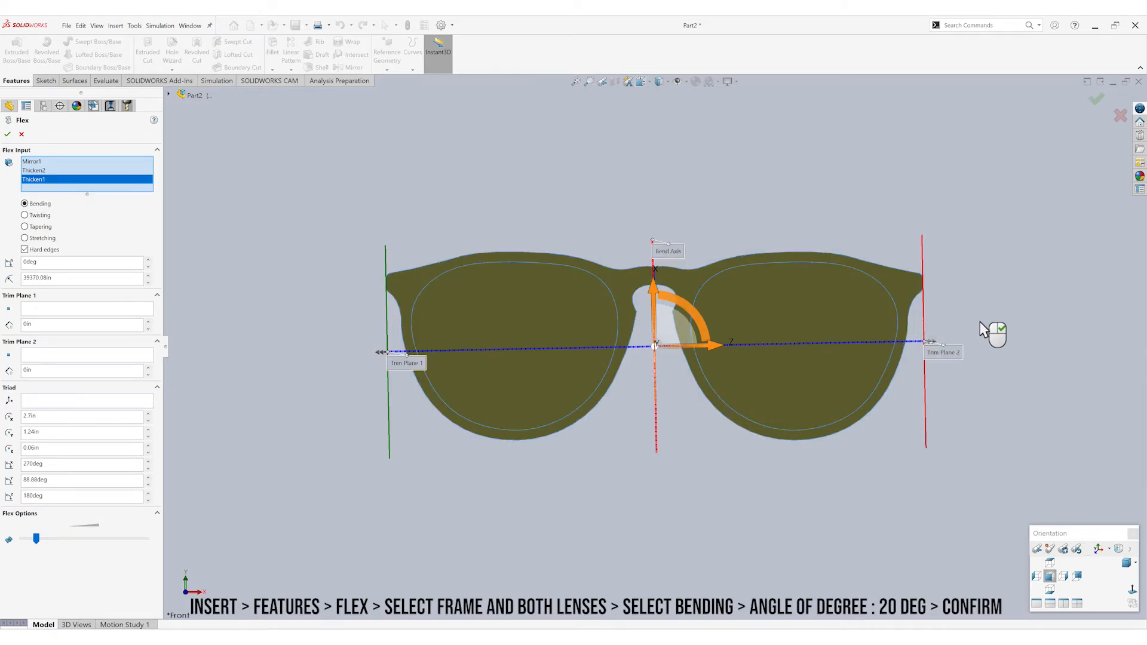
click(1050, 564)
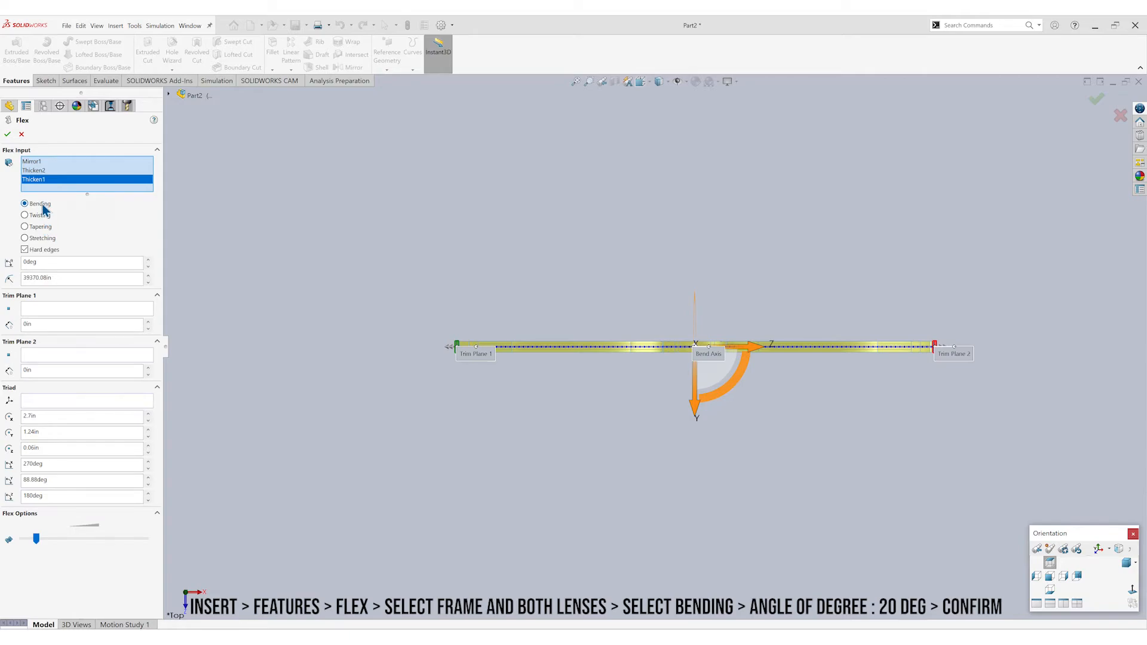
click(47, 264)
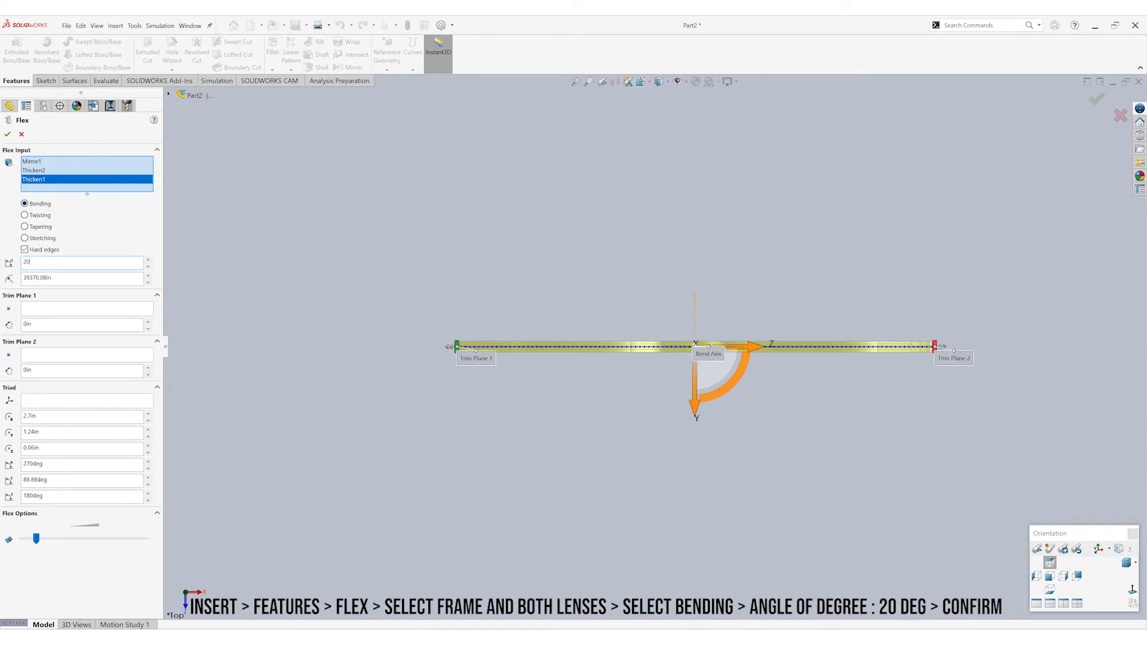
key(Return)
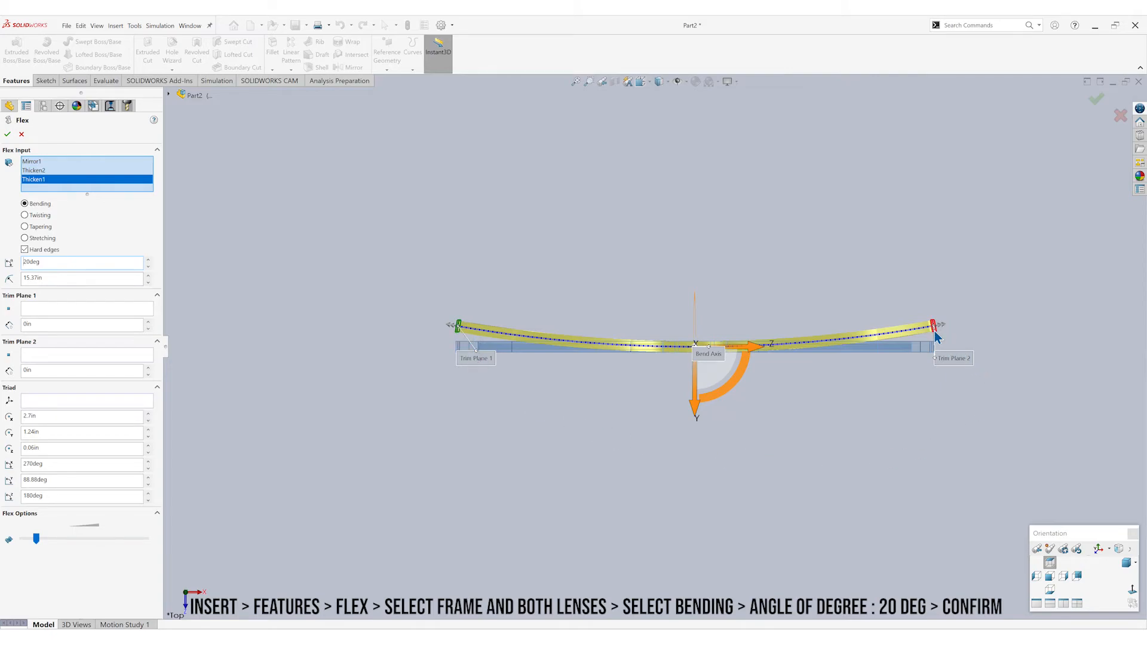
click(8, 135)
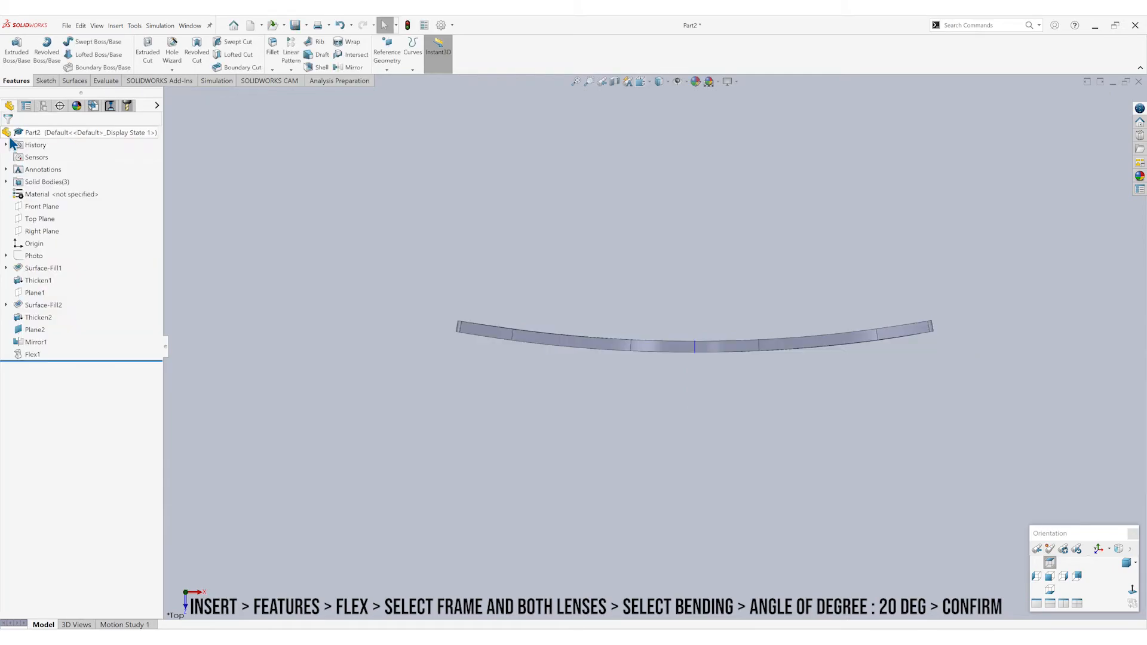
Hide Plane2 at the nose bridge.
middle_drag(518, 486, 505, 272)
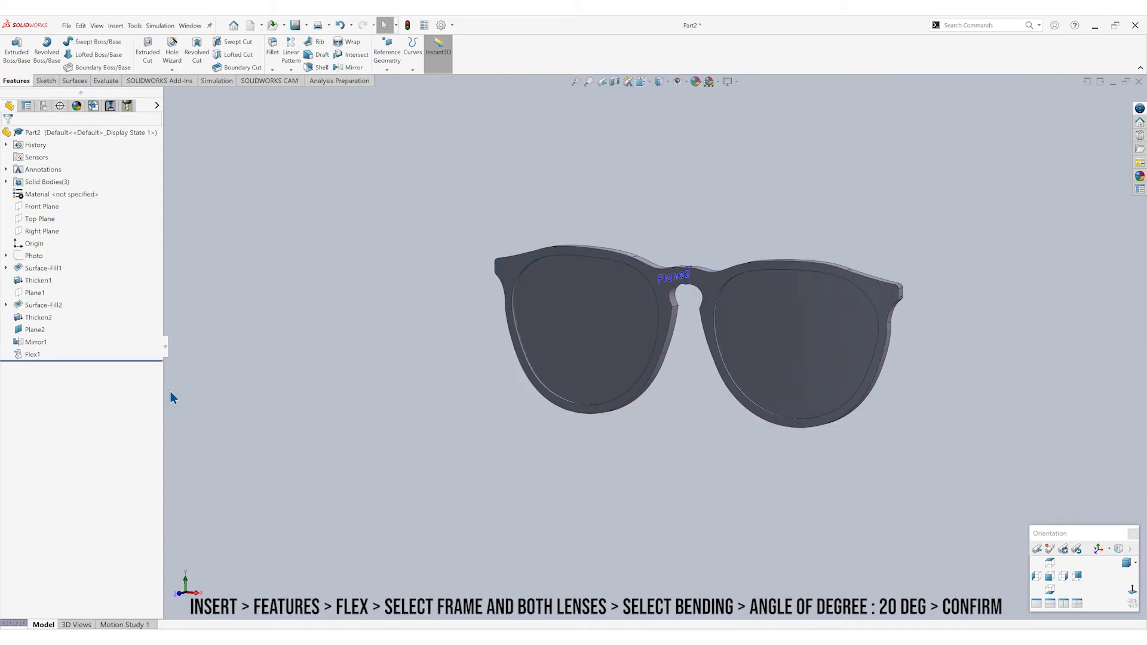
click(35, 330)
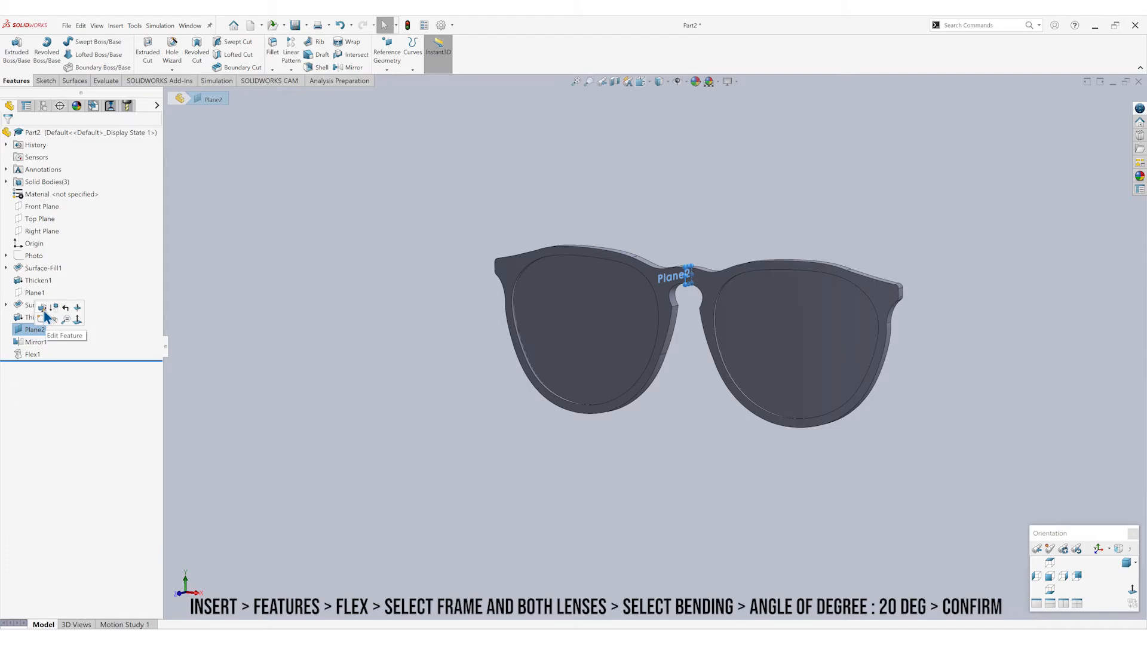
click(221, 359)
click(366, 391)
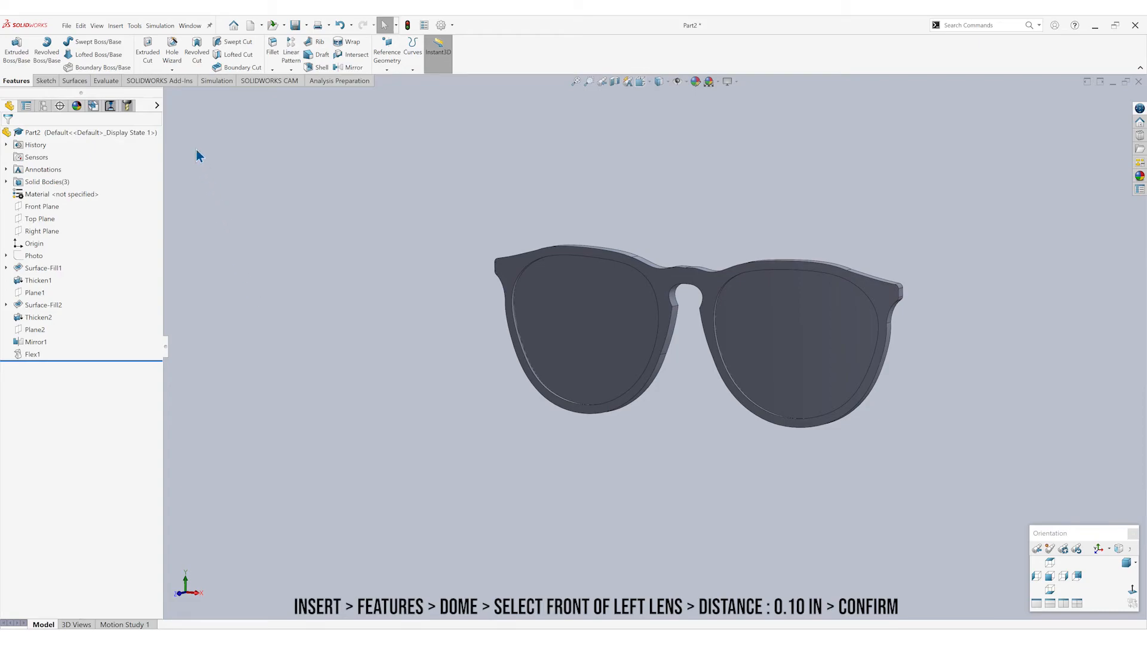
Dome the front face of the left lens outward with a distance of 0.10 in.
click(115, 25)
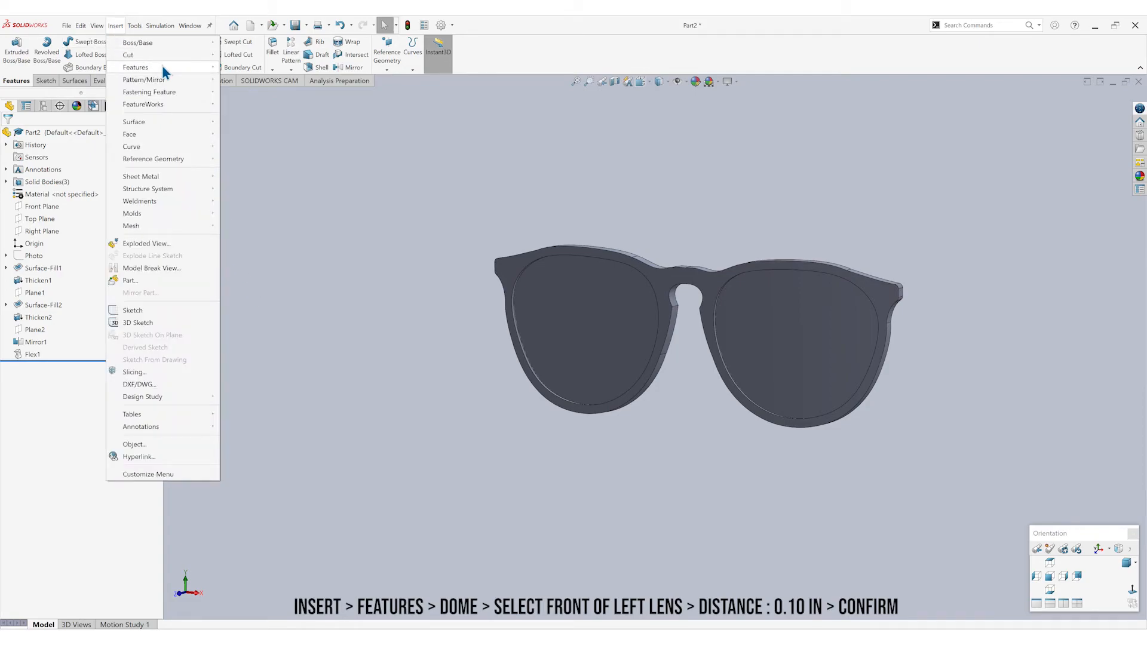
mouse_move(162, 67)
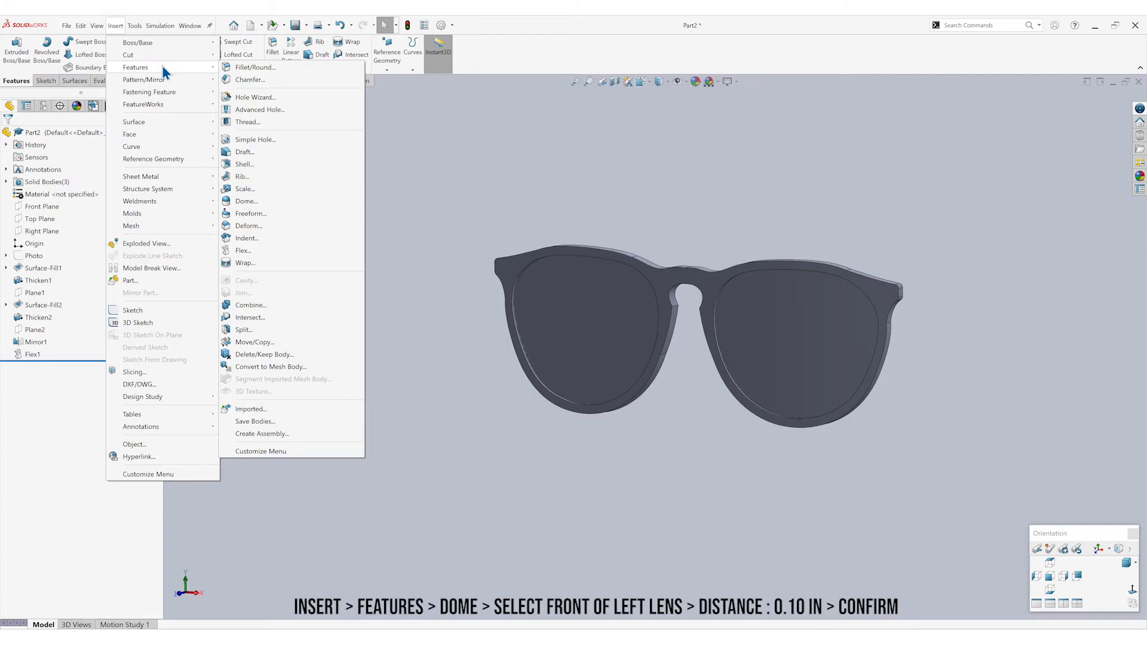
click(263, 205)
click(584, 342)
click(1049, 563)
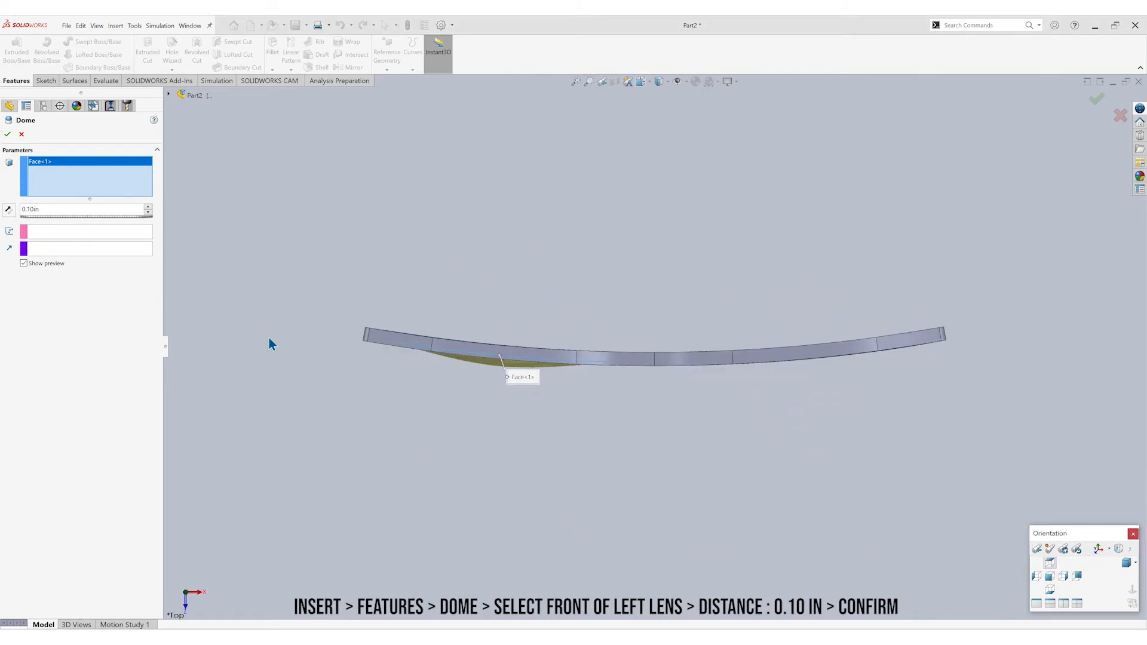
click(9, 136)
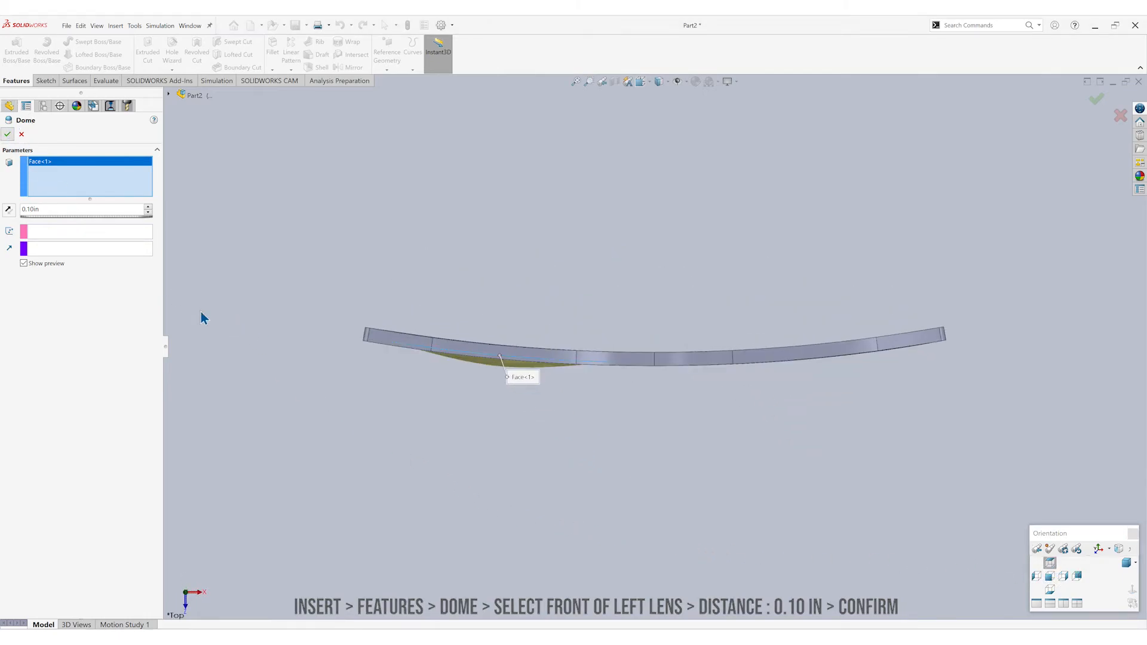
Add a 0.10 in dome to the front face of the right lens.
middle_drag(632, 533, 630, 497)
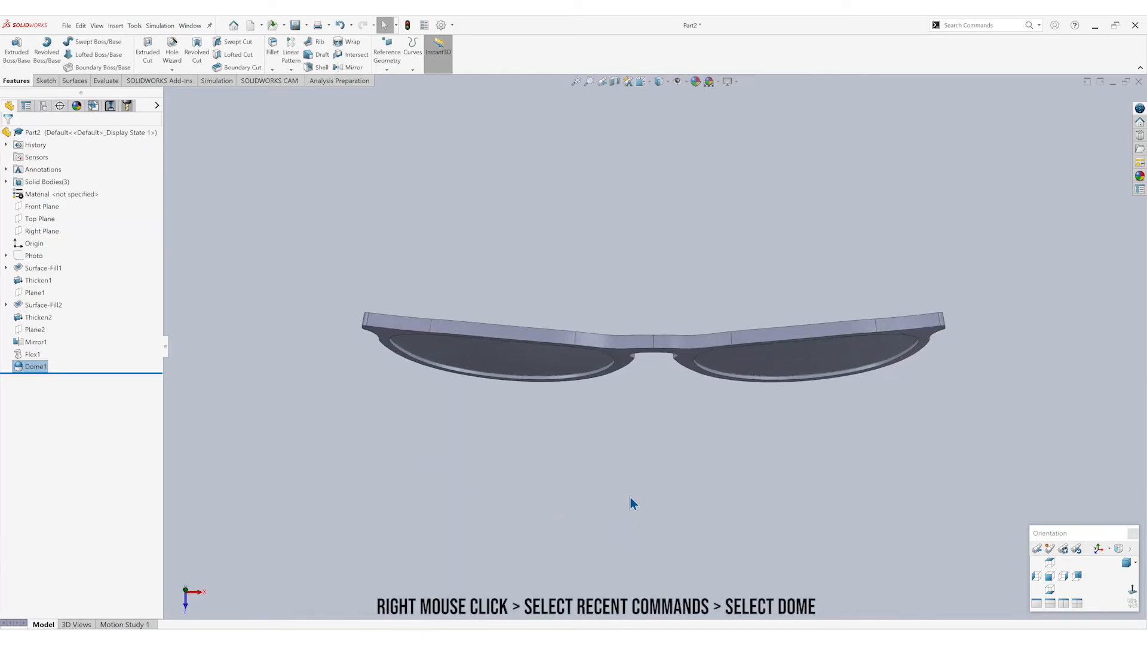
right_click(480, 208)
mouse_move(567, 240)
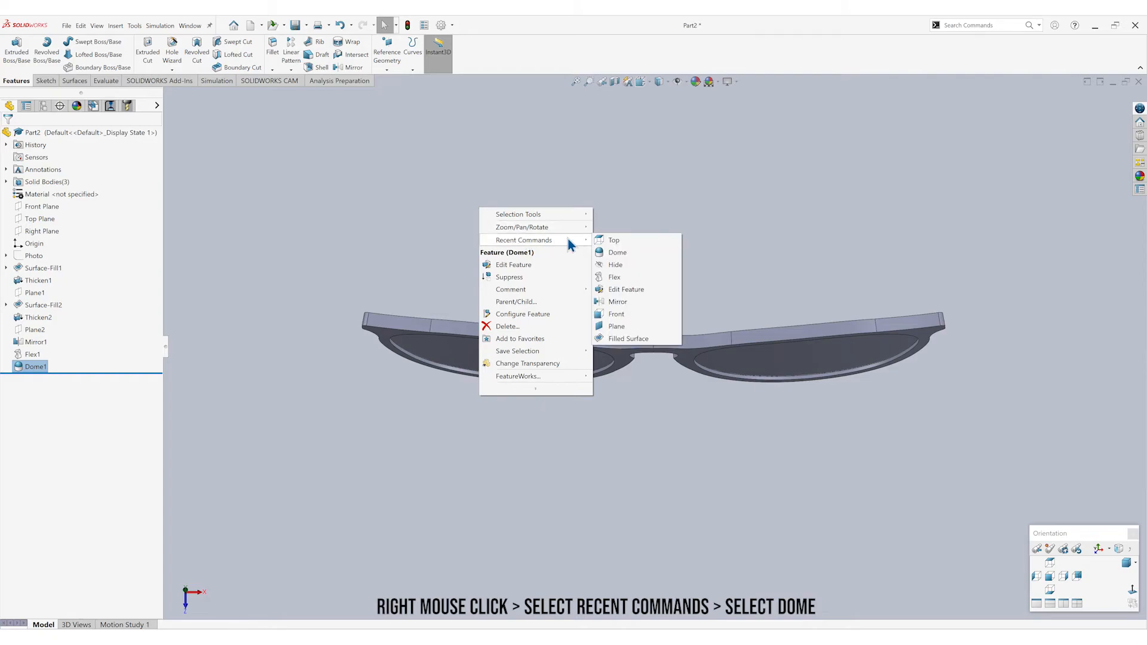
click(635, 254)
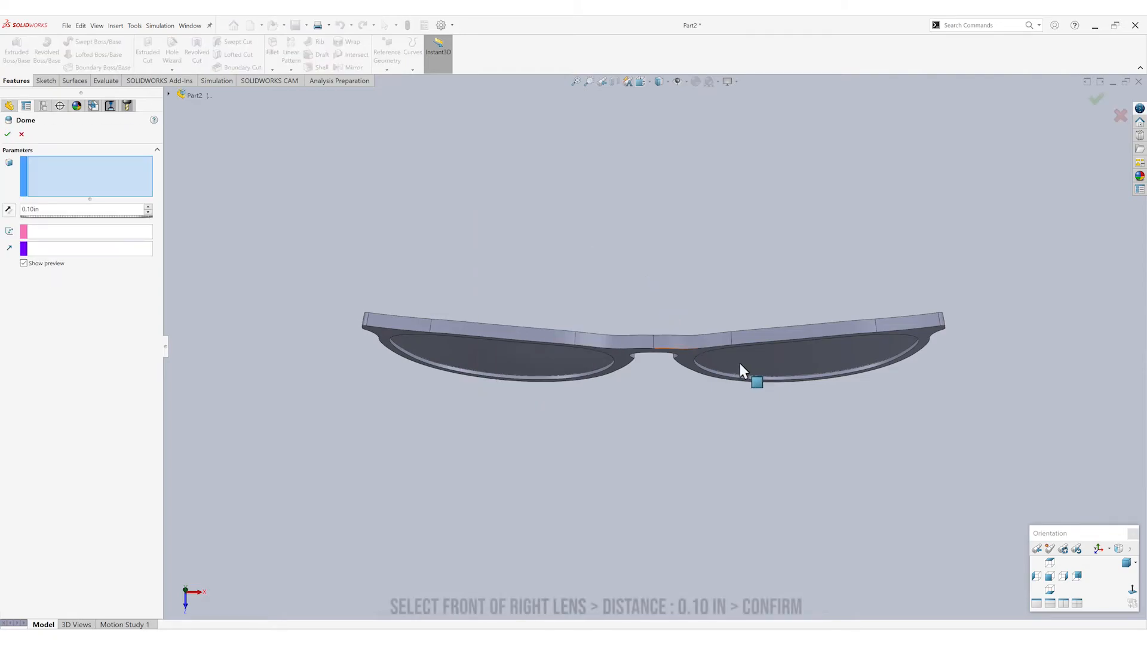
click(766, 366)
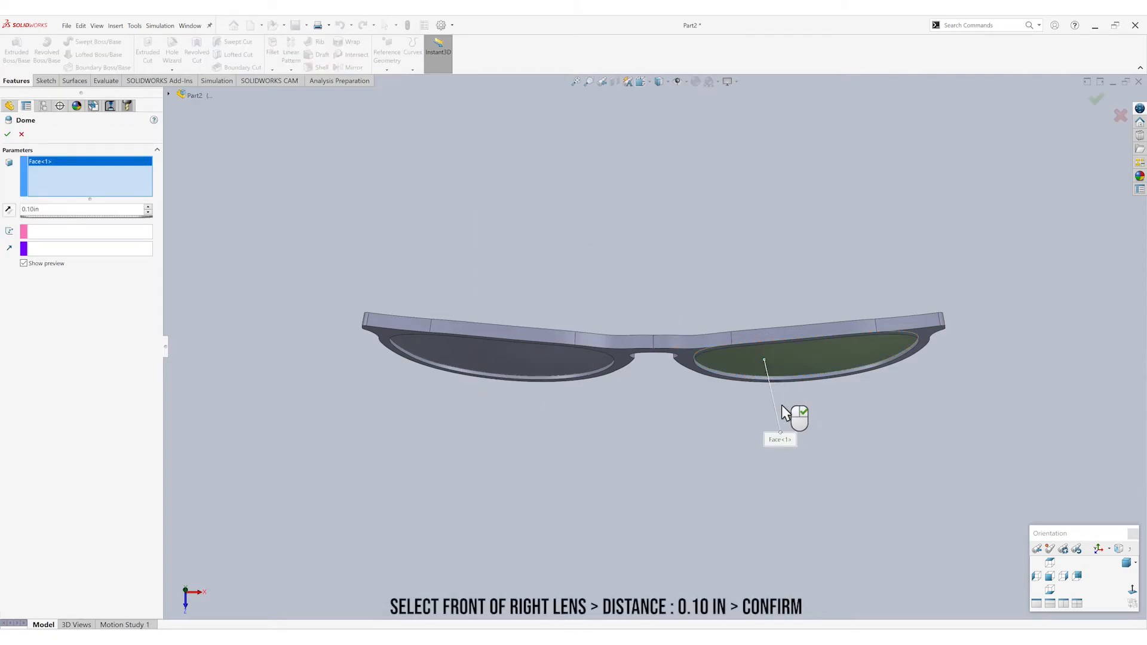
click(1052, 563)
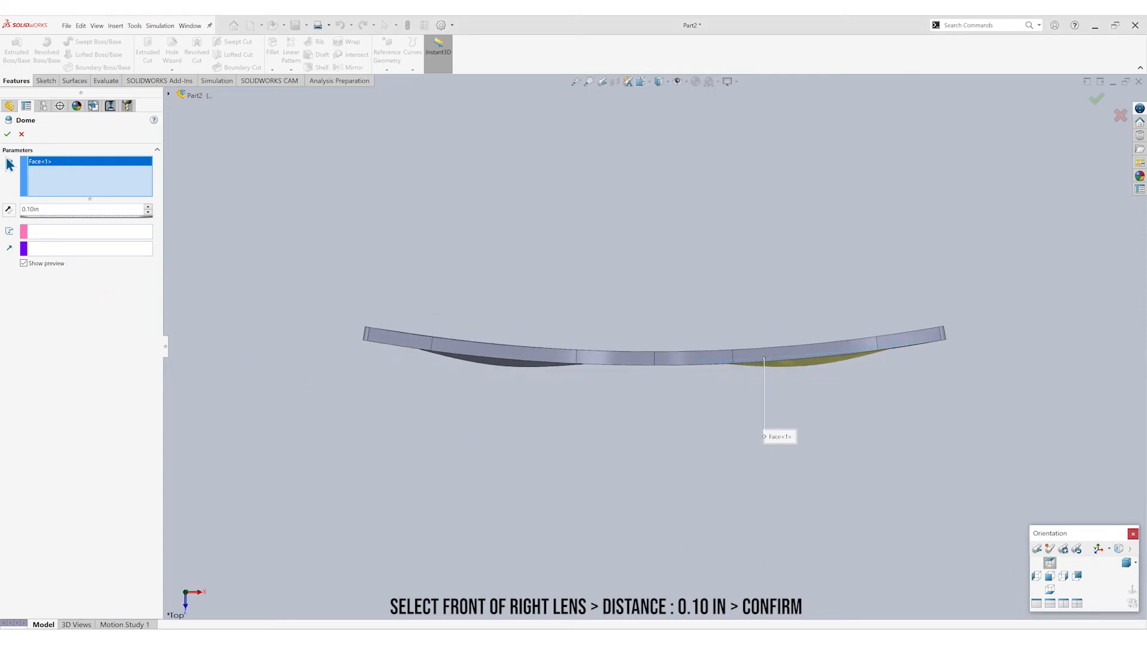
click(8, 135)
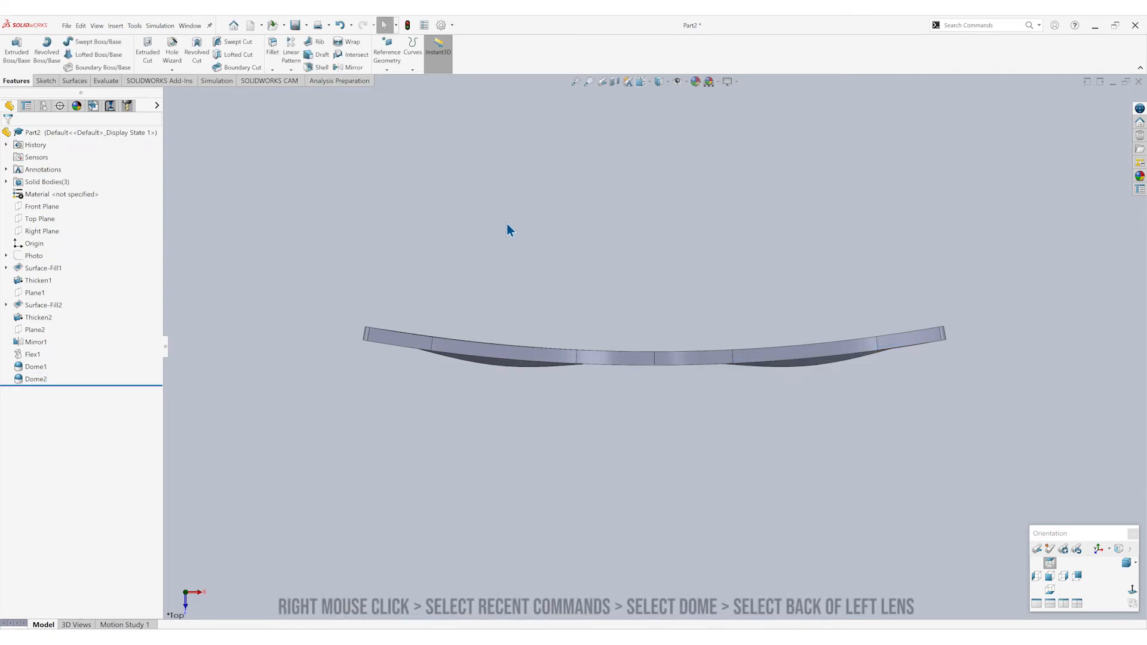
Dome the back face of the left lens by 0.10 in with the direction reversed, making it concave.
middle_drag(512, 218, 513, 231)
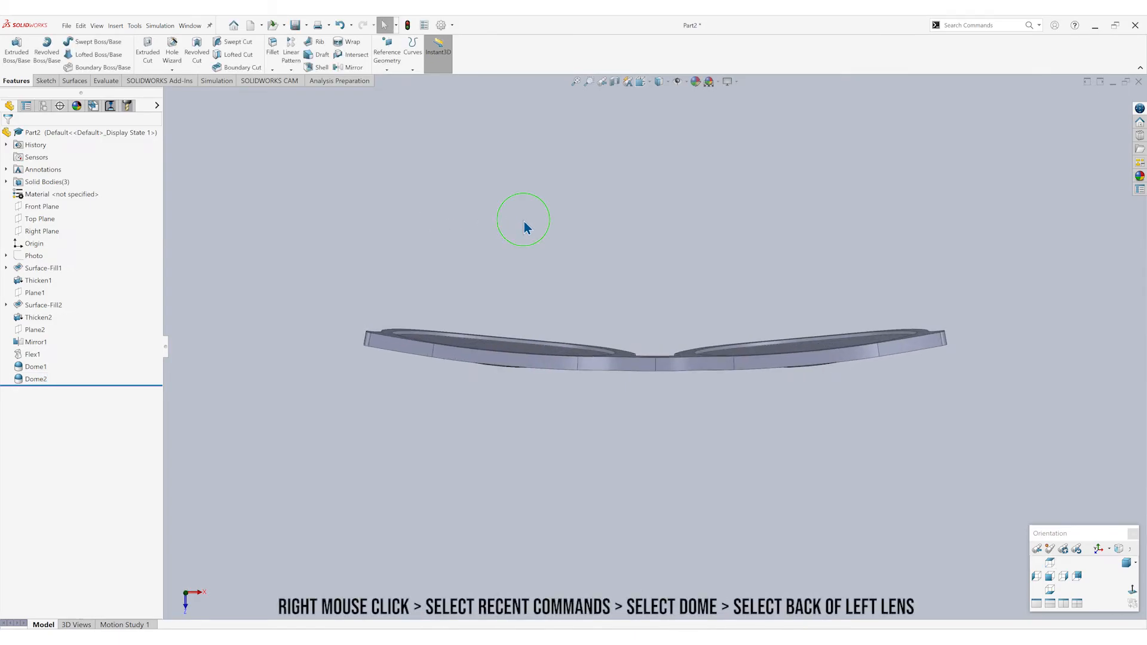
right_click(525, 227)
mouse_move(565, 353)
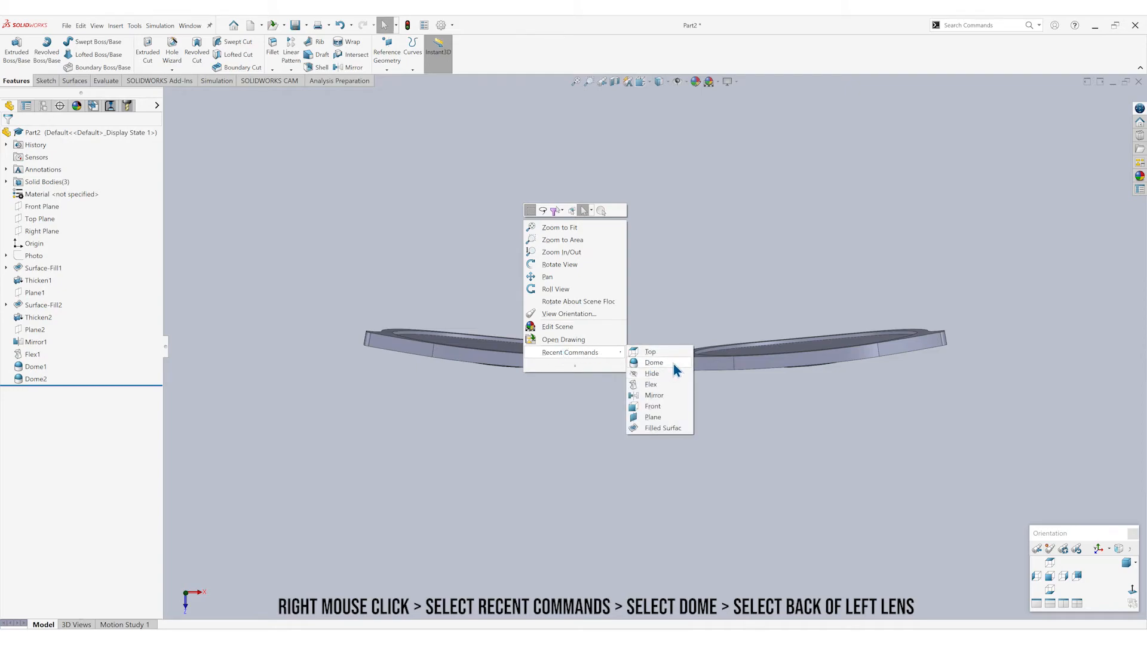
click(671, 364)
click(536, 350)
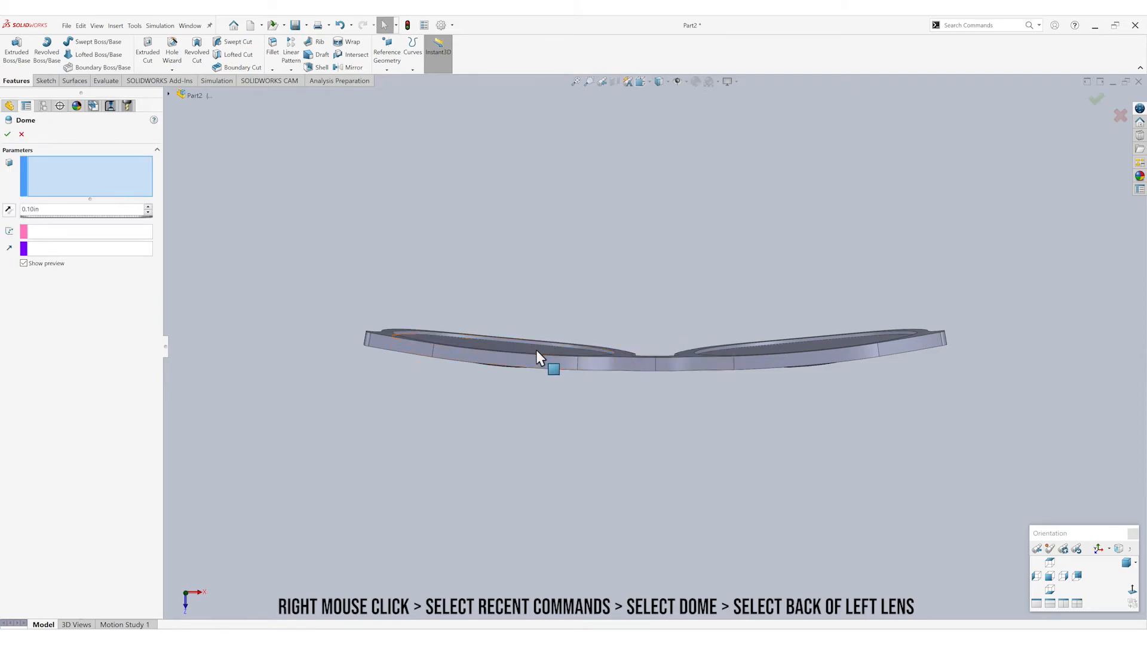
click(1050, 563)
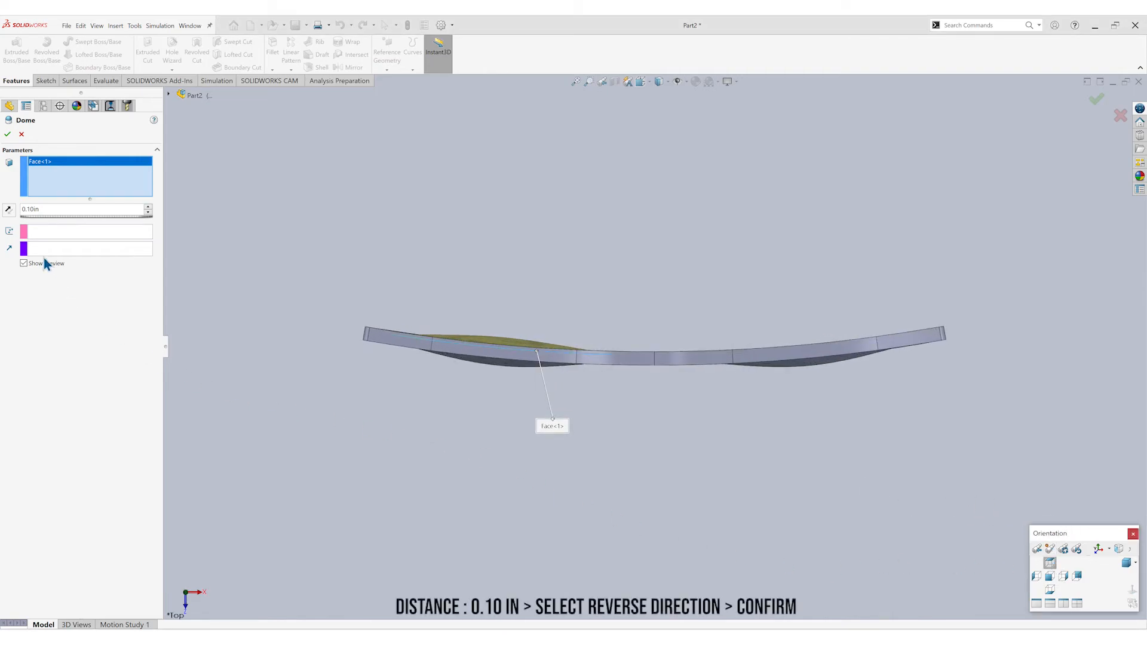
click(8, 211)
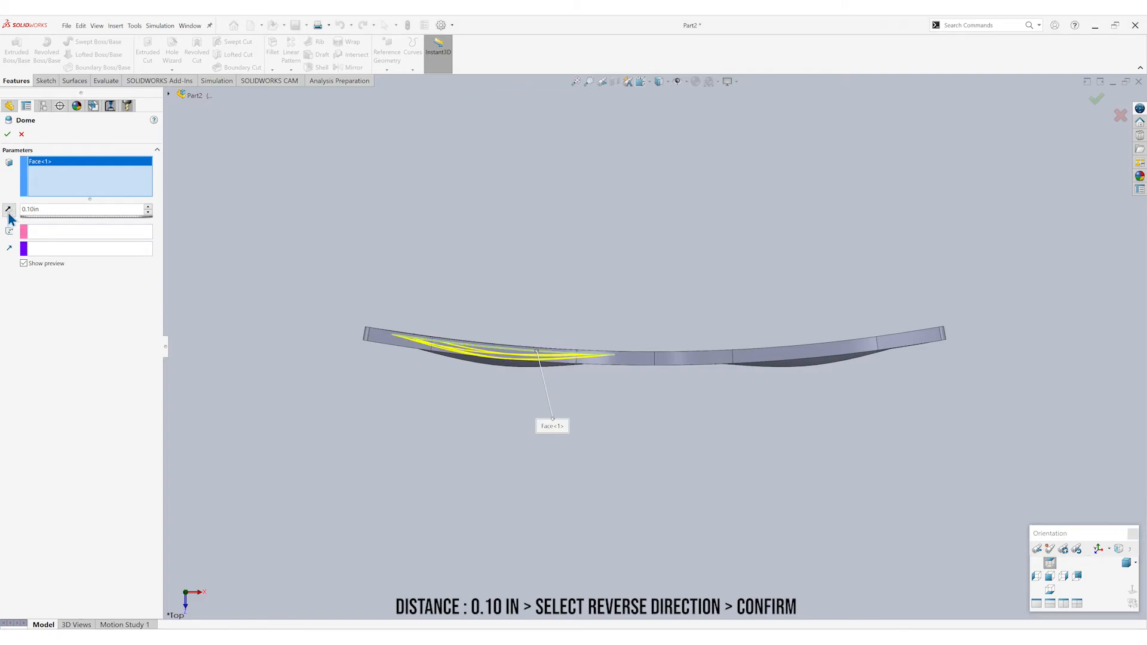
click(7, 134)
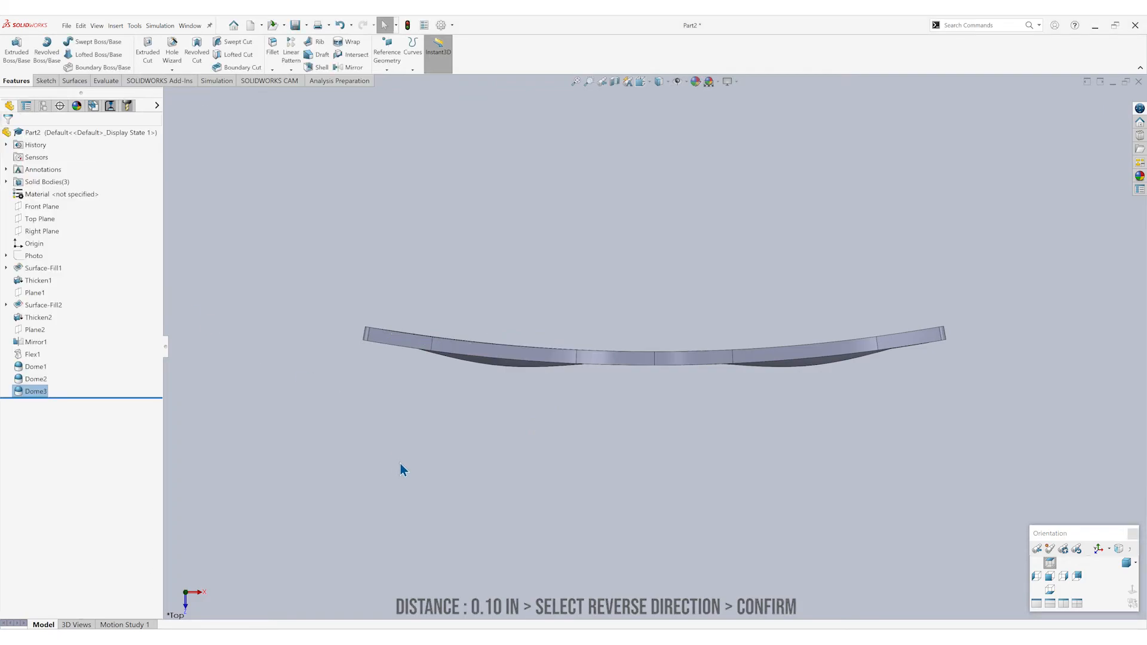
Add a reversed 0.10 in dome to the back face of the right lens.
mouse_move(668, 448)
middle_down()
mouse_move(671, 481)
mouse_move(671, 450)
mouse_move(669, 470)
middle_up()
right_click(669, 471)
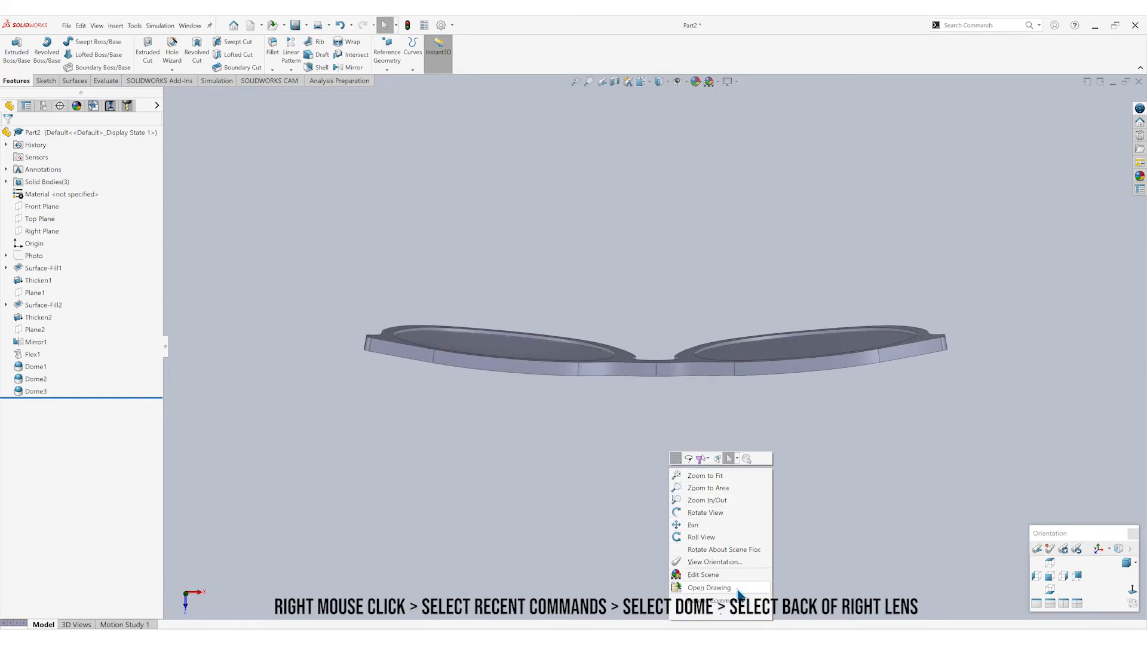
mouse_move(759, 602)
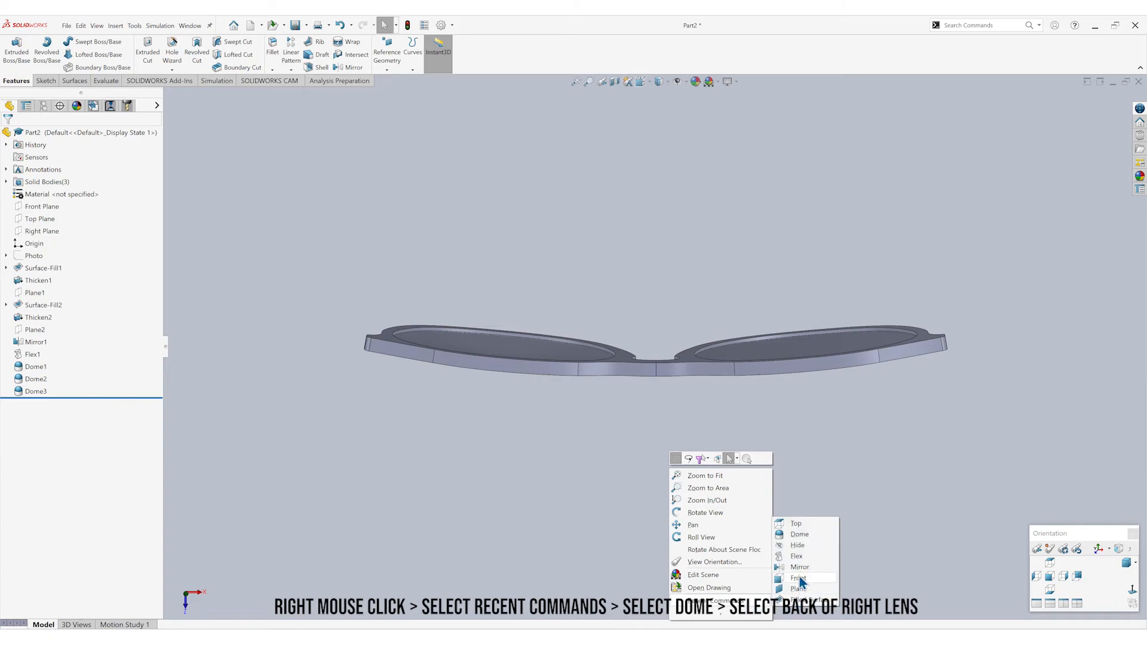
click(799, 535)
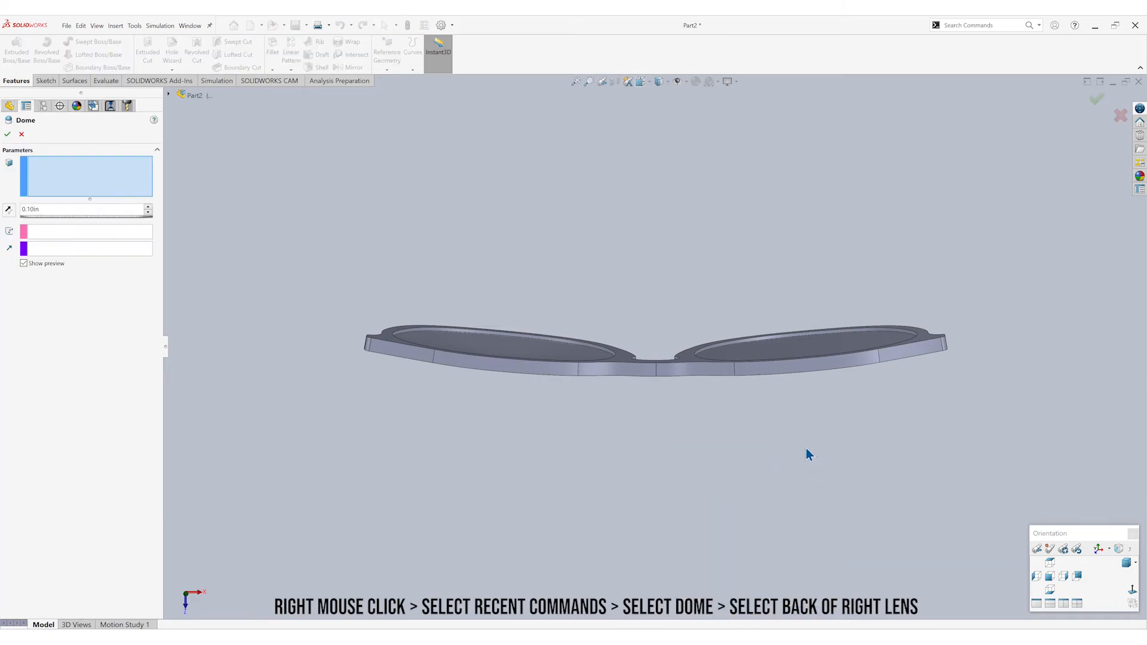
click(792, 348)
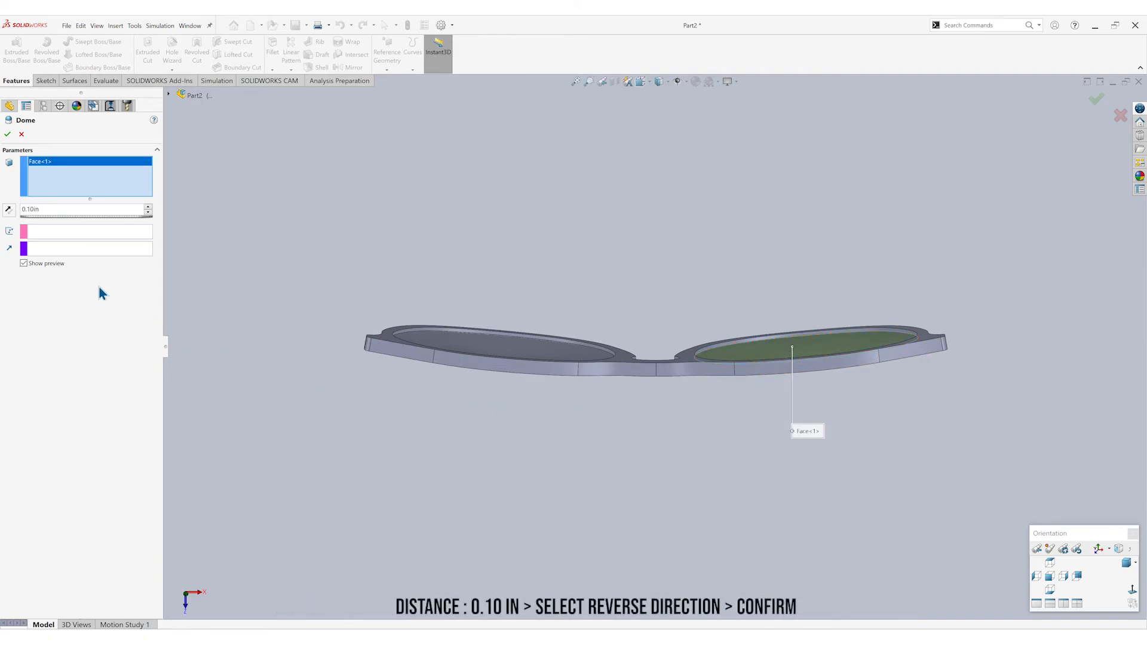
click(9, 211)
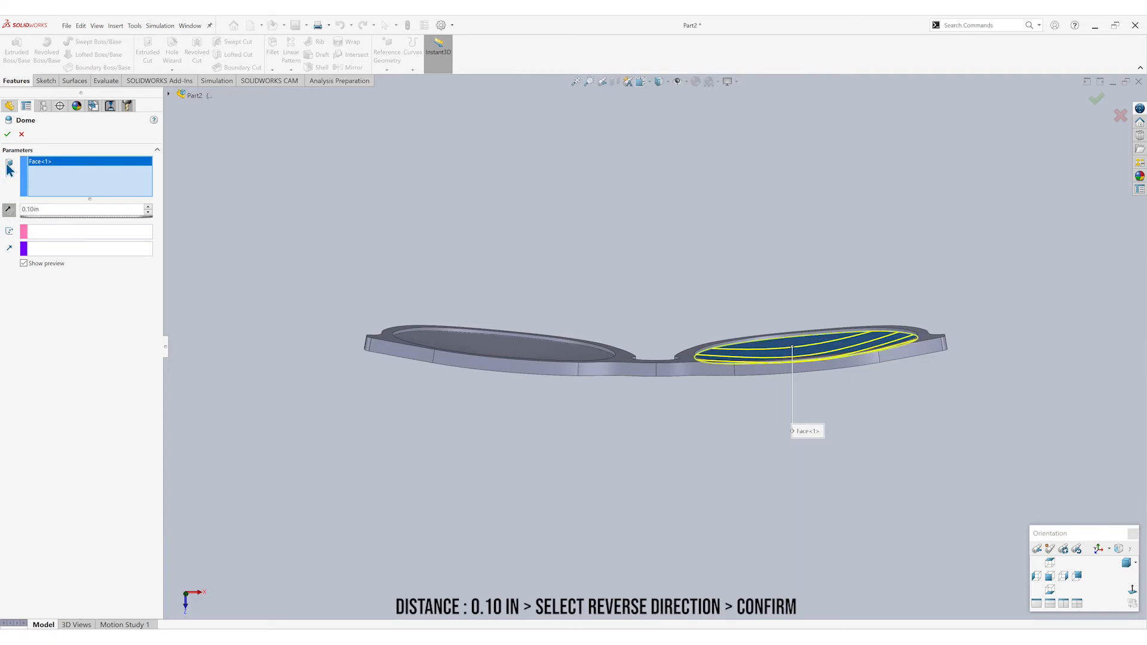
click(7, 134)
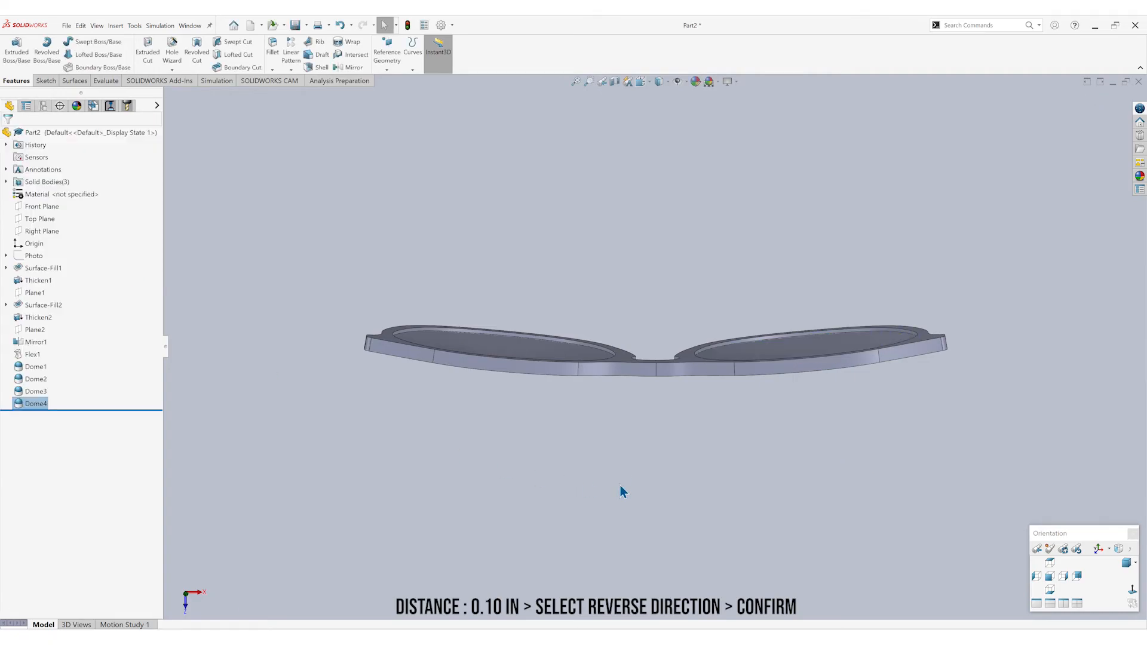
Fillet the two front edges of the nose bridge cutout with a 0.005 in radius.
middle_drag(793, 486, 786, 353)
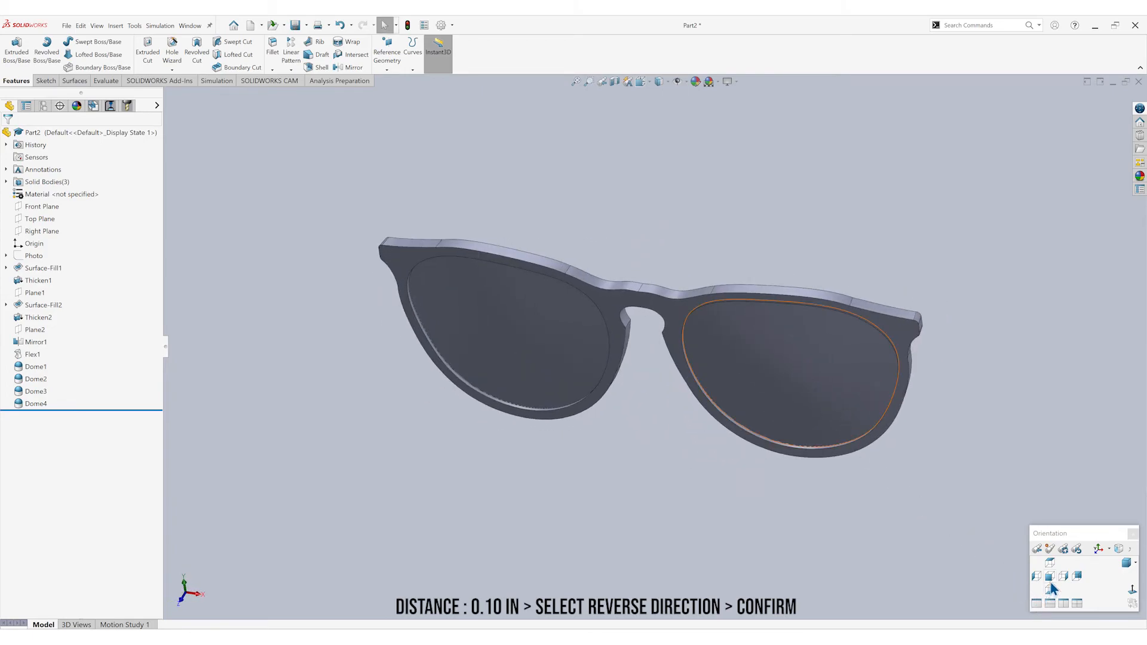
click(1050, 578)
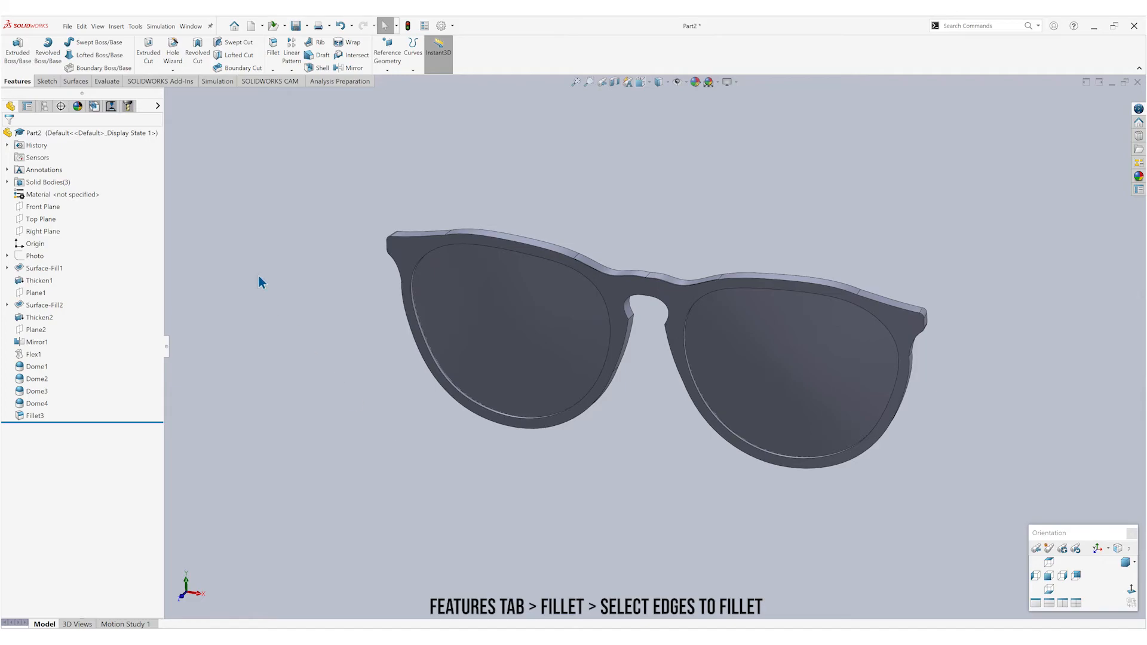
click(273, 47)
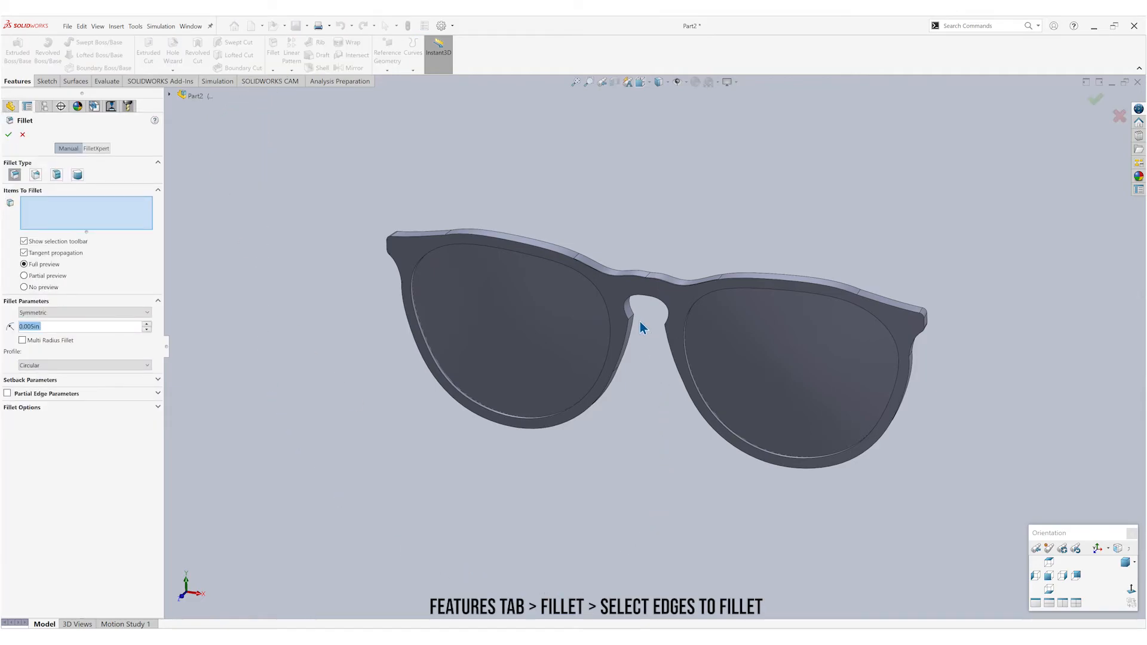
click(635, 303)
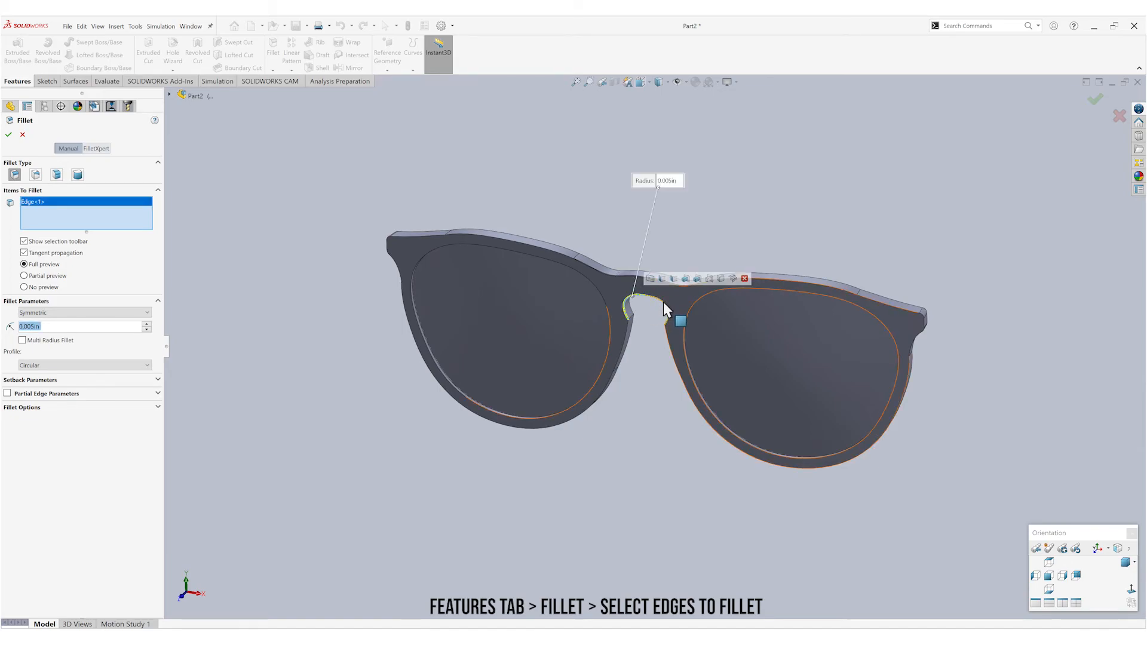
click(664, 303)
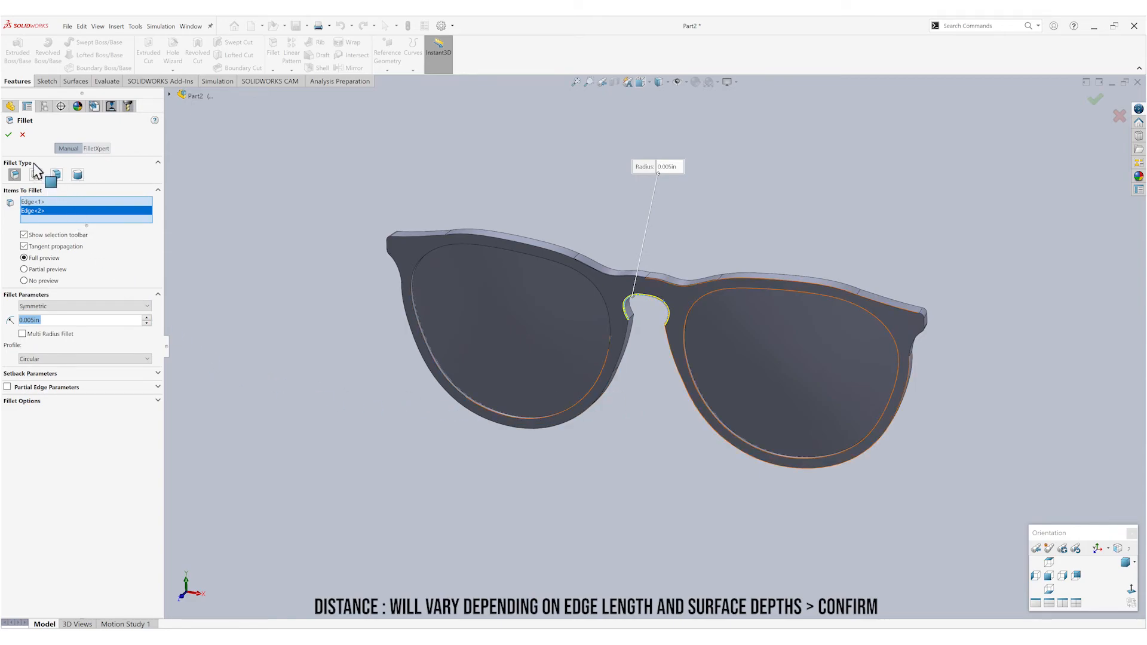
click(9, 137)
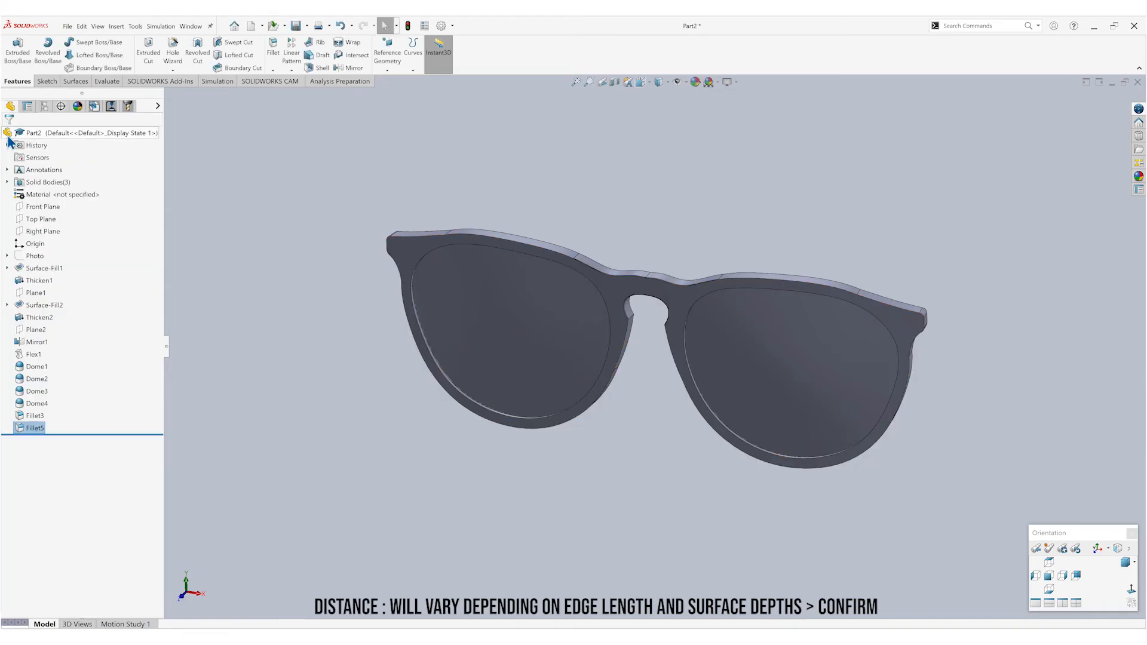
Fillet the lower outer front edges of the frame around the left and right lenses with separate 0.005 in fillets.
click(273, 47)
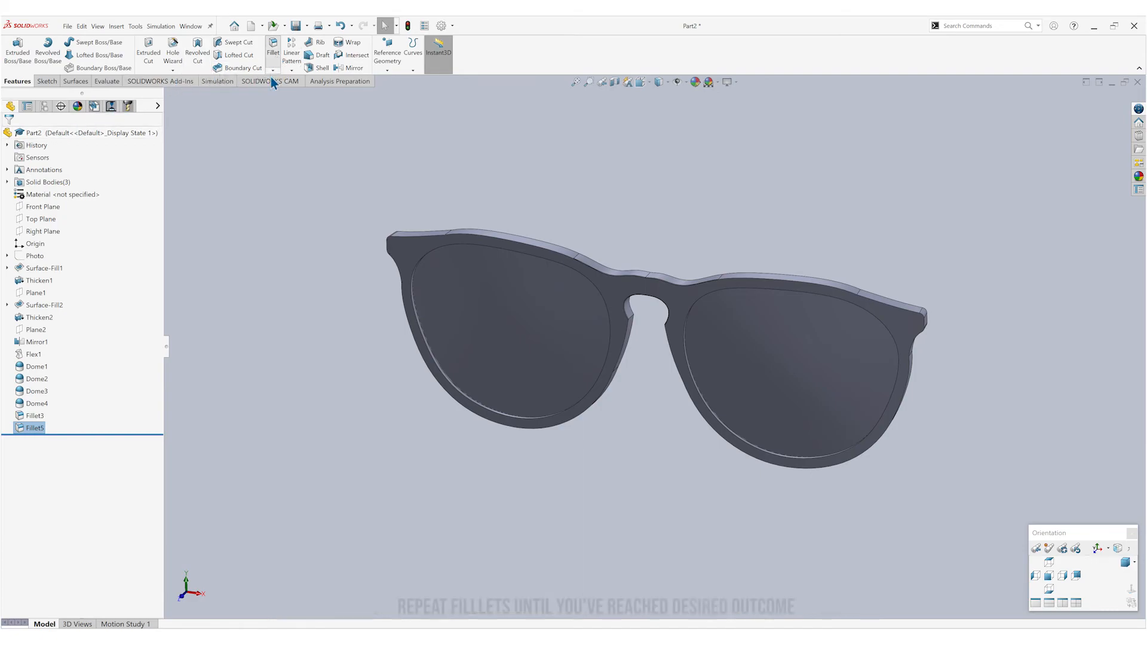
click(626, 339)
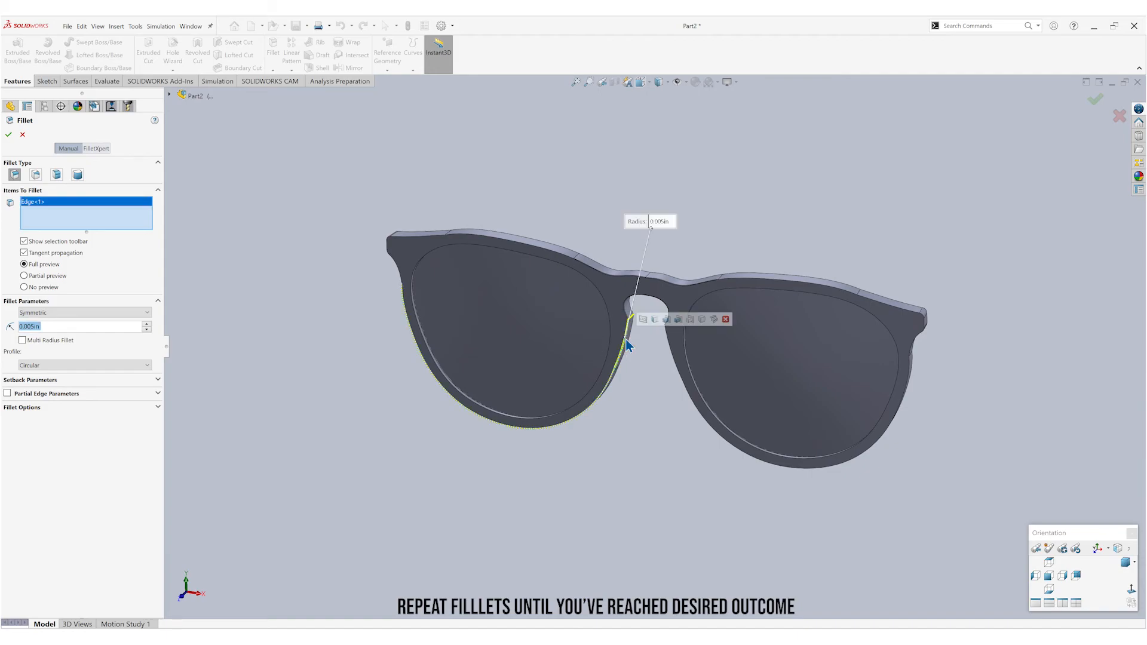
click(9, 136)
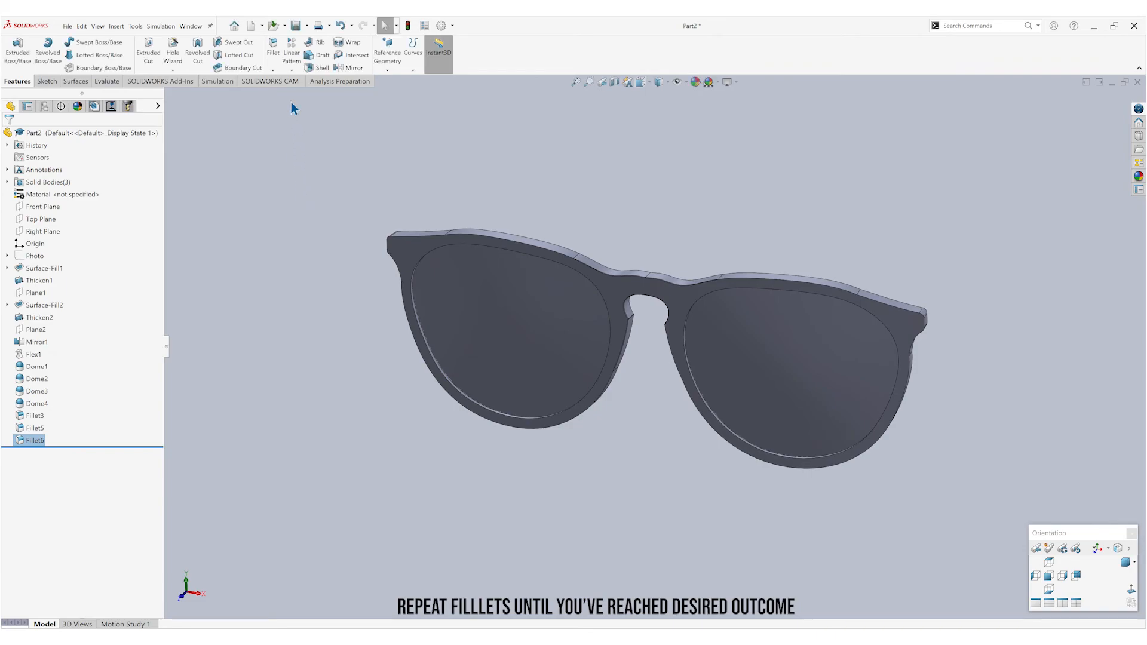
click(678, 371)
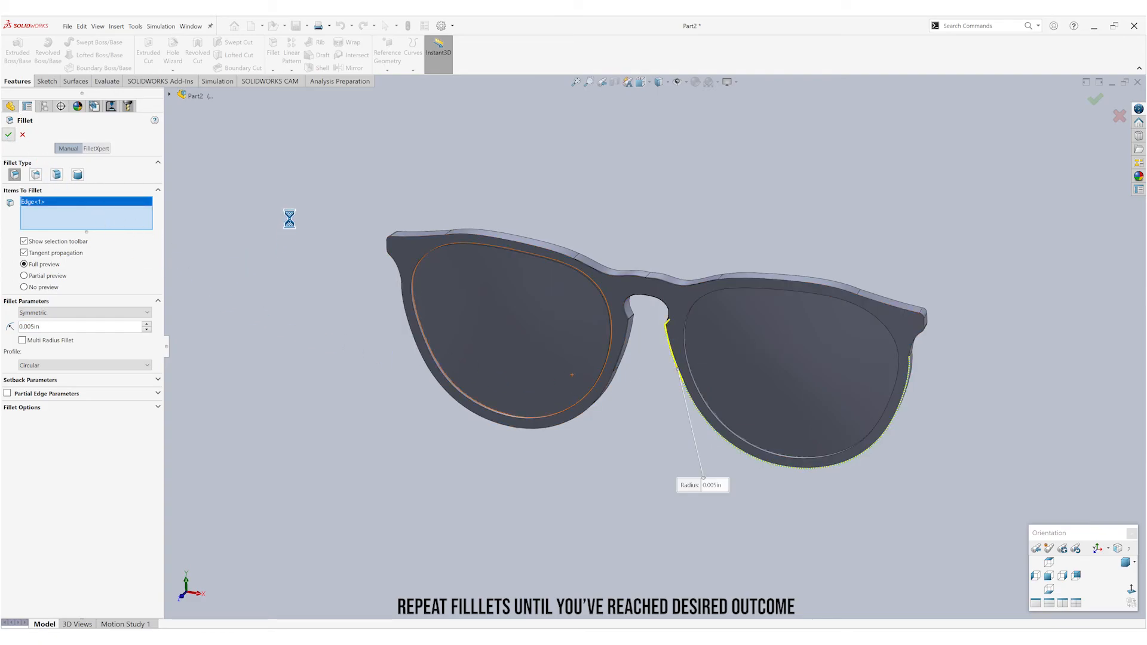
key(Return)
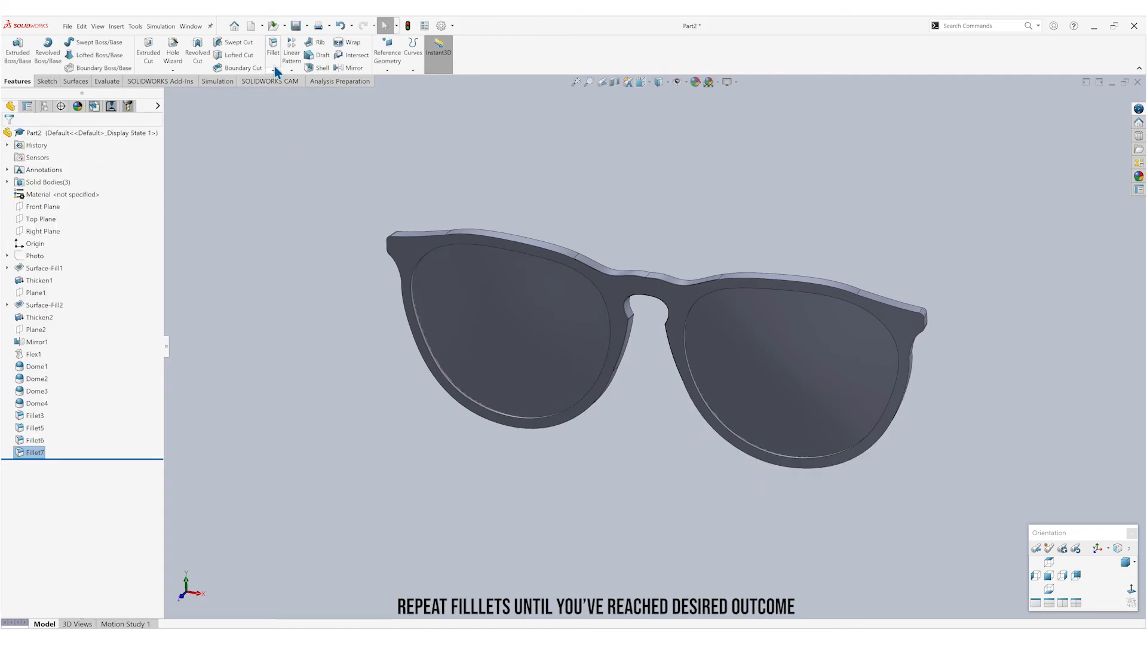
Fillet the front edges around the left and right lens openings with a 0.005 in radius.
click(410, 291)
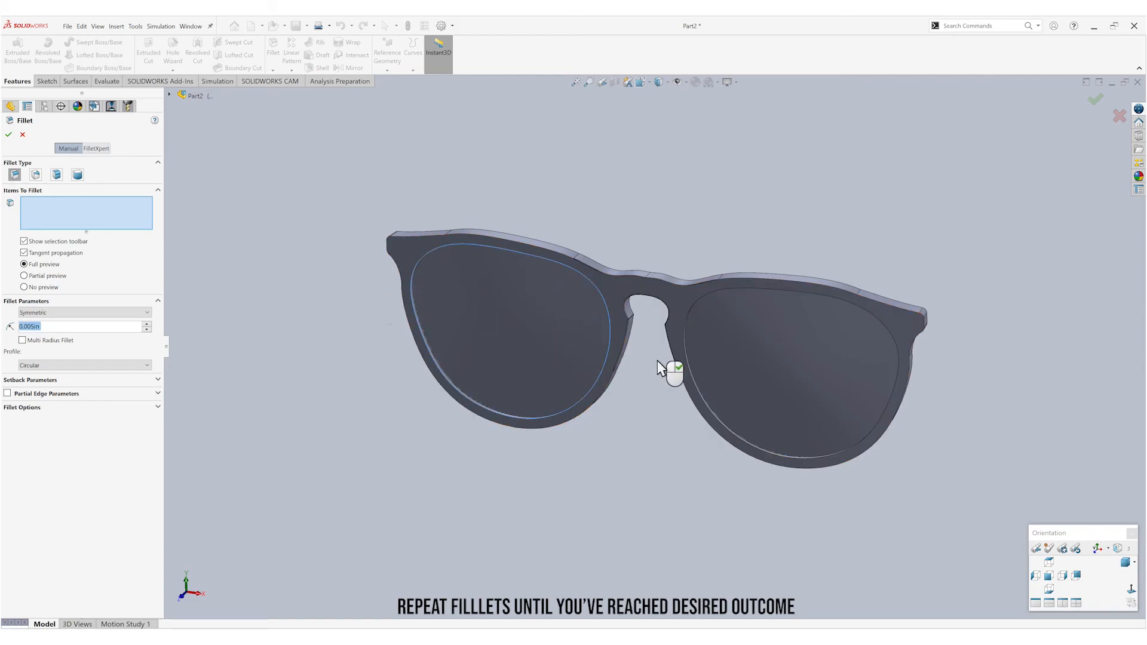
click(710, 293)
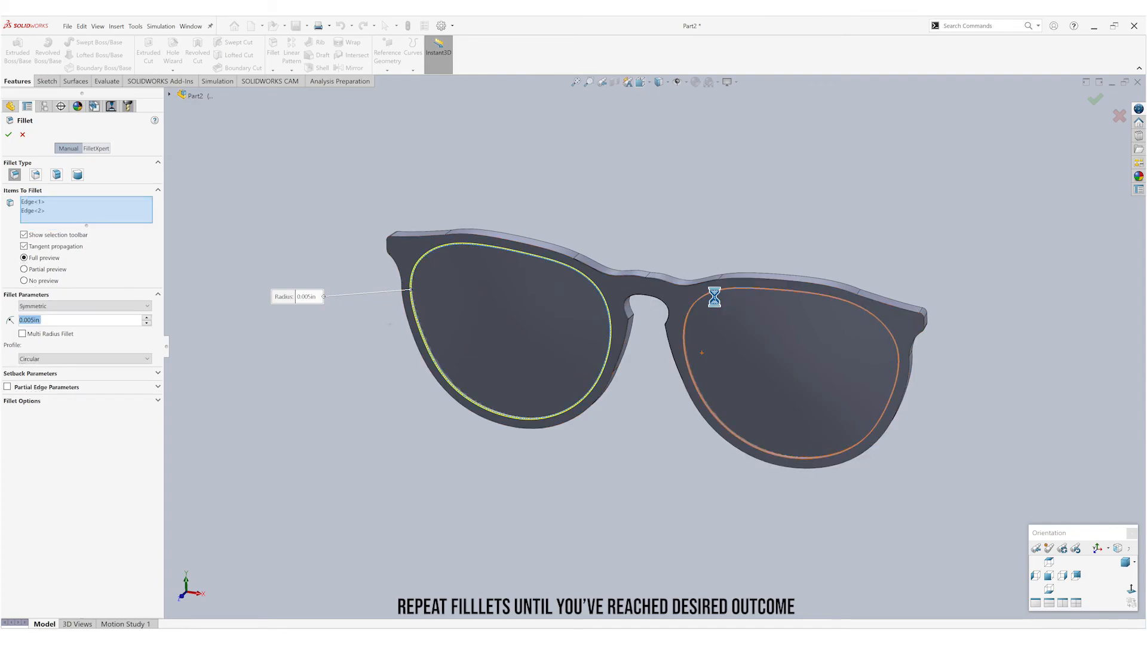
click(9, 135)
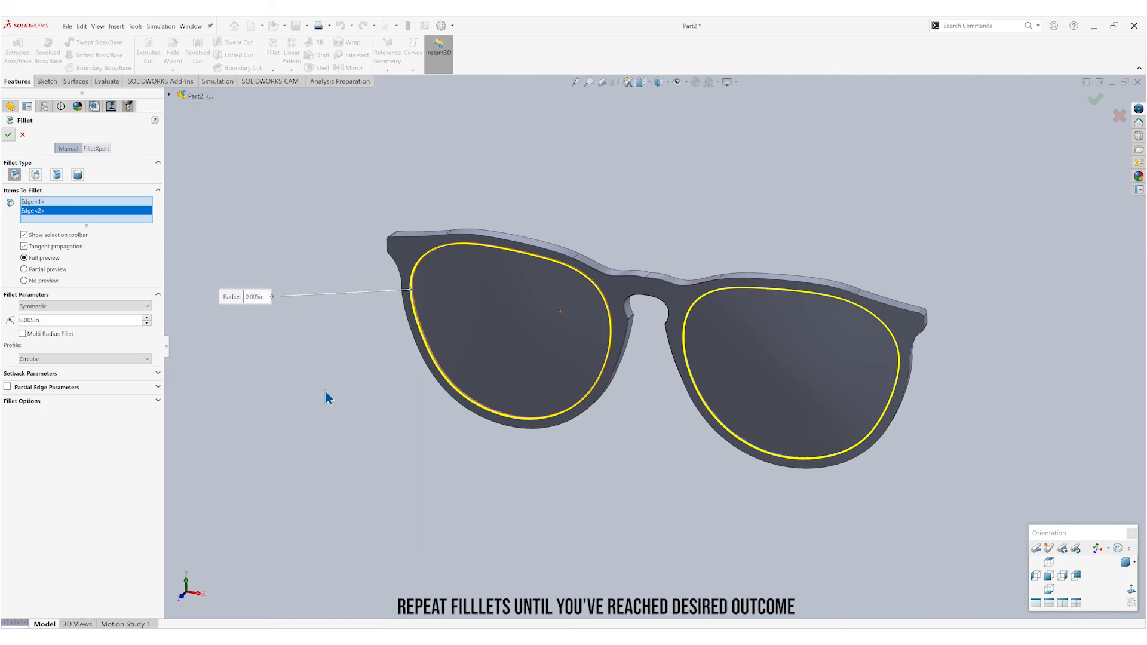
Fillet the back edges around both lens openings with a 0.005 in radius.
middle_drag(328, 400, 341, 386)
middle_drag(375, 349, 442, 370)
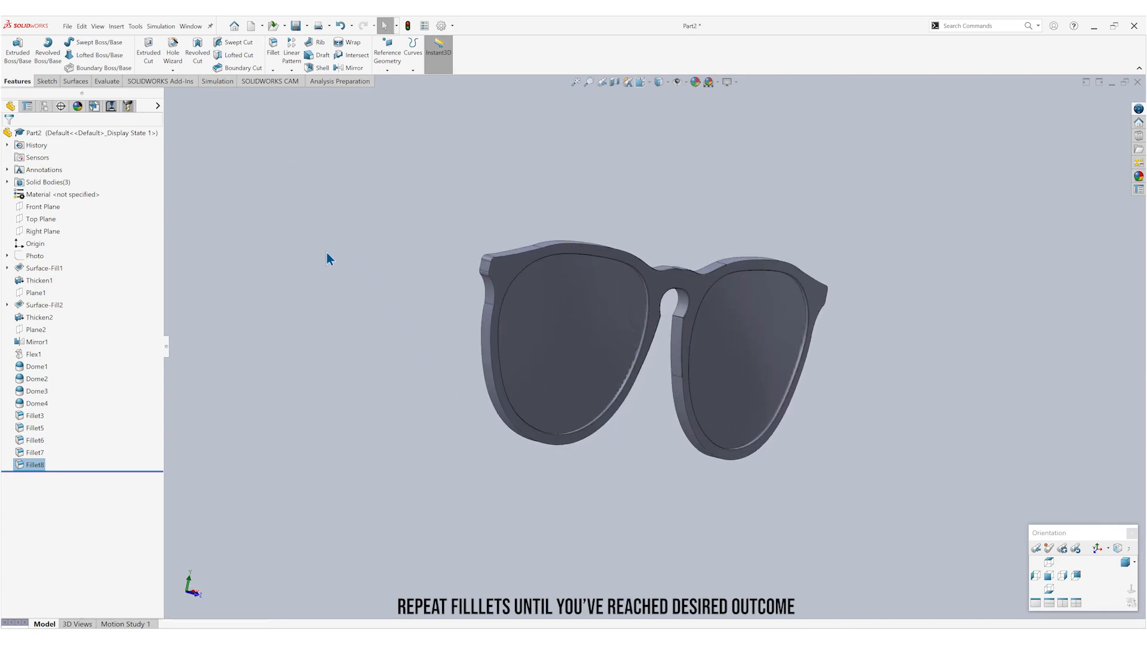
middle_drag(517, 497, 786, 495)
click(1081, 575)
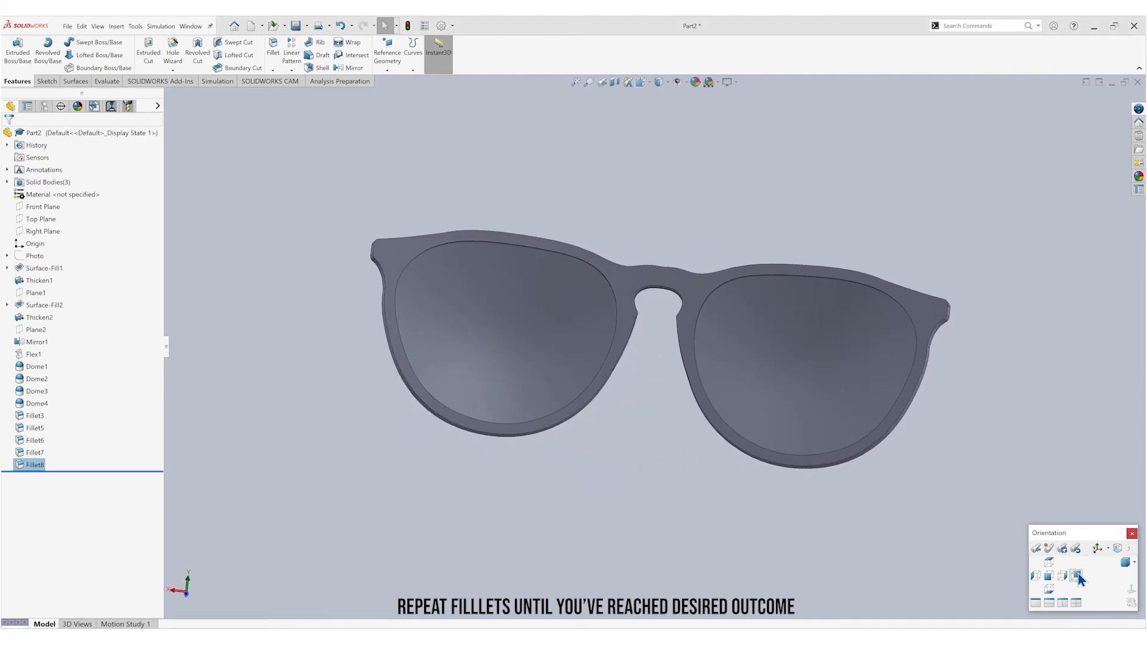
click(274, 55)
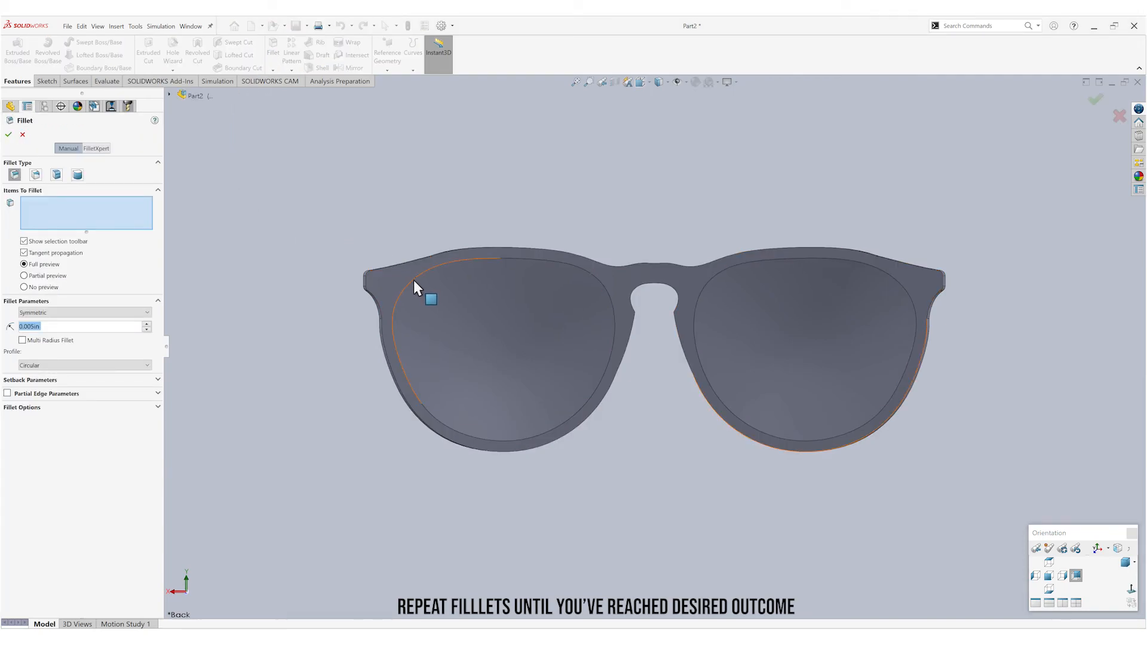
click(705, 288)
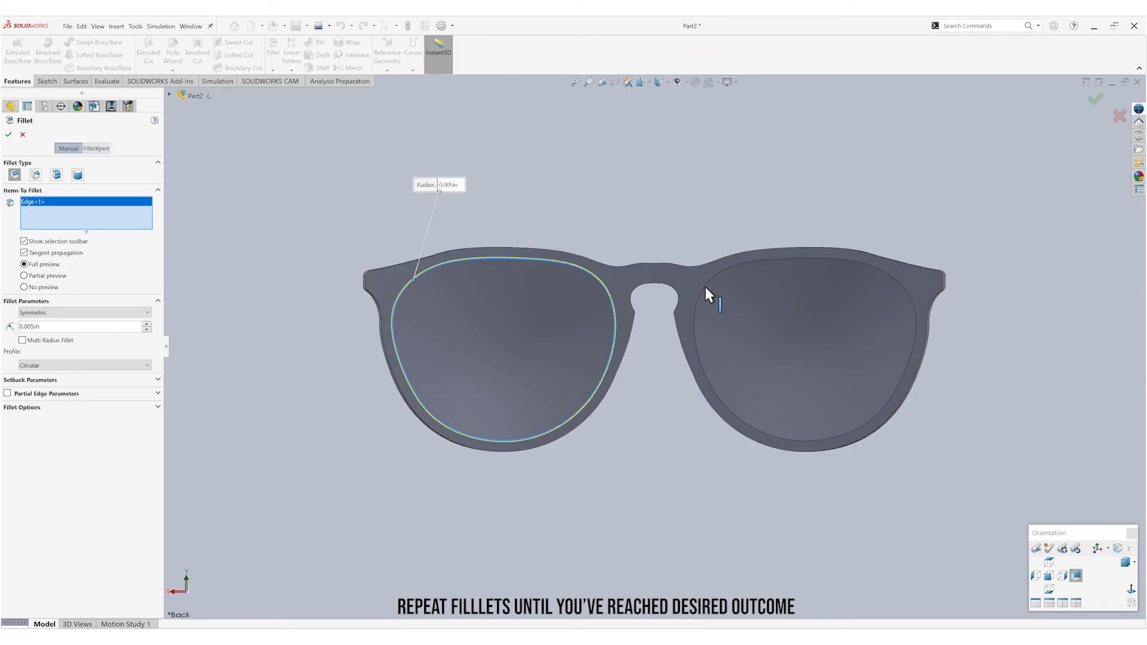
click(706, 288)
click(9, 135)
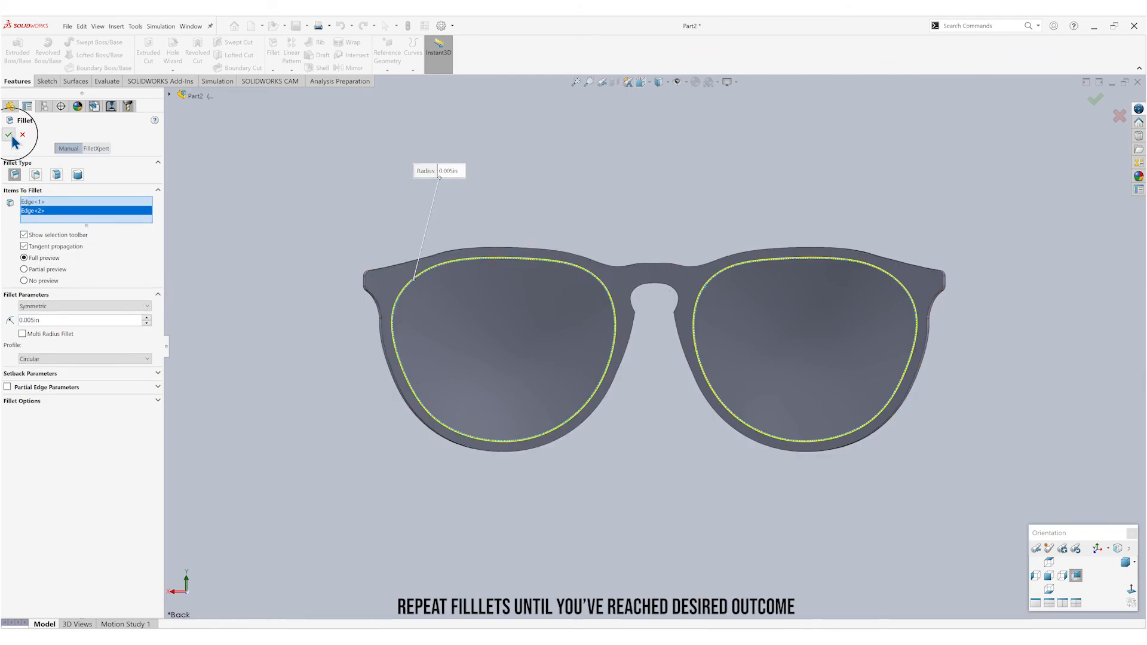
Fillet the nose bridge cutout's rear edge and the frame's entire back face with a 0.005 in radius.
click(273, 47)
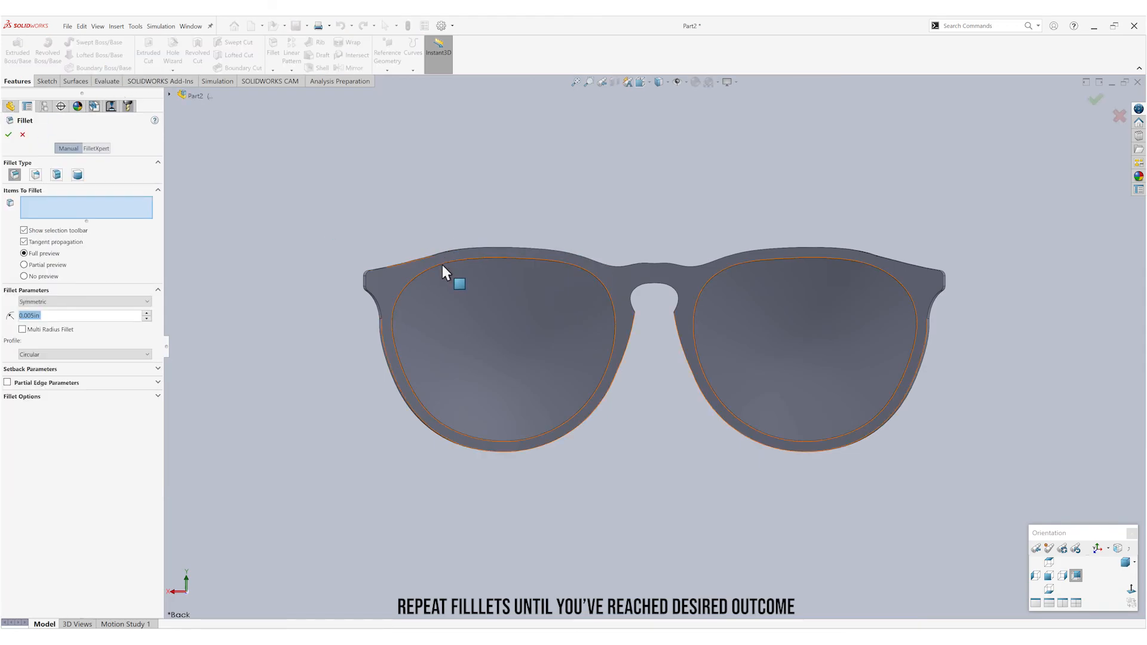
click(442, 264)
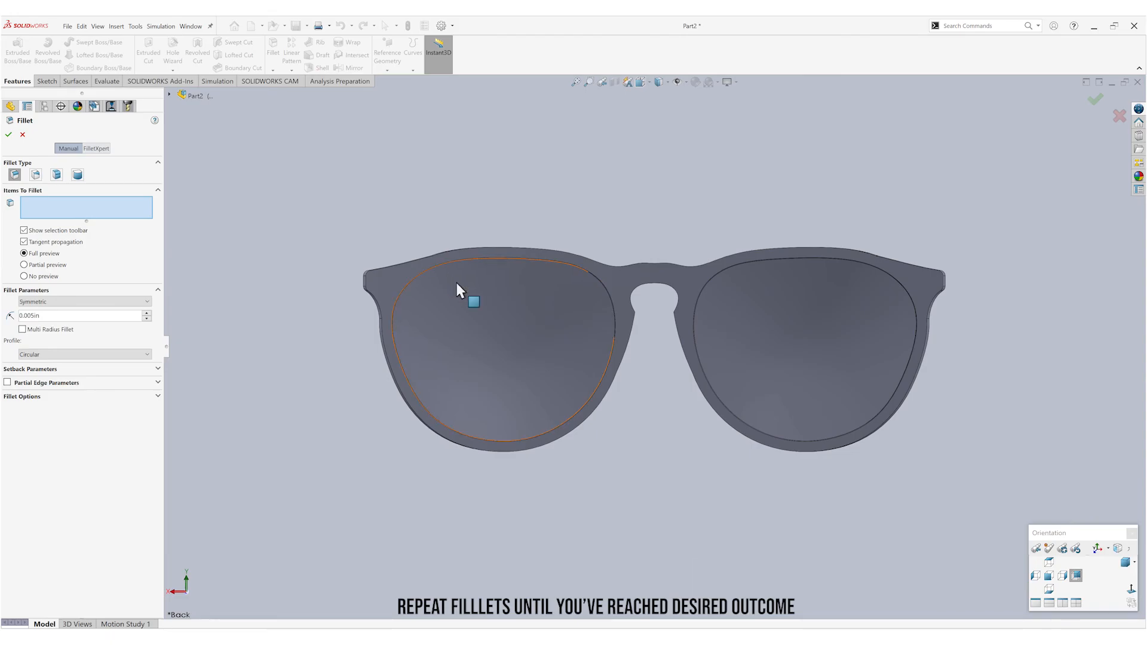
scroll(457, 282, down, 4)
middle_drag(457, 284, 727, 410)
scroll(782, 464, up, 3)
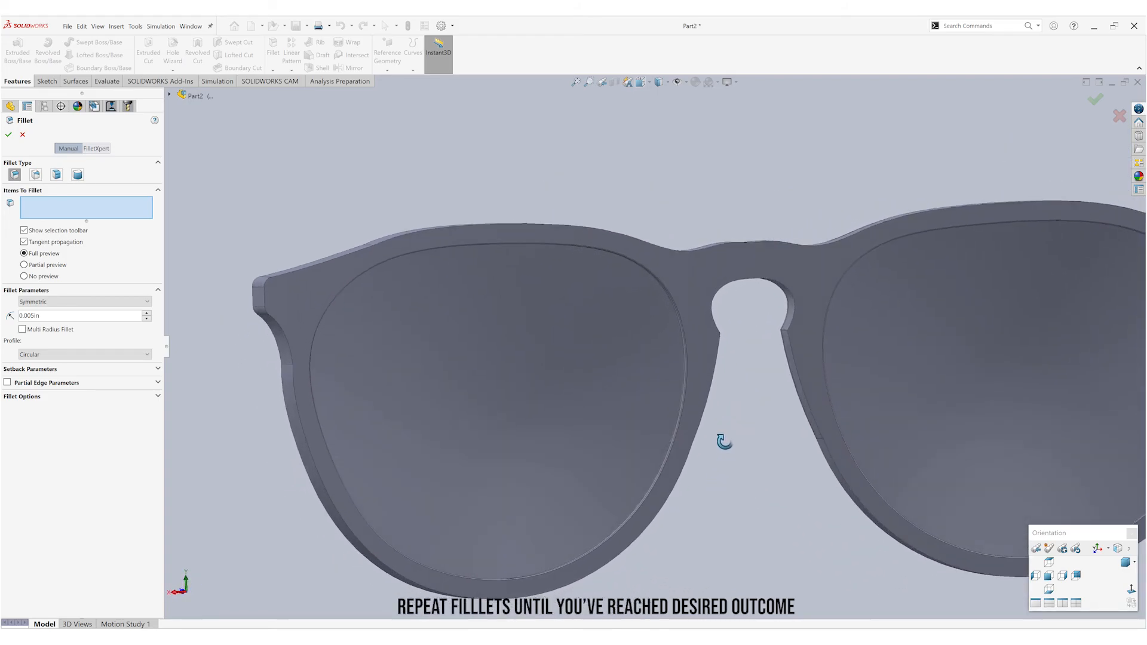
click(794, 306)
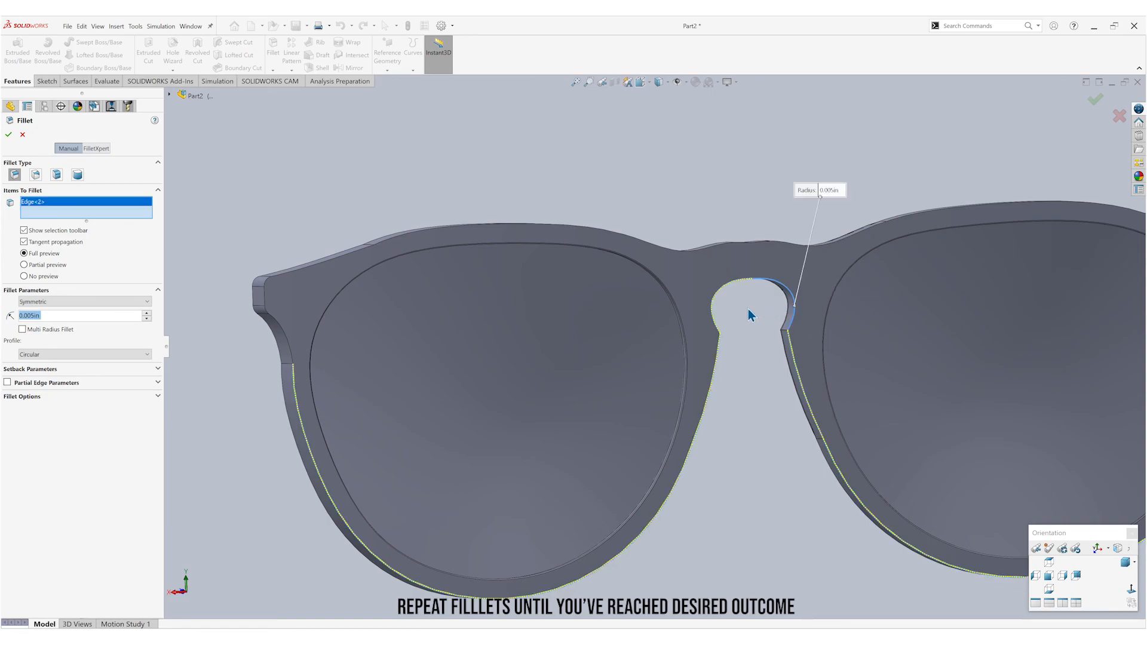
click(729, 285)
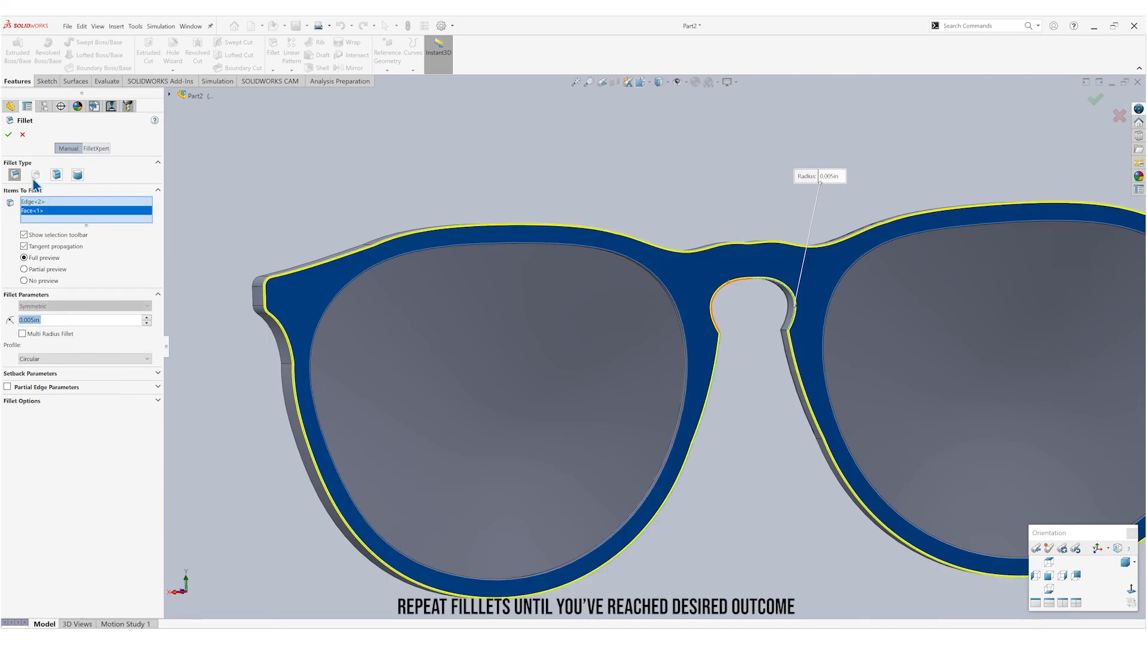
click(9, 135)
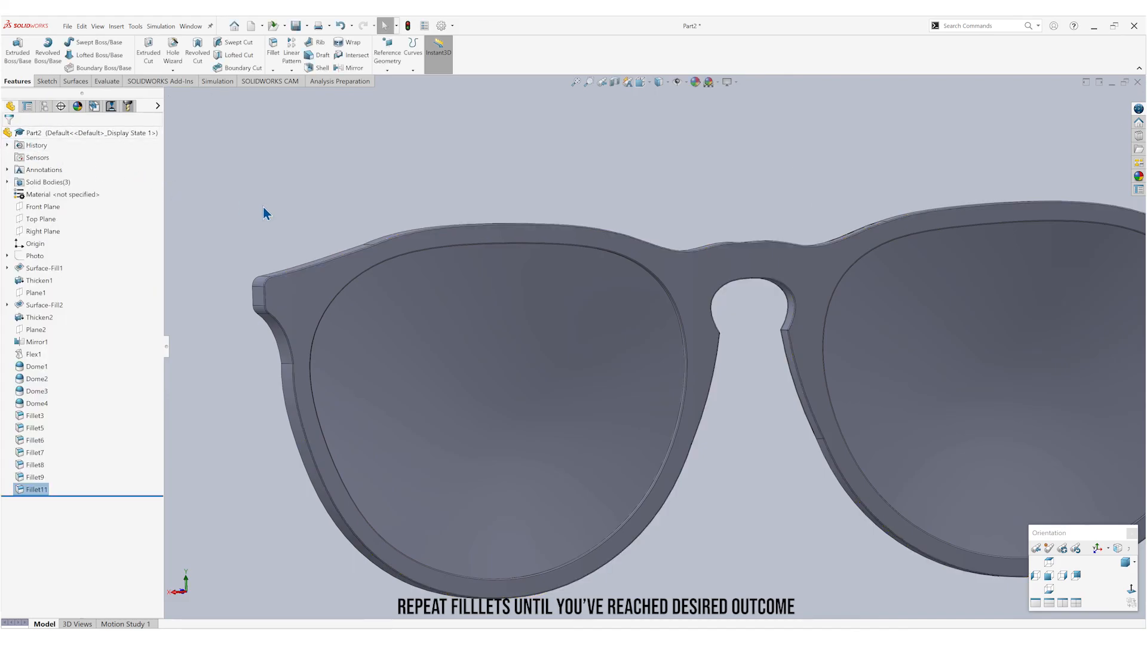
Round the frame's lower outer edges, selected from the front view, with a separate 0.005 in fillet beneath each lens.
key(f)
middle_drag(263, 207, 522, 209)
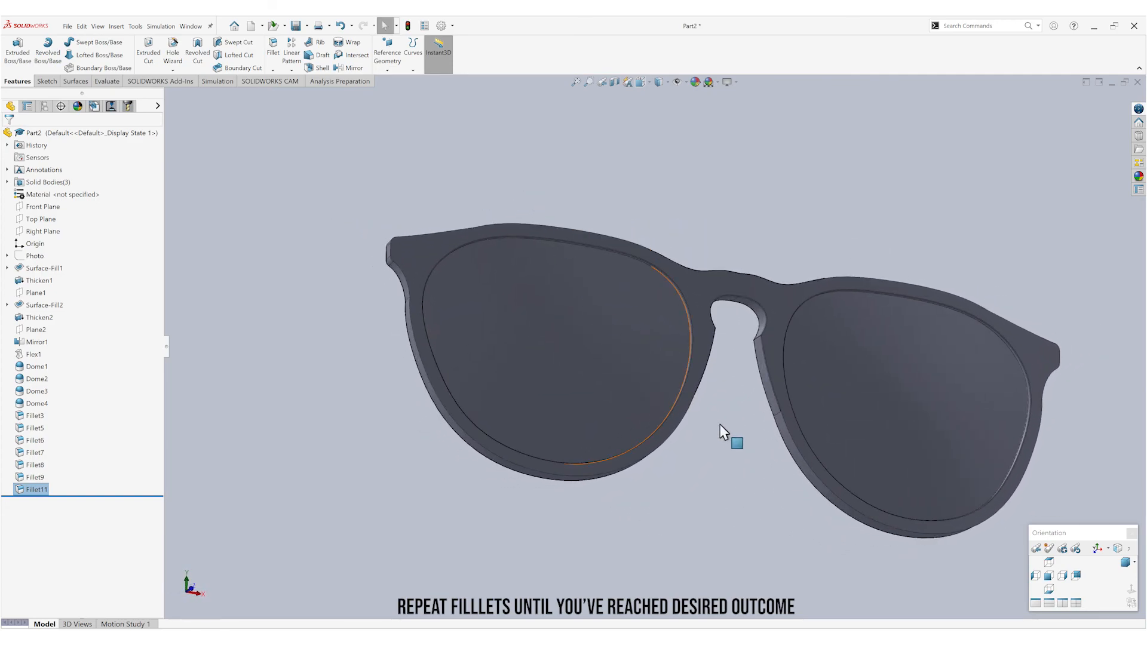
click(1049, 577)
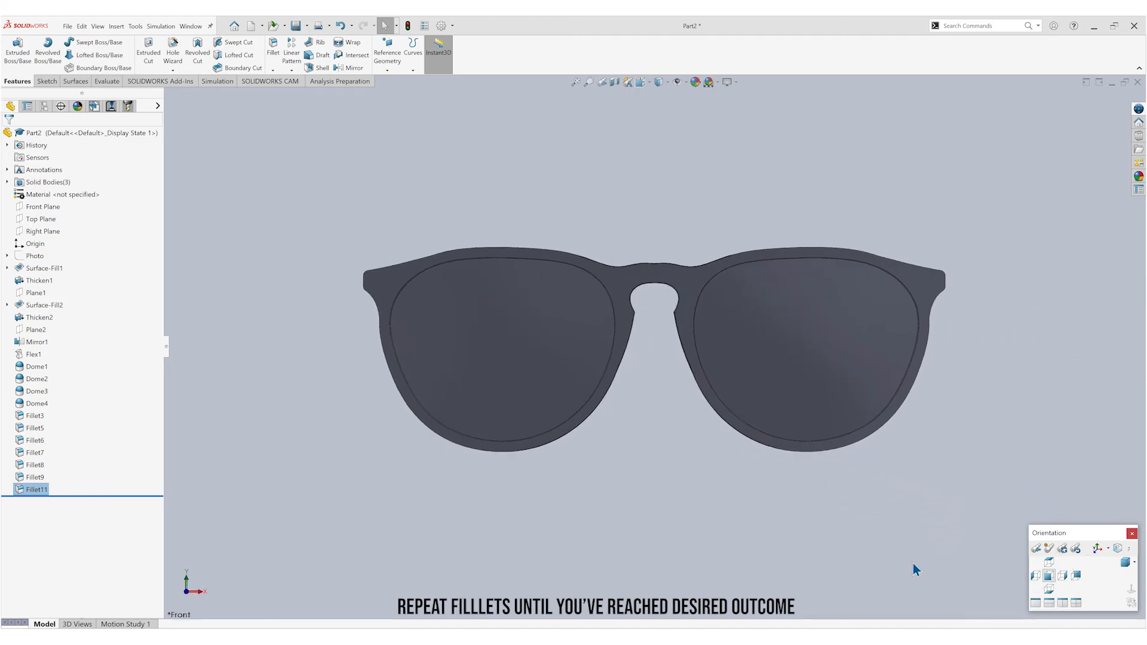
click(276, 49)
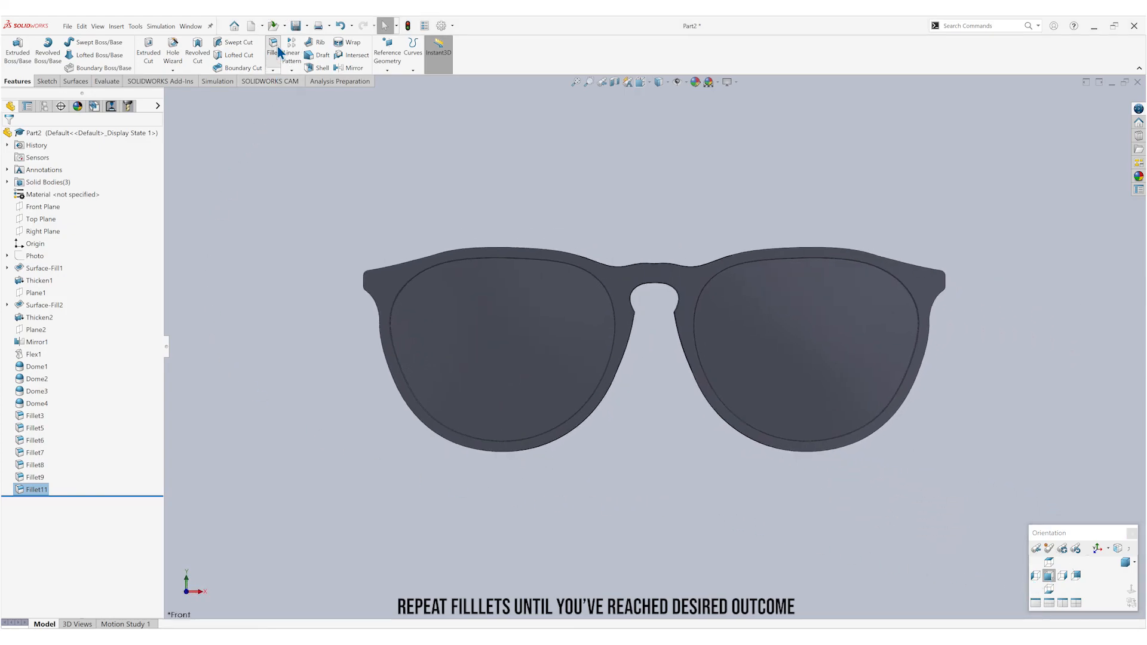
click(490, 454)
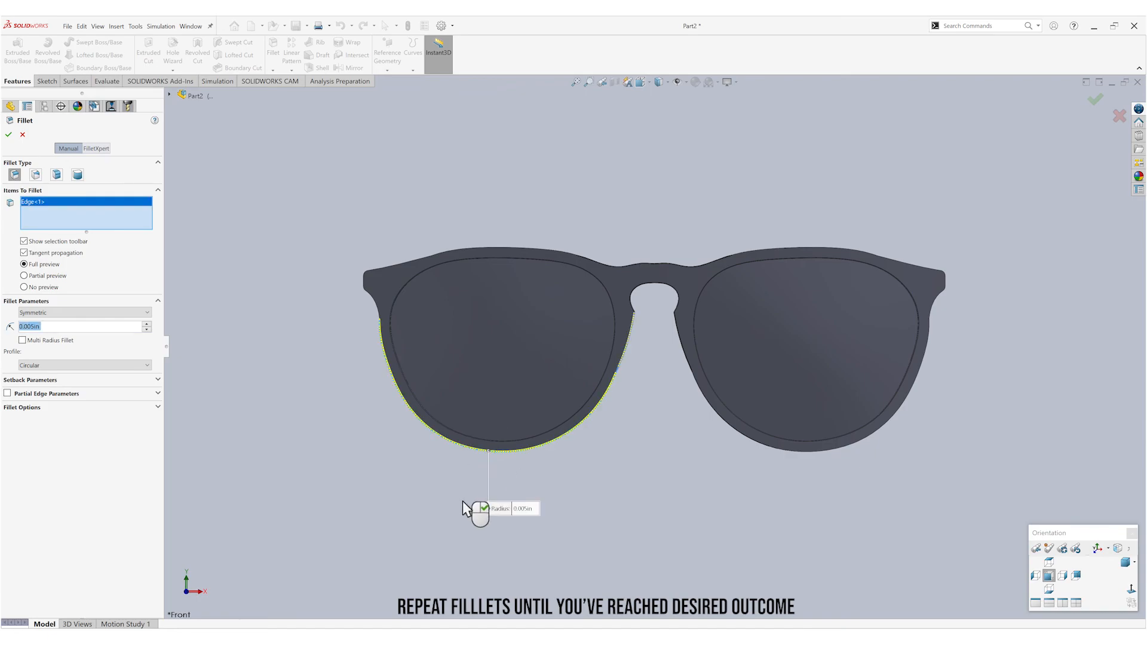
click(8, 134)
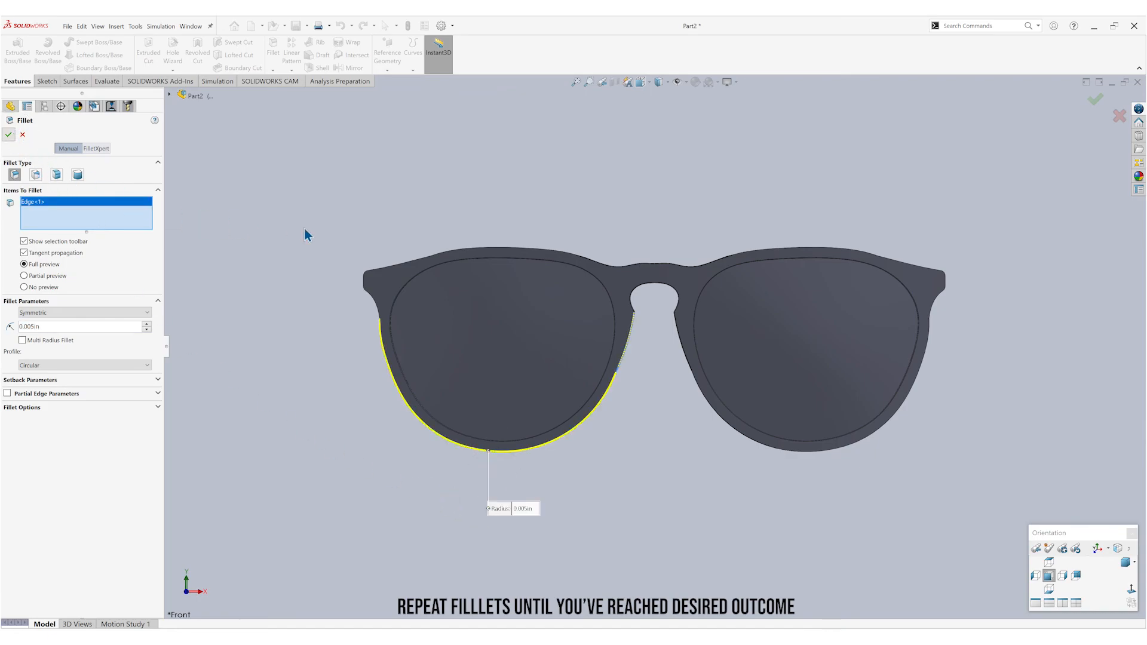
click(273, 50)
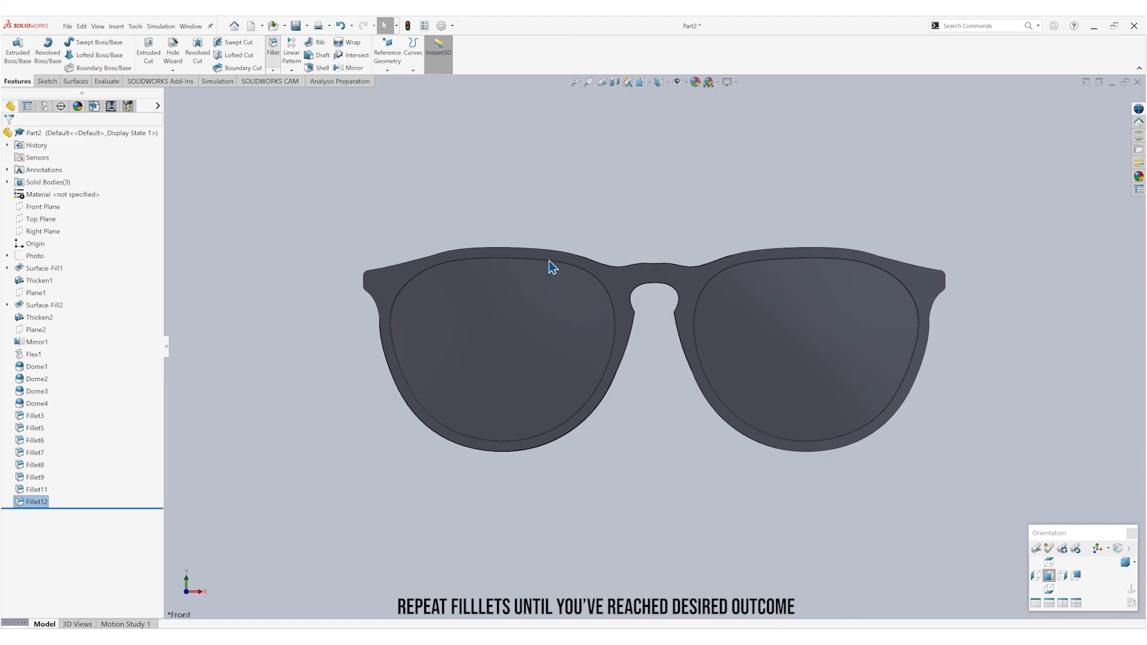
click(765, 445)
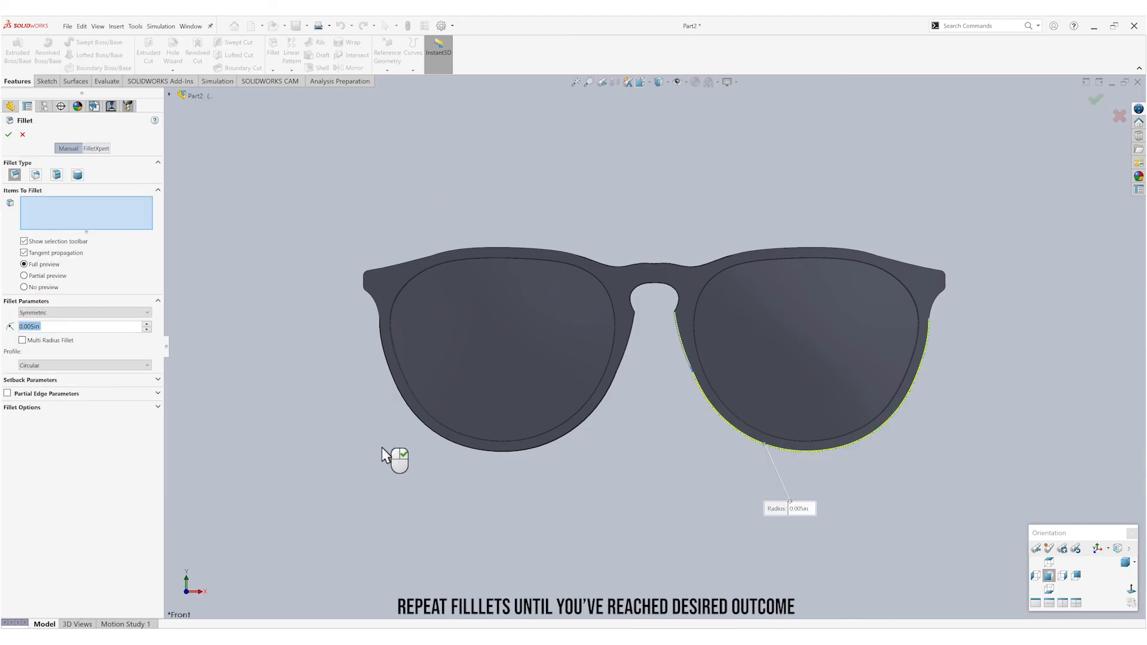
click(8, 135)
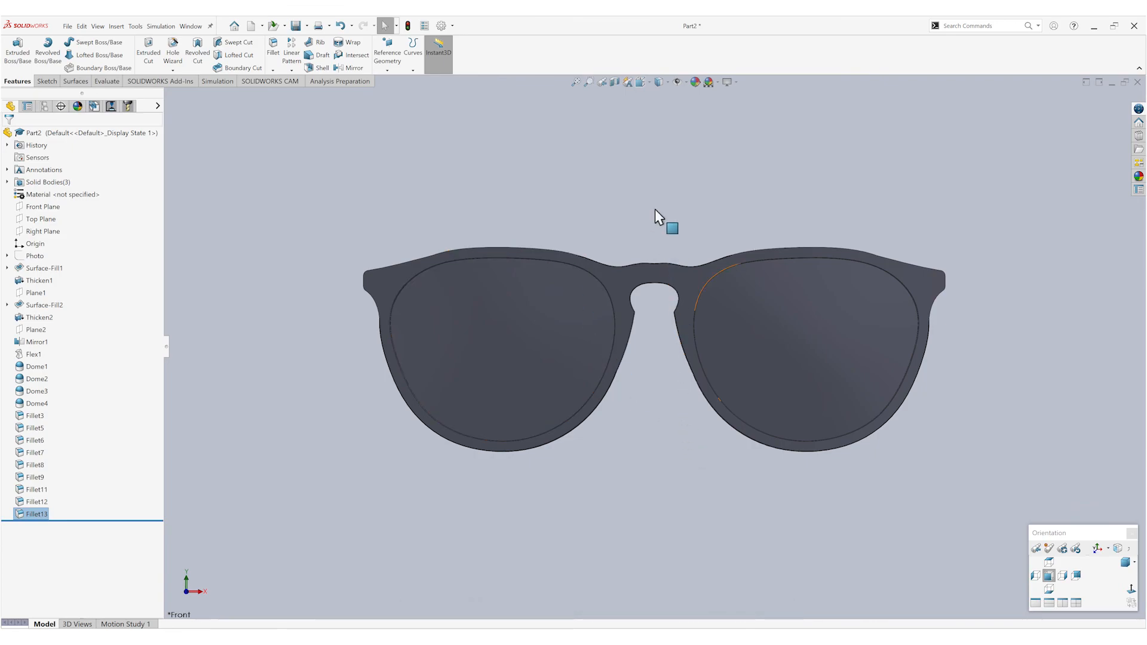
Inspect the filleted sunglasses from several angles in a shaded display without edges, and restore the edge display in the front view.
click(668, 84)
click(657, 108)
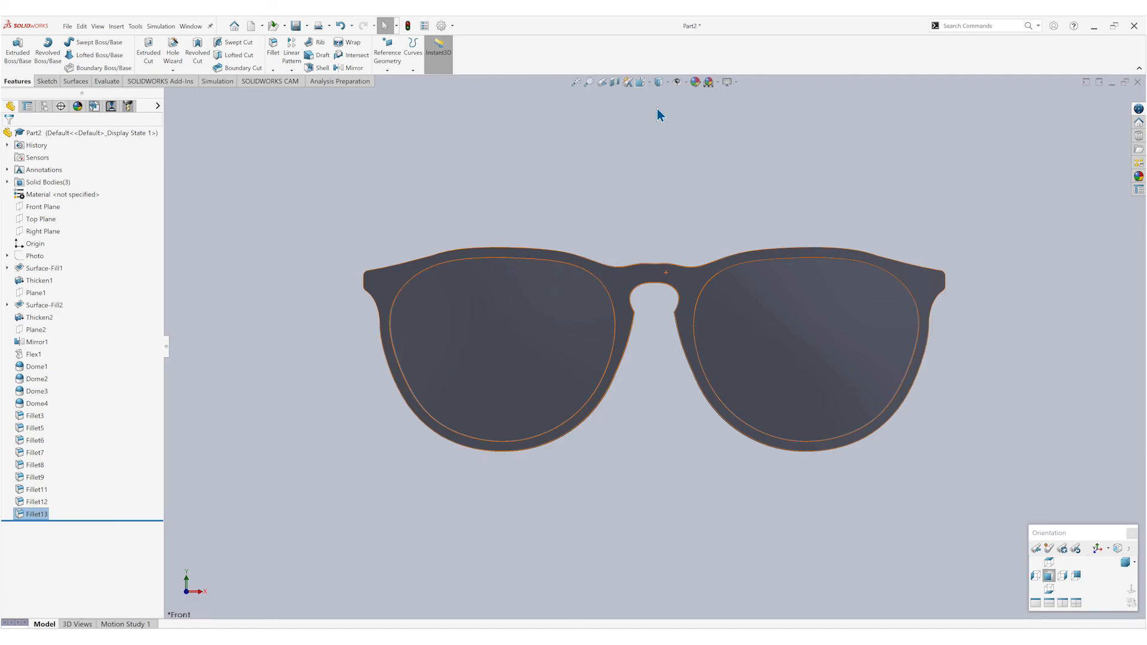
middle_drag(658, 182, 578, 258)
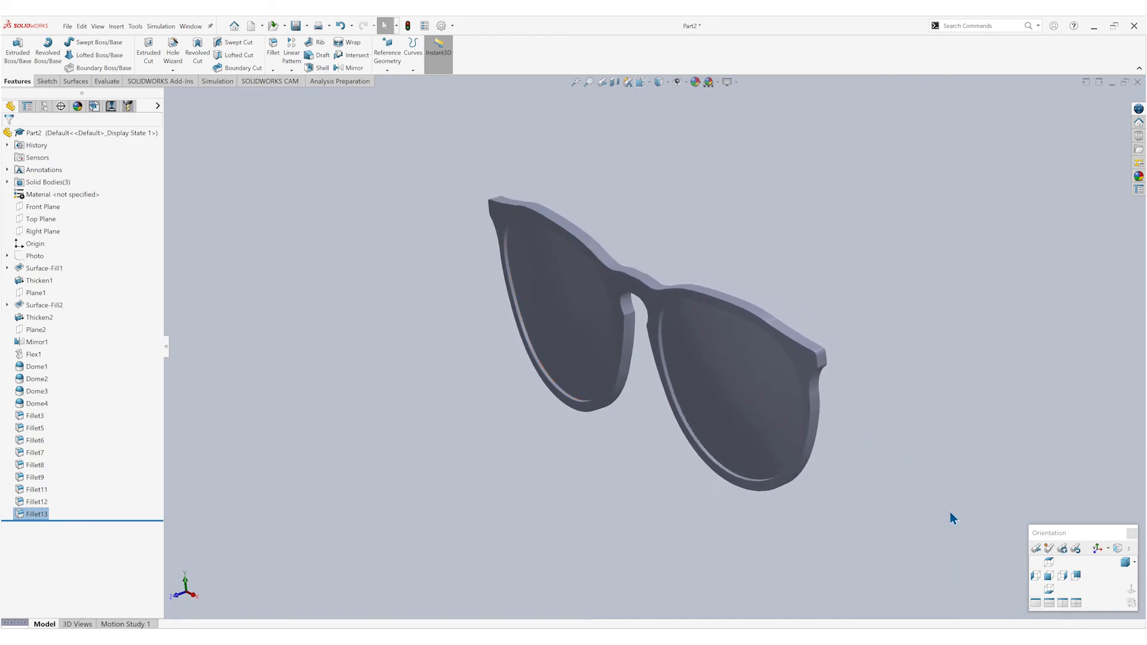
middle_drag(948, 496, 914, 531)
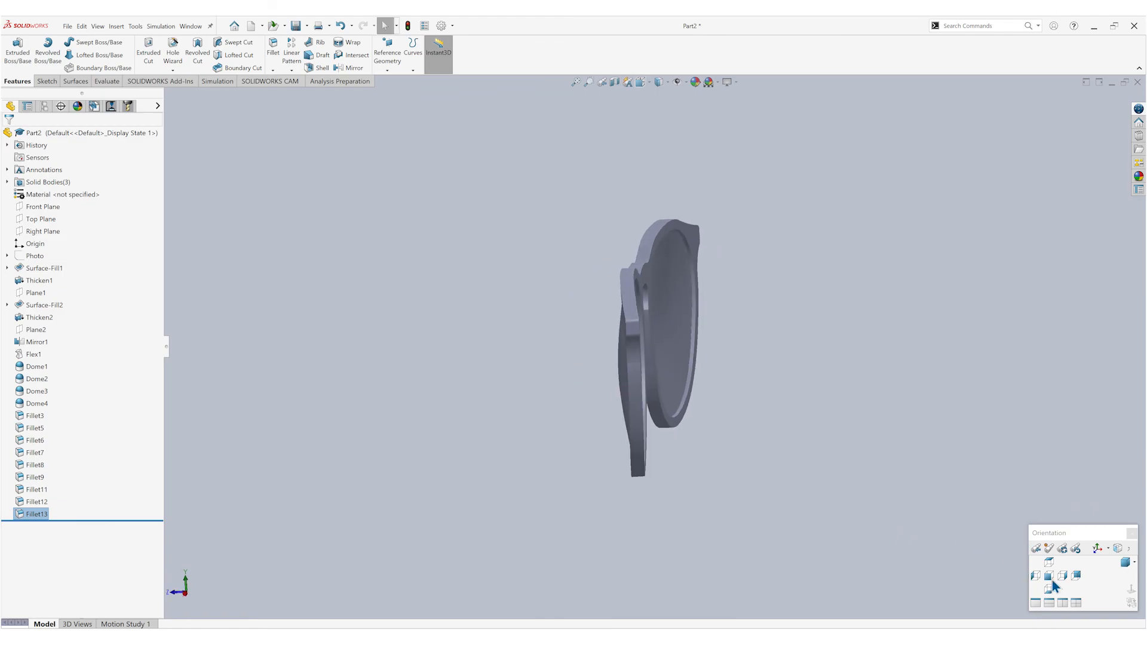
click(1124, 565)
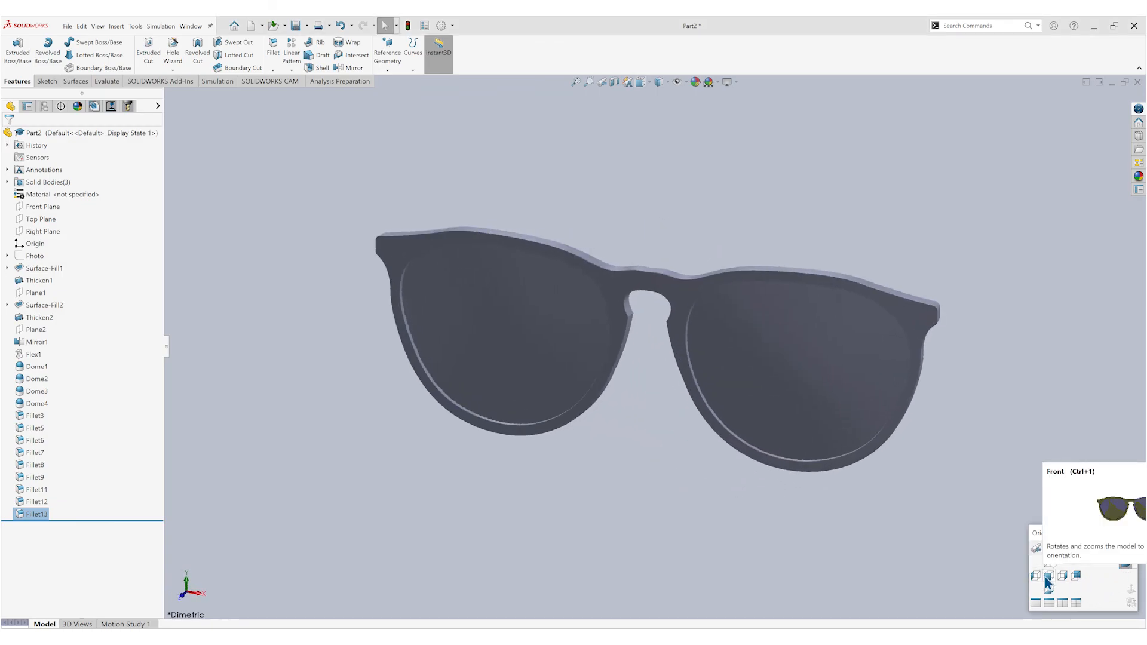
click(1047, 577)
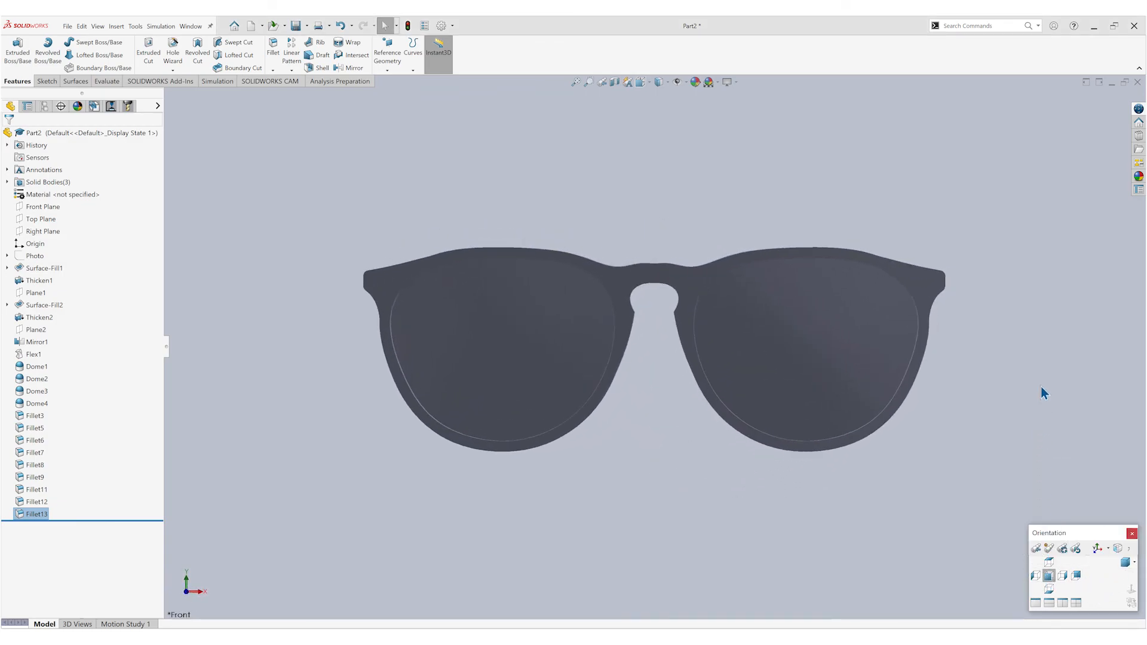
click(667, 83)
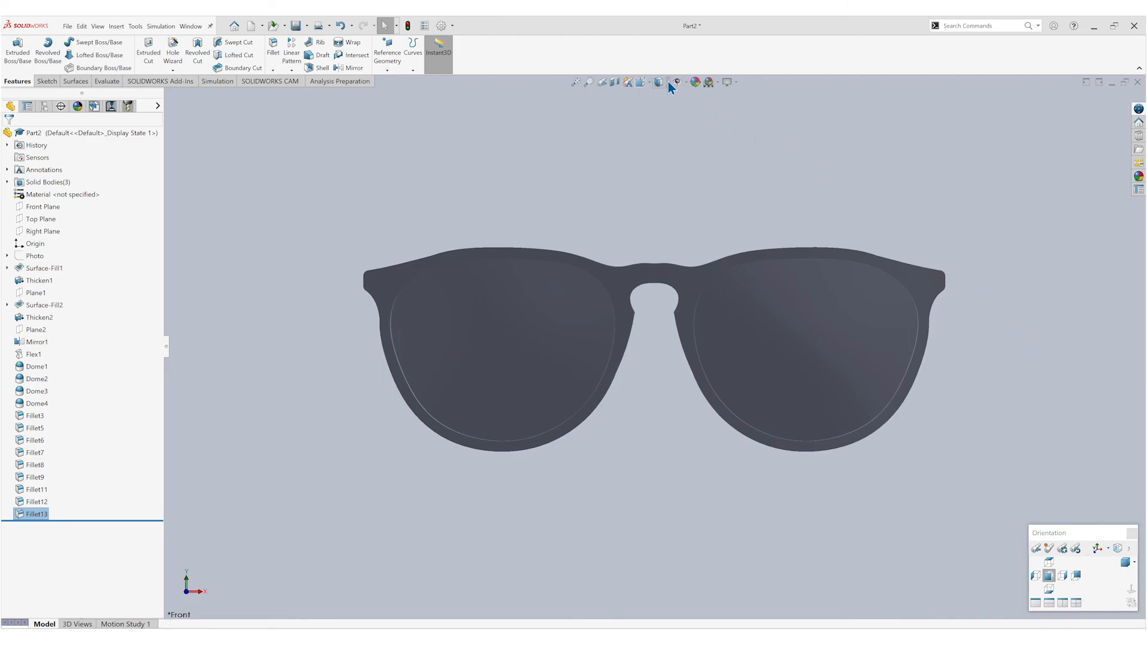
click(663, 102)
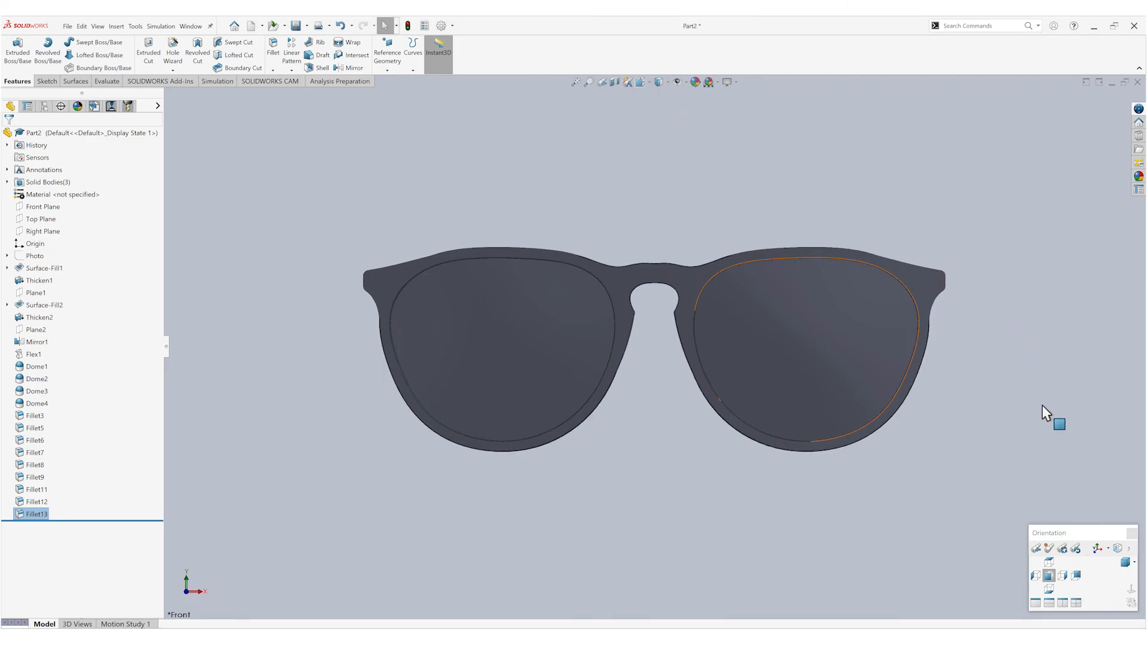